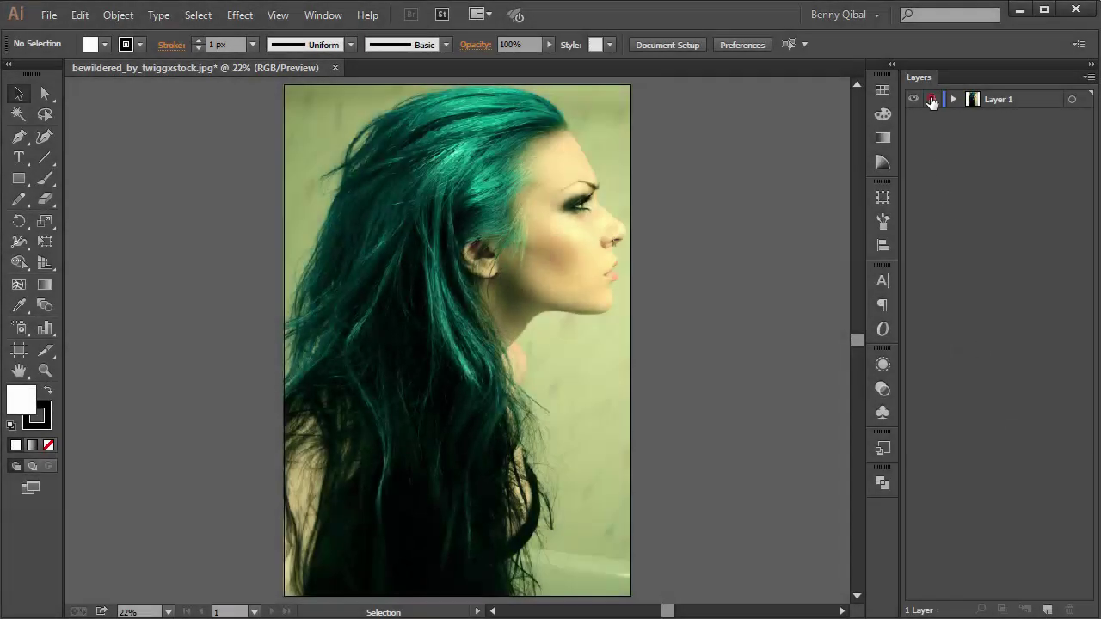
Lock the photo layer, dim its images to 70%, and rename it REFERENCE
{"action": "left_click", "coordinate": [931, 101]}
{"action": "double_click", "coordinate": [1037, 99]}
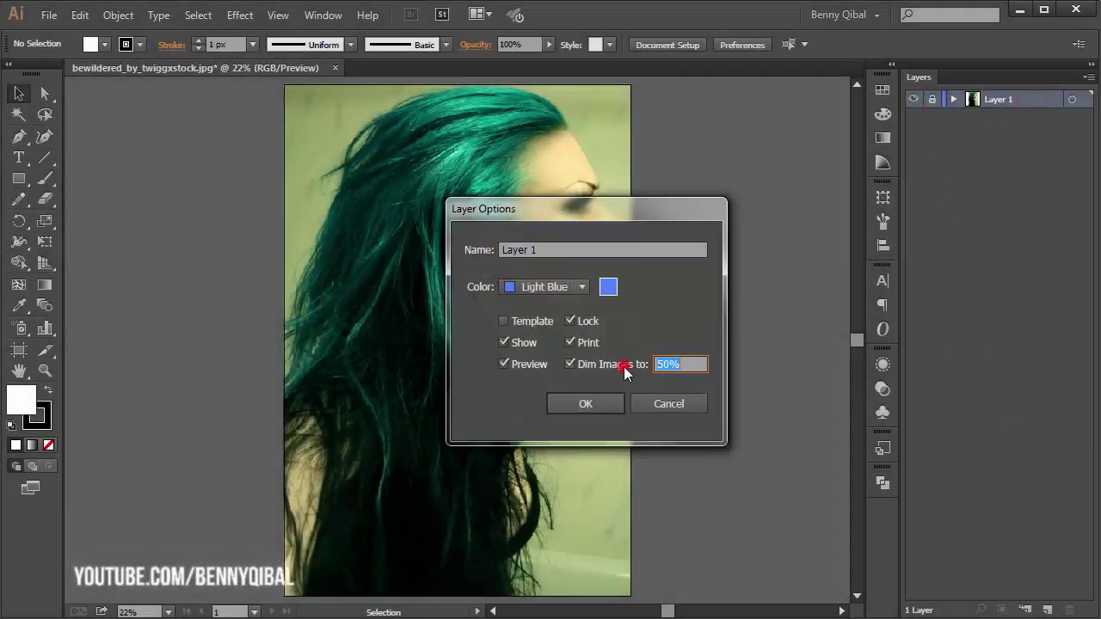
{"action": "left_click", "coordinate": [694, 364]}
{"action": "type", "text": "70"}
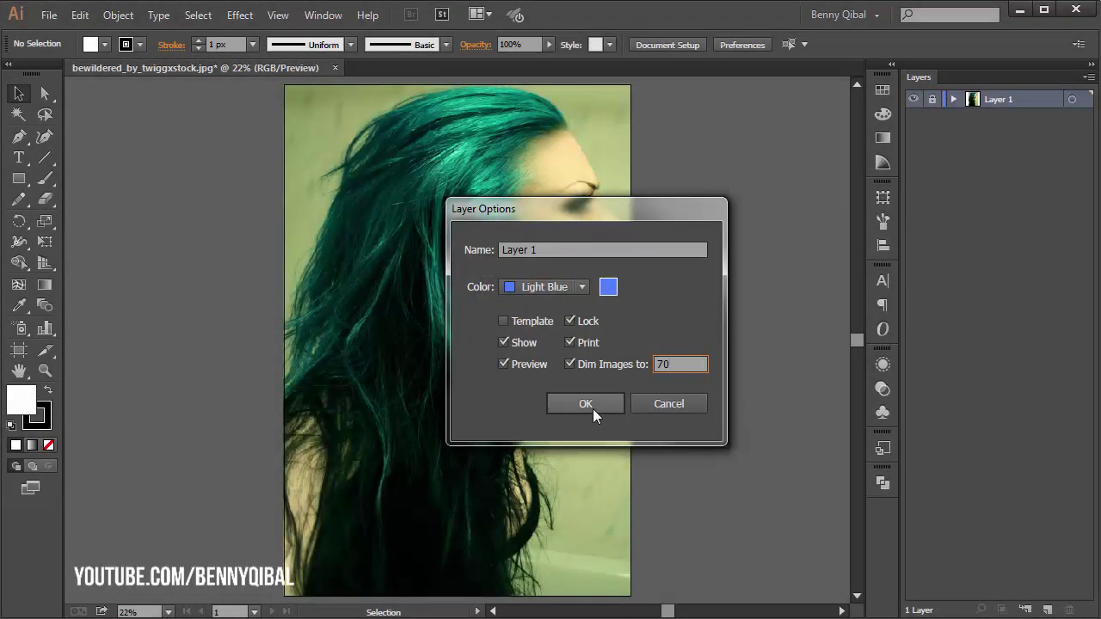
{"action": "left_click", "coordinate": [592, 409]}
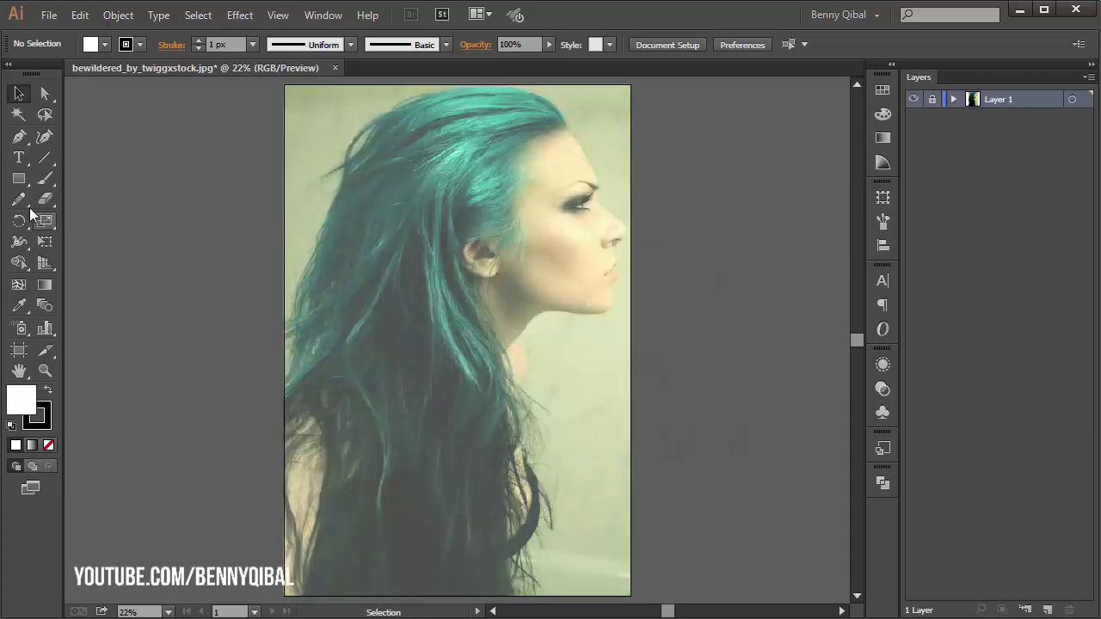
{"action": "double_click", "coordinate": [1003, 101]}
{"action": "type", "text": "REFERENCE"}
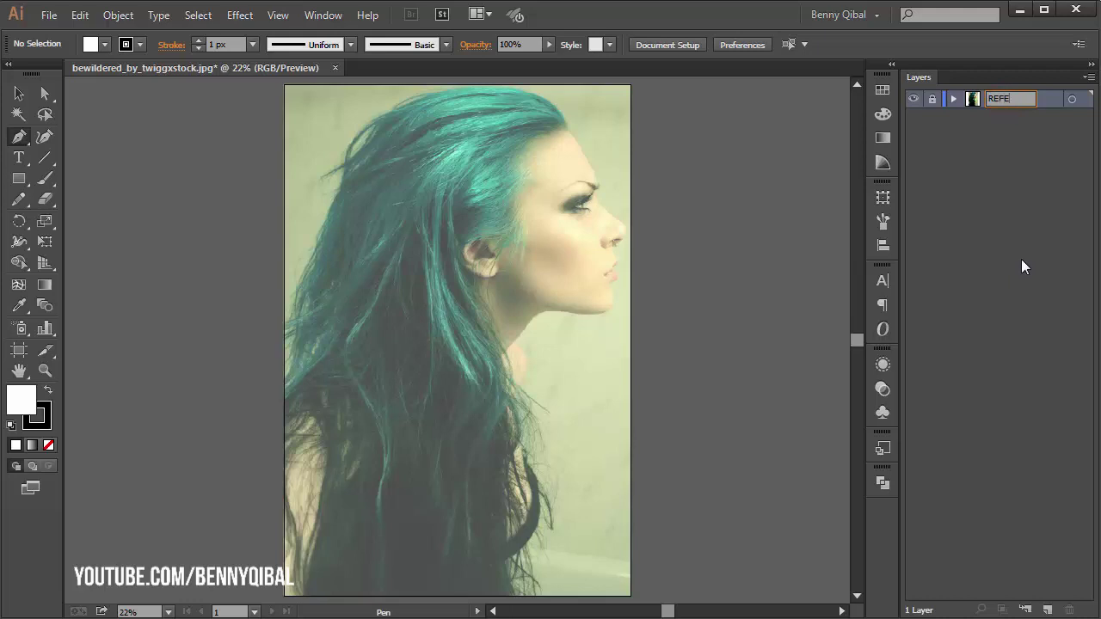
{"action": "key", "text": "Return"}
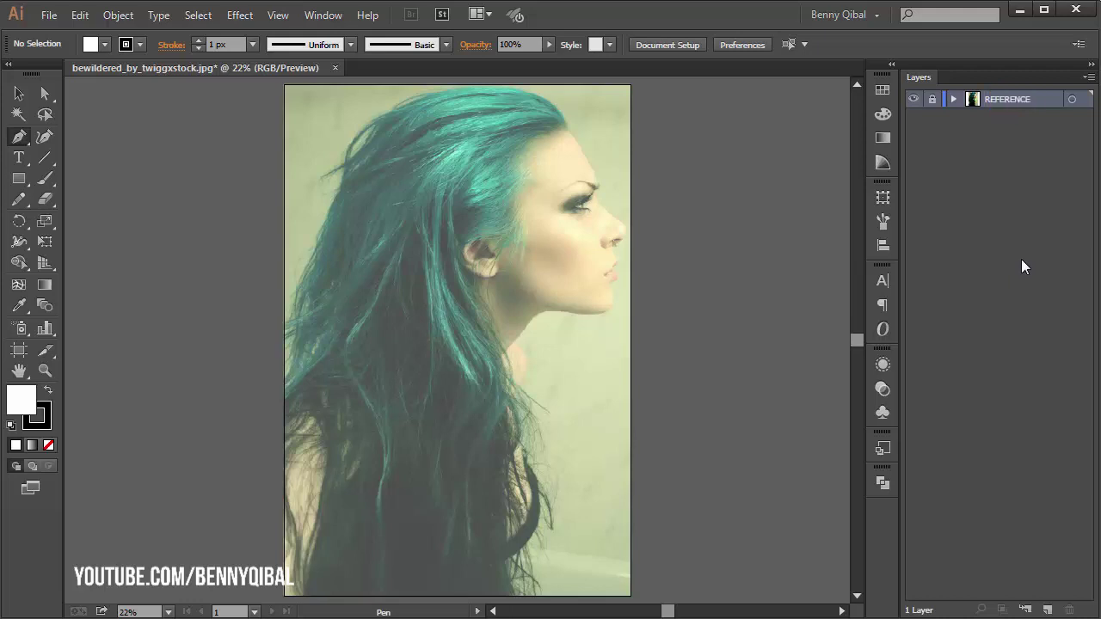
Add new LINEART and FACE SHADOW layers above REFERENCE
{"action": "left_click", "coordinate": [1046, 609]}
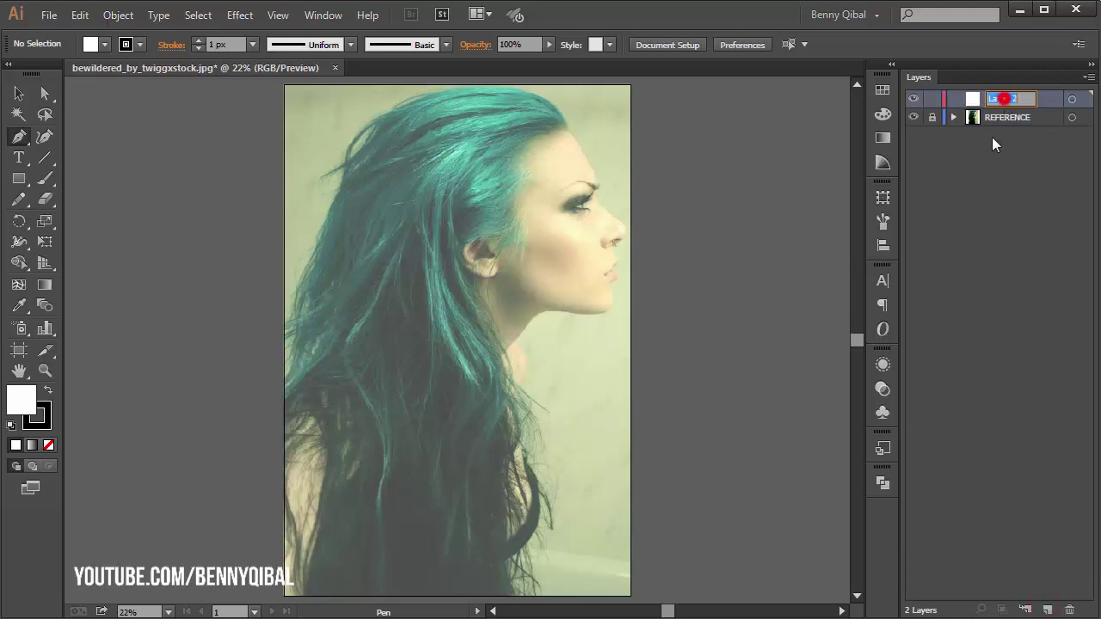
{"action": "type", "text": "LIN"}
{"action": "type", "text": "EART"}
{"action": "key", "text": "Return"}
{"action": "left_click", "coordinate": [1013, 117]}
{"action": "left_click", "coordinate": [1047, 609]}
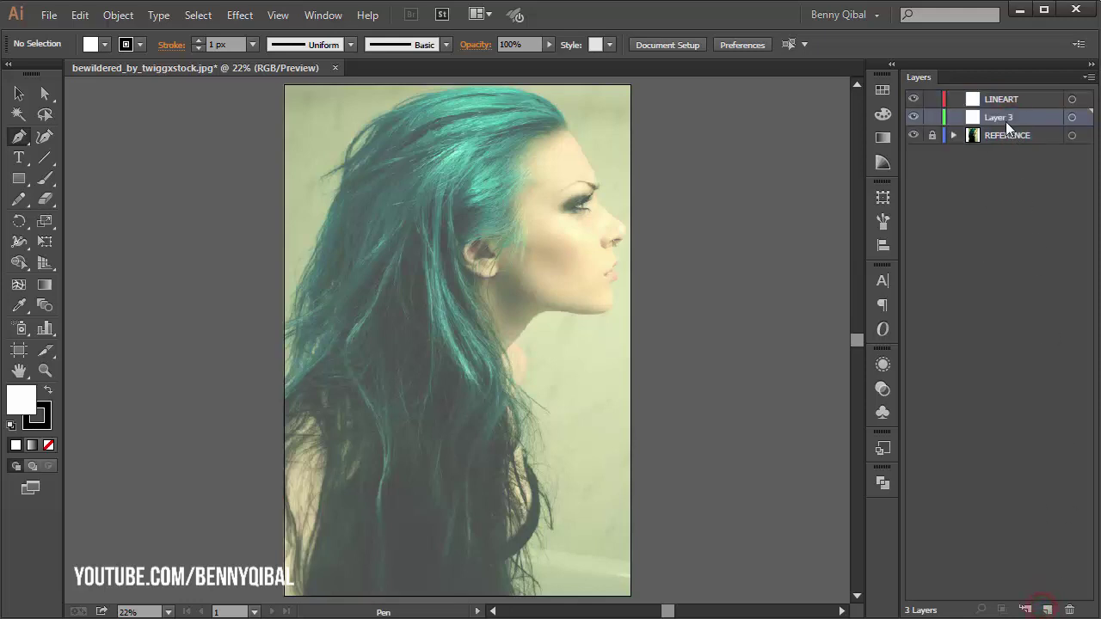
{"action": "type", "text": "f"}
{"action": "key", "text": "BackSpace"}
{"action": "type", "text": "FACE SHAD"}
{"action": "type", "text": "OW"}
{"action": "key", "text": "Return"}
Add a hair-shadow layer at the top, lock both shadow layers, and make LINEART active
{"action": "left_click", "coordinate": [1025, 102]}
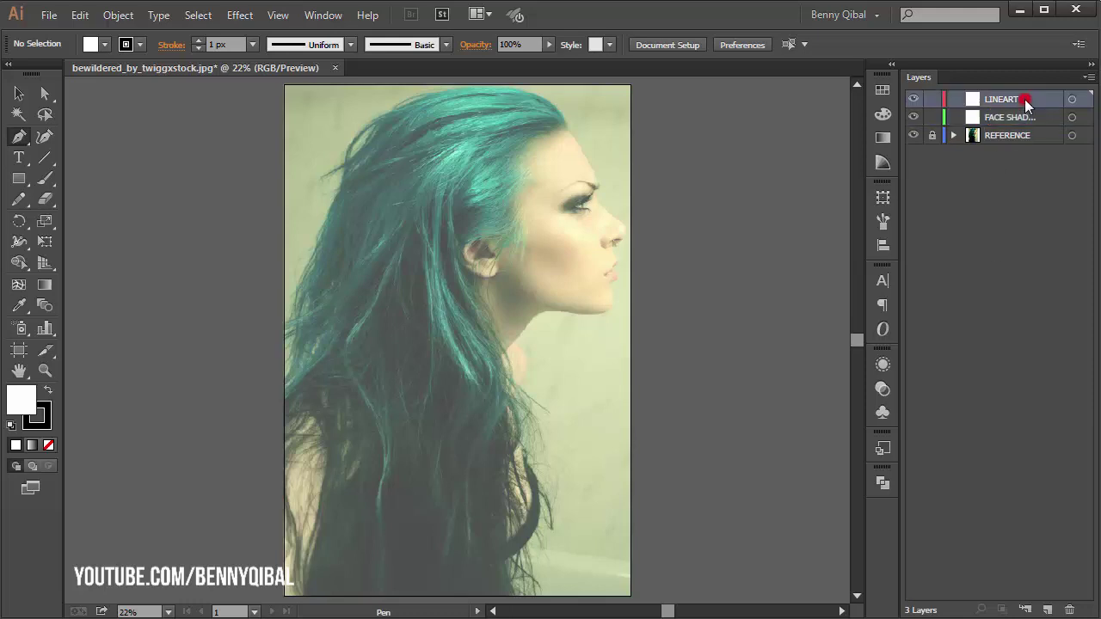
{"action": "left_click", "coordinate": [1049, 609]}
{"action": "double_click", "coordinate": [1018, 101]}
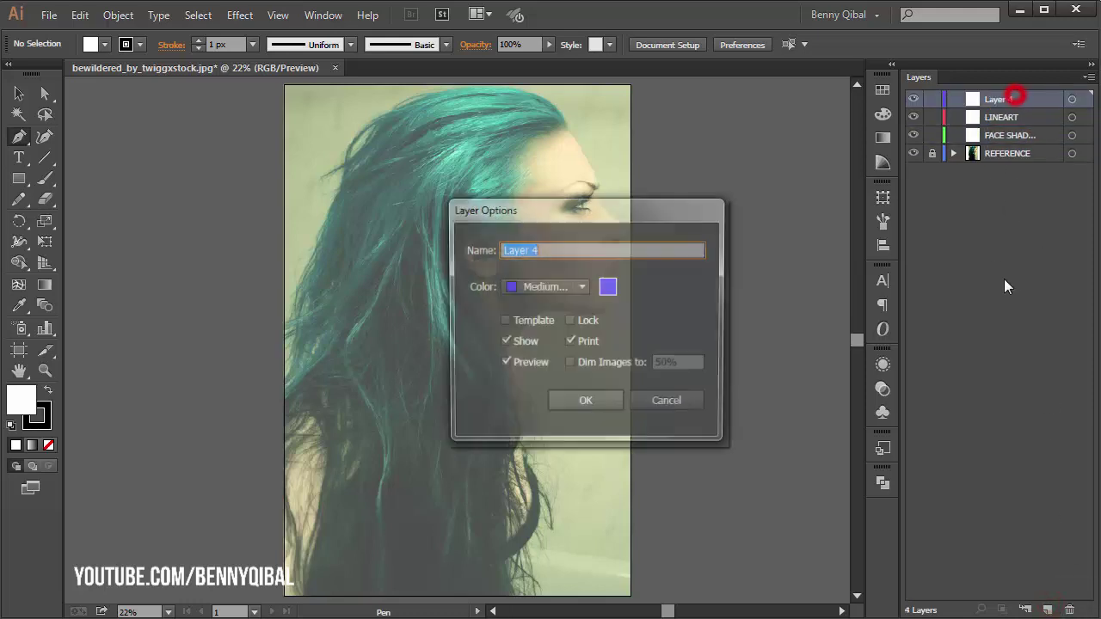
{"action": "left_click", "coordinate": [649, 404]}
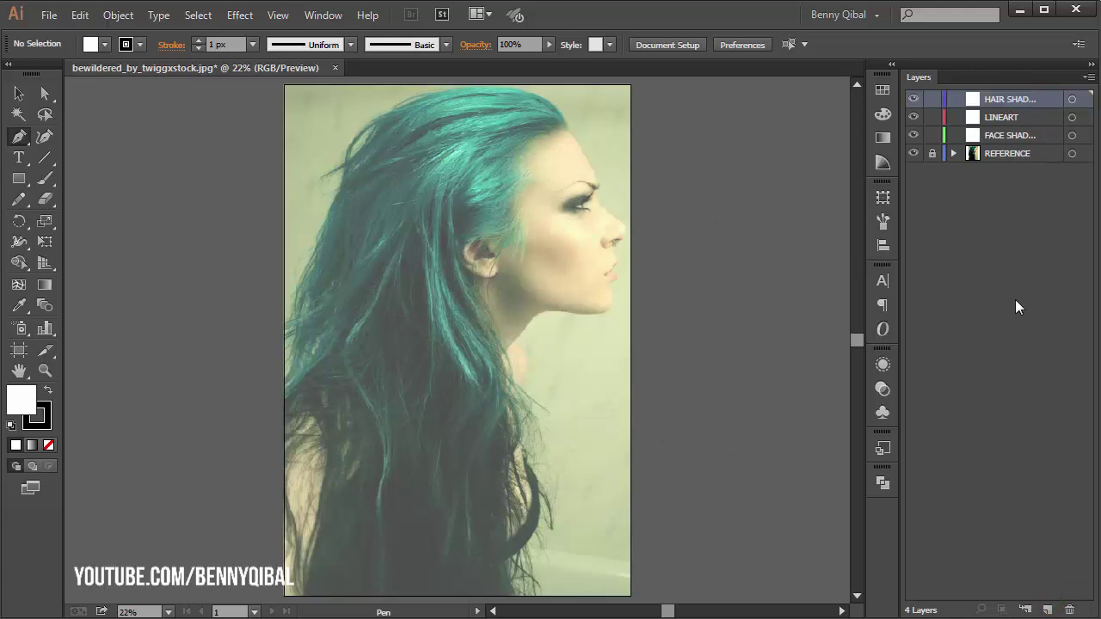
{"action": "left_click", "coordinate": [932, 135]}
{"action": "left_click", "coordinate": [933, 99]}
{"action": "left_click", "coordinate": [1011, 118]}
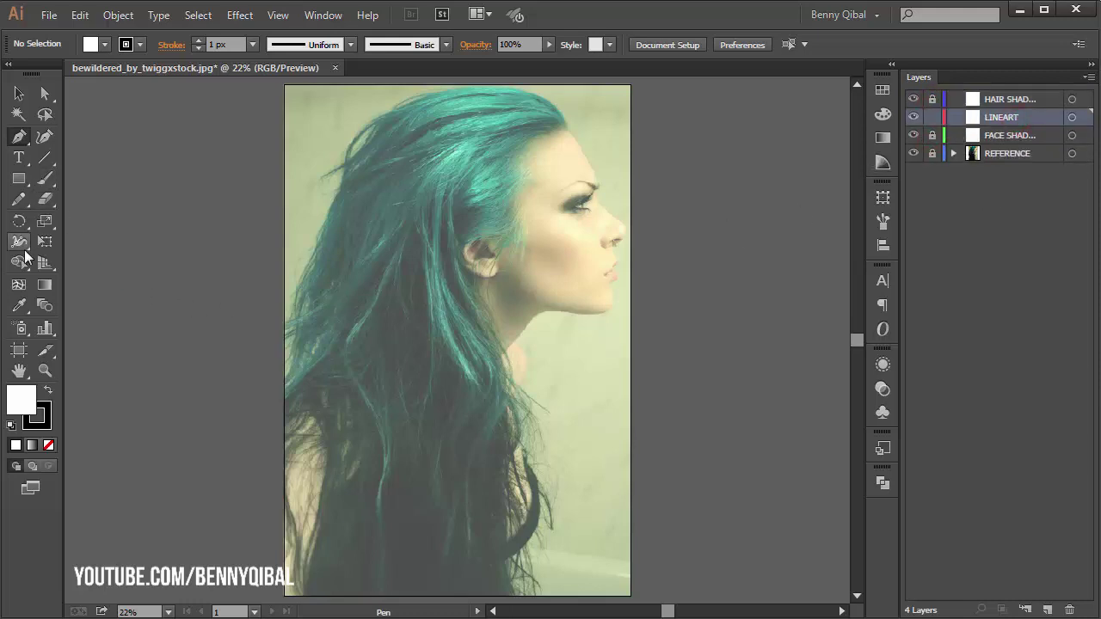
Eyedrop the teal hair colour and lighten the fill to 42E5BE in the Color Picker
{"action": "left_click", "coordinate": [19, 306]}
{"action": "left_click", "coordinate": [504, 115]}
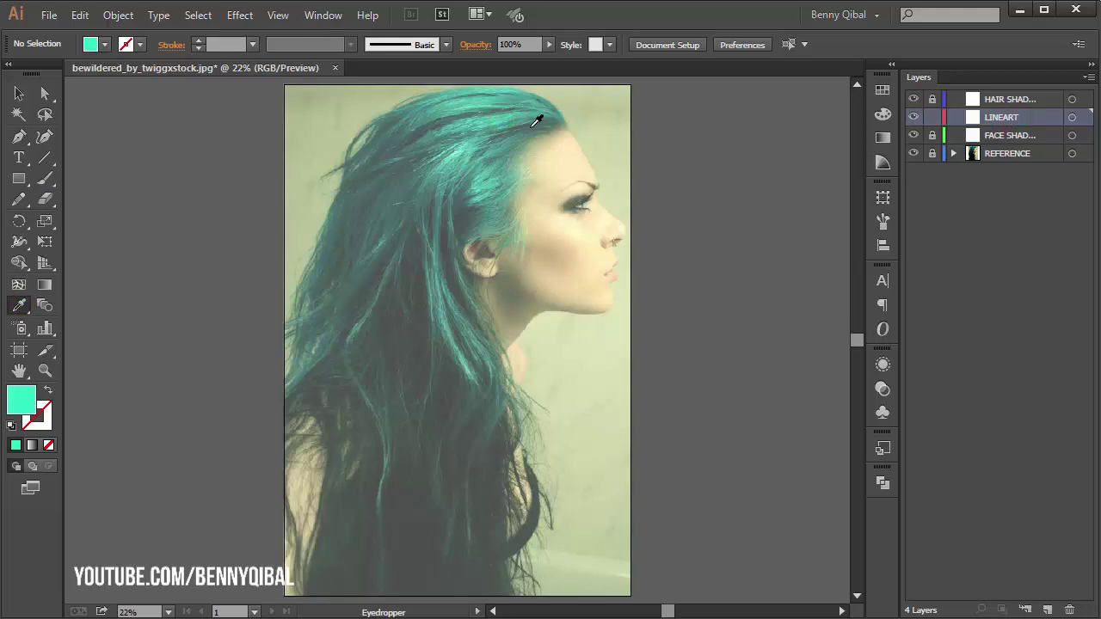
{"action": "left_click", "coordinate": [530, 113]}
{"action": "left_click", "coordinate": [516, 108]}
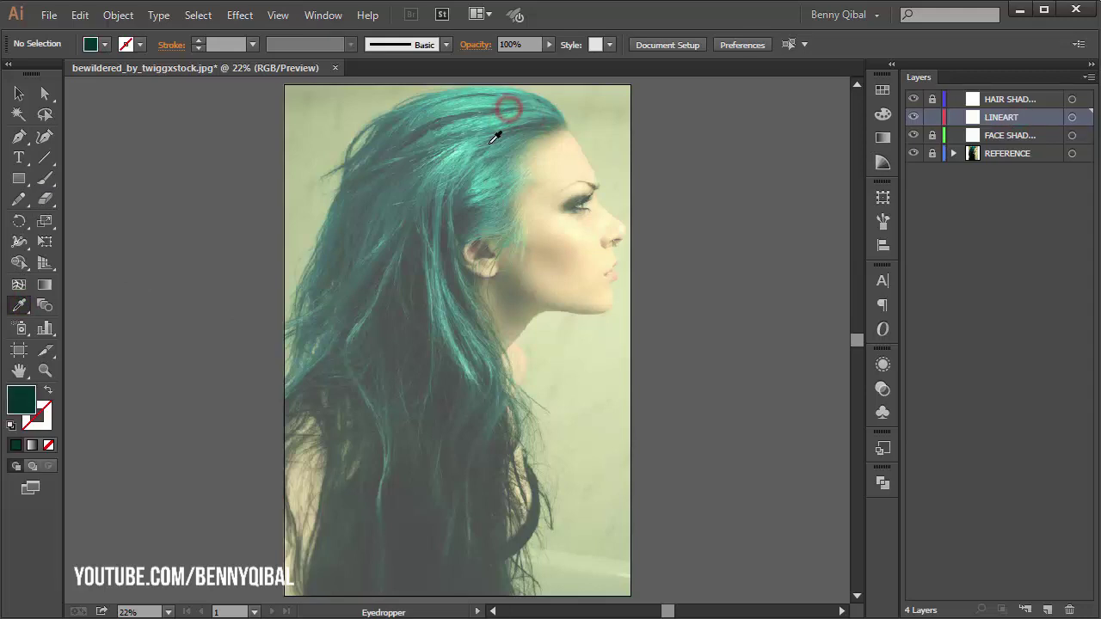
{"action": "left_click", "coordinate": [460, 153]}
{"action": "double_click", "coordinate": [17, 403]}
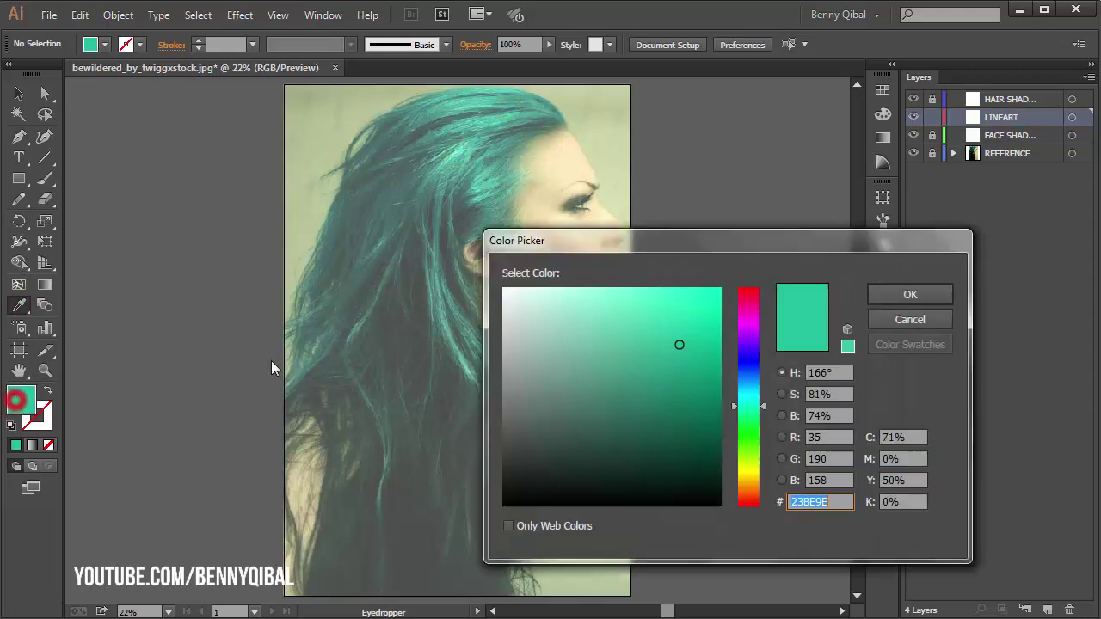
{"action": "left_click_drag", "start_coordinate": [656, 317], "coordinate": [658, 322]}
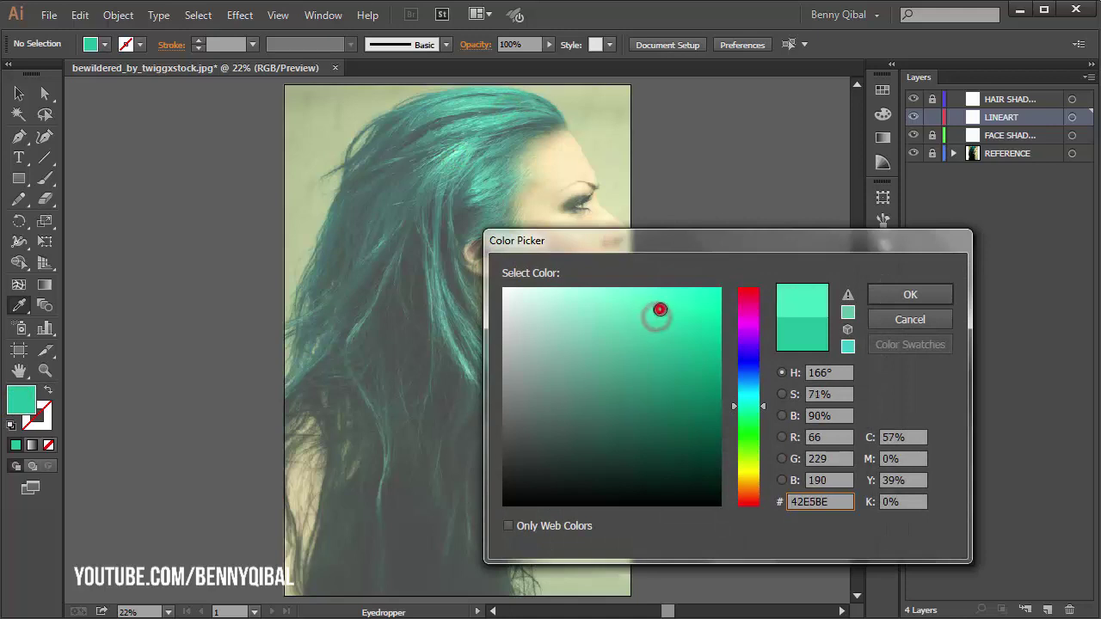
{"action": "left_click", "coordinate": [909, 295]}
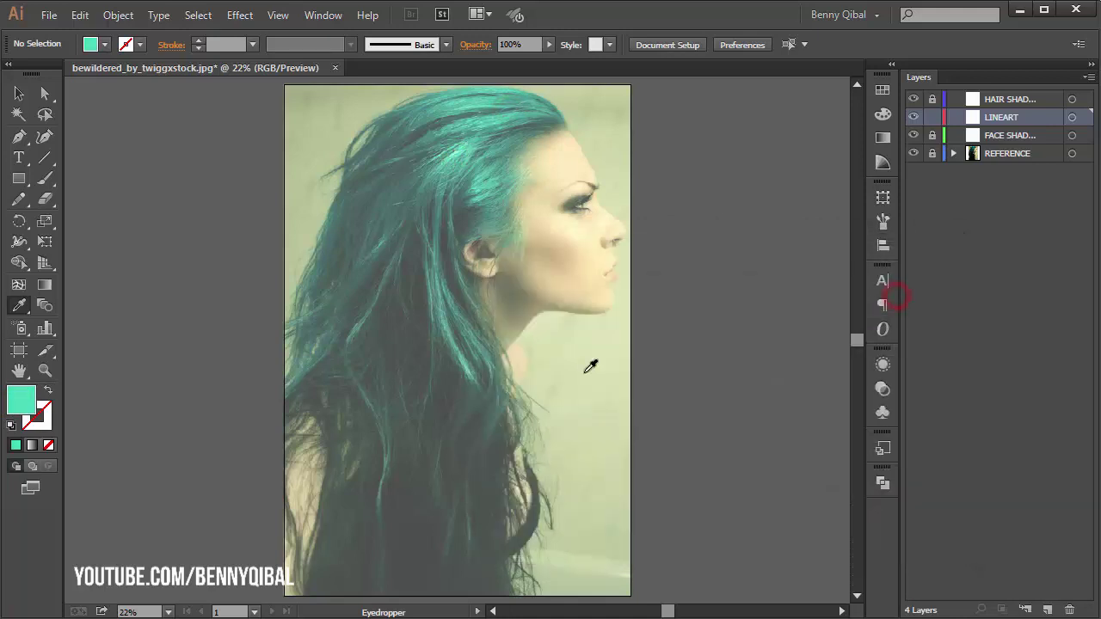
Switch to the Pen tool and zoom in on the forehead hairline
{"action": "left_click", "coordinate": [19, 136]}
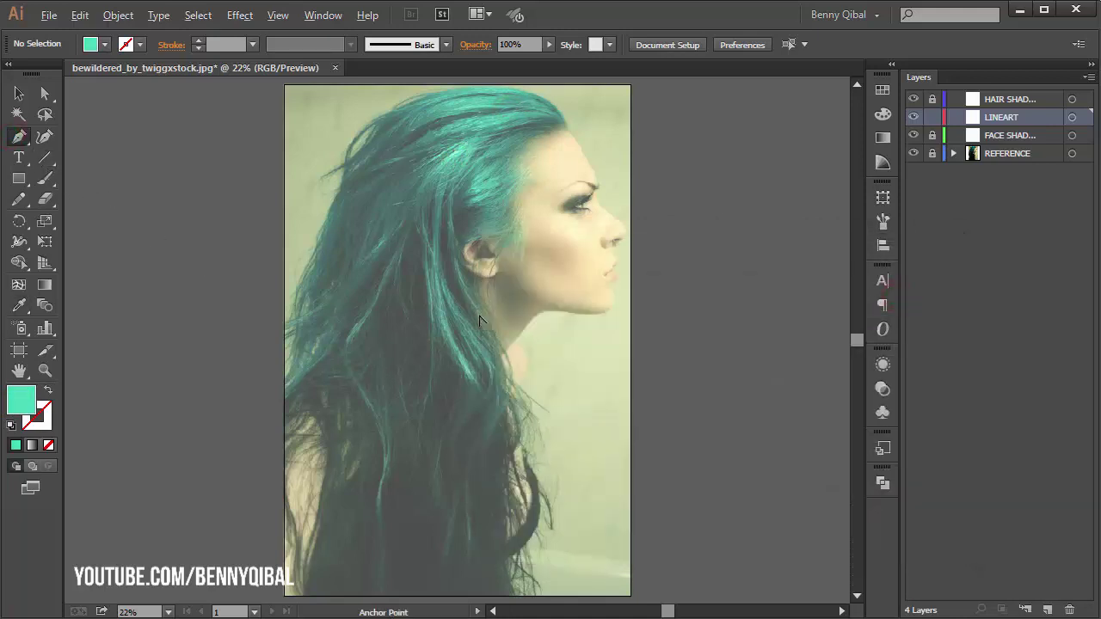
{"action": "scroll", "coordinate": [484, 322], "scroll_direction": "up", "scroll_amount": 4}
{"action": "mouse_move", "coordinate": [512, 258]}
{"action": "left_mouse_down"}
{"action": "mouse_move", "coordinate": [517, 361]}
{"action": "mouse_move", "coordinate": [534, 322]}
{"action": "left_mouse_up"}
{"action": "left_click", "coordinate": [548, 224], "text": "ctrl"}
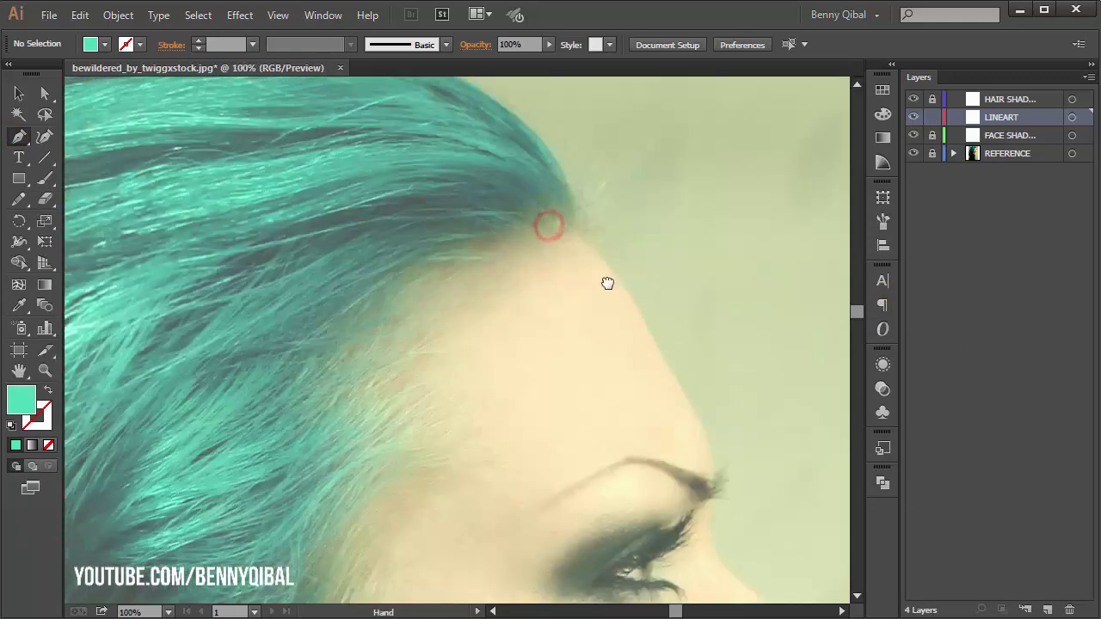
{"action": "left_click_drag", "start_coordinate": [607, 280], "coordinate": [509, 146]}
Show LINEART in Outline view, turn off Smart Guides, and draw a curved hairline strand
{"action": "left_click", "coordinate": [542, 196]}
{"action": "key", "text": "ctrl+plus"}
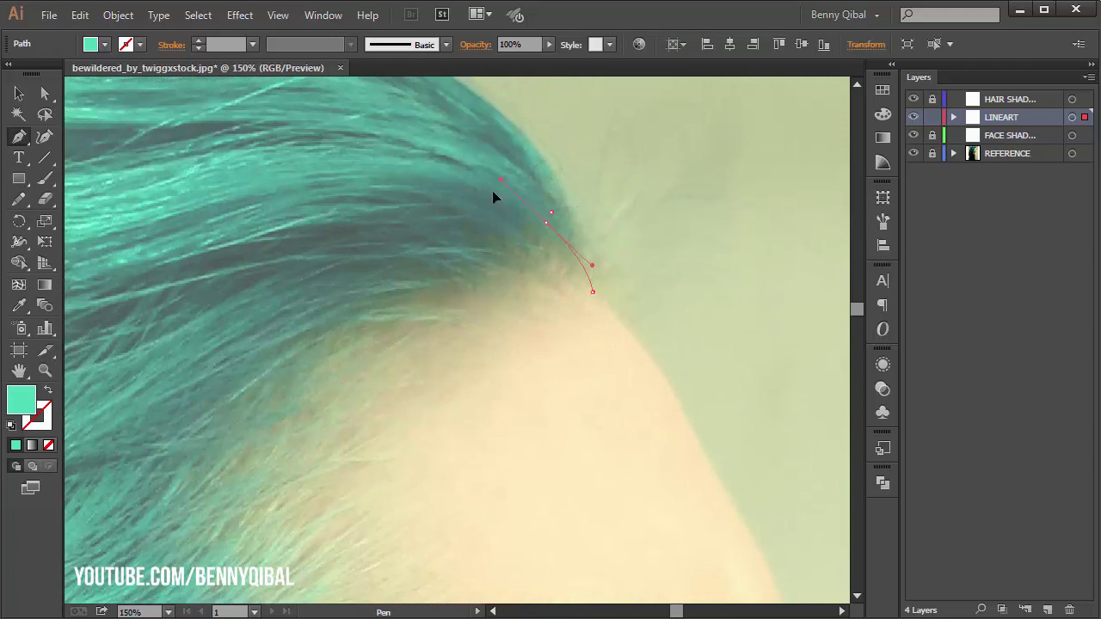
{"action": "left_click", "coordinate": [913, 117], "text": "ctrl"}
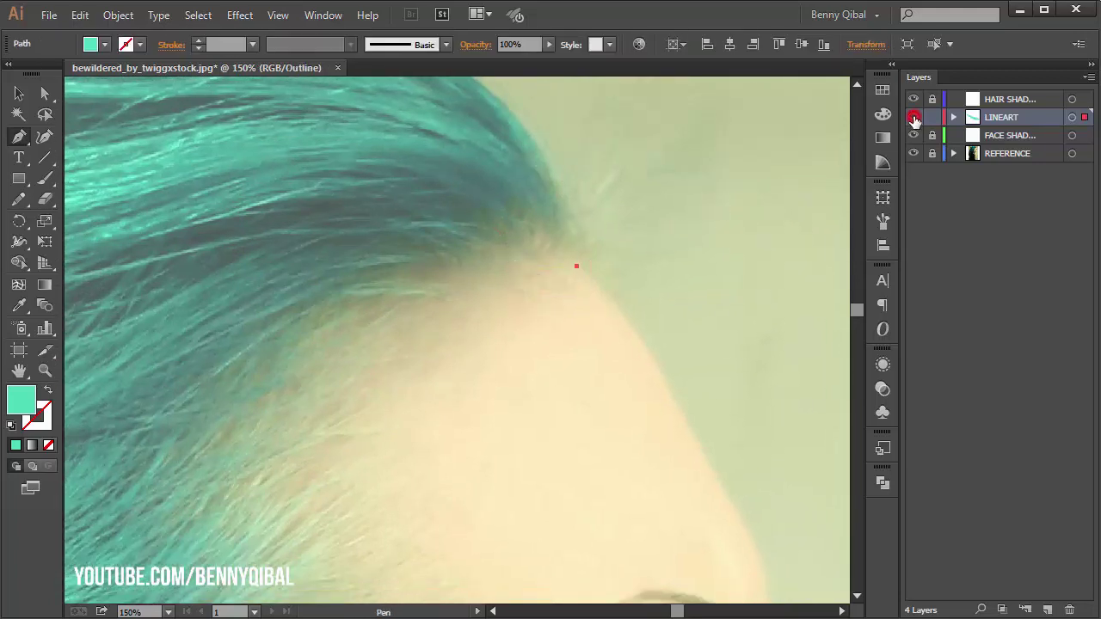
{"action": "left_click_drag", "start_coordinate": [493, 253], "coordinate": [506, 219]}
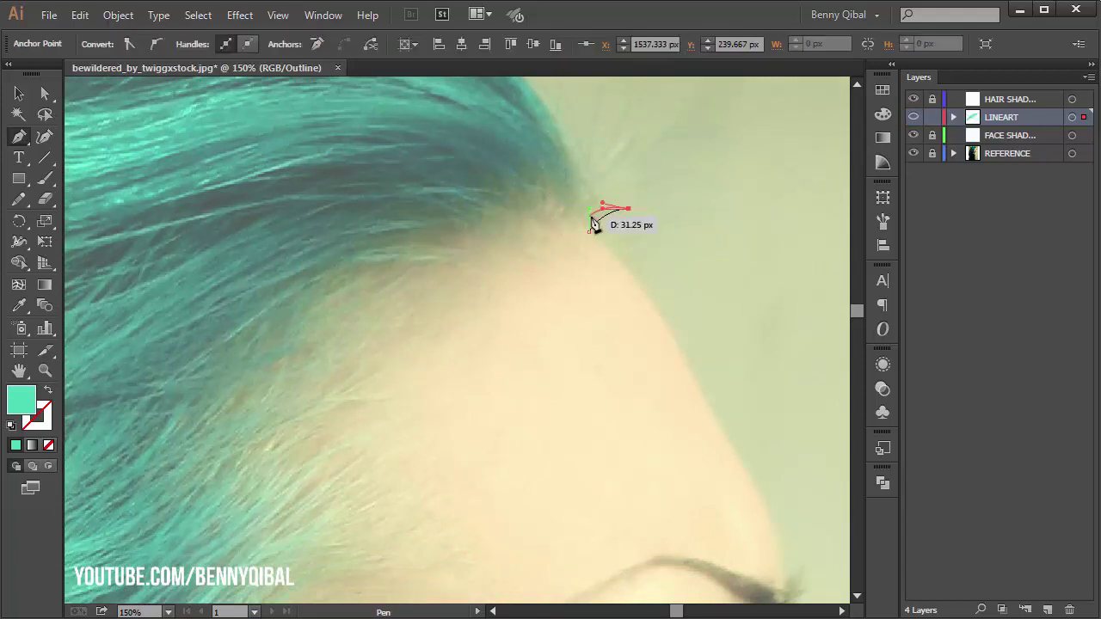
{"action": "left_click_drag", "start_coordinate": [594, 216], "coordinate": [545, 253]}
{"action": "left_click_drag", "start_coordinate": [627, 243], "coordinate": [695, 265]}
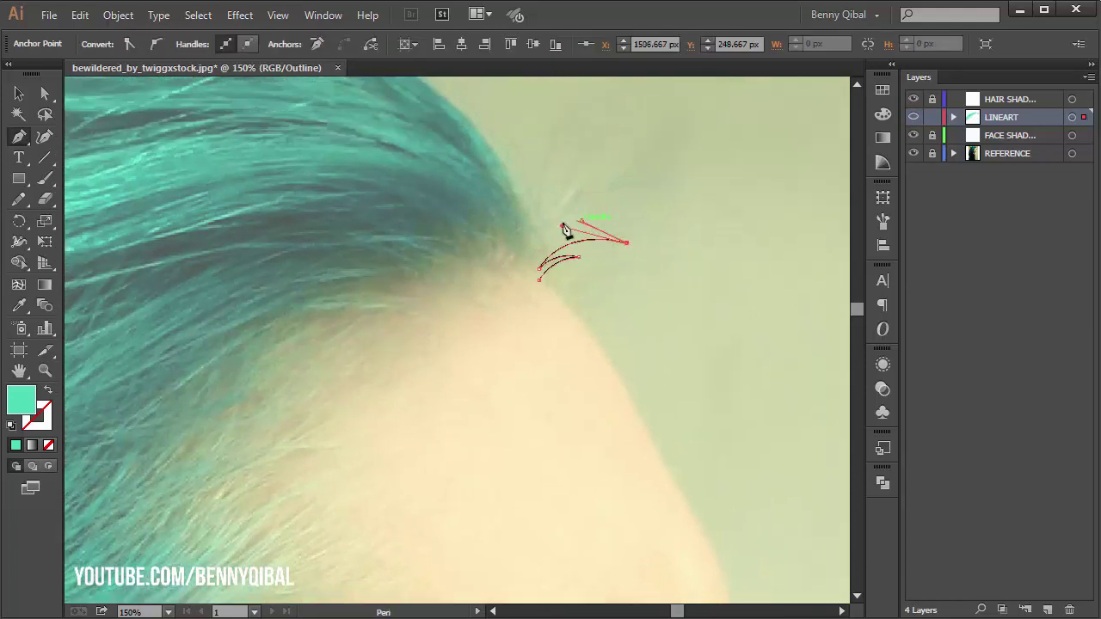
{"action": "left_click_drag", "start_coordinate": [528, 184], "coordinate": [514, 230]}
{"action": "left_click", "coordinate": [277, 15]}
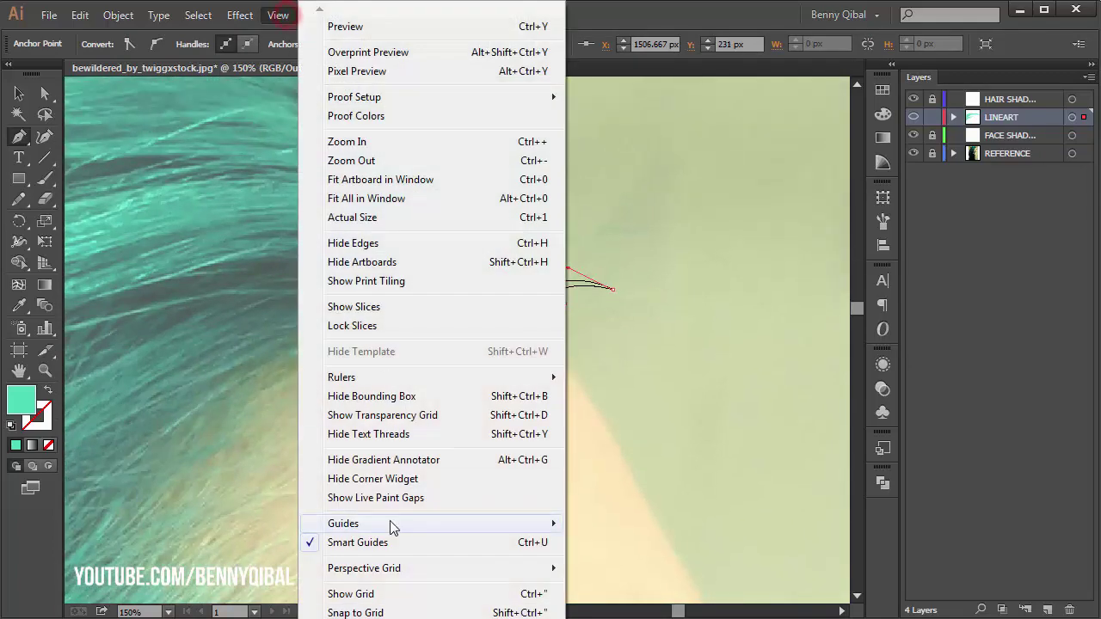
{"action": "left_click", "coordinate": [357, 542]}
{"action": "mouse_move", "coordinate": [466, 300]}
{"action": "left_mouse_down"}
{"action": "mouse_move", "coordinate": [543, 340]}
{"action": "mouse_move", "coordinate": [589, 342]}
{"action": "left_mouse_up"}
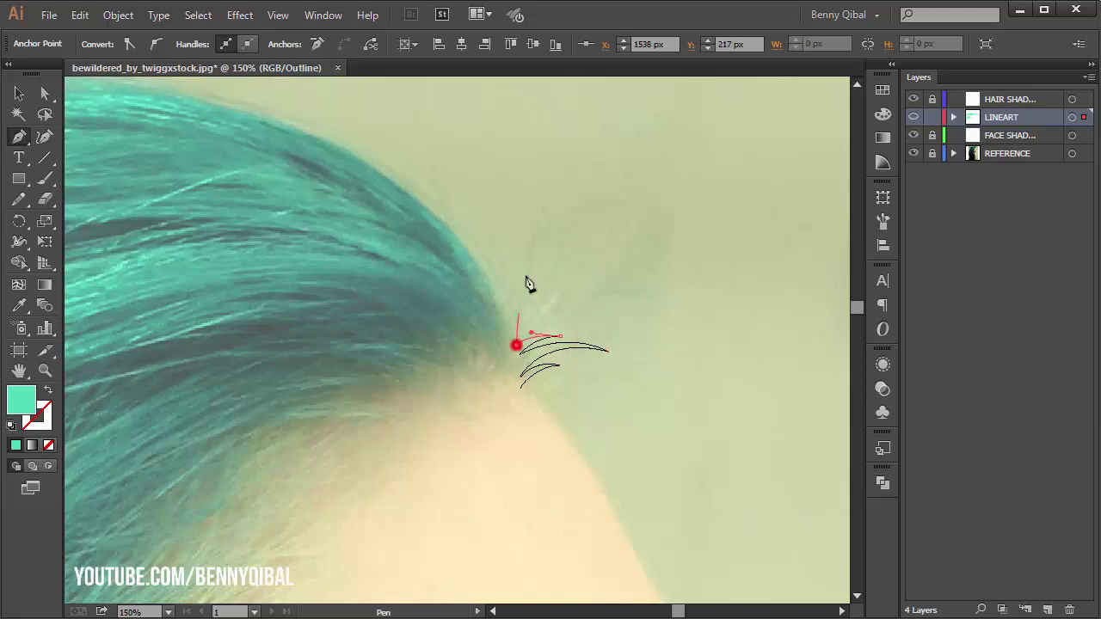
Draw another curved strand ending in a point at the hairline
{"action": "left_click_drag", "start_coordinate": [574, 246], "coordinate": [543, 201]}
{"action": "left_click", "coordinate": [554, 332]}
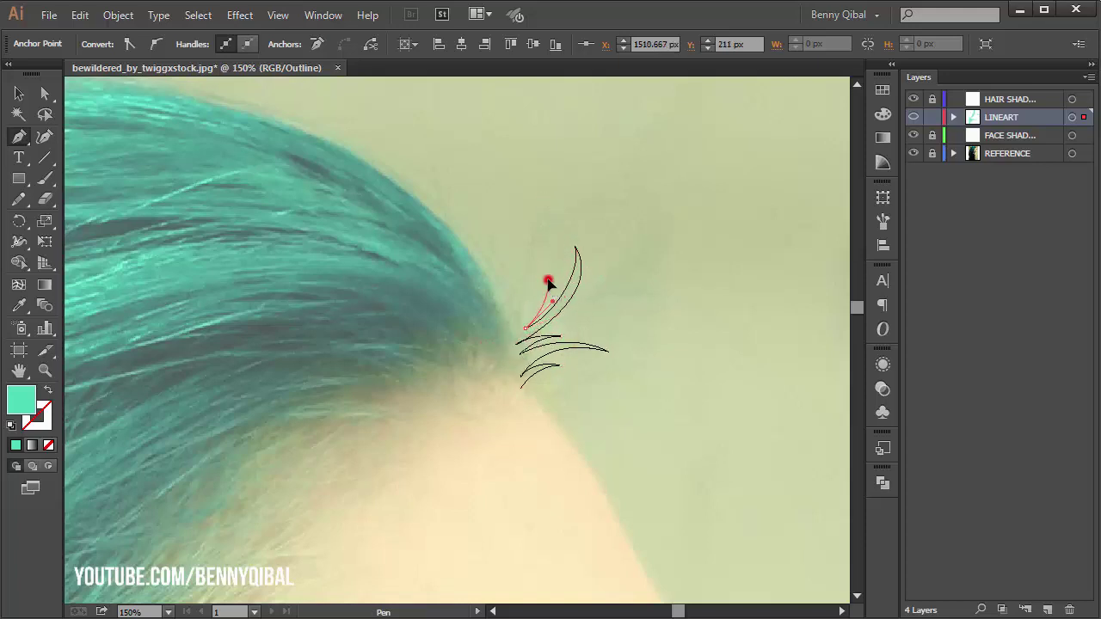
{"action": "left_click_drag", "start_coordinate": [549, 282], "coordinate": [509, 317]}
{"action": "left_click", "coordinate": [522, 328]}
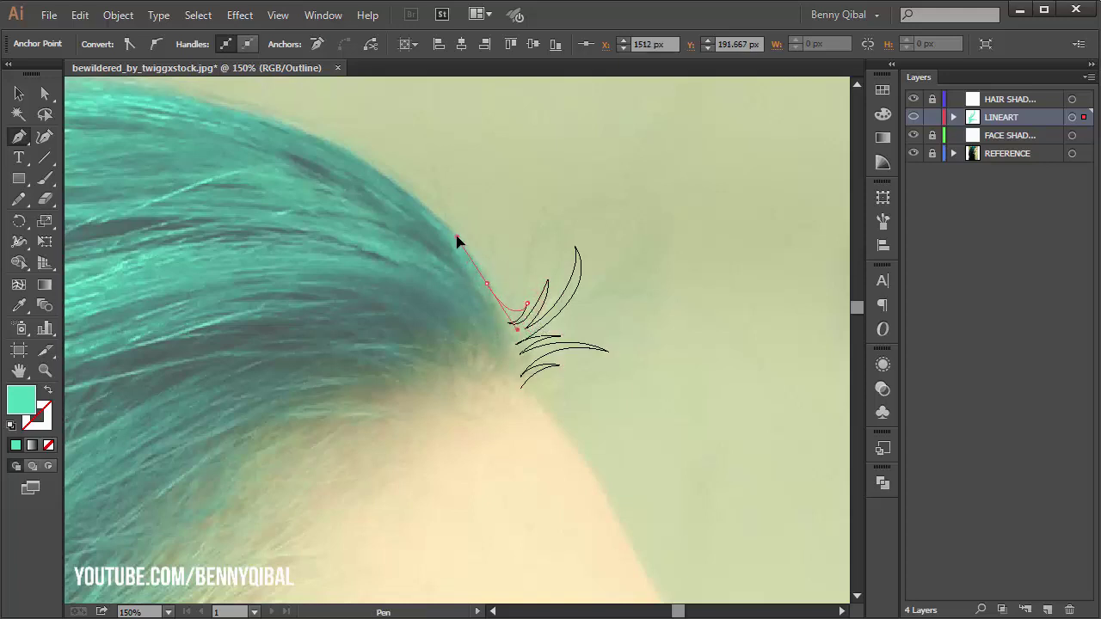
Trace the outline over the top of the hair and toward the back of the head
{"action": "left_click", "coordinate": [381, 204], "text": "ctrl+alt"}
{"action": "left_click_drag", "start_coordinate": [423, 223], "coordinate": [420, 172]}
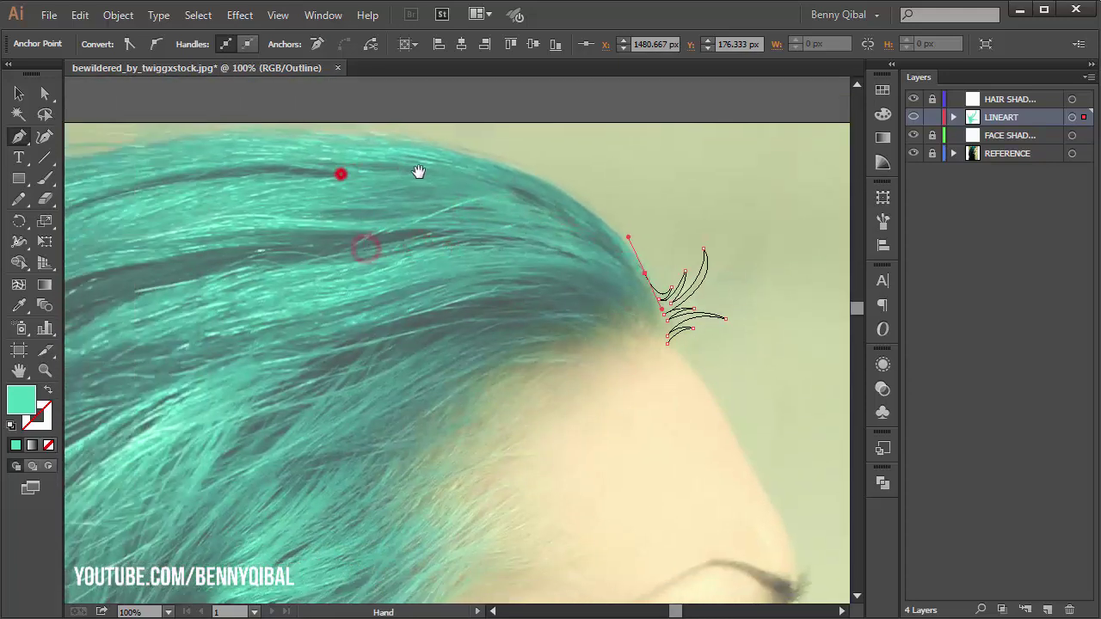
{"action": "left_click_drag", "start_coordinate": [508, 140], "coordinate": [388, 137]}
{"action": "left_click", "coordinate": [318, 186], "text": "ctrl+alt"}
{"action": "left_click_drag", "start_coordinate": [216, 201], "coordinate": [278, 248]}
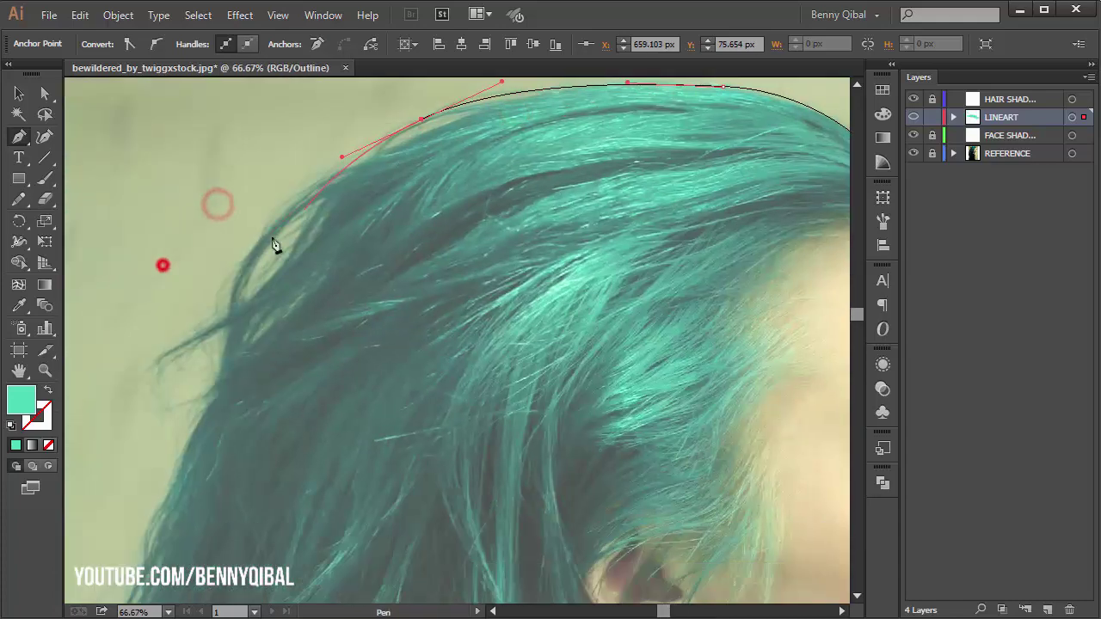
{"action": "left_click_drag", "start_coordinate": [162, 263], "coordinate": [229, 302]}
{"action": "mouse_move", "coordinate": [177, 418]}
{"action": "left_mouse_down"}
{"action": "mouse_move", "coordinate": [355, 363]}
{"action": "mouse_move", "coordinate": [304, 346]}
{"action": "left_mouse_up"}
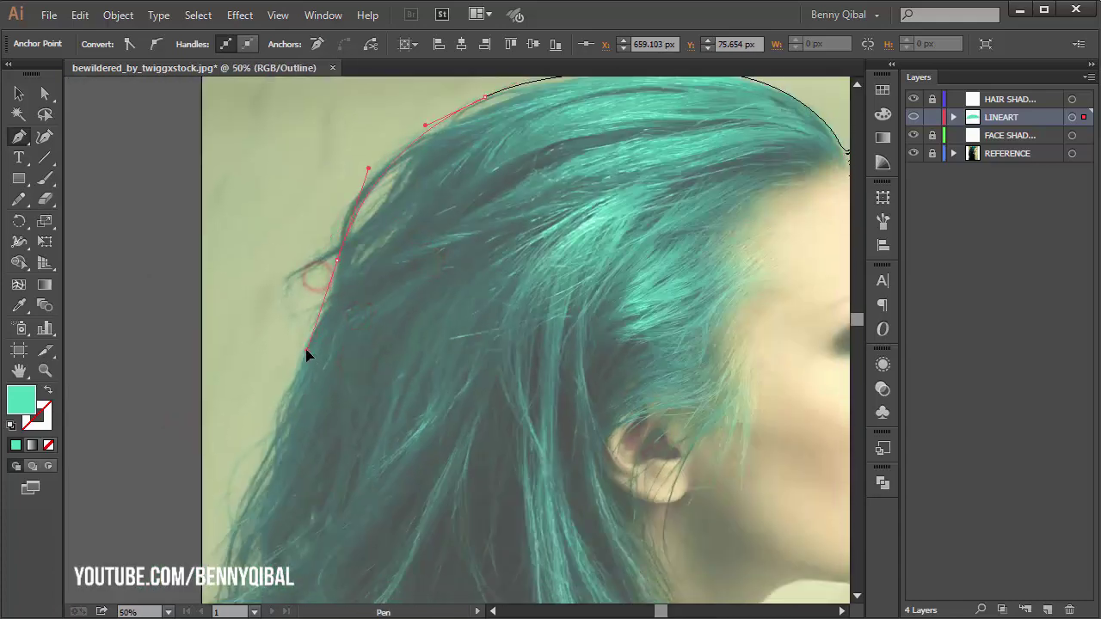
{"action": "key", "text": "ctrl+minus"}
{"action": "left_click", "coordinate": [297, 416]}
{"action": "key", "text": "ctrl+minus"}
Continue the hair outline down the back edge with curved anchors
{"action": "left_click_drag", "start_coordinate": [378, 246], "coordinate": [258, 375]}
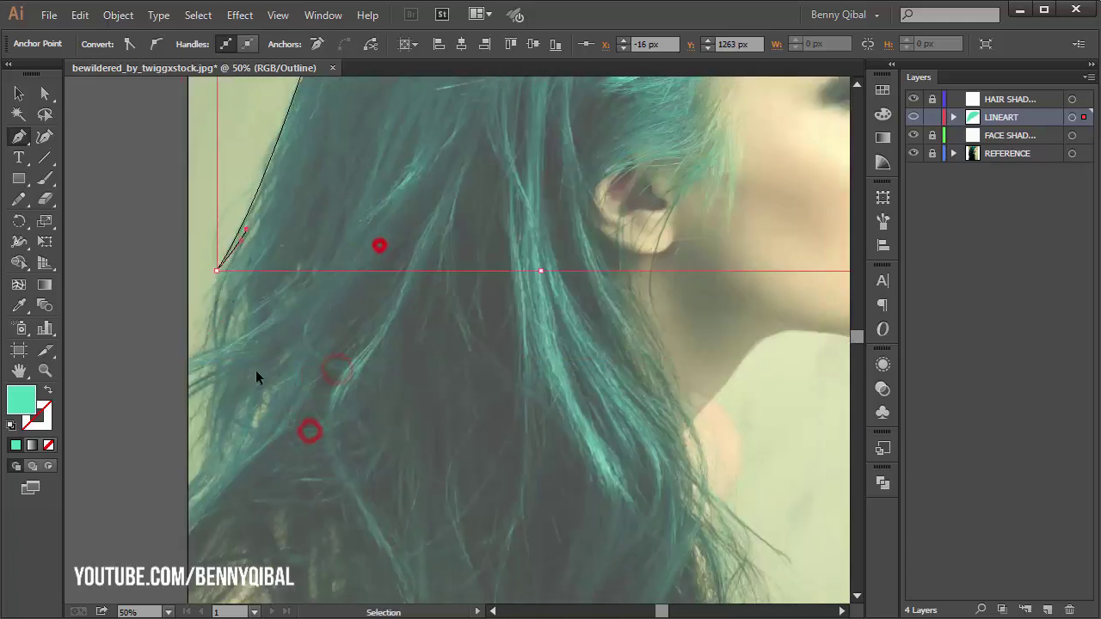
{"action": "left_click", "coordinate": [274, 269]}
{"action": "scroll", "coordinate": [301, 258], "scroll_direction": "down", "scroll_amount": 1}
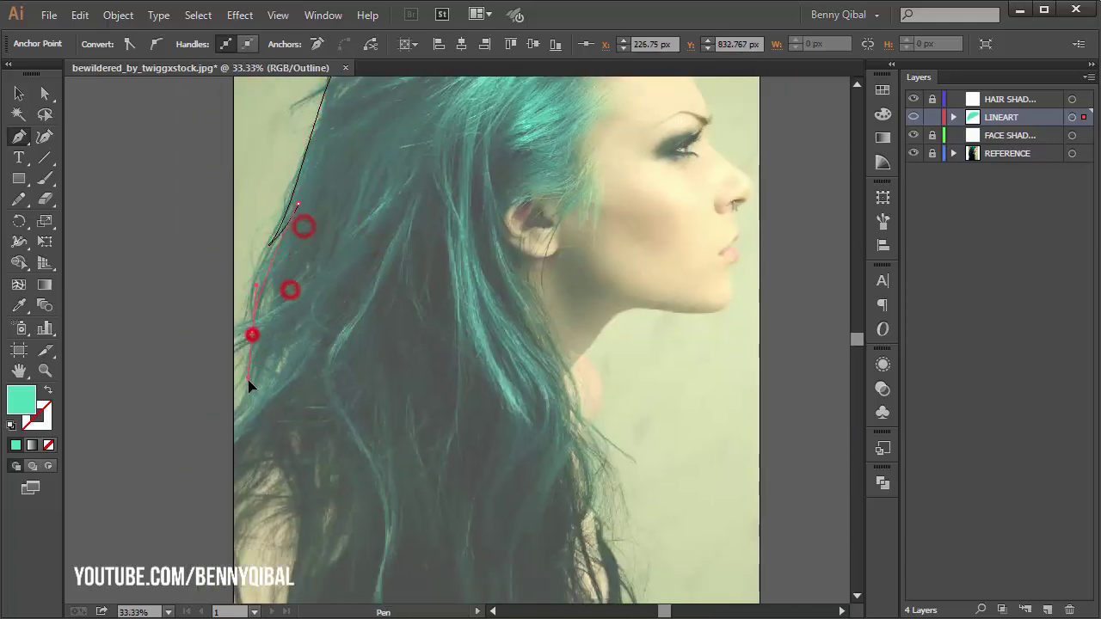
{"action": "key", "text": "ctrl+minus"}
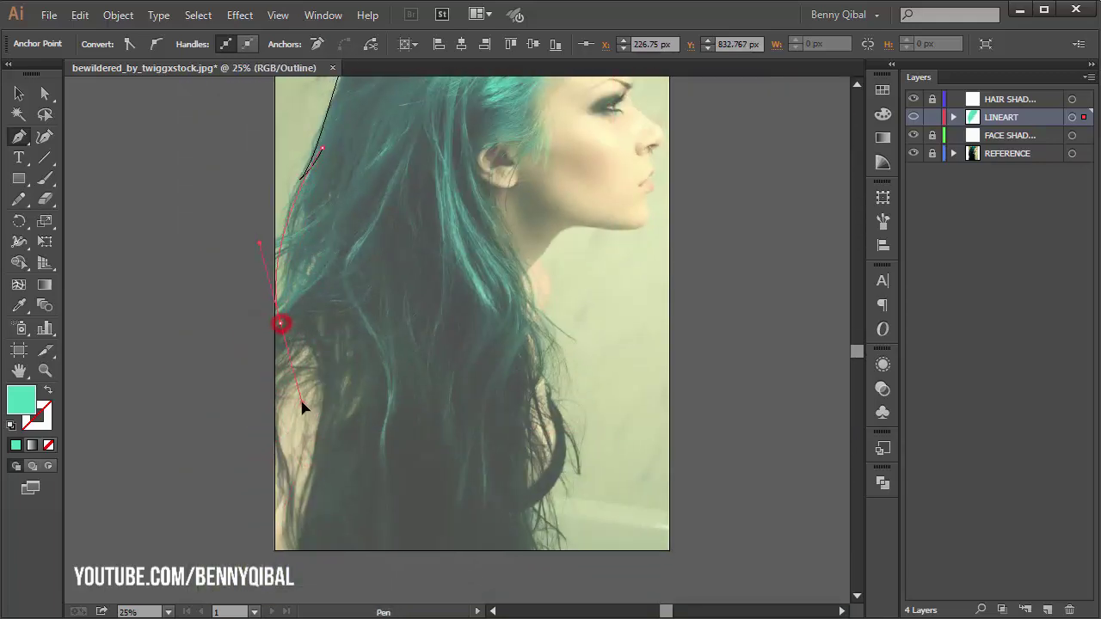
{"action": "left_click_drag", "start_coordinate": [283, 259], "coordinate": [286, 288]}
{"action": "key", "text": "ctrl+plus"}
{"action": "left_click_drag", "start_coordinate": [299, 391], "coordinate": [319, 446]}
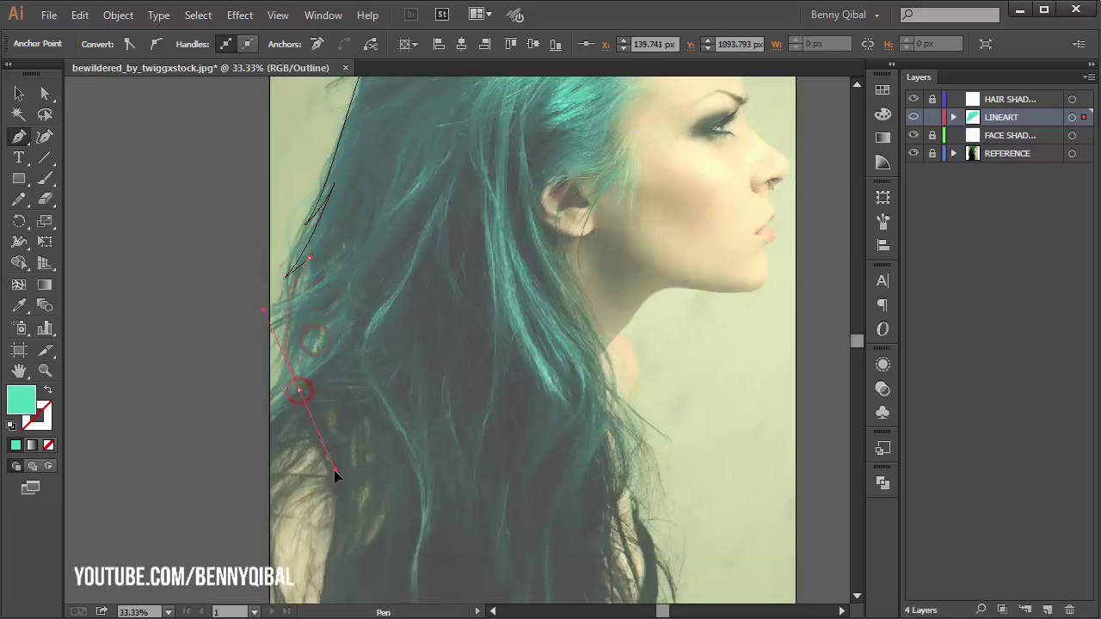
{"action": "key", "text": "ctrl+minus"}
{"action": "key", "text": "ctrl+minus"}
{"action": "key", "text": "ctrl+plus"}
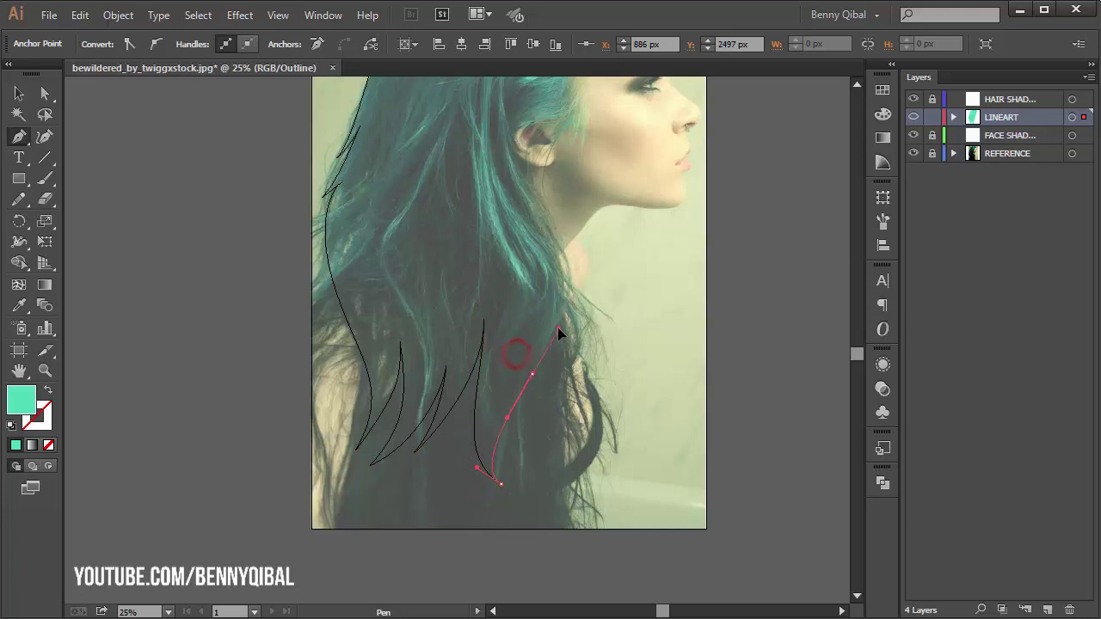
Form pointed strand tips at the hair ends and extend the outline toward the neck
{"action": "left_click_drag", "start_coordinate": [532, 350], "coordinate": [528, 289]}
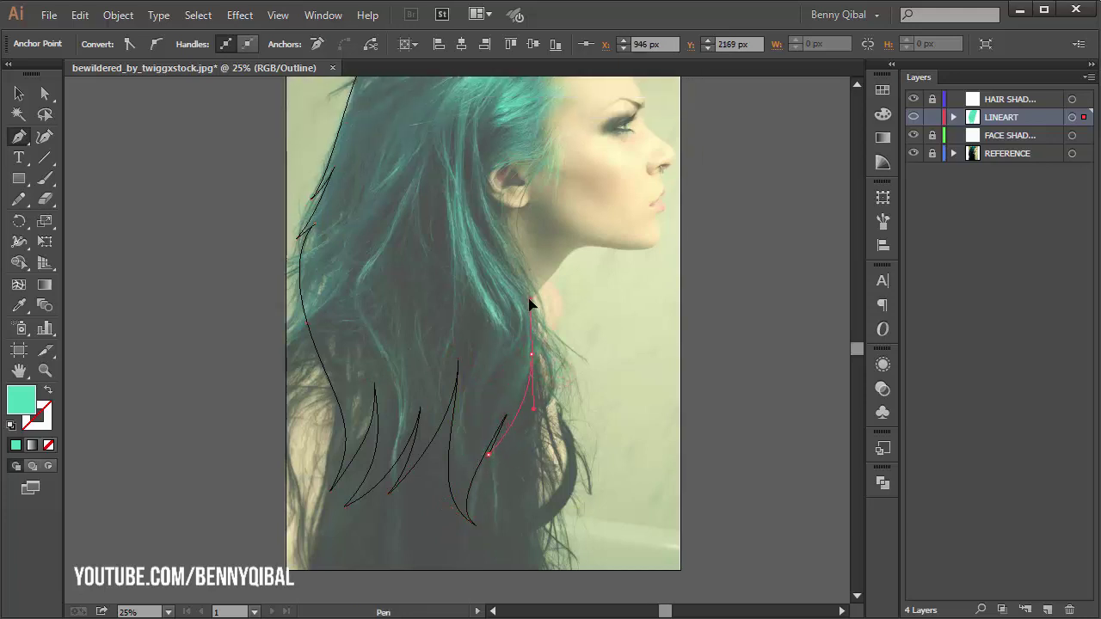
{"action": "scroll", "coordinate": [534, 456], "scroll_direction": "up", "scroll_amount": 1}
{"action": "left_click", "coordinate": [528, 441]}
{"action": "left_click", "coordinate": [539, 353]}
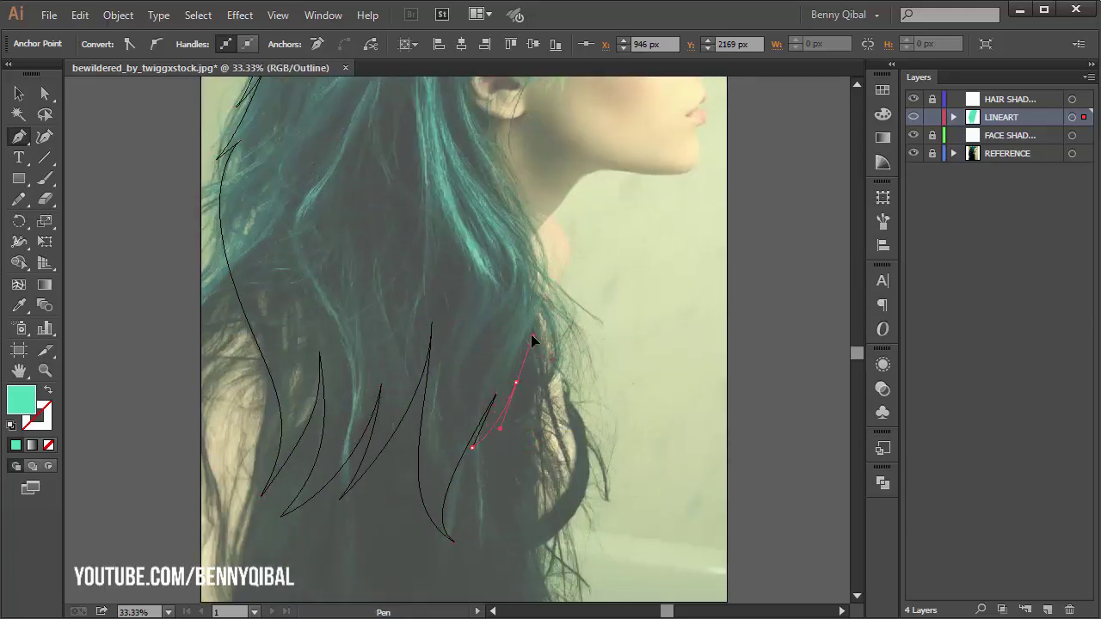
{"action": "scroll", "coordinate": [517, 356], "scroll_direction": "down", "scroll_amount": 2}
{"action": "left_click_drag", "start_coordinate": [523, 326], "coordinate": [474, 413]}
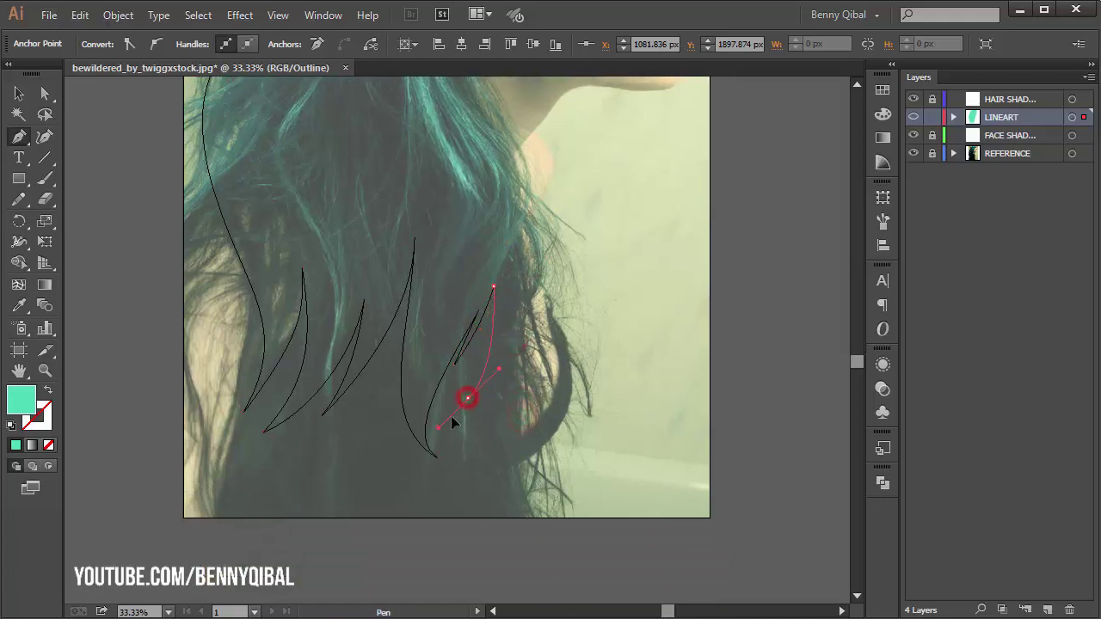
{"action": "scroll", "coordinate": [453, 422], "scroll_direction": "up", "scroll_amount": 3}
{"action": "mouse_move", "coordinate": [494, 340]}
{"action": "left_mouse_down"}
{"action": "mouse_move", "coordinate": [475, 285]}
{"action": "mouse_move", "coordinate": [381, 334]}
{"action": "left_mouse_up"}
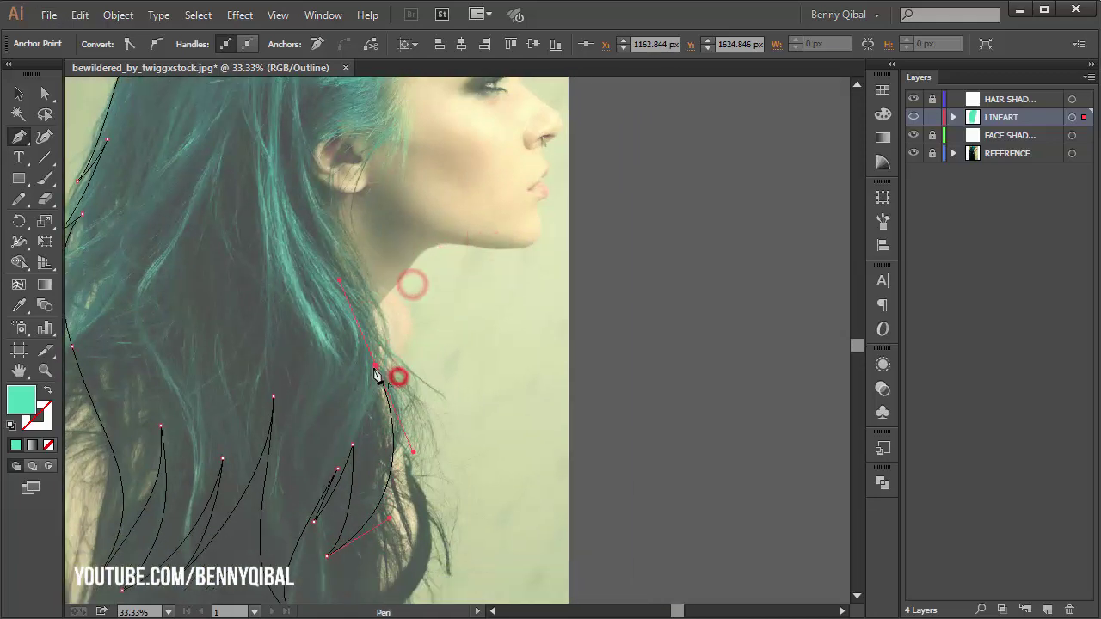
Redo the neck-base anchor and curve the outline up the back of the neck
{"action": "key", "text": "ctrl+z"}
{"action": "scroll", "coordinate": [376, 373], "scroll_direction": "down", "scroll_amount": 1}
{"action": "left_click_drag", "start_coordinate": [386, 444], "coordinate": [395, 389]}
{"action": "key", "text": "ctrl+plus"}
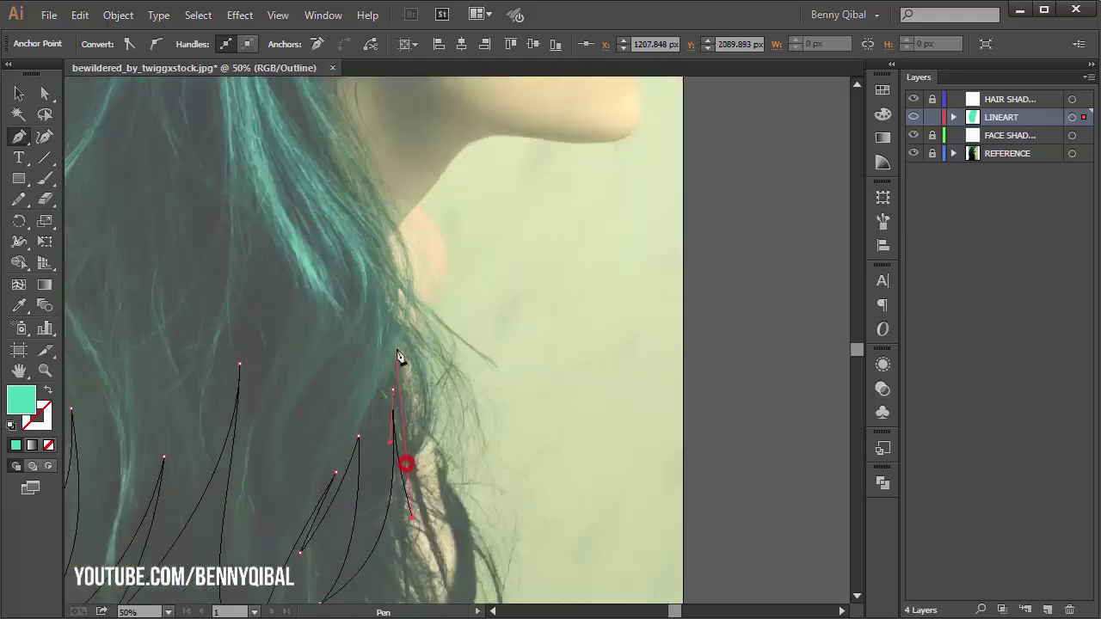
{"action": "scroll", "coordinate": [404, 362], "scroll_direction": "down", "scroll_amount": 1}
{"action": "scroll", "coordinate": [401, 329], "scroll_direction": "up", "scroll_amount": 1}
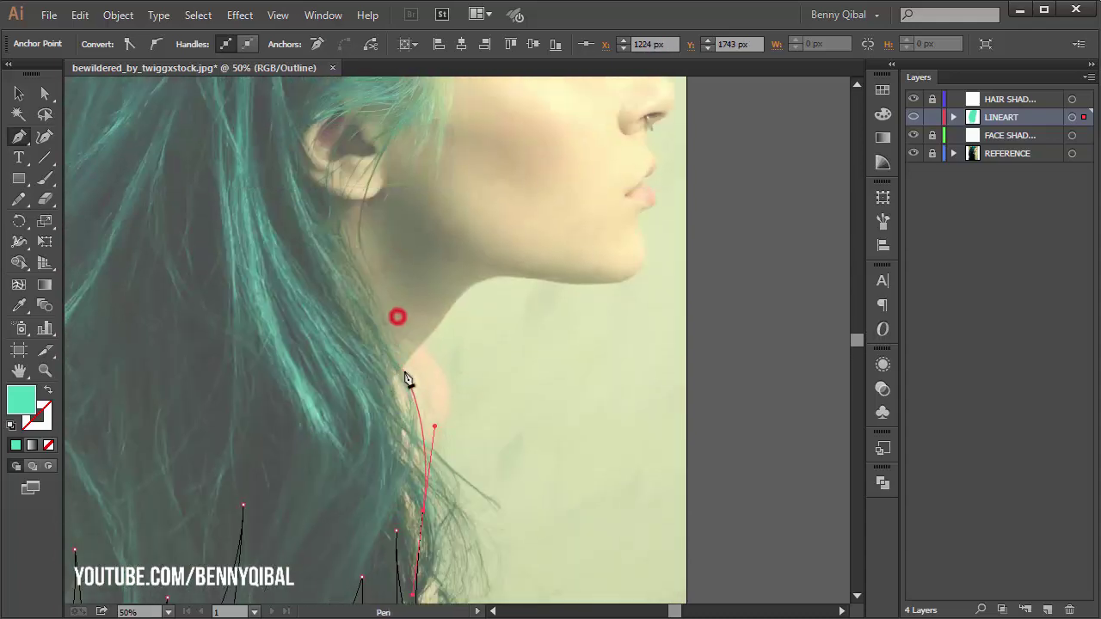
{"action": "key", "text": "ctrl+plus"}
{"action": "key", "text": "ctrl+plus"}
{"action": "left_click_drag", "start_coordinate": [351, 328], "coordinate": [384, 325]}
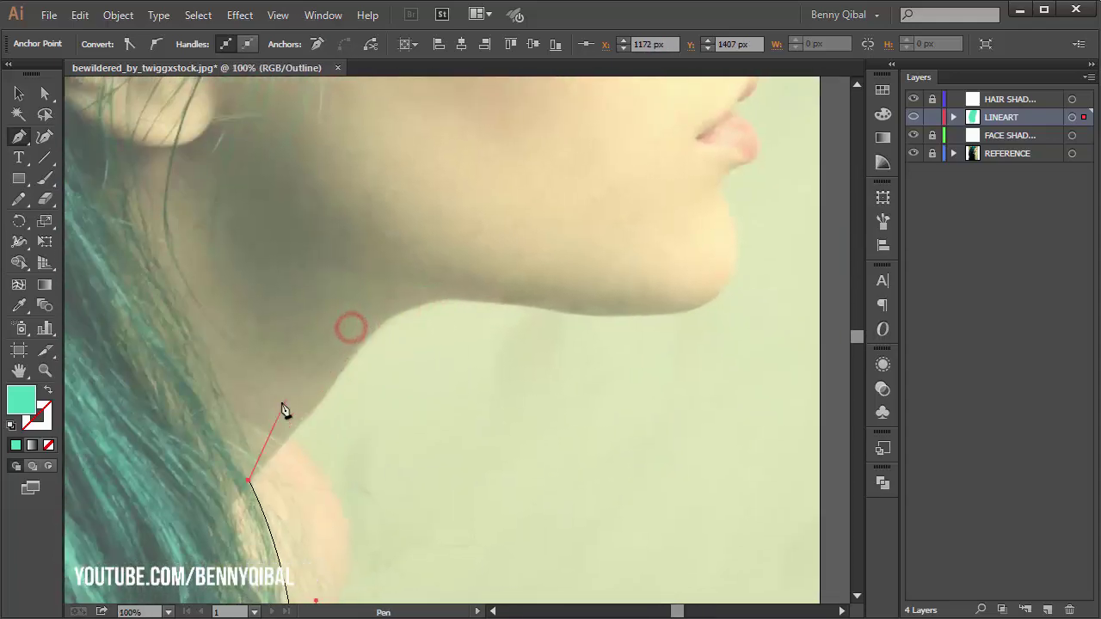
{"action": "key", "text": "ctrl+minus"}
{"action": "mouse_move", "coordinate": [420, 388]}
{"action": "left_mouse_down"}
{"action": "mouse_move", "coordinate": [390, 277]}
{"action": "mouse_move", "coordinate": [349, 214]}
{"action": "left_mouse_up"}
{"action": "scroll", "coordinate": [459, 419], "scroll_direction": "down", "scroll_amount": 1}
{"action": "scroll", "coordinate": [458, 419], "scroll_direction": "up", "scroll_amount": 3}
Curve the outline around the earlobe and draw leaf-shaped strands over the ear
{"action": "key", "text": "ctrl+plus"}
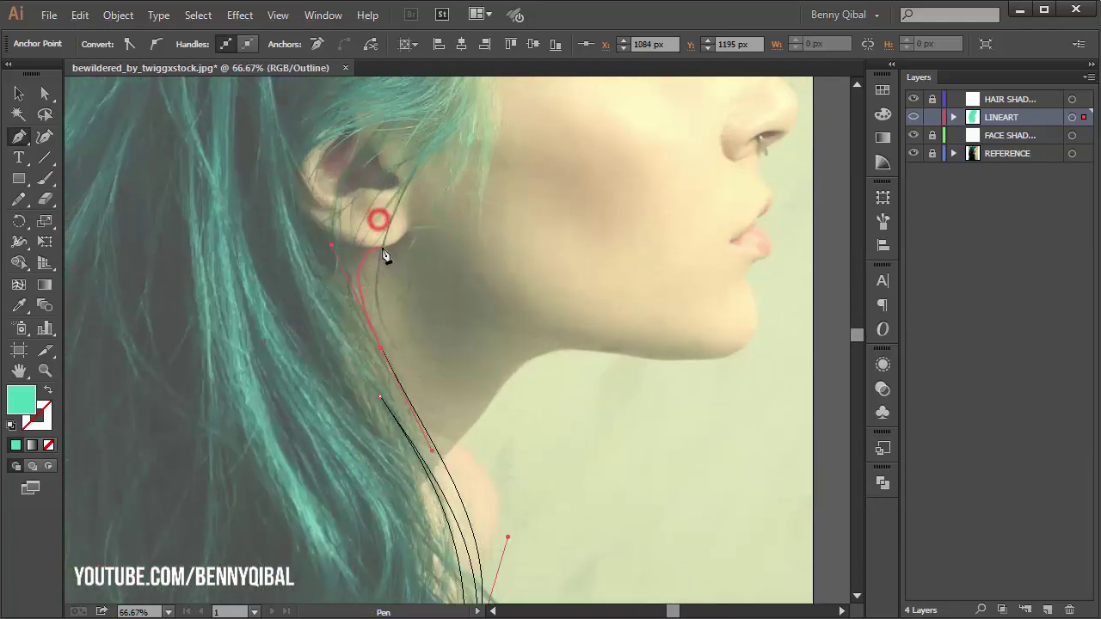
{"action": "key", "text": "ctrl+plus"}
{"action": "key", "text": "ctrl+plus"}
{"action": "left_click_drag", "start_coordinate": [447, 277], "coordinate": [437, 294]}
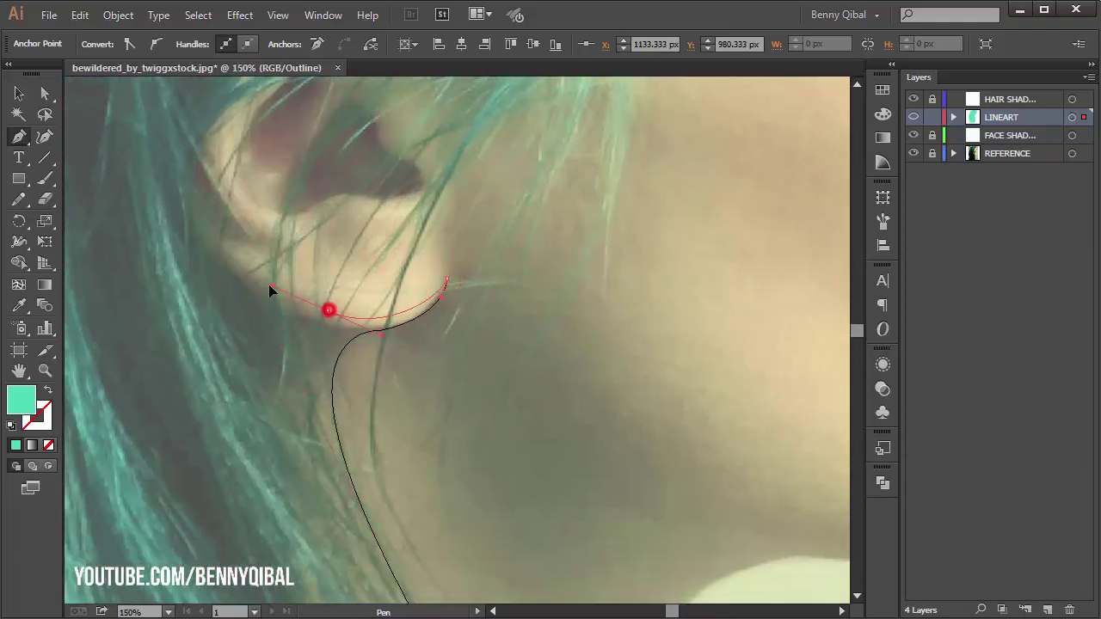
{"action": "mouse_move", "coordinate": [195, 194]}
{"action": "left_mouse_down"}
{"action": "mouse_move", "coordinate": [242, 295]}
{"action": "mouse_move", "coordinate": [376, 349]}
{"action": "left_mouse_up"}
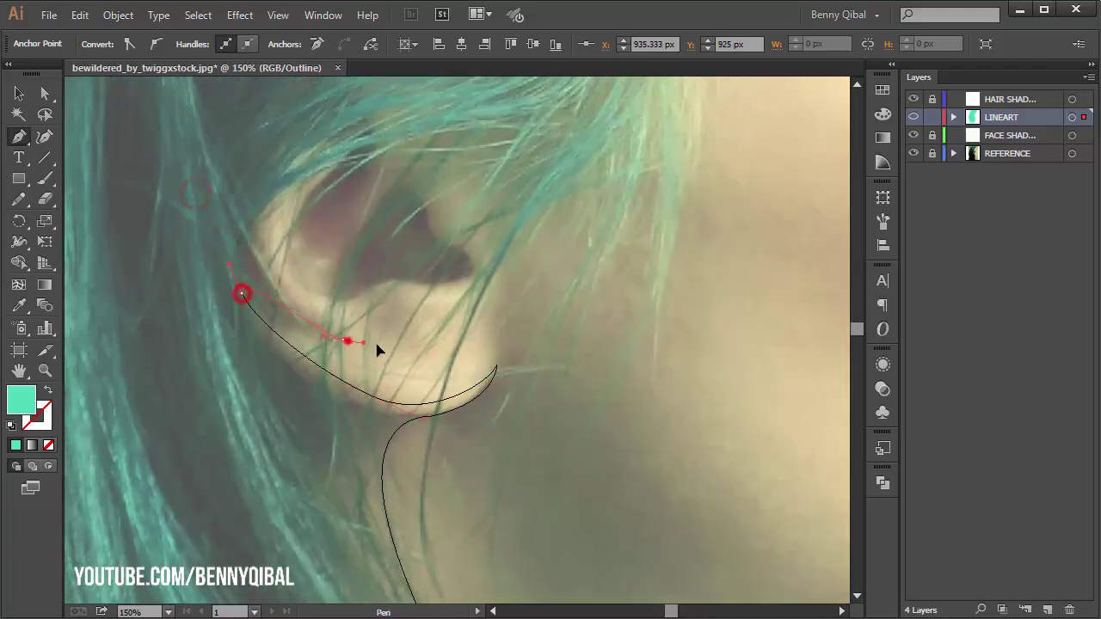
{"action": "left_click_drag", "start_coordinate": [261, 221], "coordinate": [212, 310]}
{"action": "left_click_drag", "start_coordinate": [447, 213], "coordinate": [502, 187]}
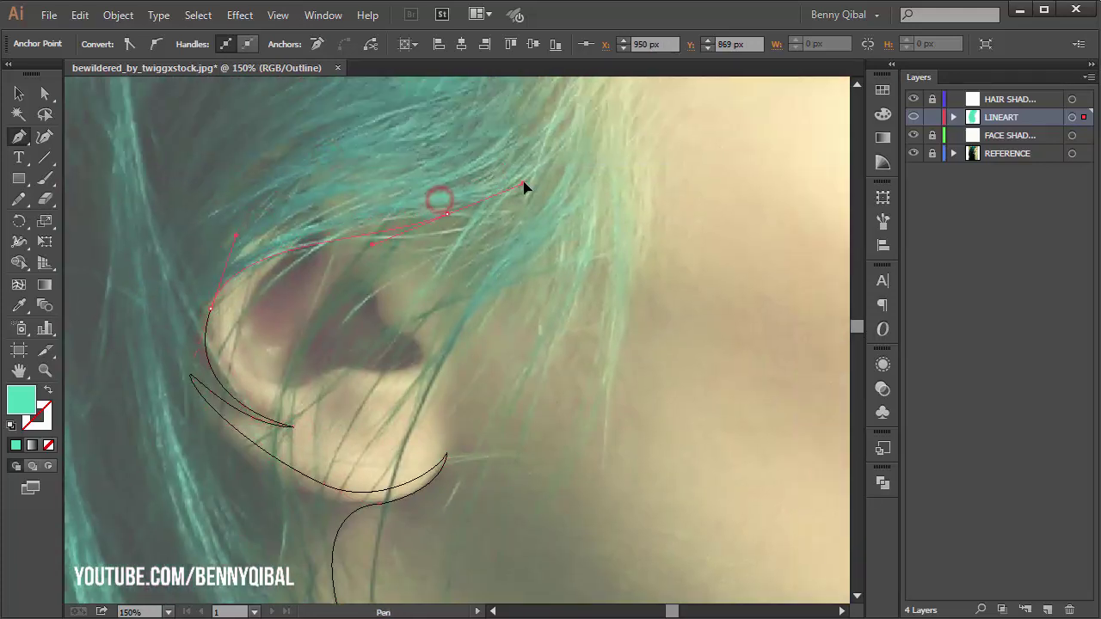
{"action": "left_click_drag", "start_coordinate": [233, 303], "coordinate": [215, 344]}
{"action": "mouse_move", "coordinate": [501, 260]}
{"action": "left_mouse_down"}
{"action": "mouse_move", "coordinate": [565, 226]}
{"action": "mouse_move", "coordinate": [634, 137]}
{"action": "left_mouse_up"}
{"action": "left_click", "coordinate": [317, 347]}
Add another pointed strand down past the ear and one up the side hairline to the temple
{"action": "key", "text": "ctrl+minus"}
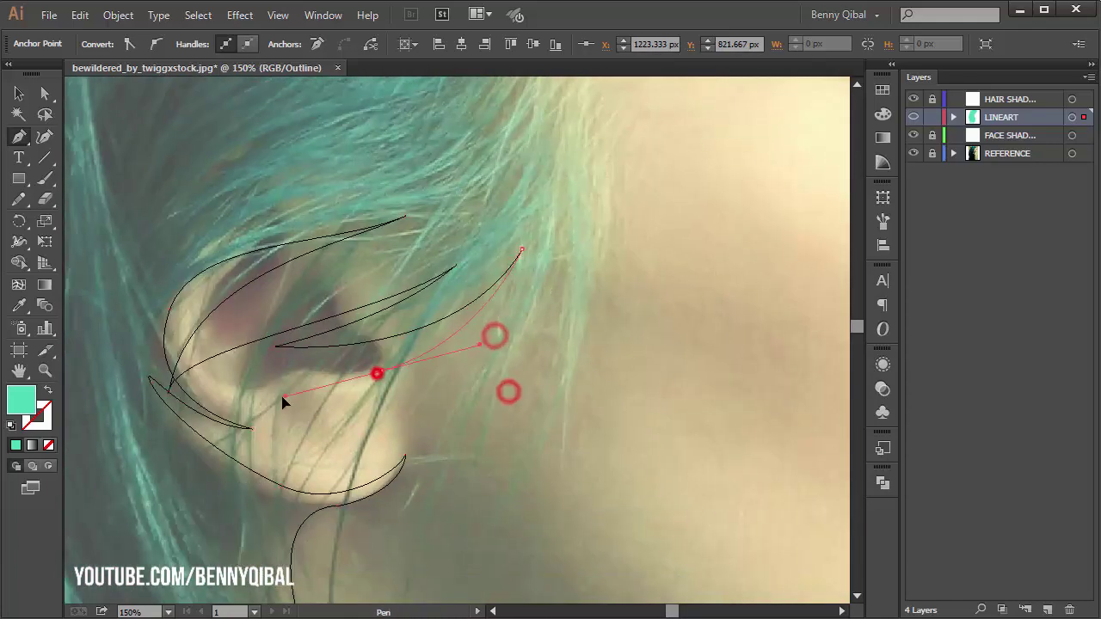
{"action": "left_click_drag", "start_coordinate": [504, 344], "coordinate": [527, 256]}
{"action": "scroll", "coordinate": [528, 260], "scroll_direction": "down", "scroll_amount": 2}
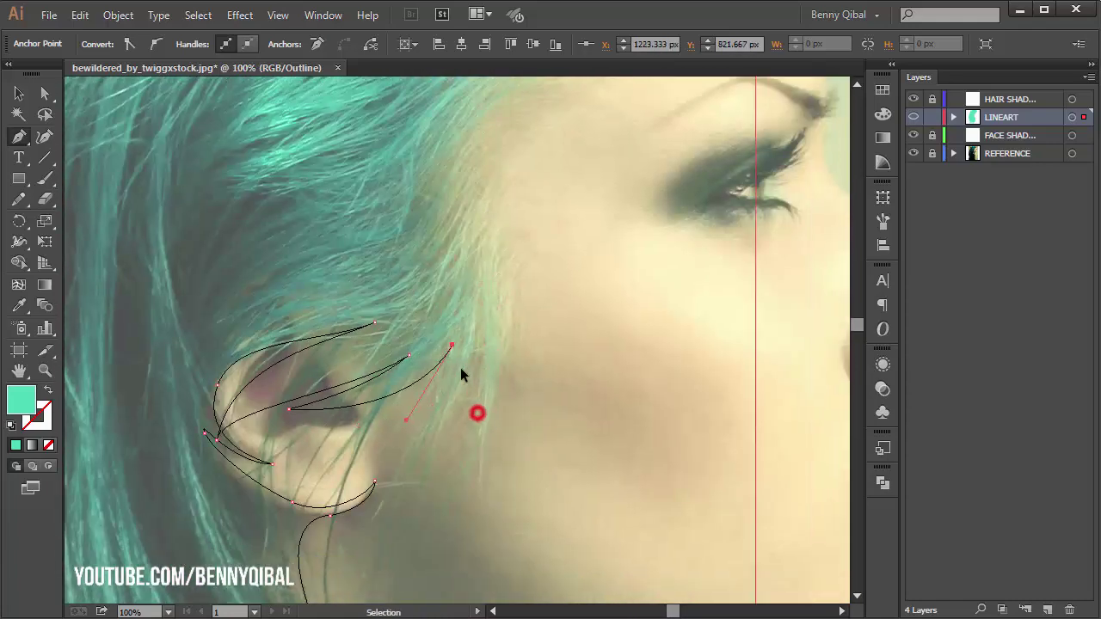
{"action": "left_click_drag", "start_coordinate": [409, 356], "coordinate": [435, 368]}
{"action": "scroll", "coordinate": [476, 316], "scroll_direction": "down", "scroll_amount": 2}
{"action": "left_click_drag", "start_coordinate": [401, 456], "coordinate": [444, 415]}
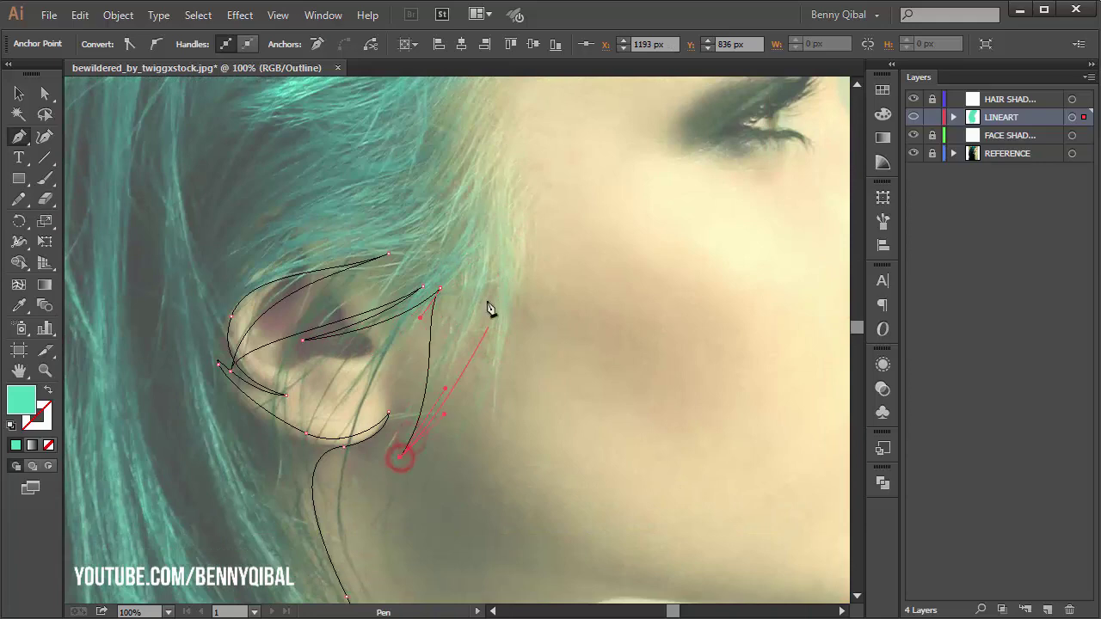
{"action": "left_click_drag", "start_coordinate": [467, 251], "coordinate": [498, 204]}
{"action": "left_click", "coordinate": [484, 272]}
{"action": "scroll", "coordinate": [495, 223], "scroll_direction": "up", "scroll_amount": 2}
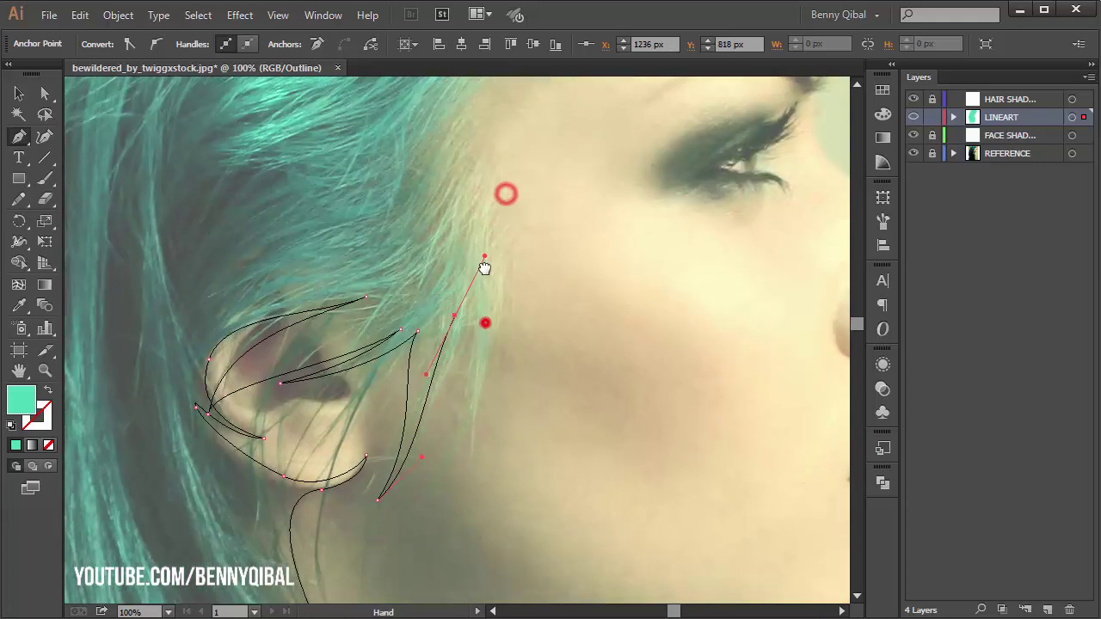
{"action": "left_click_drag", "start_coordinate": [472, 241], "coordinate": [495, 211]}
{"action": "left_click", "coordinate": [471, 242]}
Trace zigzag hair wisps along the temple hairline, curving up onto the forehead
{"action": "scroll", "coordinate": [460, 253], "scroll_direction": "up", "scroll_amount": 1}
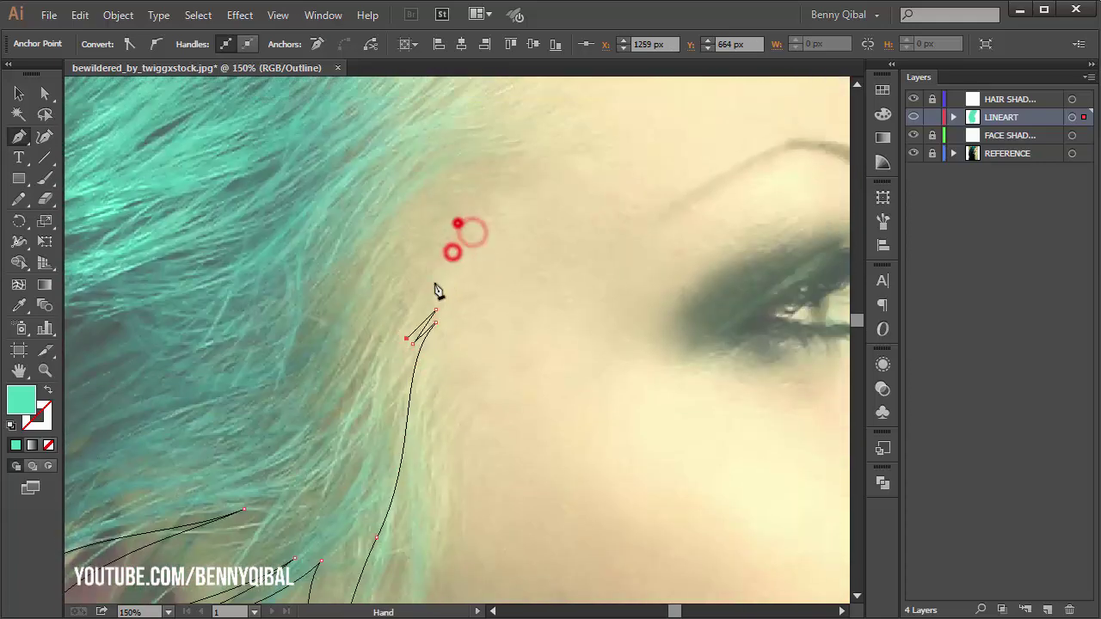
{"action": "left_click_drag", "start_coordinate": [392, 281], "coordinate": [430, 234]}
{"action": "scroll", "coordinate": [430, 234], "scroll_direction": "up", "scroll_amount": 1}
{"action": "scroll", "coordinate": [388, 307], "scroll_direction": "up", "scroll_amount": 1}
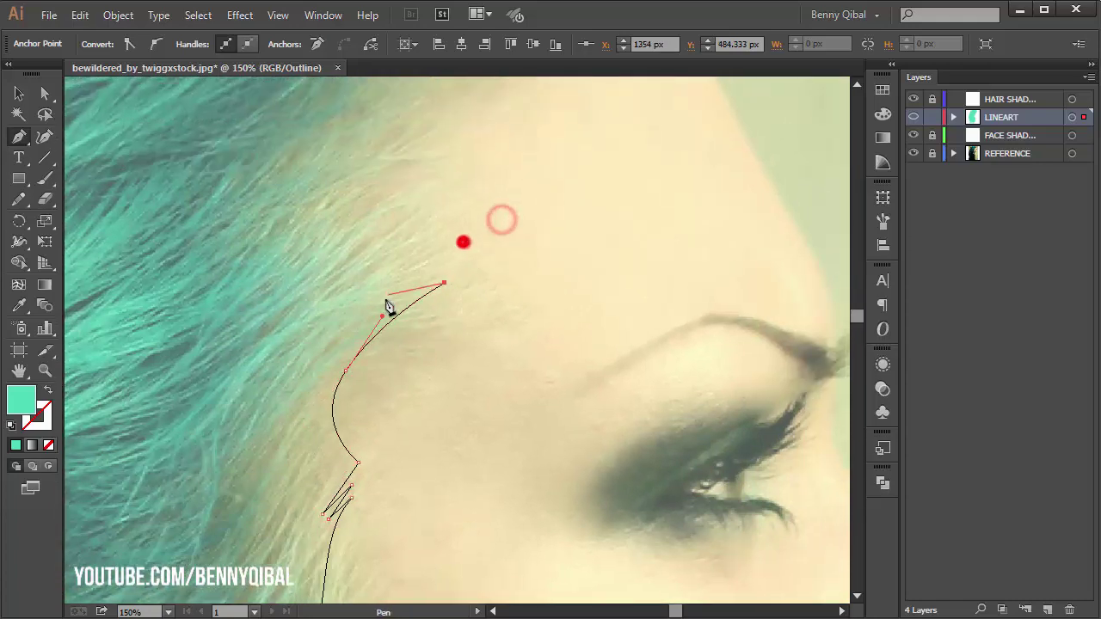
{"action": "left_click", "coordinate": [388, 307]}
{"action": "scroll", "coordinate": [388, 307], "scroll_direction": "up", "scroll_amount": 1}
{"action": "left_click_drag", "start_coordinate": [422, 303], "coordinate": [434, 301]}
{"action": "mouse_move", "coordinate": [364, 327]}
{"action": "left_mouse_down"}
{"action": "mouse_move", "coordinate": [418, 300]}
{"action": "mouse_move", "coordinate": [401, 293]}
{"action": "left_mouse_up"}
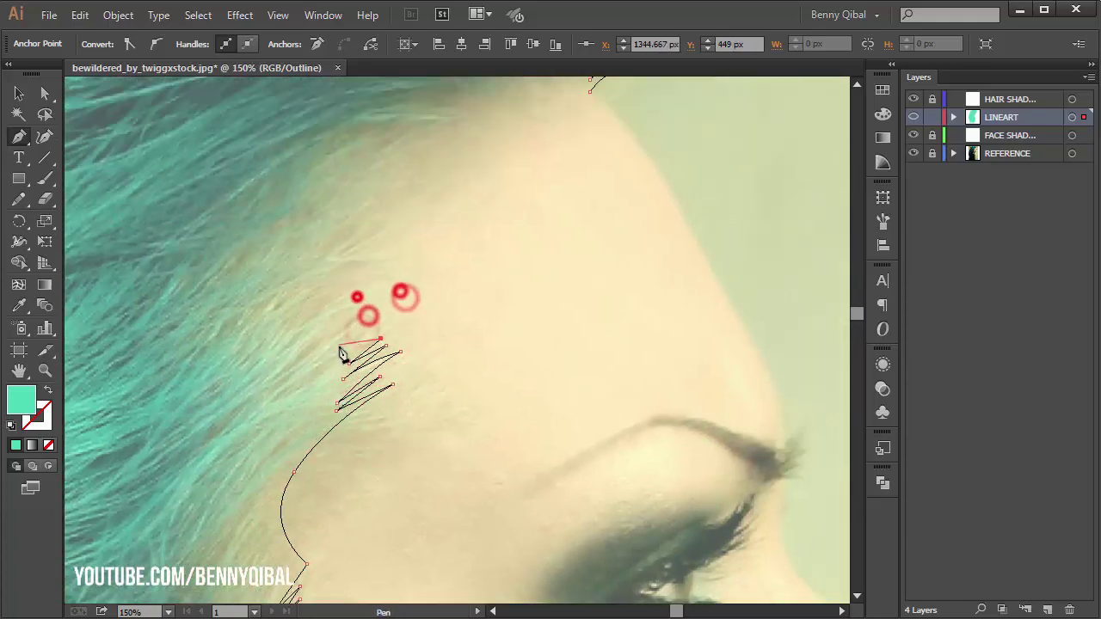
{"action": "scroll", "coordinate": [401, 292], "scroll_direction": "up", "scroll_amount": 1}
{"action": "left_click_drag", "start_coordinate": [336, 361], "coordinate": [356, 295]}
{"action": "mouse_move", "coordinate": [346, 339]}
{"action": "left_mouse_down"}
{"action": "mouse_move", "coordinate": [368, 327]}
{"action": "mouse_move", "coordinate": [297, 393]}
{"action": "mouse_move", "coordinate": [260, 337]}
{"action": "mouse_move", "coordinate": [251, 344]}
{"action": "left_mouse_up"}
{"action": "mouse_move", "coordinate": [340, 262]}
{"action": "left_mouse_down"}
{"action": "mouse_move", "coordinate": [433, 290]}
{"action": "mouse_move", "coordinate": [332, 276]}
{"action": "mouse_move", "coordinate": [413, 264]}
{"action": "mouse_move", "coordinate": [425, 288]}
{"action": "mouse_move", "coordinate": [491, 290]}
{"action": "mouse_move", "coordinate": [451, 221]}
{"action": "left_mouse_up"}
Continue the profile outline down the forehead, past the brow, along the nose bridge and tip
{"action": "key", "text": "ctrl+plus"}
{"action": "key", "text": "ctrl+plus"}
{"action": "key", "text": "ctrl+minus"}
{"action": "left_click_drag", "start_coordinate": [545, 344], "coordinate": [590, 422]}
{"action": "left_click_drag", "start_coordinate": [590, 479], "coordinate": [571, 435]}
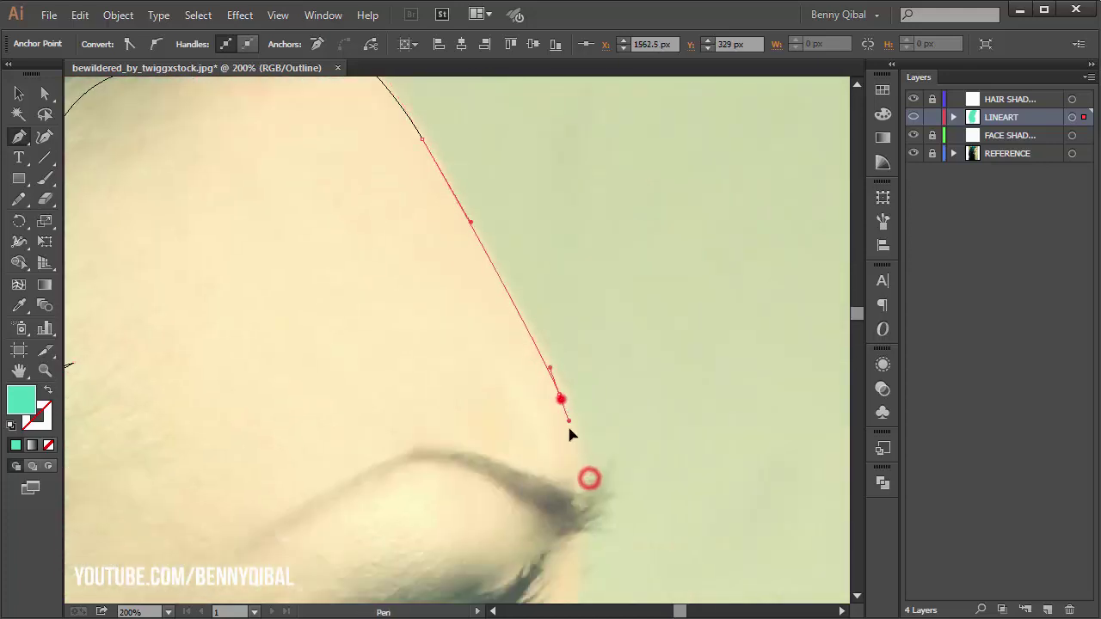
{"action": "mouse_move", "coordinate": [596, 338]}
{"action": "left_mouse_down"}
{"action": "mouse_move", "coordinate": [585, 360]}
{"action": "mouse_move", "coordinate": [524, 311]}
{"action": "mouse_move", "coordinate": [472, 218]}
{"action": "left_mouse_up"}
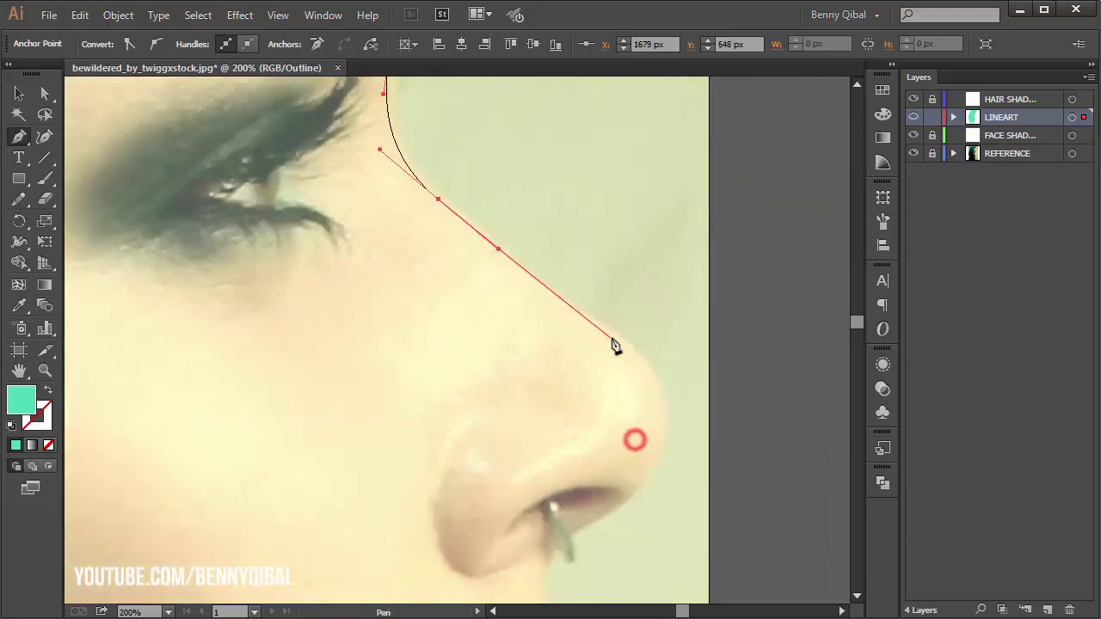
{"action": "left_click_drag", "start_coordinate": [615, 344], "coordinate": [643, 359]}
{"action": "mouse_move", "coordinate": [638, 408]}
{"action": "left_mouse_down"}
{"action": "mouse_move", "coordinate": [601, 476]}
{"action": "mouse_move", "coordinate": [657, 430]}
{"action": "left_mouse_up"}
Trace the outline under the nose tip, around the nostril corner and along the lips
{"action": "key", "text": "ctrl+equal"}
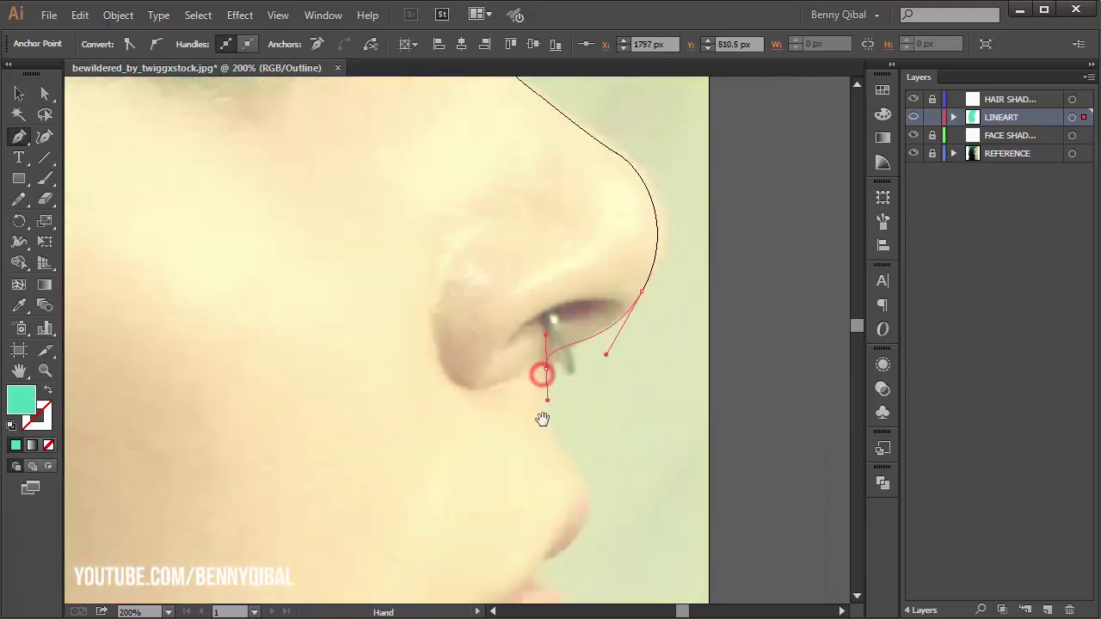
{"action": "left_click_drag", "start_coordinate": [545, 419], "coordinate": [602, 258]}
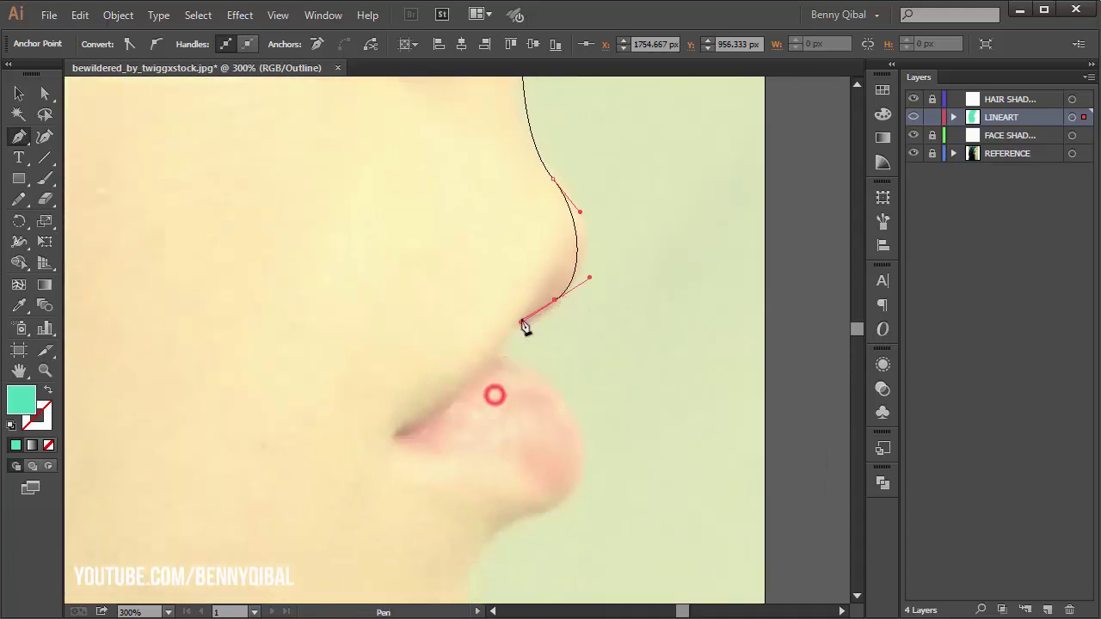
{"action": "left_click_drag", "start_coordinate": [534, 282], "coordinate": [467, 355]}
{"action": "mouse_move", "coordinate": [411, 390]}
{"action": "left_mouse_down"}
{"action": "mouse_move", "coordinate": [421, 408]}
{"action": "mouse_move", "coordinate": [510, 425]}
{"action": "left_mouse_up"}
{"action": "left_click_drag", "start_coordinate": [502, 335], "coordinate": [524, 295]}
{"action": "scroll", "coordinate": [556, 346], "scroll_direction": "down", "scroll_amount": 1}
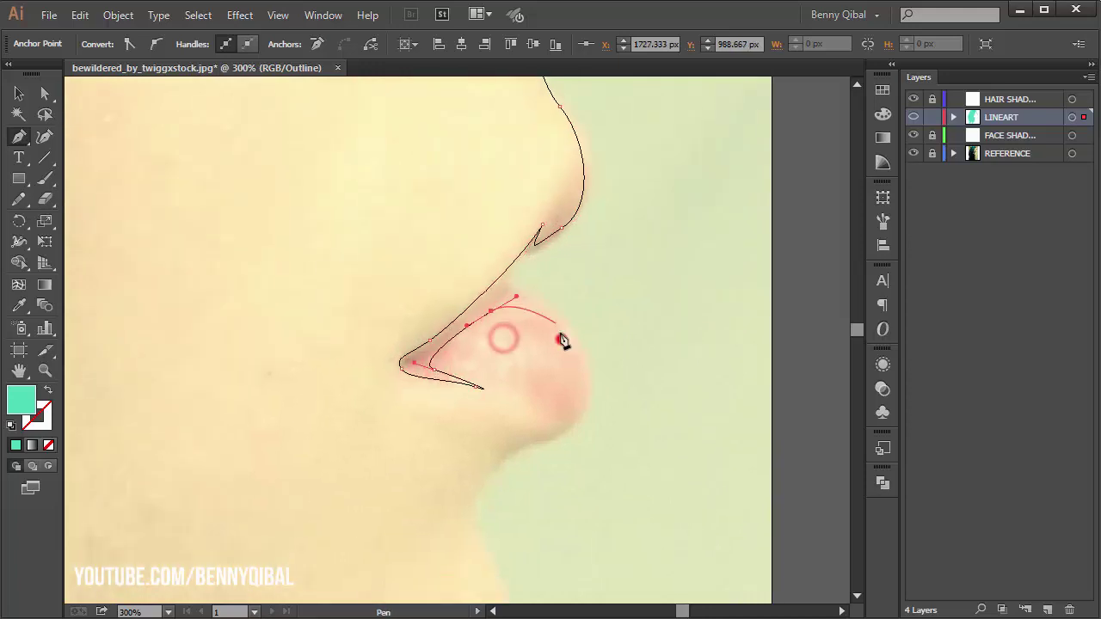
{"action": "left_click_drag", "start_coordinate": [599, 291], "coordinate": [614, 322]}
{"action": "left_click_drag", "start_coordinate": [577, 396], "coordinate": [585, 378]}
{"action": "scroll", "coordinate": [518, 323], "scroll_direction": "down", "scroll_amount": 2}
Extend the outline down around the chin and underneath it toward the jaw
{"action": "left_click_drag", "start_coordinate": [504, 388], "coordinate": [474, 298]}
{"action": "key", "text": "ctrl+minus"}
{"action": "mouse_move", "coordinate": [504, 349]}
{"action": "left_mouse_down"}
{"action": "mouse_move", "coordinate": [499, 388]}
{"action": "mouse_move", "coordinate": [616, 292]}
{"action": "left_mouse_up"}
{"action": "left_click_drag", "start_coordinate": [455, 418], "coordinate": [351, 435]}
{"action": "key", "text": "ctrl+minus"}
Trace curved anchors along the underside of the jaw and down the neck
{"action": "left_click_drag", "start_coordinate": [374, 342], "coordinate": [361, 327]}
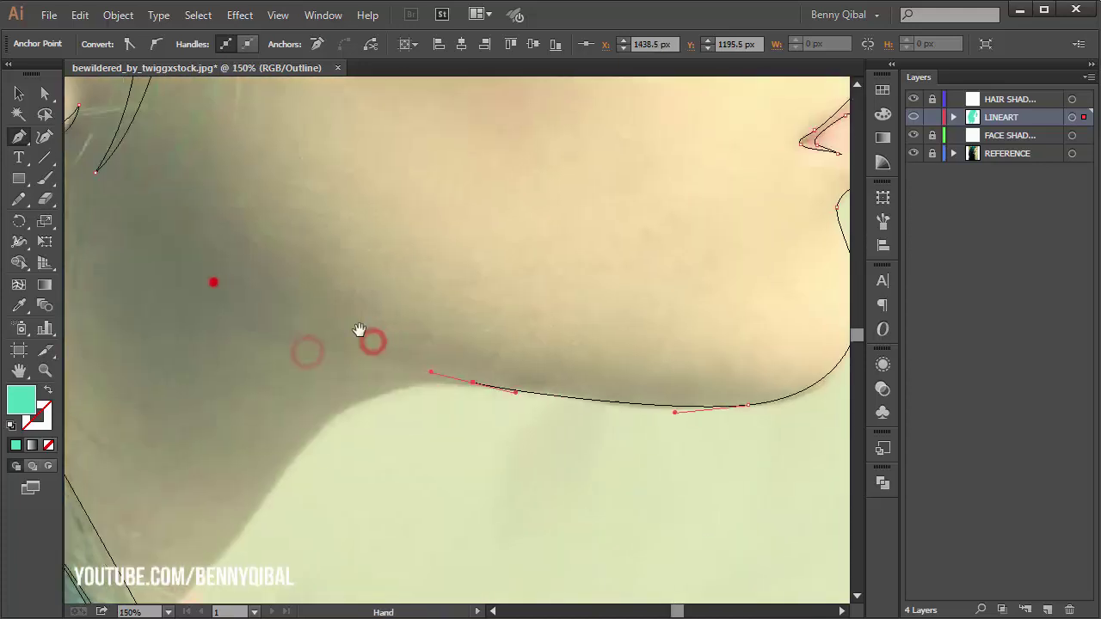
{"action": "left_click_drag", "start_coordinate": [344, 273], "coordinate": [286, 334]}
{"action": "key", "text": "ctrl+minus"}
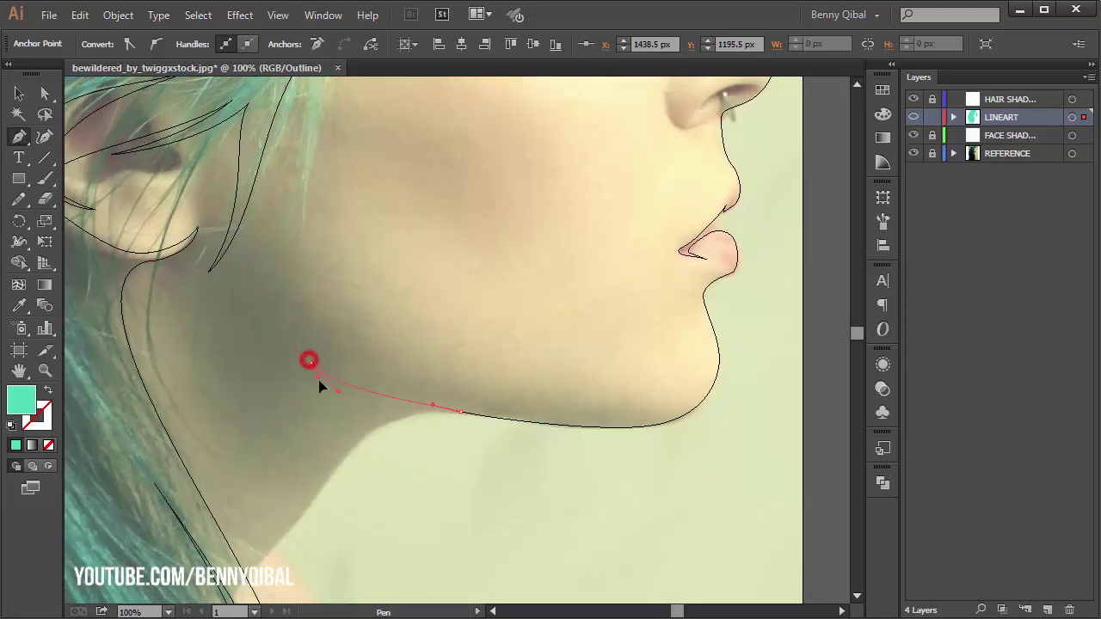
{"action": "scroll", "coordinate": [280, 347], "scroll_direction": "down", "scroll_amount": 2}
{"action": "left_click_drag", "start_coordinate": [432, 373], "coordinate": [373, 432]}
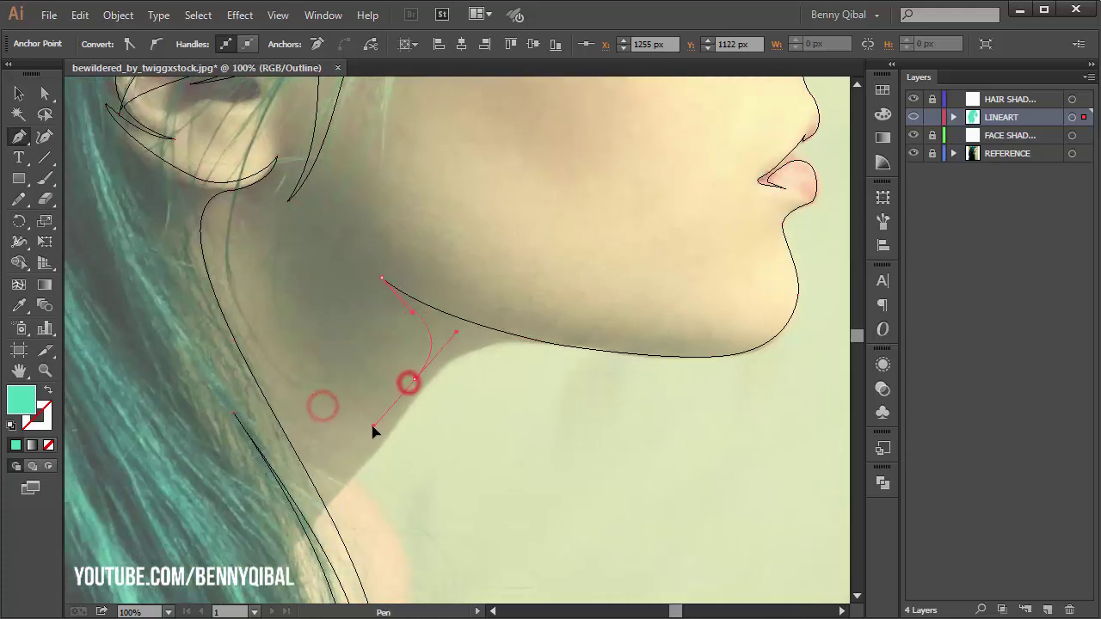
{"action": "scroll", "coordinate": [393, 442], "scroll_direction": "down", "scroll_amount": 1}
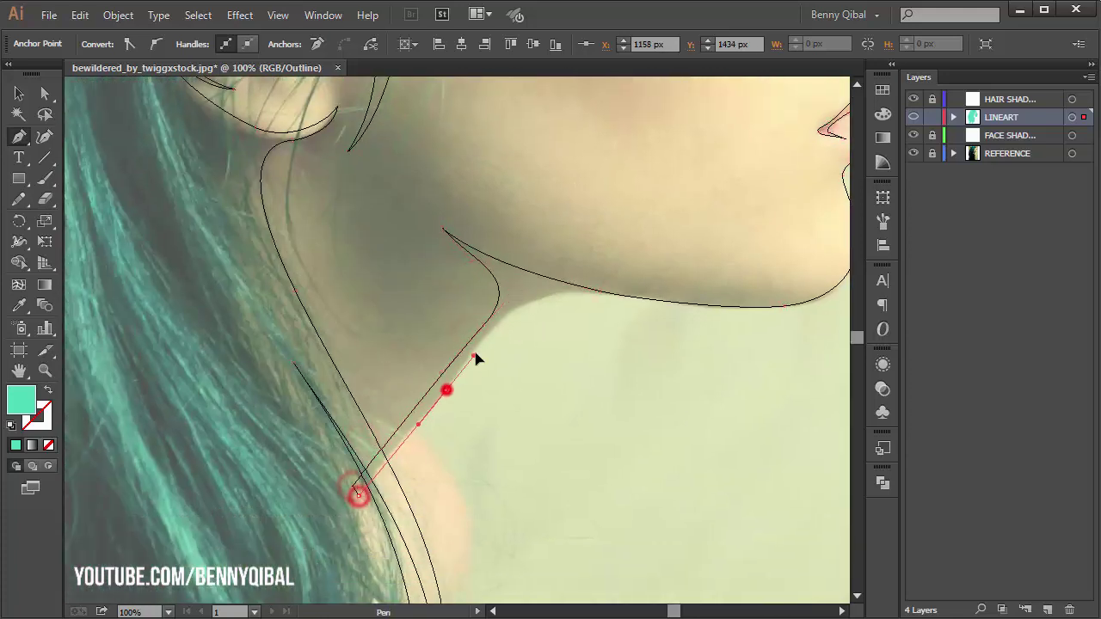
{"action": "left_click_drag", "start_coordinate": [445, 388], "coordinate": [358, 375]}
{"action": "left_click", "coordinate": [559, 322], "text": "ctrl"}
{"action": "left_click_drag", "start_coordinate": [413, 260], "coordinate": [497, 267]}
Continue the outline around the chin, along the lower and upper lips to the nostril
{"action": "mouse_move", "coordinate": [590, 306]}
{"action": "left_mouse_down"}
{"action": "mouse_move", "coordinate": [647, 239]}
{"action": "mouse_move", "coordinate": [571, 287]}
{"action": "mouse_move", "coordinate": [521, 216]}
{"action": "mouse_move", "coordinate": [478, 288]}
{"action": "left_mouse_up"}
{"action": "left_click", "coordinate": [523, 243], "text": "ctrl"}
{"action": "key", "text": "ctrl+z"}
{"action": "left_click_drag", "start_coordinate": [500, 368], "coordinate": [487, 266]}
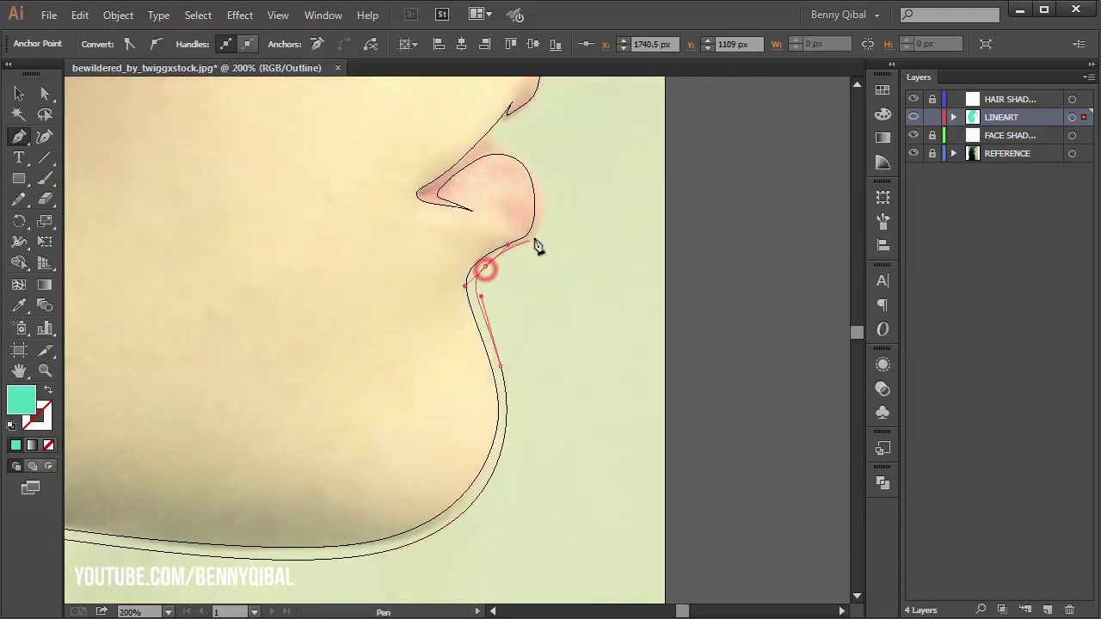
{"action": "left_click_drag", "start_coordinate": [536, 226], "coordinate": [533, 170]}
{"action": "left_click", "coordinate": [534, 169], "text": "ctrl"}
{"action": "left_click_drag", "start_coordinate": [487, 233], "coordinate": [442, 221]}
{"action": "left_click_drag", "start_coordinate": [506, 185], "coordinate": [520, 183]}
{"action": "mouse_move", "coordinate": [550, 138]}
{"action": "left_mouse_down"}
{"action": "mouse_move", "coordinate": [516, 233]}
{"action": "mouse_move", "coordinate": [504, 167]}
{"action": "mouse_move", "coordinate": [450, 234]}
{"action": "left_mouse_up"}
{"action": "mouse_move", "coordinate": [449, 233]}
{"action": "left_mouse_down"}
{"action": "mouse_move", "coordinate": [445, 178]}
{"action": "mouse_move", "coordinate": [375, 308]}
{"action": "left_mouse_up"}
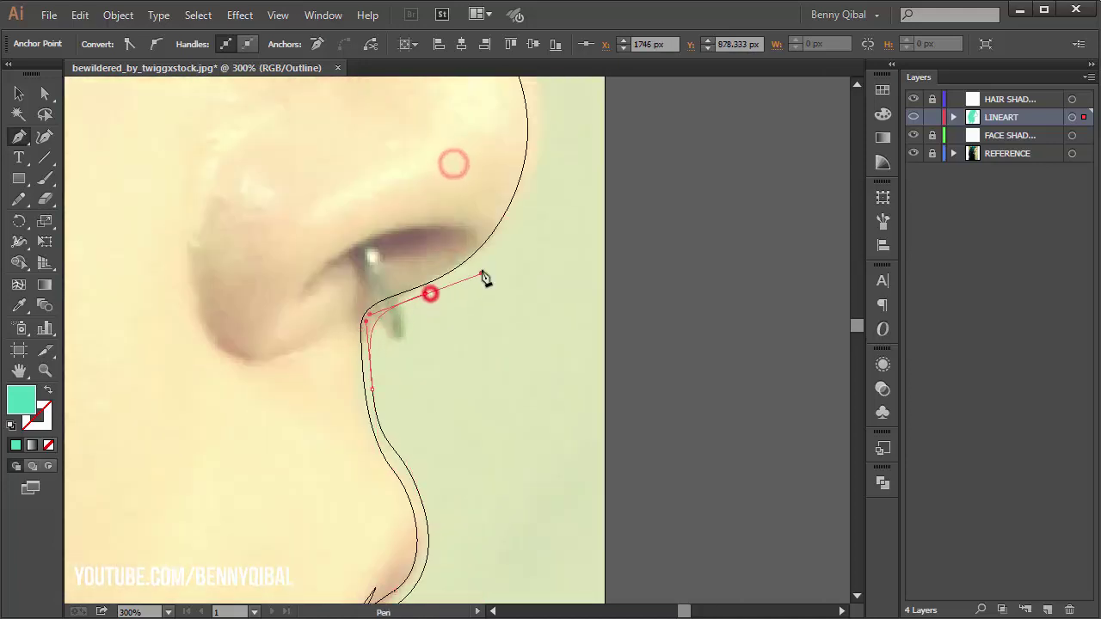
Carry the outline over the nose tip, bridge, brow and forehead, closing it at the hairline
{"action": "key", "text": "ctrl+minus"}
{"action": "mouse_move", "coordinate": [485, 293]}
{"action": "left_mouse_down"}
{"action": "mouse_move", "coordinate": [457, 223]}
{"action": "mouse_move", "coordinate": [410, 321]}
{"action": "left_mouse_up"}
{"action": "mouse_move", "coordinate": [367, 263]}
{"action": "left_mouse_down"}
{"action": "mouse_move", "coordinate": [283, 197]}
{"action": "mouse_move", "coordinate": [270, 216]}
{"action": "left_mouse_up"}
{"action": "left_click_drag", "start_coordinate": [271, 154], "coordinate": [263, 249]}
{"action": "mouse_move", "coordinate": [260, 206]}
{"action": "left_mouse_down"}
{"action": "mouse_move", "coordinate": [215, 111]}
{"action": "mouse_move", "coordinate": [228, 113]}
{"action": "left_mouse_up"}
{"action": "left_click_drag", "start_coordinate": [205, 148], "coordinate": [296, 406]}
{"action": "scroll", "coordinate": [175, 151], "scroll_direction": "up", "scroll_amount": 3}
{"action": "scroll", "coordinate": [206, 189], "scroll_direction": "left", "scroll_amount": 3}
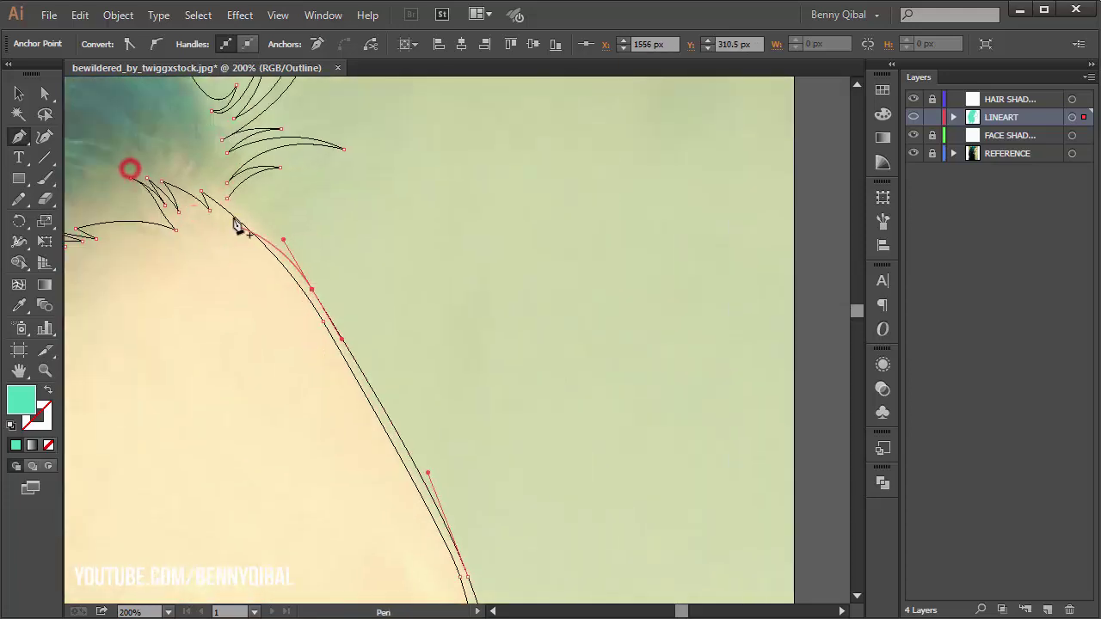
{"action": "left_click", "coordinate": [234, 194], "text": "ctrl"}
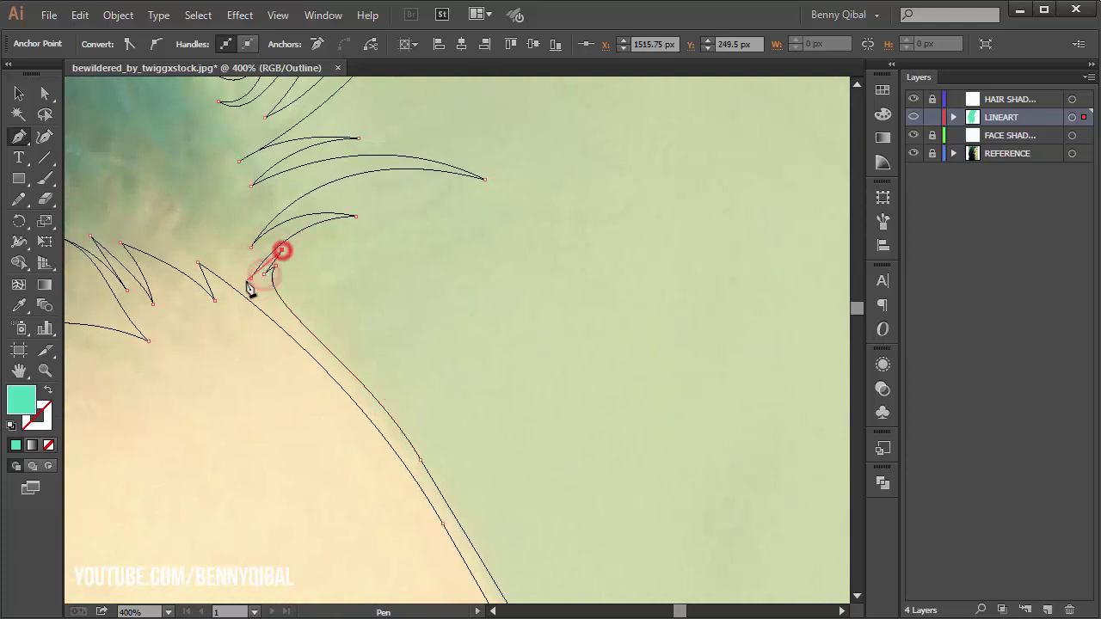
{"action": "left_click", "coordinate": [393, 283], "text": "ctrl+alt"}
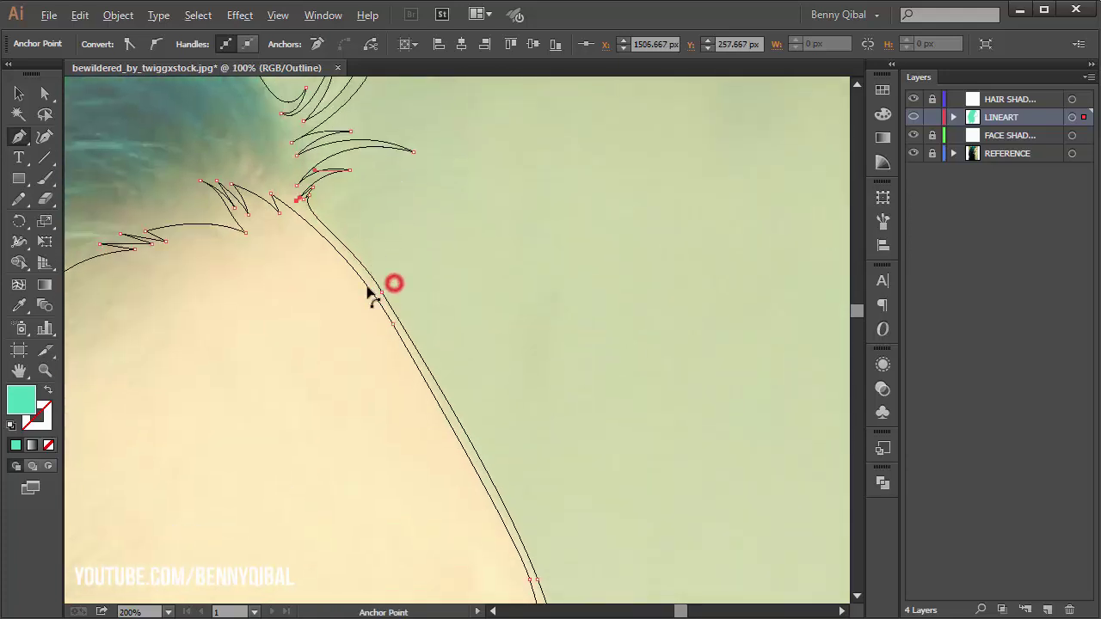
Check the filled hair silhouette in Preview with the REFERENCE photo hidden, then restore outline view
{"action": "left_click", "coordinate": [349, 408], "text": "ctrl+alt"}
{"action": "left_click", "coordinate": [666, 274], "text": "ctrl"}
{"action": "left_click", "coordinate": [915, 118], "text": "ctrl"}
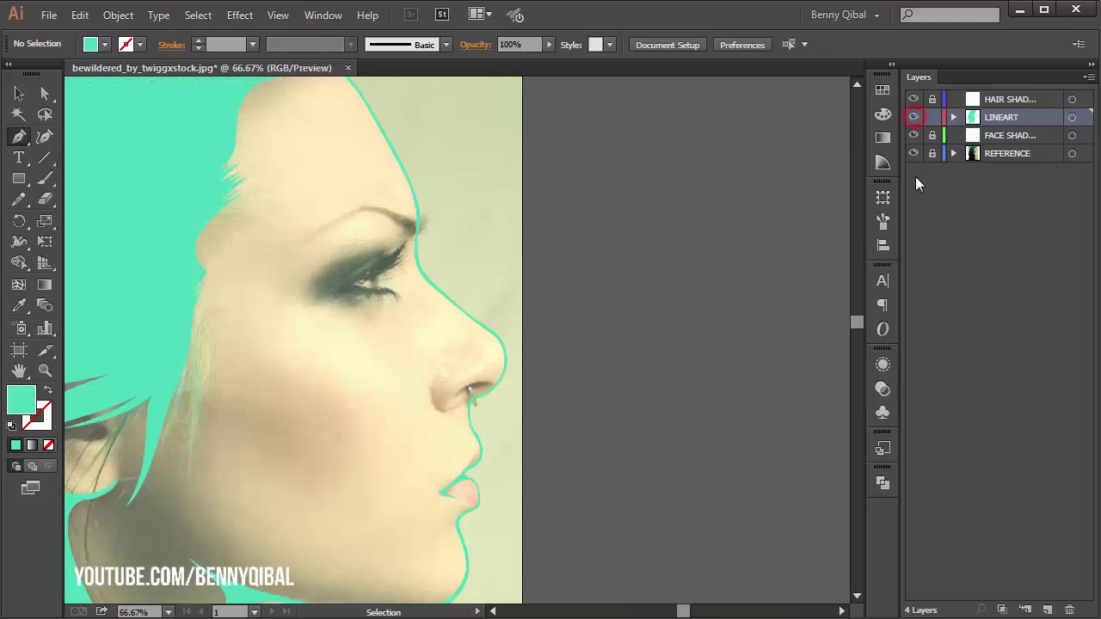
{"action": "left_click", "coordinate": [914, 153]}
{"action": "left_click", "coordinate": [501, 308], "text": "ctrl+alt"}
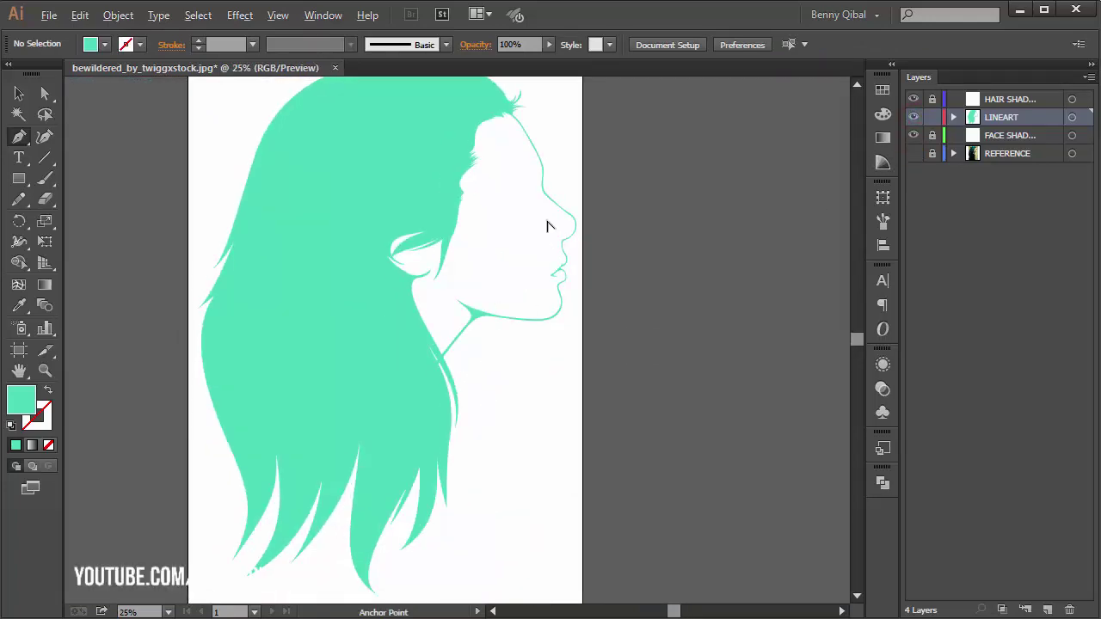
{"action": "left_click", "coordinate": [548, 219], "text": "ctrl"}
{"action": "left_click", "coordinate": [913, 153]}
{"action": "left_click", "coordinate": [914, 117], "text": "ctrl"}
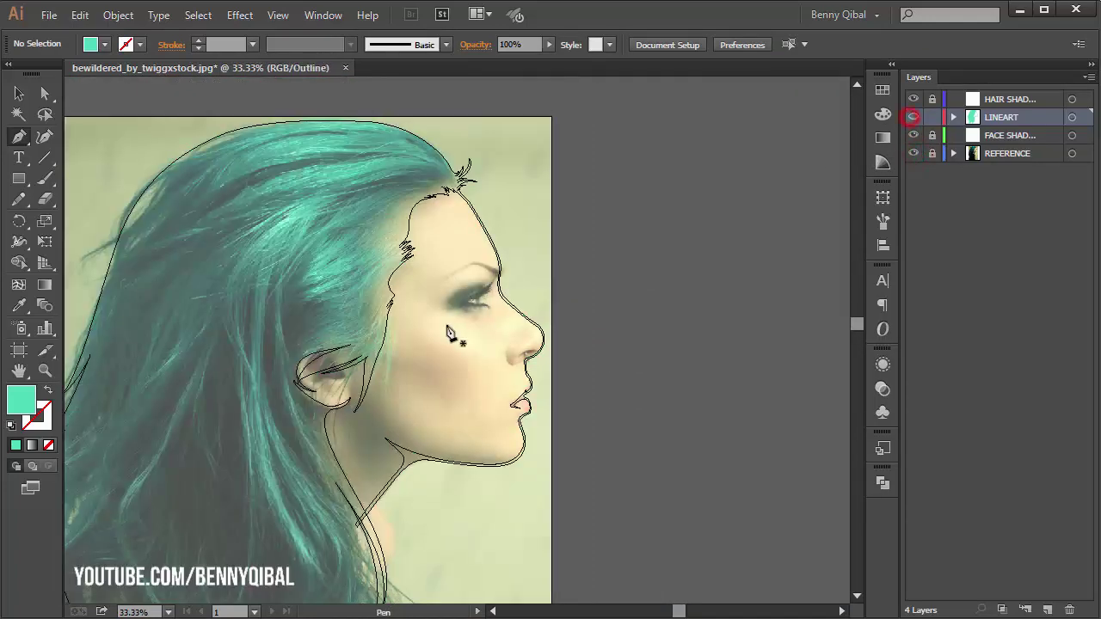
{"action": "left_click", "coordinate": [505, 291], "text": "ctrl"}
{"action": "left_click", "coordinate": [533, 186], "text": "ctrl"}
Draw the tapered eyebrow outline along its top edge, inner end and lower edge
{"action": "left_click", "coordinate": [563, 253], "text": "ctrl"}
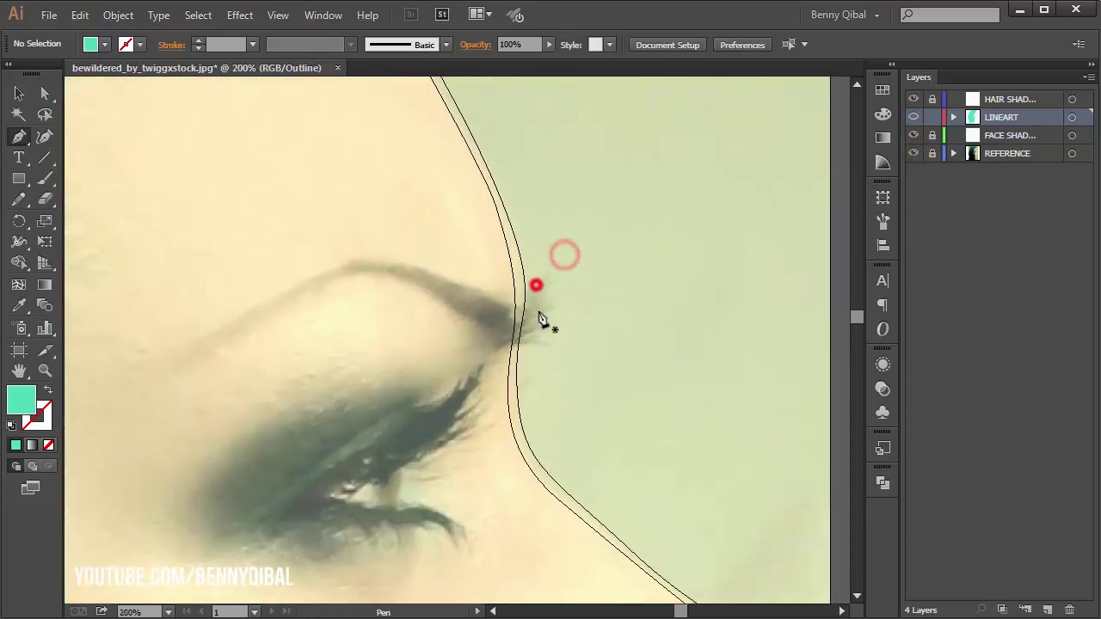
{"action": "left_click", "coordinate": [536, 285], "text": "ctrl"}
{"action": "left_click_drag", "start_coordinate": [553, 250], "coordinate": [527, 296]}
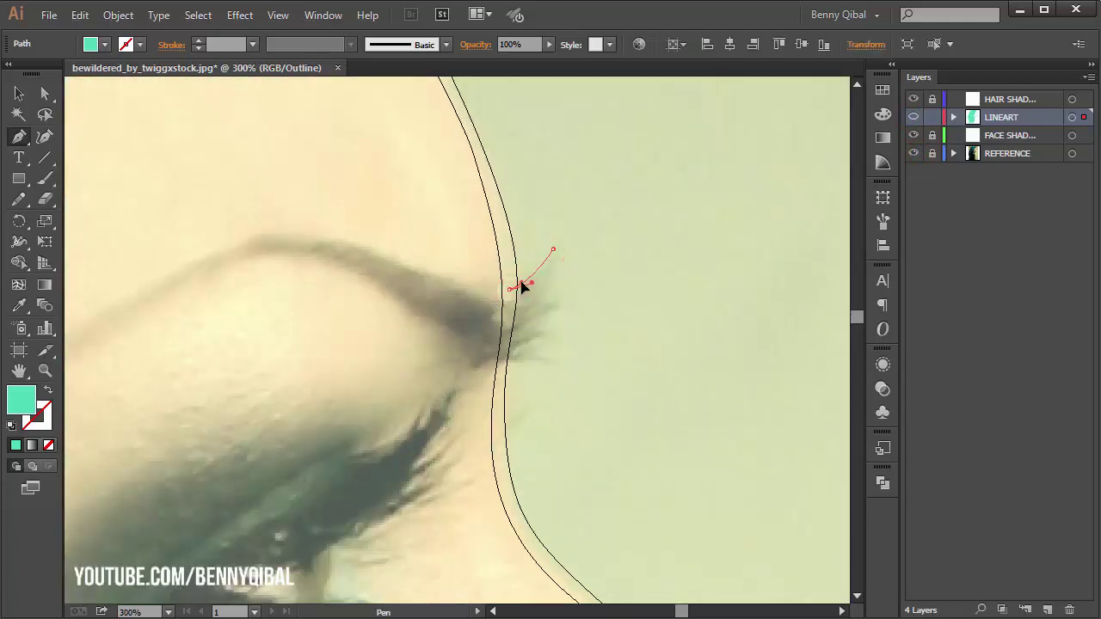
{"action": "left_click", "coordinate": [522, 283]}
{"action": "mouse_move", "coordinate": [388, 285]}
{"action": "left_mouse_down"}
{"action": "mouse_move", "coordinate": [561, 269]}
{"action": "mouse_move", "coordinate": [542, 237]}
{"action": "left_mouse_up"}
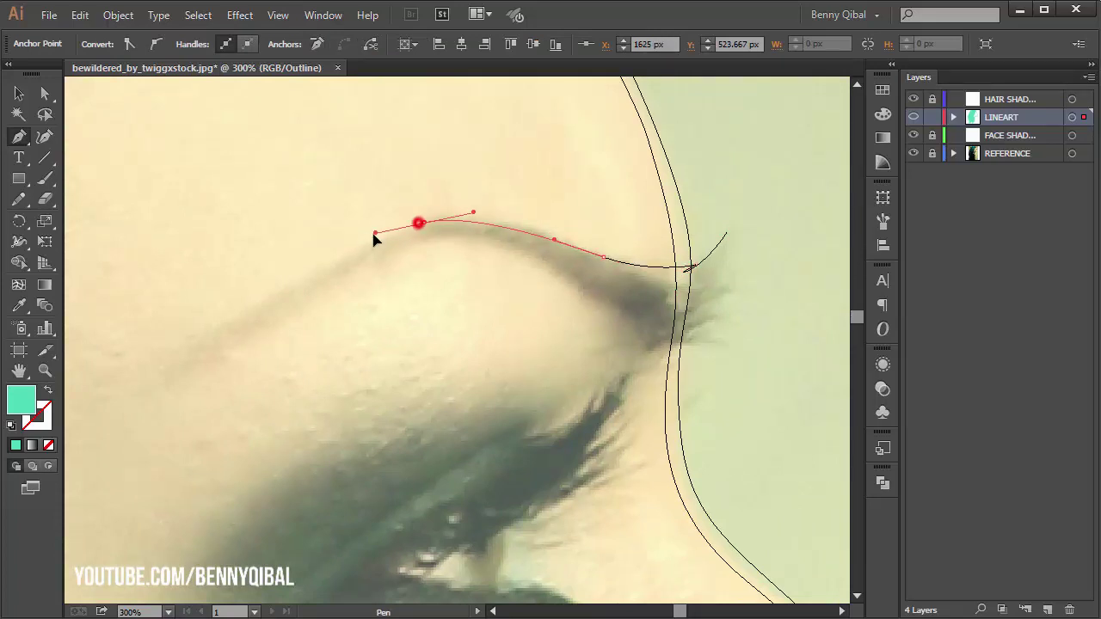
{"action": "left_click_drag", "start_coordinate": [375, 240], "coordinate": [436, 211]}
{"action": "mouse_move", "coordinate": [234, 325]}
{"action": "left_mouse_down"}
{"action": "mouse_move", "coordinate": [274, 305]}
{"action": "mouse_move", "coordinate": [259, 336]}
{"action": "left_mouse_up"}
{"action": "left_click", "coordinate": [312, 284]}
{"action": "left_click_drag", "start_coordinate": [366, 260], "coordinate": [450, 251]}
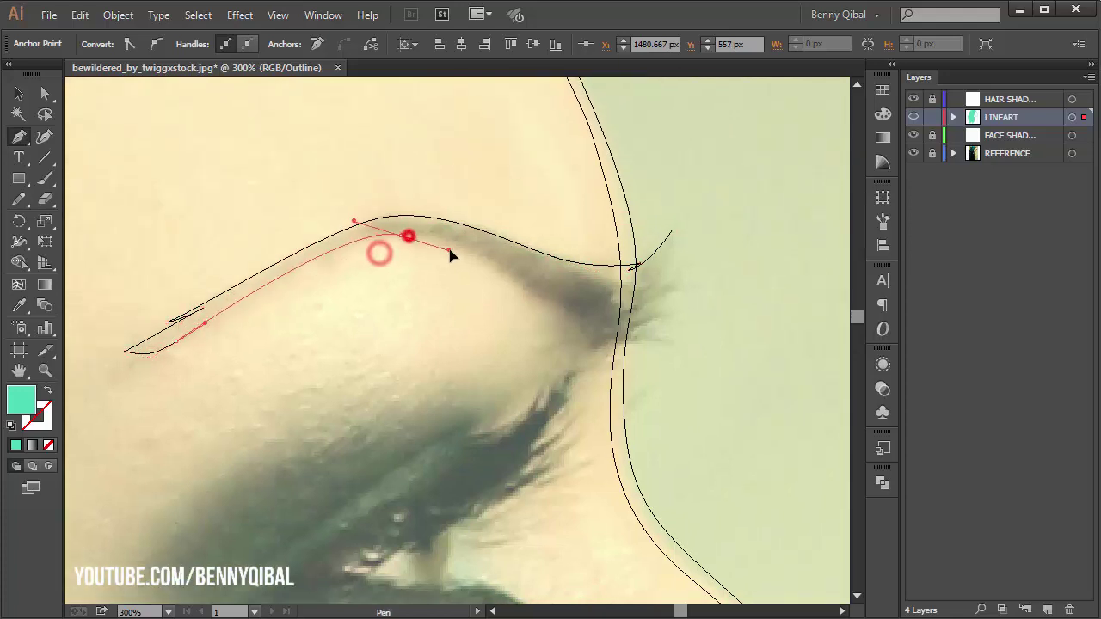
Add feathery, hair-like spikes at the eyebrow's outer tip
{"action": "key", "text": "ctrl+plus"}
{"action": "mouse_move", "coordinate": [516, 286]}
{"action": "left_mouse_down"}
{"action": "mouse_move", "coordinate": [529, 297]}
{"action": "mouse_move", "coordinate": [590, 283]}
{"action": "mouse_move", "coordinate": [646, 315]}
{"action": "mouse_move", "coordinate": [607, 324]}
{"action": "left_mouse_up"}
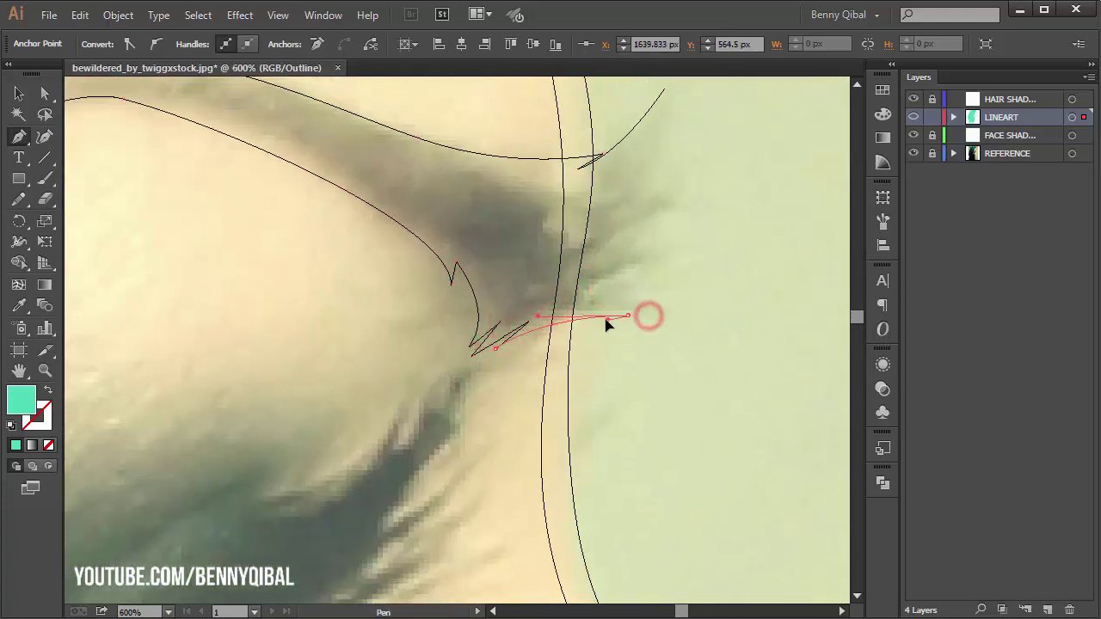
{"action": "left_click", "coordinate": [662, 316]}
{"action": "left_click_drag", "start_coordinate": [653, 276], "coordinate": [558, 319]}
{"action": "left_click_drag", "start_coordinate": [582, 278], "coordinate": [585, 224]}
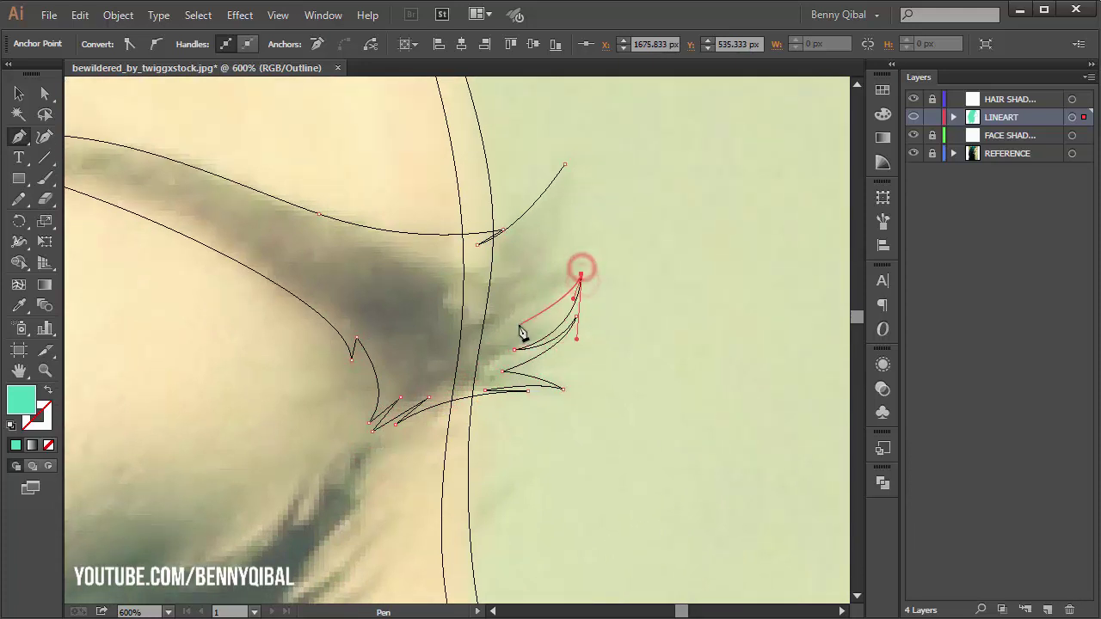
{"action": "left_click_drag", "start_coordinate": [499, 332], "coordinate": [550, 261]}
{"action": "left_click_drag", "start_coordinate": [503, 299], "coordinate": [543, 248]}
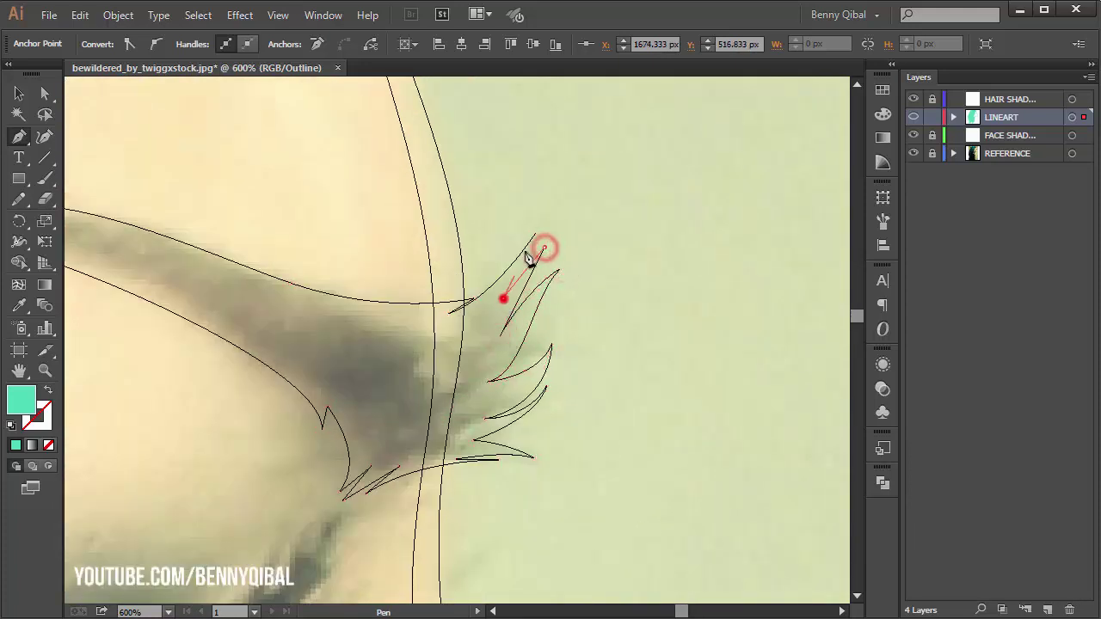
{"action": "key", "text": "ctrl+minus"}
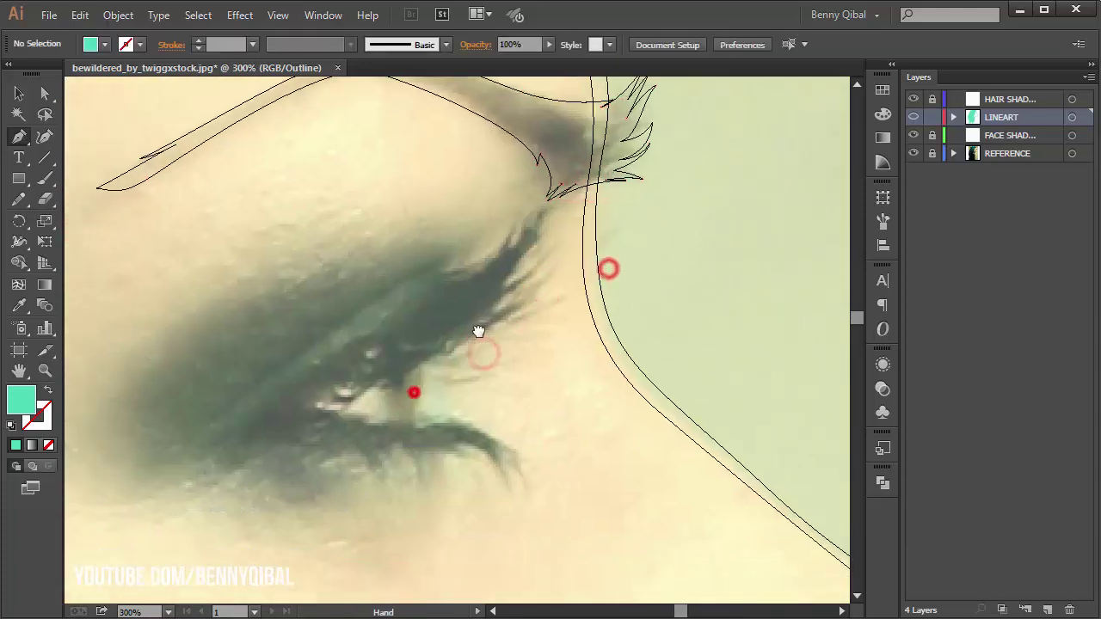
Close the small curved shape over the eye and bring the upper eyelid into view
{"action": "mouse_move", "coordinate": [481, 327]}
{"action": "left_mouse_down"}
{"action": "mouse_move", "coordinate": [457, 292]}
{"action": "mouse_move", "coordinate": [464, 288]}
{"action": "mouse_move", "coordinate": [454, 363]}
{"action": "mouse_move", "coordinate": [471, 264]}
{"action": "left_mouse_up"}
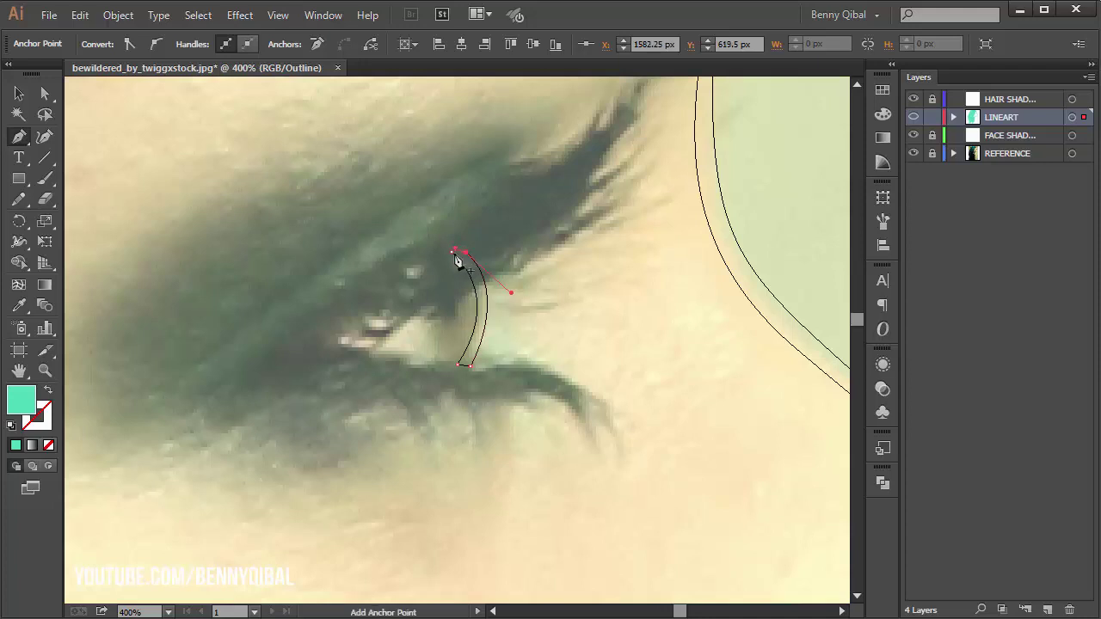
{"action": "left_click", "coordinate": [453, 251]}
{"action": "scroll", "coordinate": [483, 320], "scroll_direction": "up", "scroll_amount": 3}
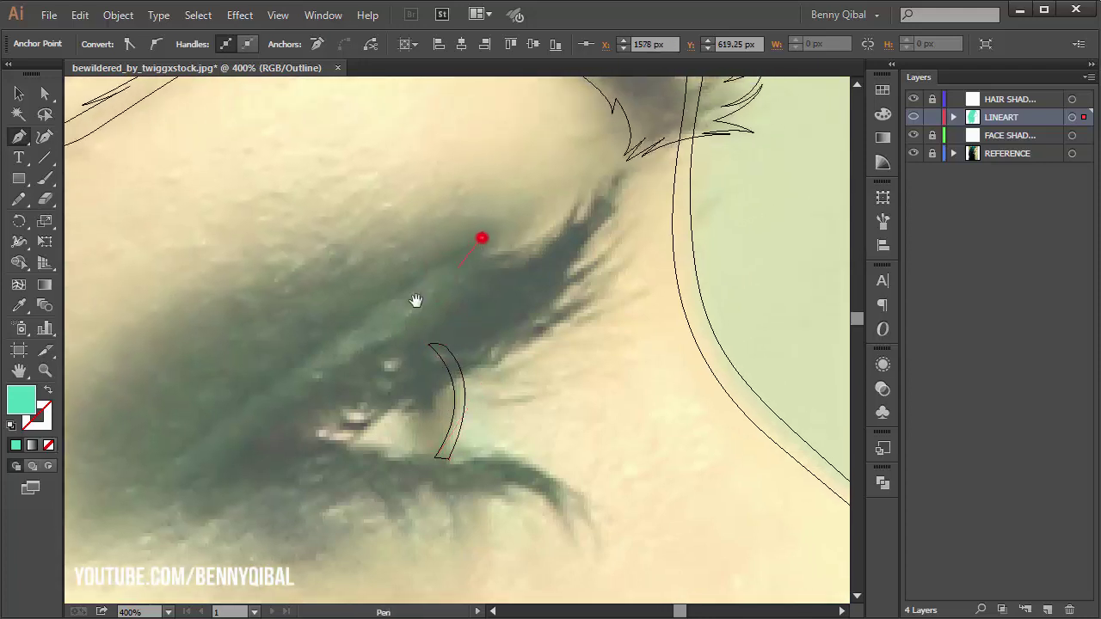
{"action": "left_click_drag", "start_coordinate": [415, 301], "coordinate": [452, 264]}
{"action": "left_click_drag", "start_coordinate": [261, 385], "coordinate": [254, 382]}
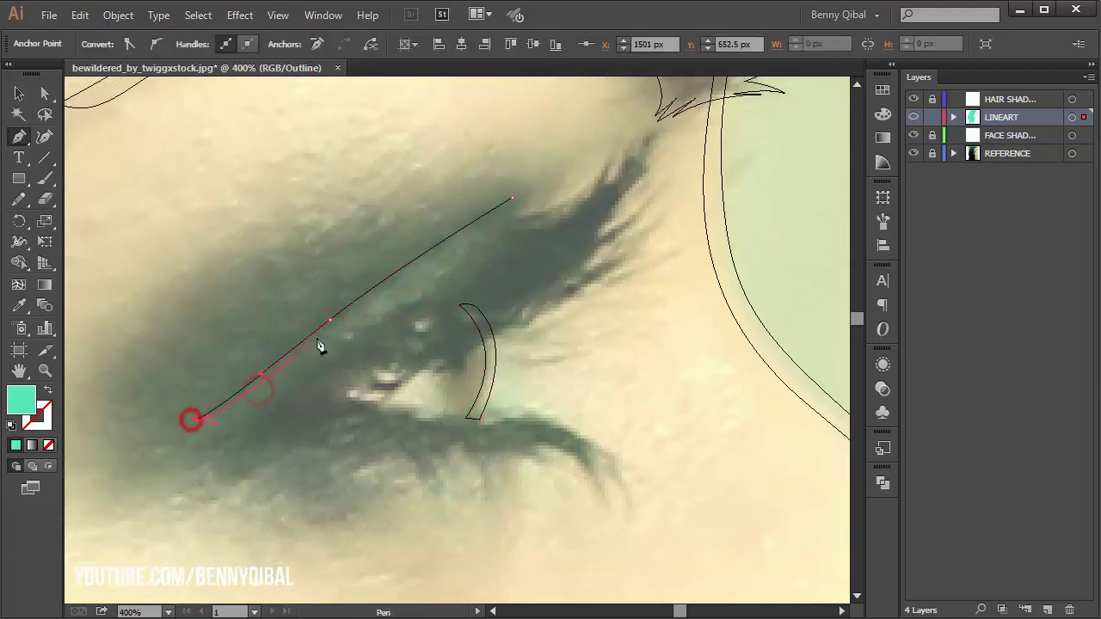
{"action": "left_click_drag", "start_coordinate": [487, 250], "coordinate": [453, 258]}
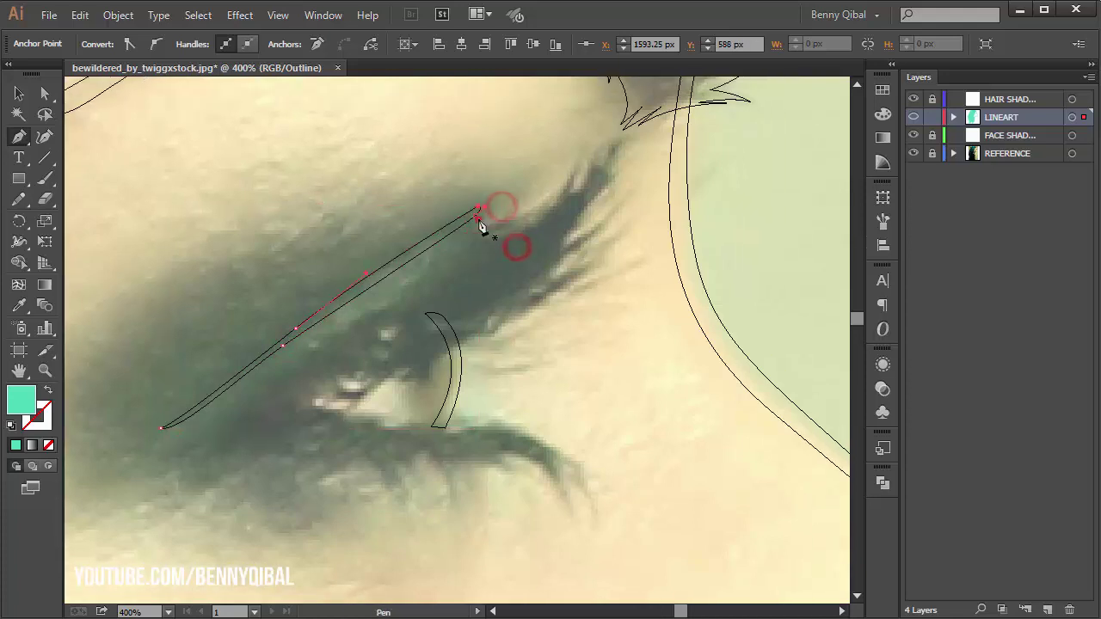
Trace the upper eyelid with lash segments, ending at the inner eye corner
{"action": "left_click", "coordinate": [571, 167]}
{"action": "left_click_drag", "start_coordinate": [574, 170], "coordinate": [560, 209]}
{"action": "left_click", "coordinate": [553, 194]}
{"action": "mouse_move", "coordinate": [585, 174]}
{"action": "left_mouse_down"}
{"action": "mouse_move", "coordinate": [560, 200]}
{"action": "mouse_move", "coordinate": [514, 318]}
{"action": "mouse_move", "coordinate": [568, 239]}
{"action": "left_mouse_up"}
{"action": "left_click_drag", "start_coordinate": [479, 319], "coordinate": [413, 353]}
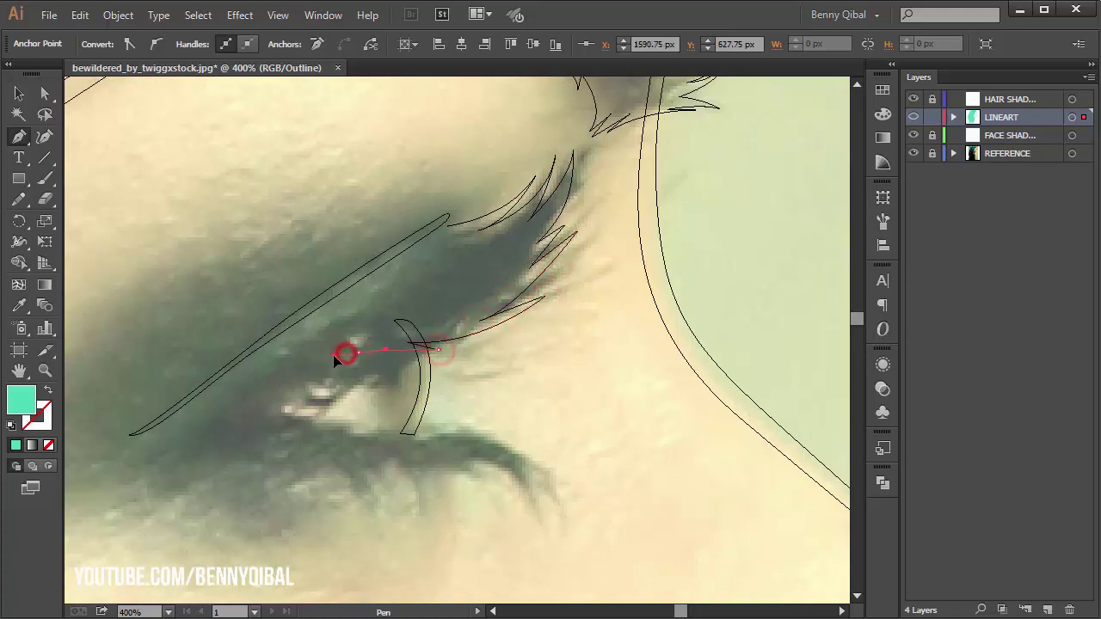
{"action": "left_click_drag", "start_coordinate": [323, 378], "coordinate": [349, 341]}
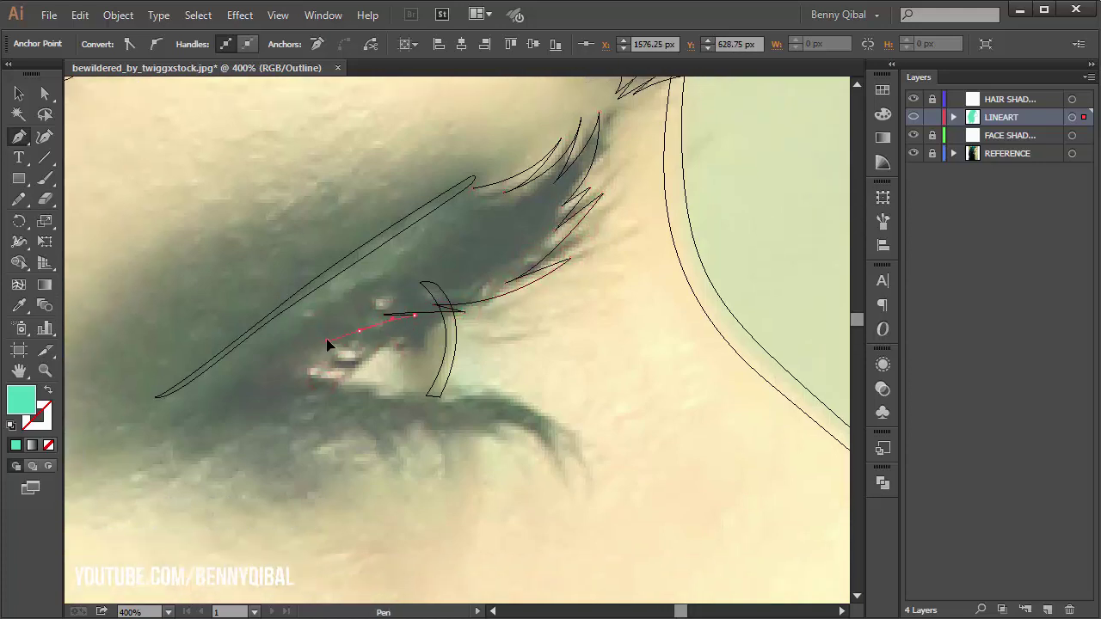
Trace the lower lid from the inner corner toward the outer corner with a lower lash
{"action": "key", "text": "ctrl+equal"}
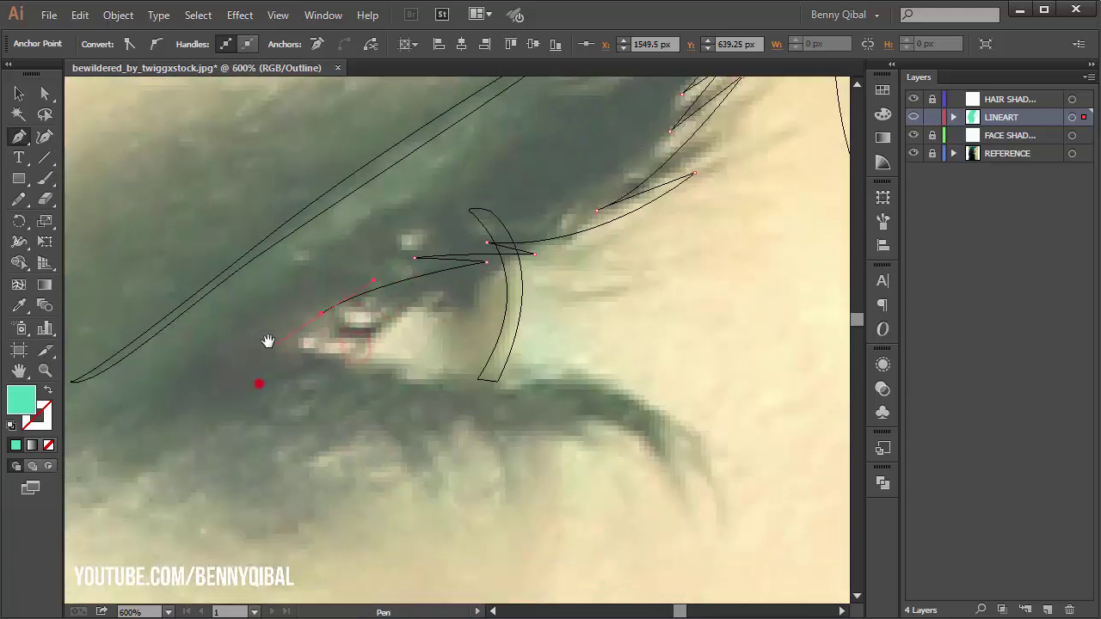
{"action": "left_click_drag", "start_coordinate": [271, 315], "coordinate": [237, 344]}
{"action": "left_click_drag", "start_coordinate": [352, 416], "coordinate": [328, 369]}
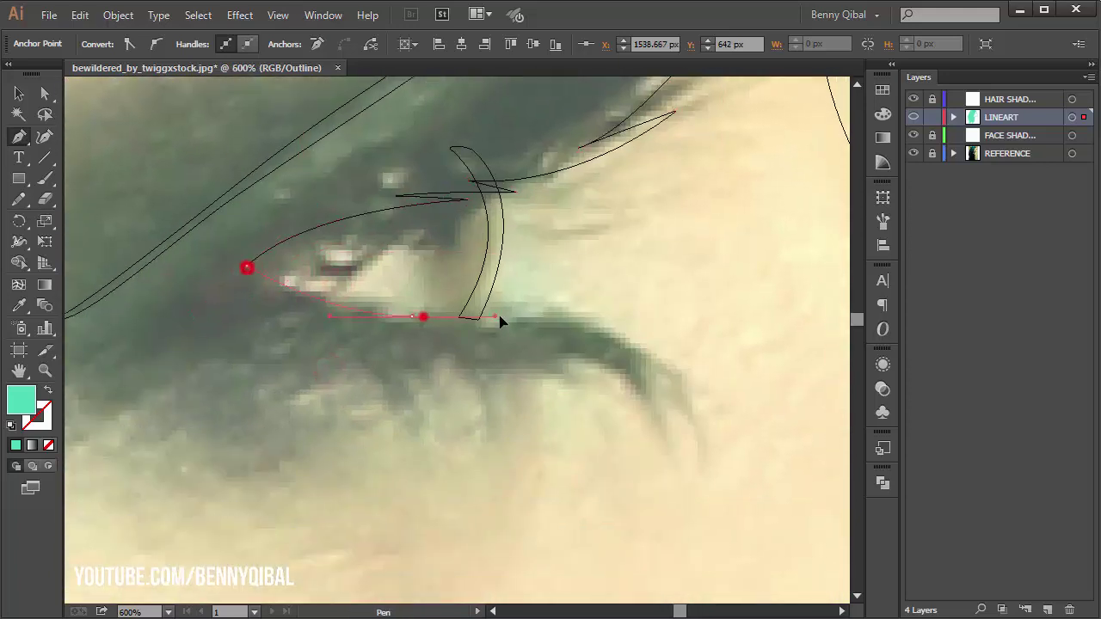
{"action": "mouse_move", "coordinate": [576, 327]}
{"action": "left_mouse_down"}
{"action": "mouse_move", "coordinate": [493, 294]}
{"action": "mouse_move", "coordinate": [552, 363]}
{"action": "left_mouse_up"}
{"action": "left_click_drag", "start_coordinate": [552, 458], "coordinate": [550, 454]}
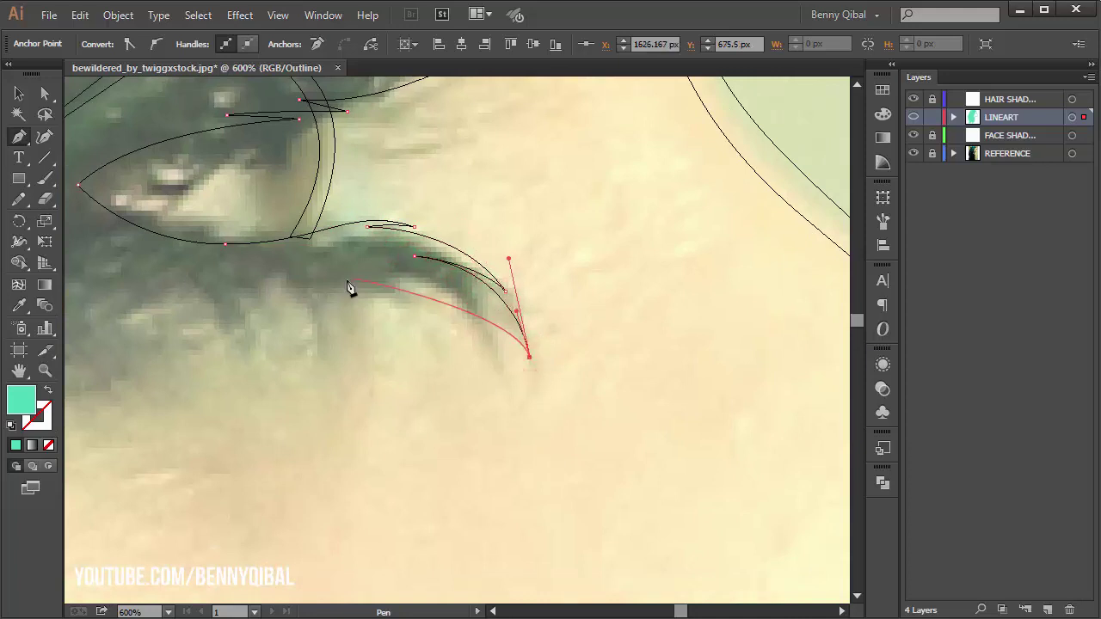
{"action": "left_click_drag", "start_coordinate": [374, 287], "coordinate": [372, 284]}
Add the spiky lower lash curves along the bottom of the eye
{"action": "left_click_drag", "start_coordinate": [266, 312], "coordinate": [457, 286]}
{"action": "left_click_drag", "start_coordinate": [344, 237], "coordinate": [390, 257]}
{"action": "mouse_move", "coordinate": [478, 279]}
{"action": "left_mouse_down"}
{"action": "mouse_move", "coordinate": [497, 320]}
{"action": "mouse_move", "coordinate": [516, 297]}
{"action": "left_mouse_up"}
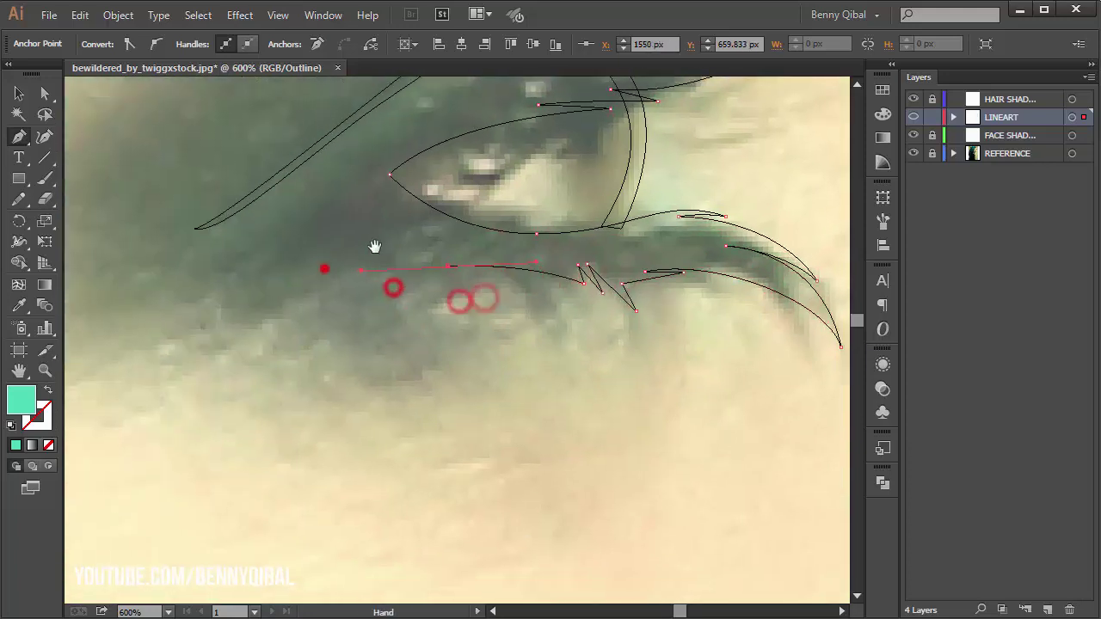
{"action": "scroll", "coordinate": [370, 258], "scroll_direction": "down", "scroll_amount": 2}
{"action": "left_click_drag", "start_coordinate": [332, 336], "coordinate": [172, 474]}
{"action": "mouse_move", "coordinate": [348, 309]}
{"action": "left_mouse_down"}
{"action": "mouse_move", "coordinate": [404, 283]}
{"action": "mouse_move", "coordinate": [408, 374]}
{"action": "left_mouse_up"}
Preview in colour with the REFERENCE layer hidden and close the eye shape at its start anchor
{"action": "key", "text": "ctrl+y"}
{"action": "left_click", "coordinate": [912, 153]}
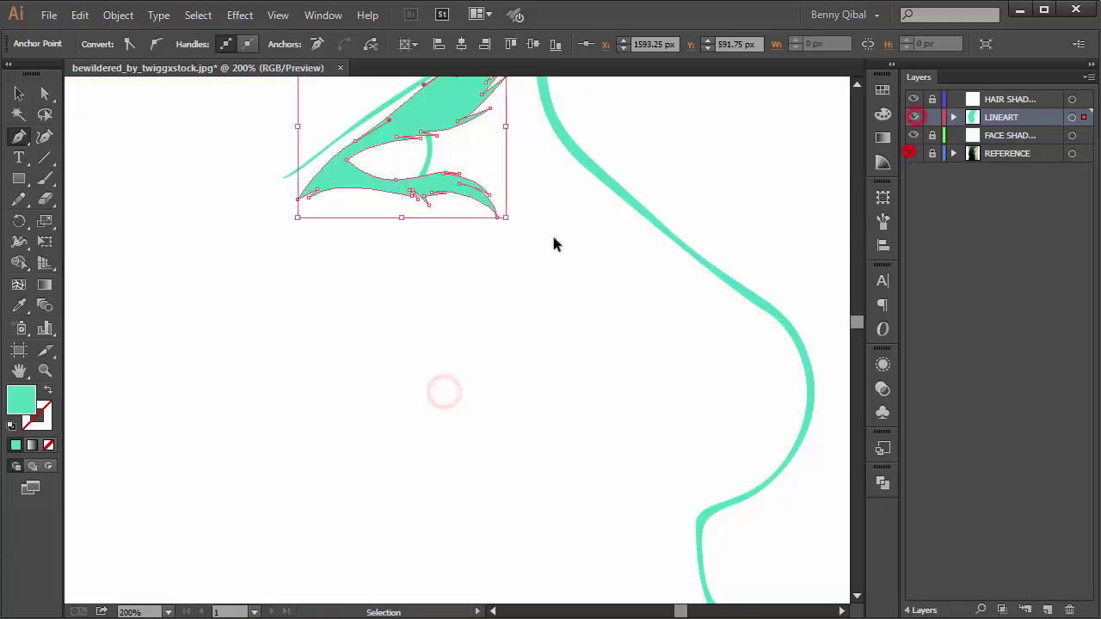
{"action": "key", "text": "ctrl+minus"}
{"action": "key", "text": "ctrl+minus"}
{"action": "key", "text": "ctrl+plus"}
{"action": "left_click_drag", "start_coordinate": [319, 247], "coordinate": [388, 211]}
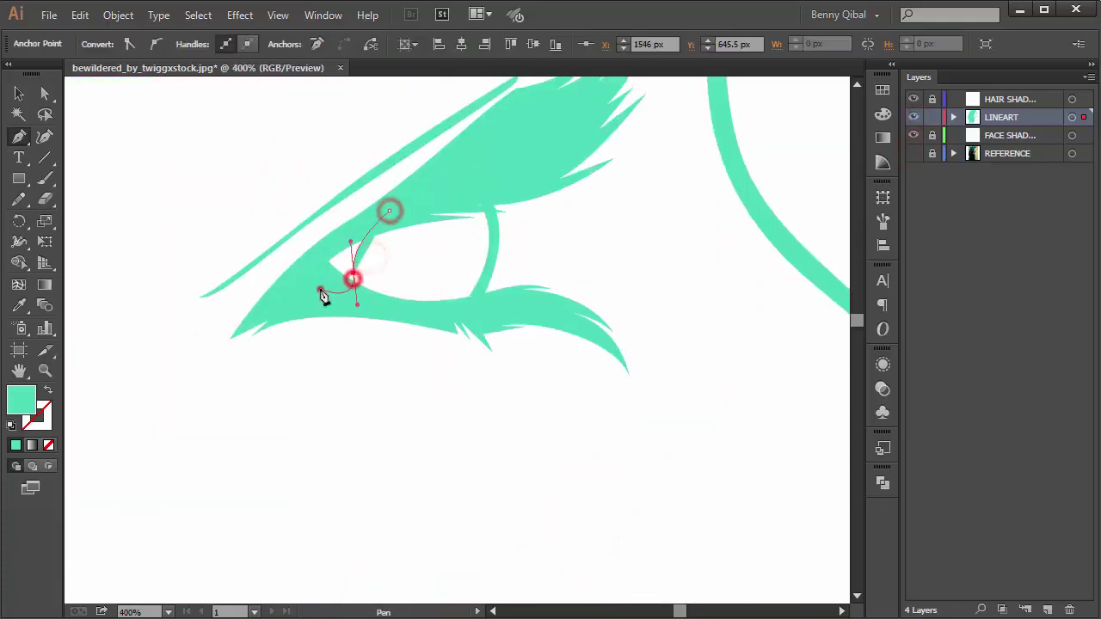
{"action": "left_click", "coordinate": [448, 344], "text": "ctrl"}
{"action": "key", "text": "ctrl+minus"}
{"action": "key", "text": "ctrl+minus"}
{"action": "key", "text": "ctrl+minus"}
{"action": "key", "text": "ctrl+minus"}
{"action": "key", "text": "ctrl+minus"}
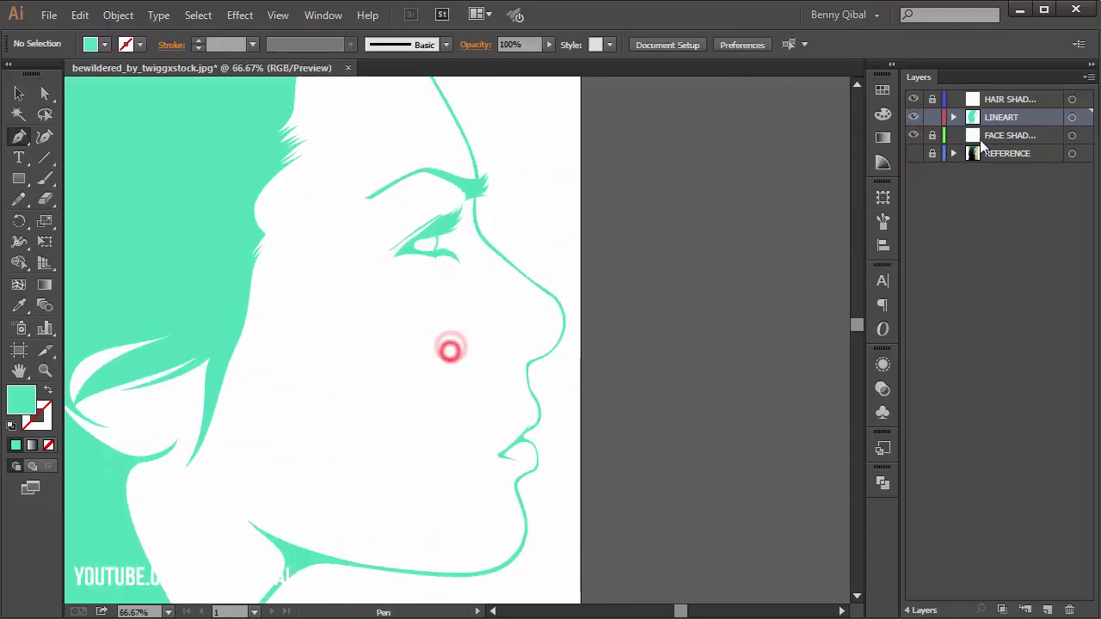
Show the REFERENCE photo and draw the closed teal nostril crescent
{"action": "left_click", "coordinate": [914, 154]}
{"action": "scroll", "coordinate": [525, 344], "scroll_direction": "up", "scroll_amount": 3}
{"action": "scroll", "coordinate": [550, 283], "scroll_direction": "up", "scroll_amount": 2}
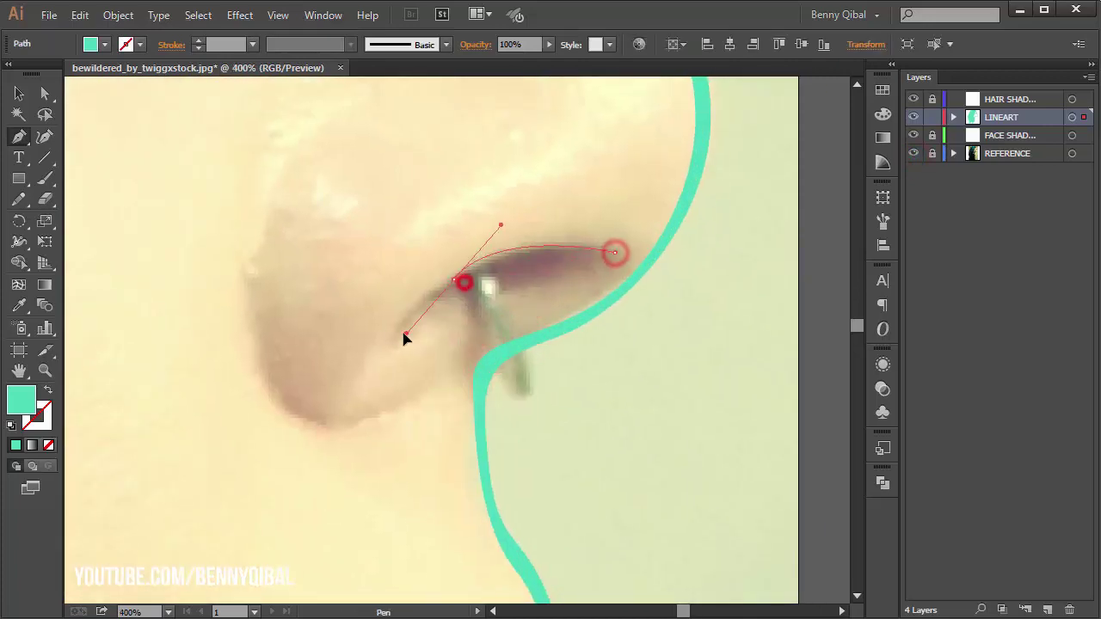
{"action": "left_click_drag", "start_coordinate": [396, 341], "coordinate": [422, 340]}
{"action": "left_click_drag", "start_coordinate": [563, 278], "coordinate": [620, 255]}
{"action": "left_click", "coordinate": [615, 250]}
Draw and close the curved nose-edge shape along the lower and upper nose outline
{"action": "left_click", "coordinate": [399, 318]}
{"action": "left_click", "coordinate": [292, 177]}
{"action": "left_click_drag", "start_coordinate": [322, 356], "coordinate": [381, 396]}
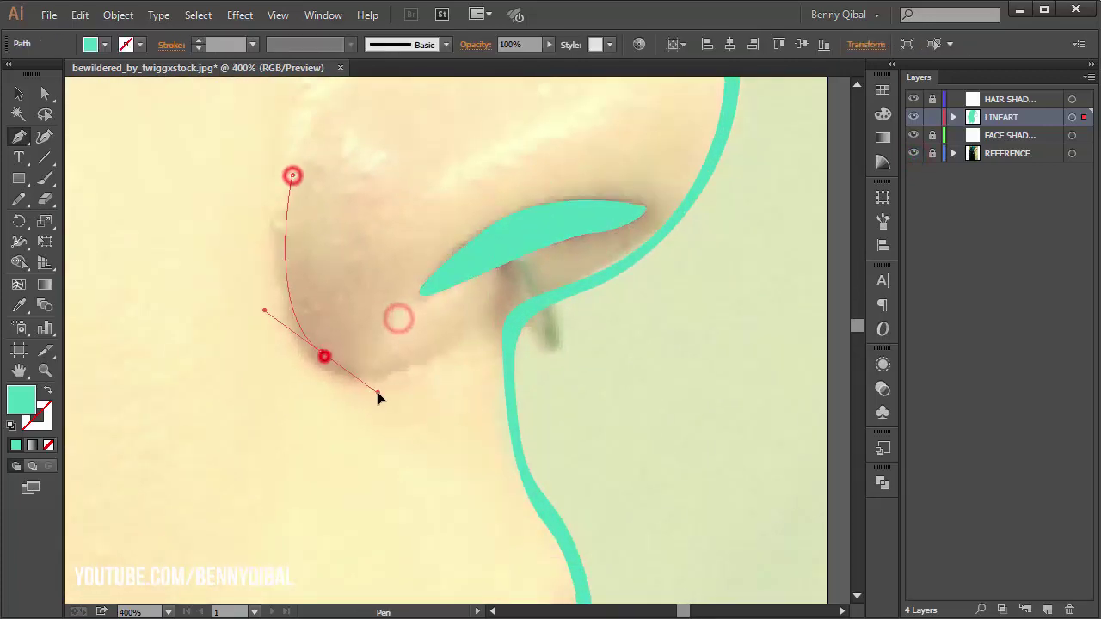
{"action": "mouse_move", "coordinate": [430, 355]}
{"action": "left_mouse_down"}
{"action": "mouse_move", "coordinate": [307, 354]}
{"action": "mouse_move", "coordinate": [236, 261]}
{"action": "left_mouse_up"}
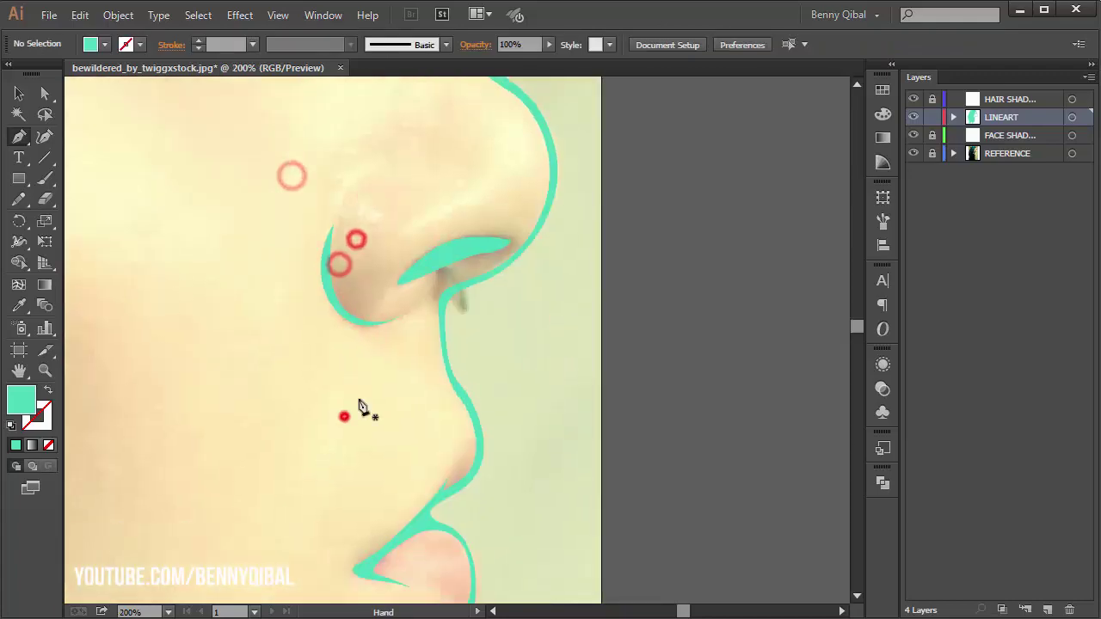
{"action": "left_click_drag", "start_coordinate": [338, 263], "coordinate": [362, 129]}
{"action": "left_click_drag", "start_coordinate": [516, 375], "coordinate": [462, 336]}
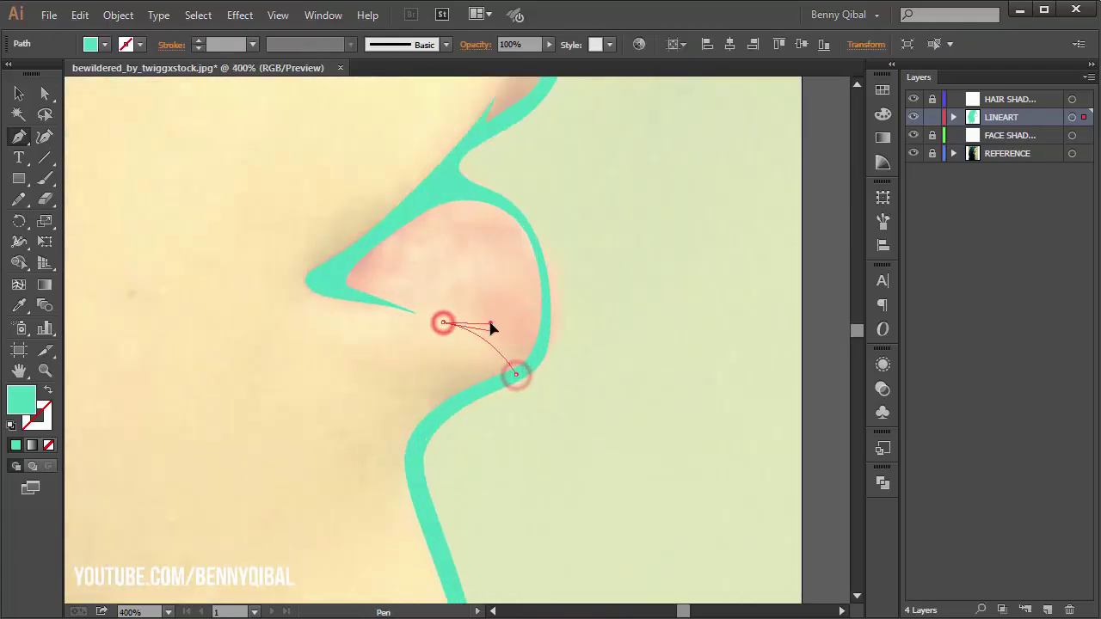
{"action": "left_click_drag", "start_coordinate": [521, 253], "coordinate": [468, 455]}
{"action": "left_click", "coordinate": [488, 176]}
{"action": "left_click_drag", "start_coordinate": [469, 250], "coordinate": [447, 287]}
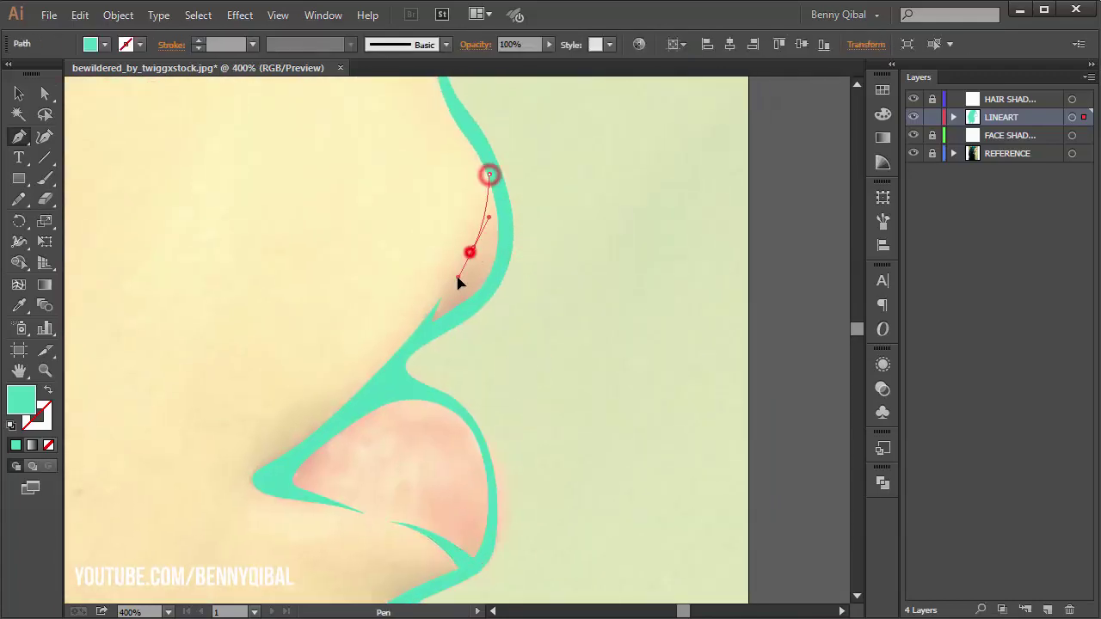
{"action": "left_click", "coordinate": [488, 176]}
{"action": "key", "text": "ctrl+minus"}
{"action": "mouse_move", "coordinate": [605, 273]}
{"action": "left_mouse_down"}
{"action": "mouse_move", "coordinate": [509, 421]}
{"action": "mouse_move", "coordinate": [508, 376]}
{"action": "left_mouse_up"}
Trace two closed teal hair strand shapes near the ear with the Pen tool
{"action": "left_click_drag", "start_coordinate": [444, 289], "coordinate": [437, 260]}
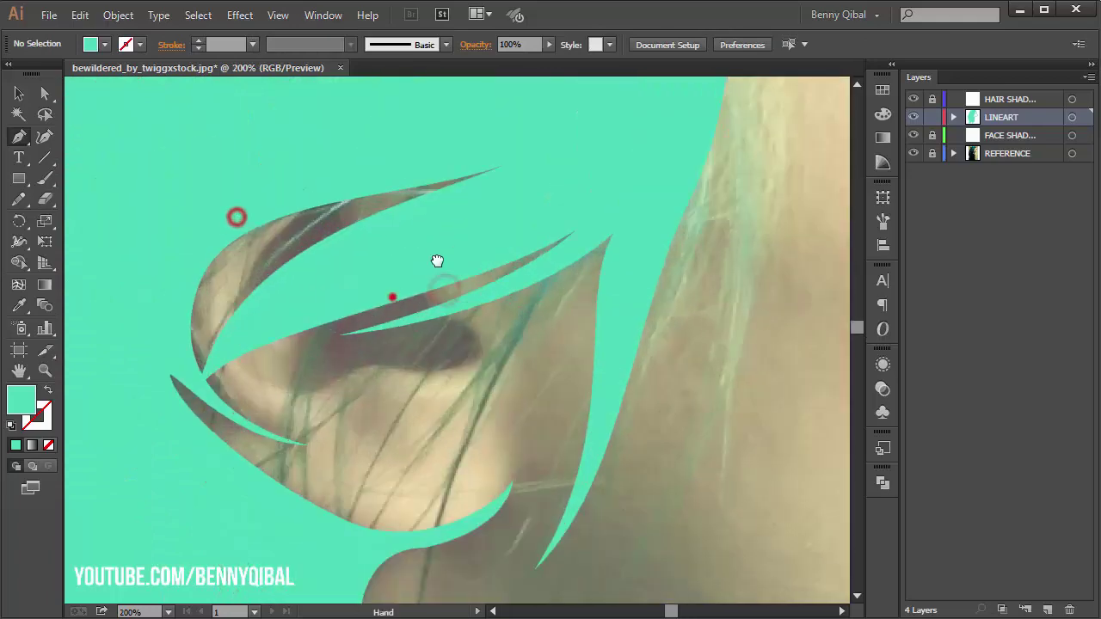
{"action": "key", "text": "ctrl+plus"}
{"action": "left_click_drag", "start_coordinate": [379, 172], "coordinate": [467, 304]}
{"action": "left_click_drag", "start_coordinate": [200, 414], "coordinate": [172, 362]}
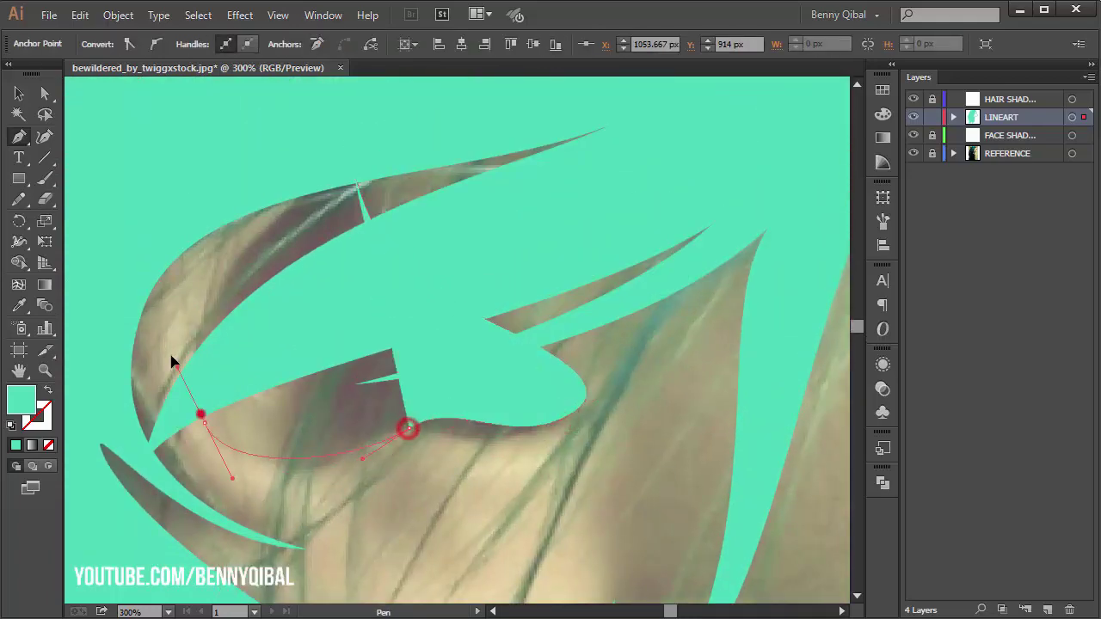
{"action": "left_click_drag", "start_coordinate": [285, 195], "coordinate": [344, 160]}
{"action": "left_click", "coordinate": [347, 135]}
{"action": "mouse_move", "coordinate": [541, 187]}
{"action": "left_mouse_down"}
{"action": "mouse_move", "coordinate": [423, 349]}
{"action": "mouse_move", "coordinate": [528, 254]}
{"action": "left_mouse_up"}
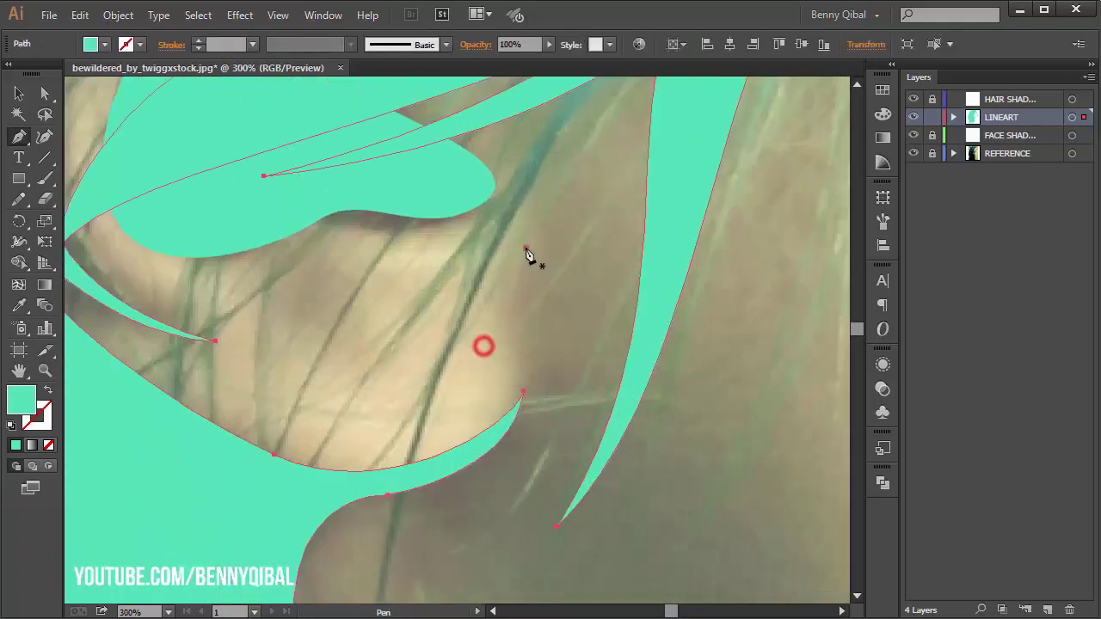
{"action": "left_click_drag", "start_coordinate": [519, 353], "coordinate": [479, 307]}
{"action": "left_click", "coordinate": [525, 247]}
Hide the reference photo and deselect to check the whole portrait
{"action": "key", "text": "ctrl+minus"}
{"action": "key", "text": "ctrl+minus"}
{"action": "key", "text": "ctrl+minus"}
{"action": "left_click_drag", "start_coordinate": [377, 280], "coordinate": [340, 272]}
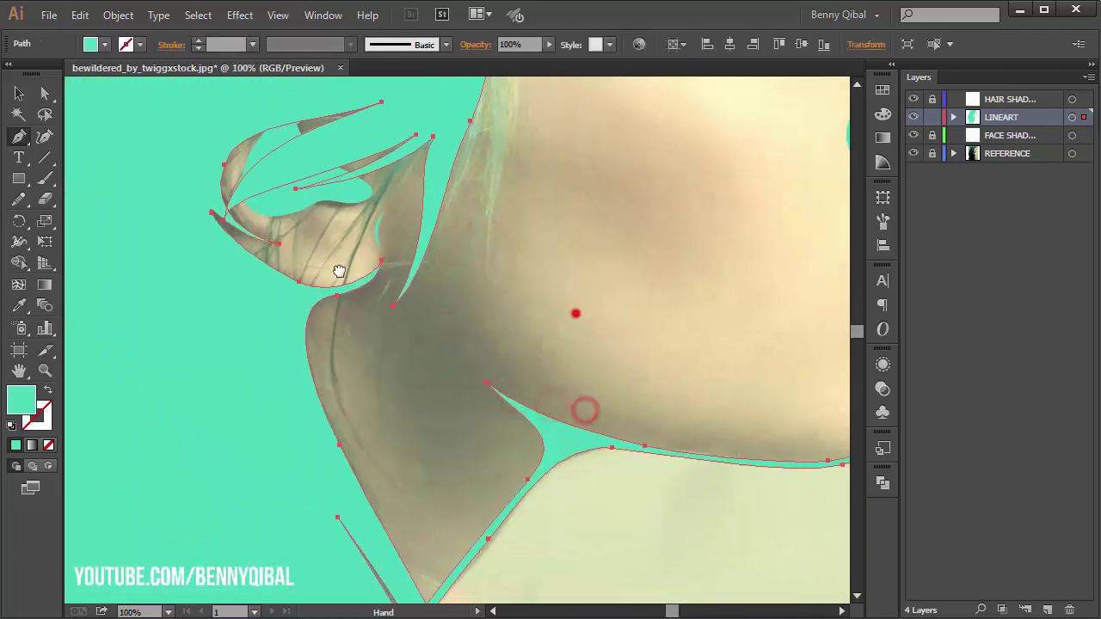
{"action": "key", "text": "ctrl+minus"}
{"action": "key", "text": "ctrl+minus"}
{"action": "left_click", "coordinate": [913, 153]}
{"action": "key", "text": "ctrl+minus"}
{"action": "key", "text": "ctrl+minus"}
{"action": "left_click", "coordinate": [713, 230], "text": "ctrl"}
{"action": "key", "text": "ctrl+minus"}
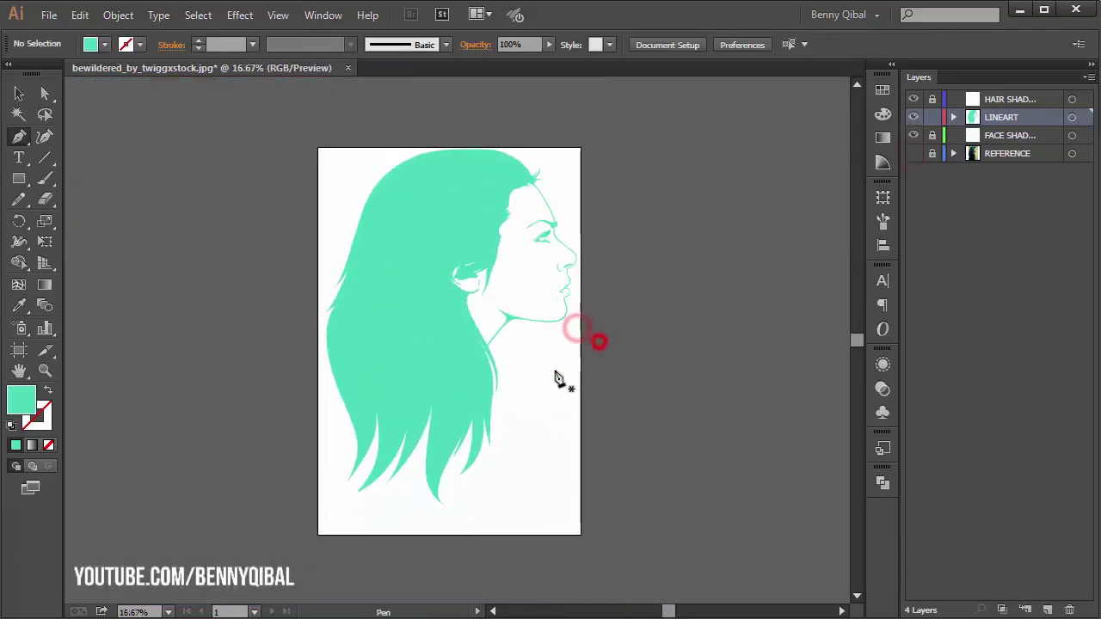
Trace a closed curved strand shape along the lower-left hair edge
{"action": "key", "text": "ctrl+plus"}
{"action": "mouse_move", "coordinate": [356, 445]}
{"action": "left_mouse_down"}
{"action": "mouse_move", "coordinate": [327, 349]}
{"action": "mouse_move", "coordinate": [377, 343]}
{"action": "left_mouse_up"}
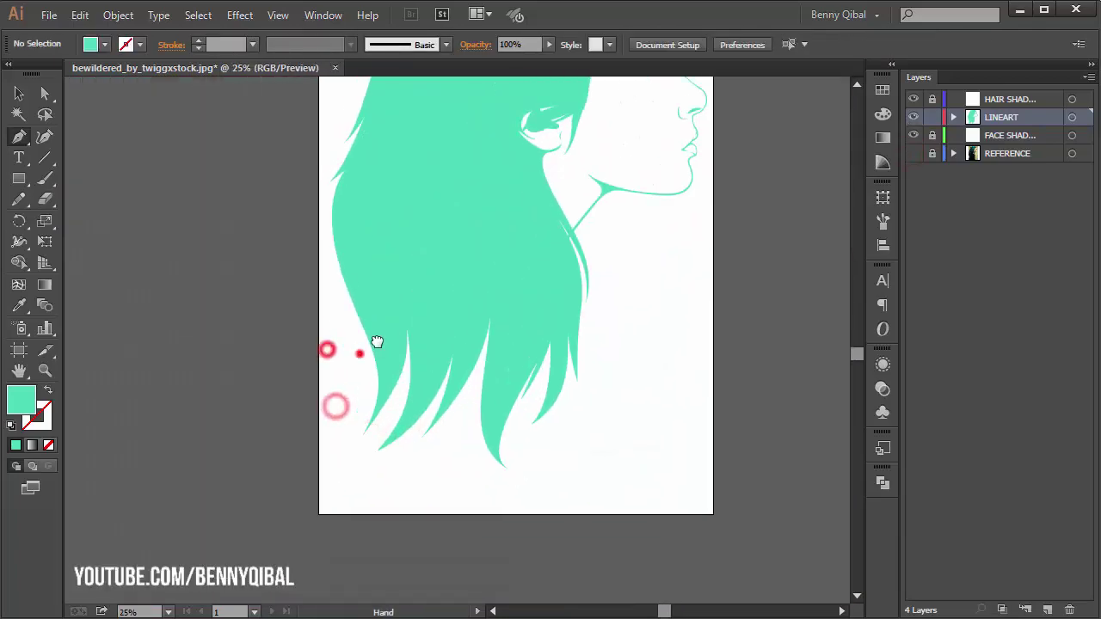
{"action": "left_click_drag", "start_coordinate": [335, 234], "coordinate": [336, 332]}
{"action": "left_click_drag", "start_coordinate": [373, 389], "coordinate": [352, 421]}
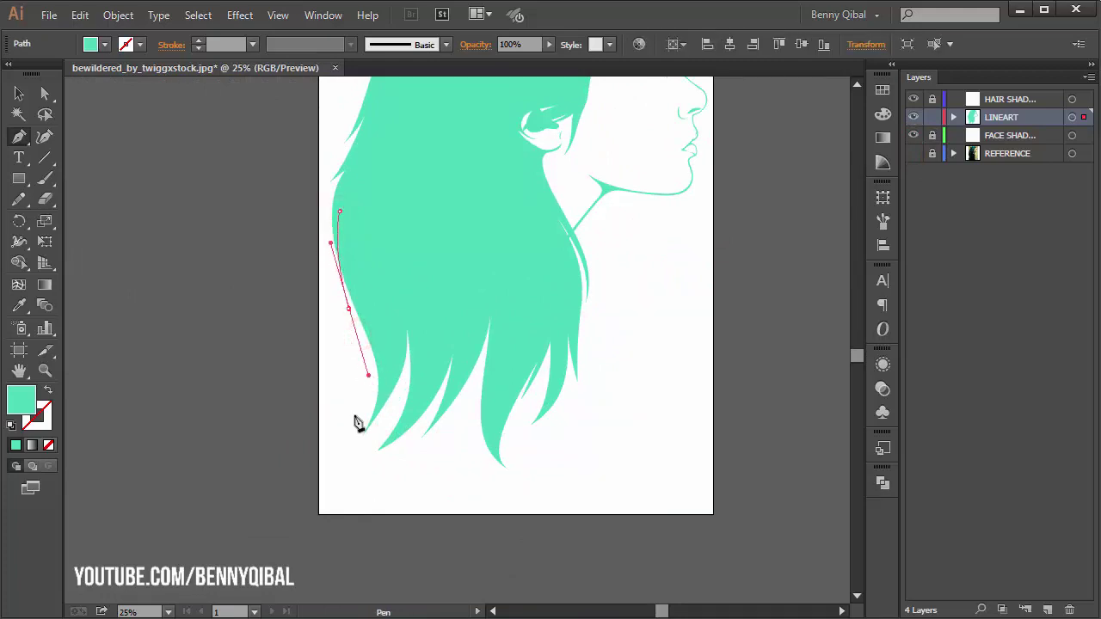
{"action": "left_click_drag", "start_coordinate": [334, 467], "coordinate": [297, 519]}
{"action": "left_click_drag", "start_coordinate": [394, 311], "coordinate": [385, 187]}
{"action": "left_click_drag", "start_coordinate": [423, 283], "coordinate": [418, 233]}
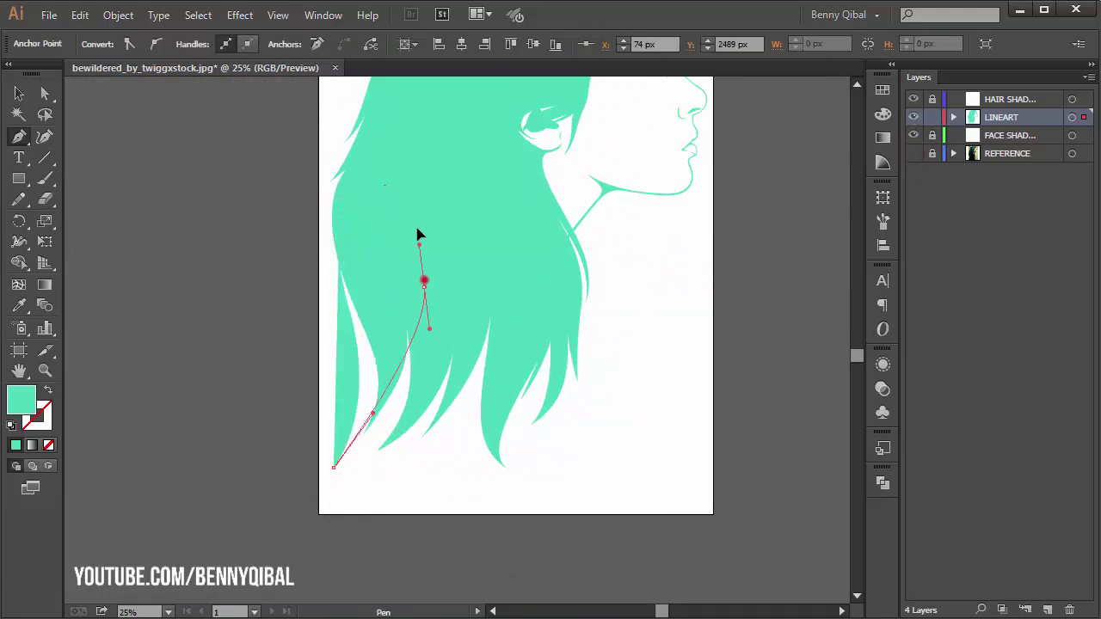
{"action": "left_click", "coordinate": [344, 227], "text": "ctrl"}
{"action": "key", "text": "ctrl+minus"}
{"action": "left_click", "coordinate": [266, 308]}
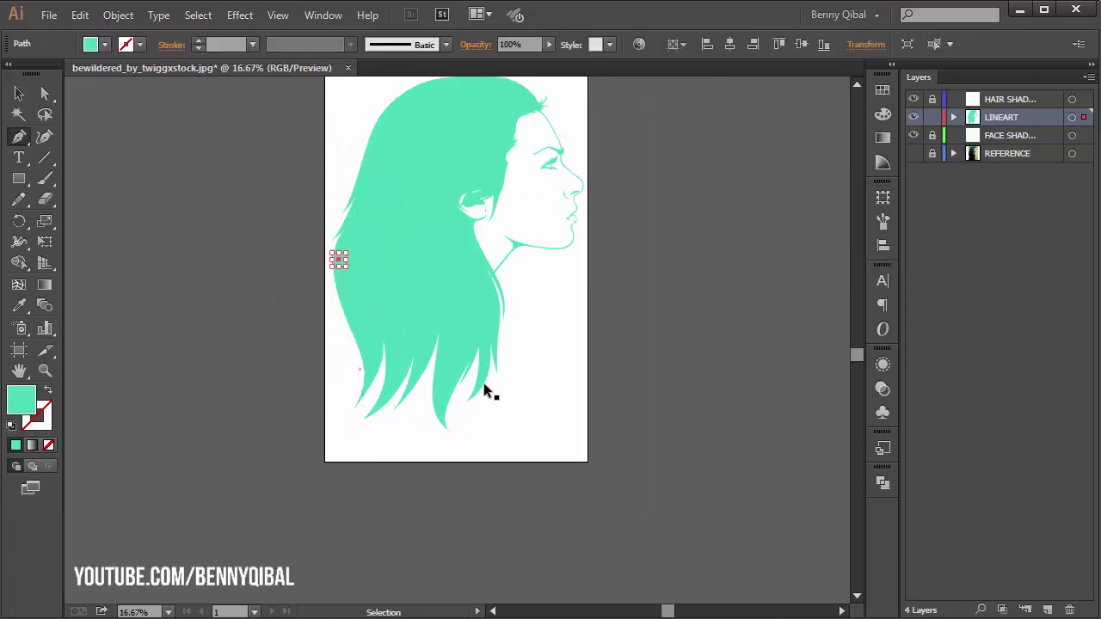
Zoom in on the forehead hairline and make the HAIR SHAD layer active
{"action": "left_click", "coordinate": [454, 368], "text": "ctrl"}
{"action": "left_click_drag", "start_coordinate": [460, 131], "coordinate": [408, 317]}
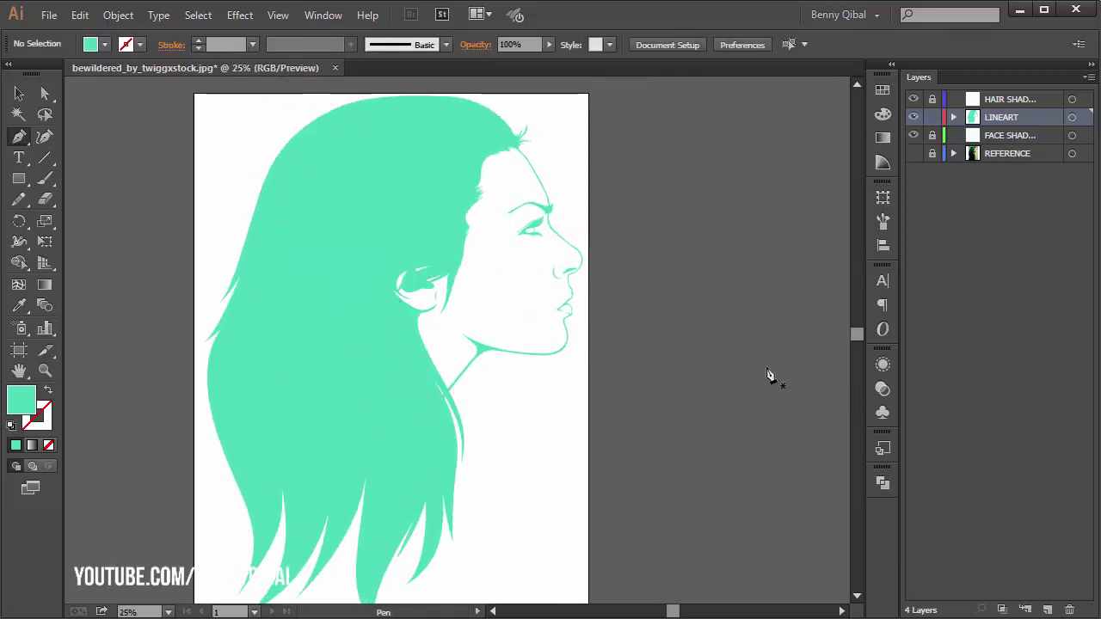
{"action": "left_click", "coordinate": [534, 344], "text": "ctrl"}
{"action": "left_click", "coordinate": [519, 305], "text": "ctrl"}
{"action": "left_click_drag", "start_coordinate": [500, 183], "coordinate": [602, 284]}
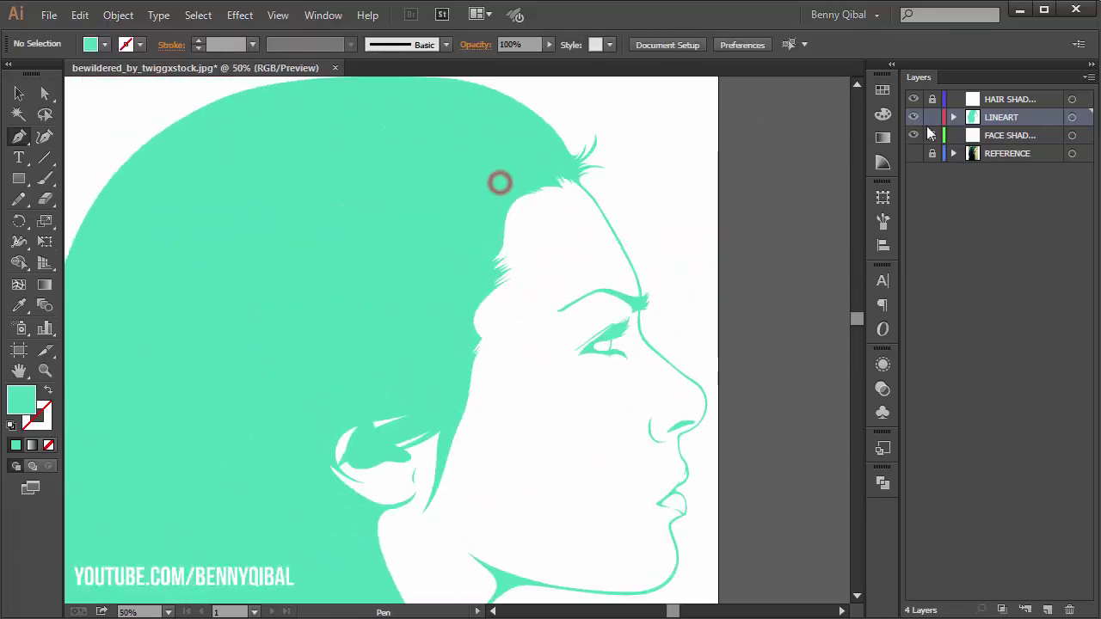
{"action": "left_click", "coordinate": [1018, 98]}
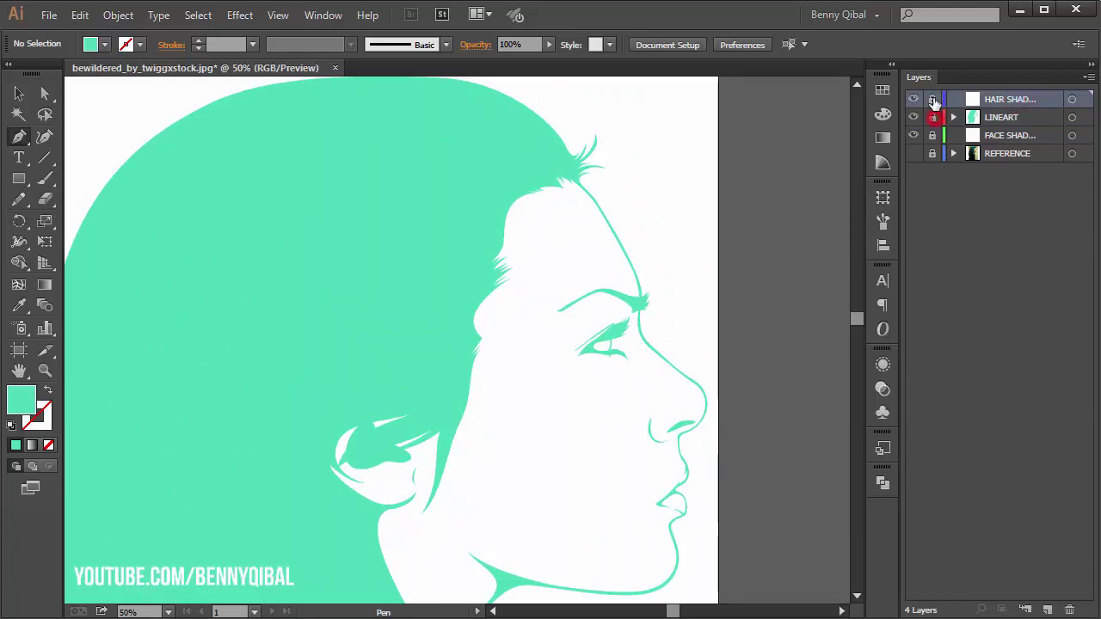
Set the fill colour to the lighter mint #75F9D7
{"action": "double_click", "coordinate": [21, 404]}
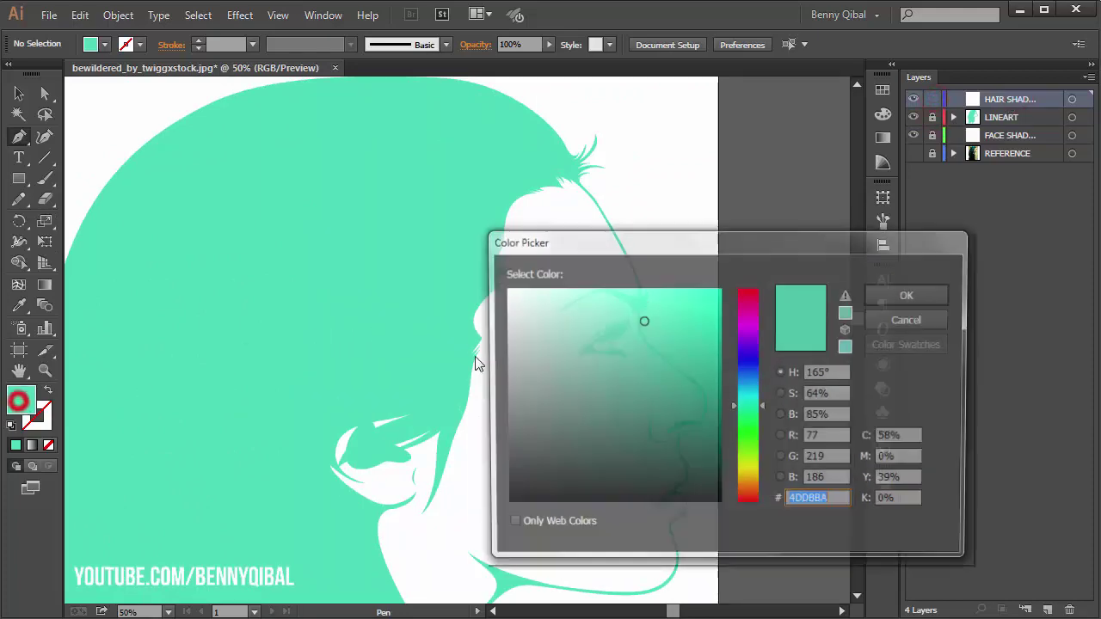
{"action": "left_click_drag", "start_coordinate": [630, 311], "coordinate": [620, 291]}
{"action": "left_click", "coordinate": [934, 294]}
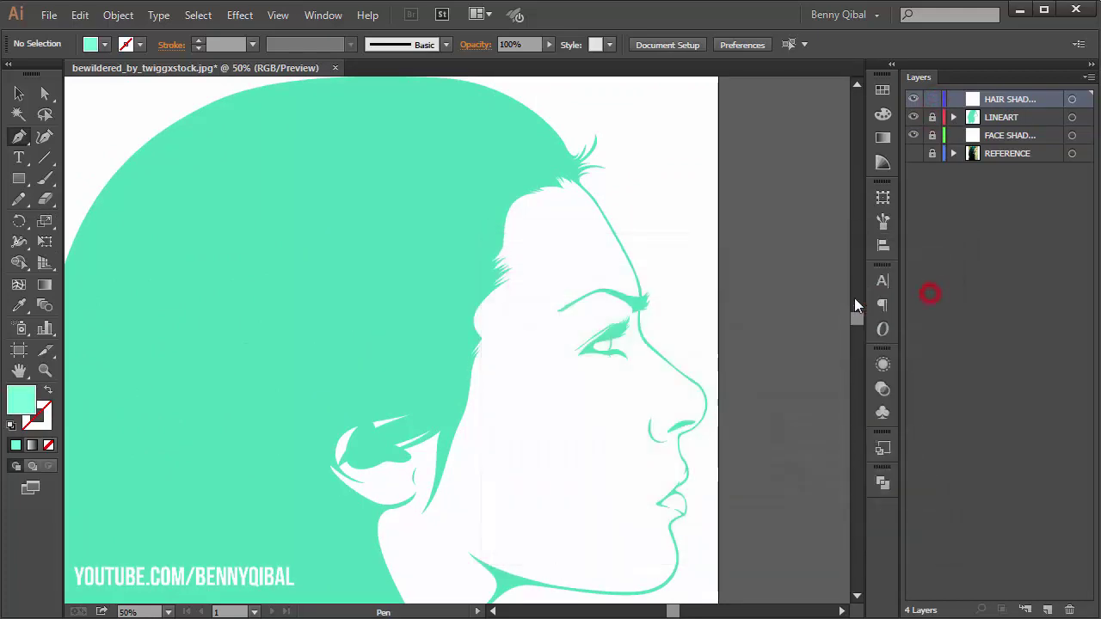
Show outlines (Ctrl+Y) over the reference photo and begin a shading path at the hairline
{"action": "left_click", "coordinate": [915, 117], "text": "ctrl"}
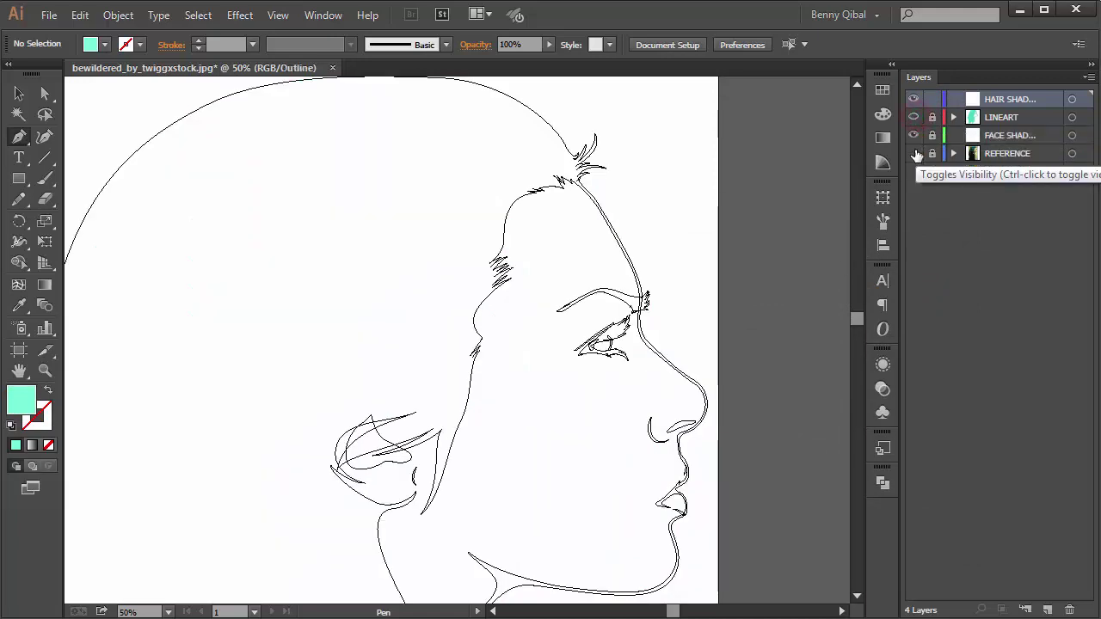
{"action": "left_click", "coordinate": [914, 153]}
{"action": "left_click", "coordinate": [382, 219], "text": "ctrl"}
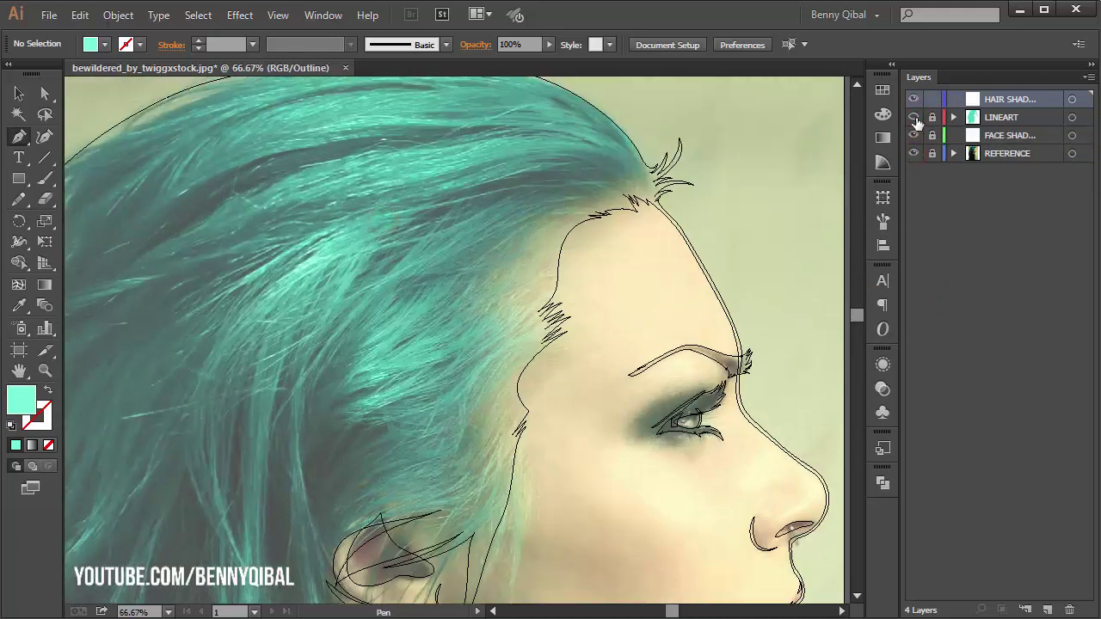
{"action": "left_click", "coordinate": [539, 223], "text": "ctrl"}
{"action": "left_click_drag", "start_coordinate": [572, 278], "coordinate": [522, 284]}
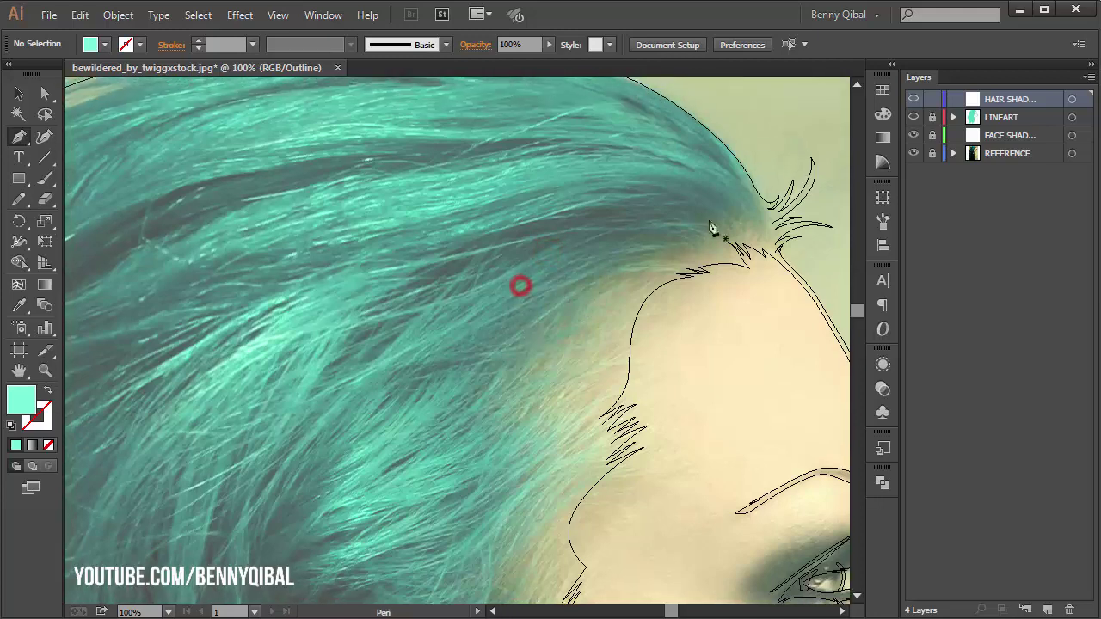
{"action": "left_click_drag", "start_coordinate": [744, 219], "coordinate": [735, 252]}
{"action": "left_click", "coordinate": [750, 249]}
{"action": "mouse_move", "coordinate": [518, 178]}
{"action": "left_mouse_down"}
{"action": "mouse_move", "coordinate": [388, 221]}
{"action": "mouse_move", "coordinate": [369, 210]}
{"action": "left_mouse_up"}
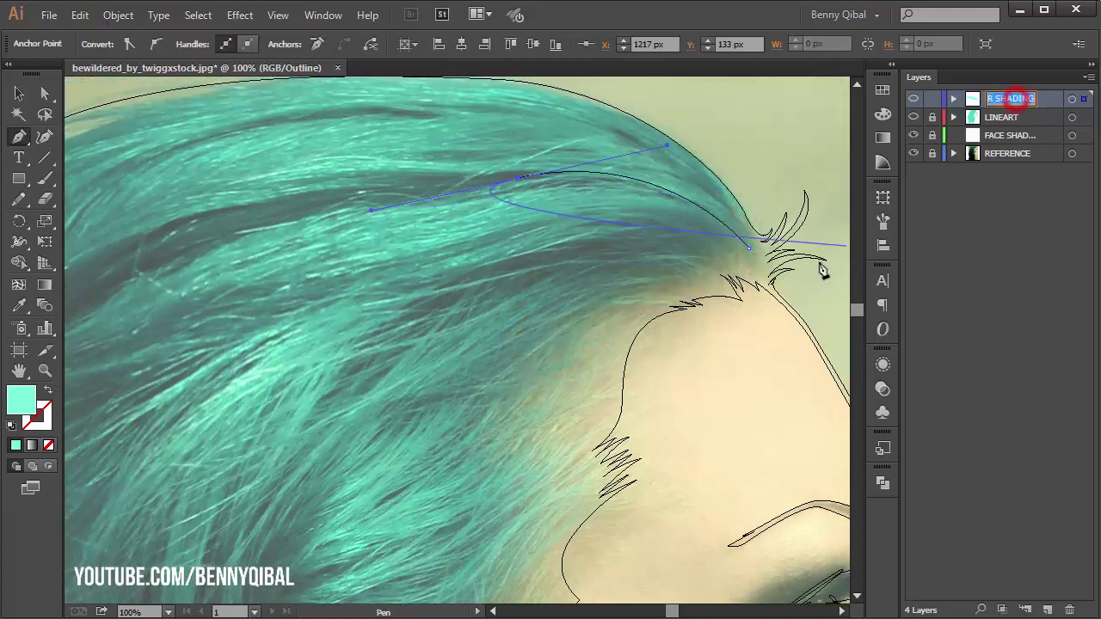
Give the hair shading layer a Yellow layer colour
{"action": "double_click", "coordinate": [1065, 103]}
{"action": "left_click", "coordinate": [611, 288]}
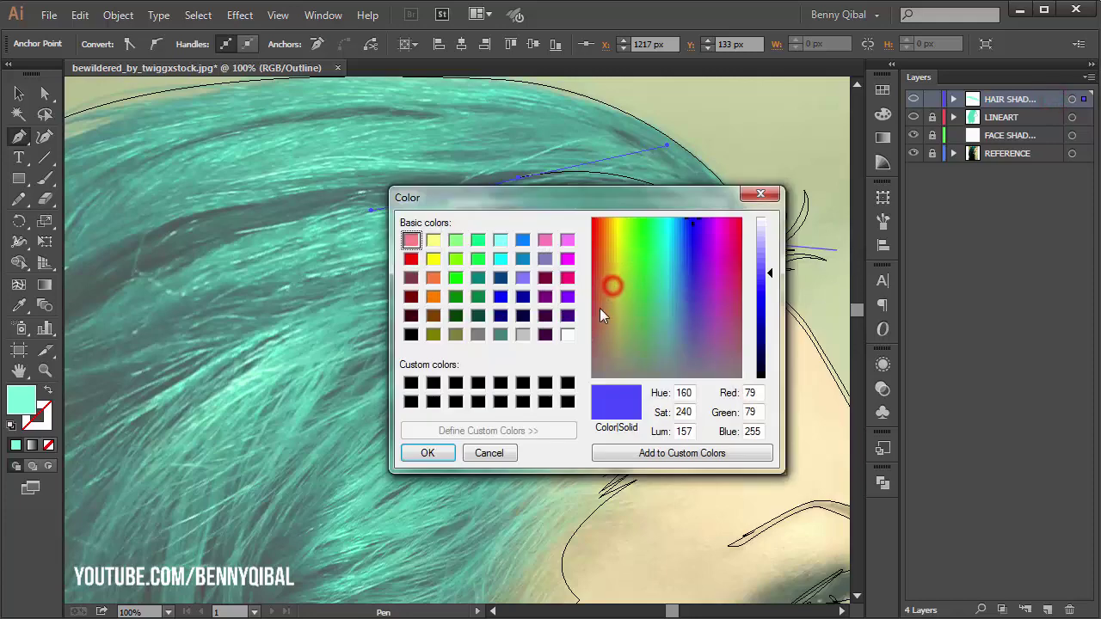
{"action": "mouse_move", "coordinate": [771, 280]}
{"action": "left_mouse_down"}
{"action": "mouse_move", "coordinate": [769, 262]}
{"action": "mouse_move", "coordinate": [769, 290]}
{"action": "mouse_move", "coordinate": [773, 245]}
{"action": "left_mouse_up"}
{"action": "left_click", "coordinate": [433, 259]}
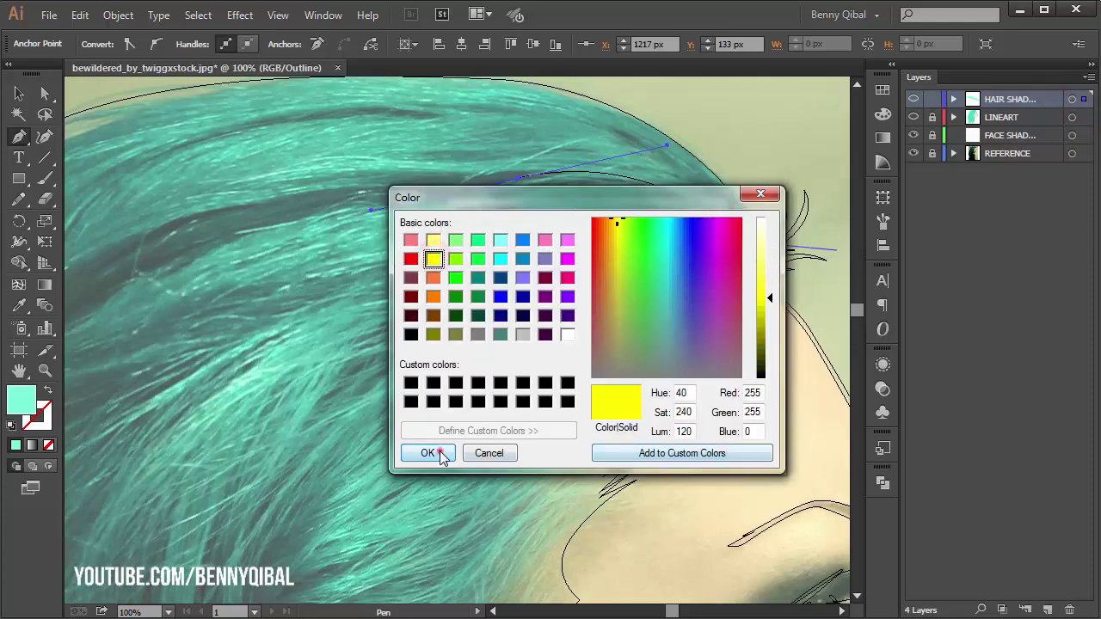
{"action": "left_click", "coordinate": [440, 453]}
{"action": "left_click", "coordinate": [590, 396]}
{"action": "scroll", "coordinate": [528, 194], "scroll_direction": "down", "scroll_amount": 1}
Extend the hairline shading path with curved anchors and a sharp corner
{"action": "left_click_drag", "start_coordinate": [383, 217], "coordinate": [365, 238]}
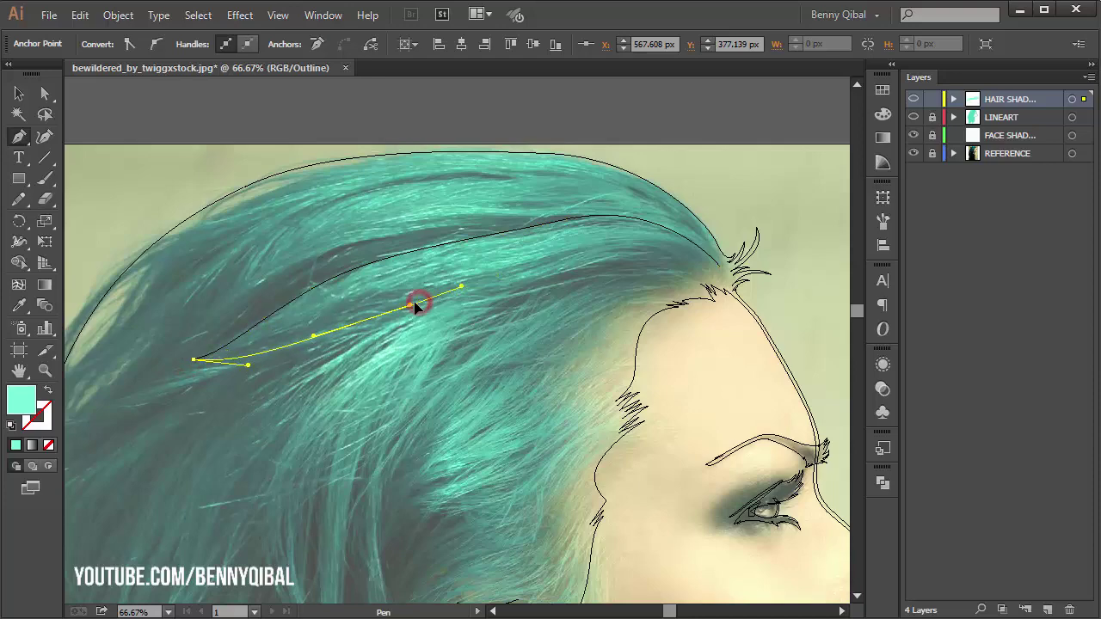
{"action": "left_click_drag", "start_coordinate": [365, 328], "coordinate": [205, 336]}
{"action": "mouse_move", "coordinate": [493, 268]}
{"action": "left_mouse_down"}
{"action": "mouse_move", "coordinate": [555, 273]}
{"action": "mouse_move", "coordinate": [527, 267]}
{"action": "left_mouse_up"}
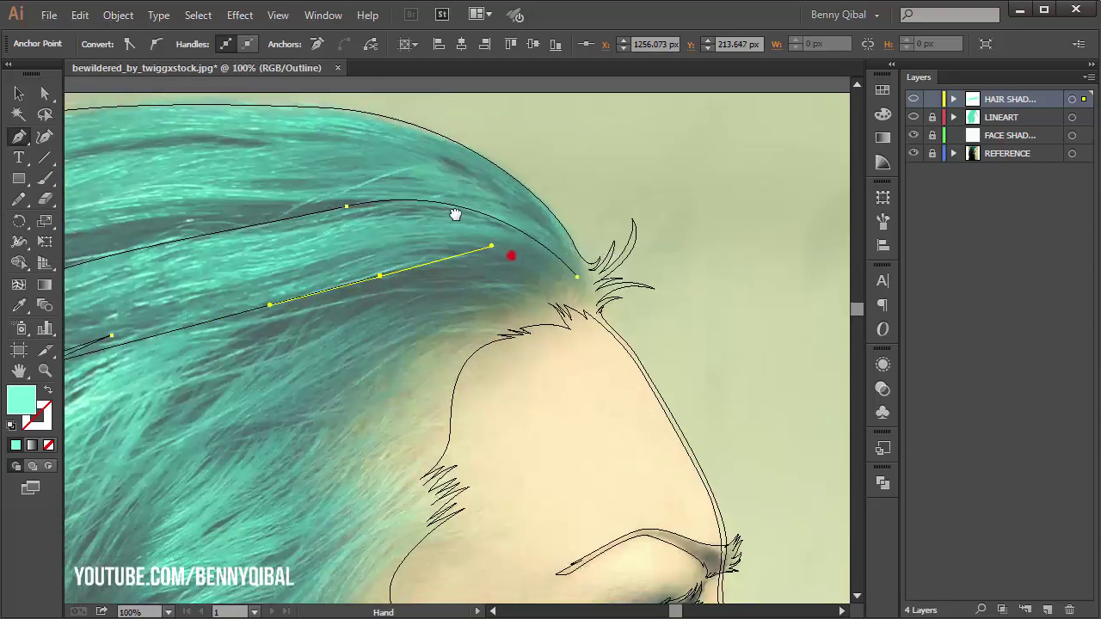
{"action": "key", "text": "ctrl+plus"}
{"action": "key", "text": "ctrl+plus"}
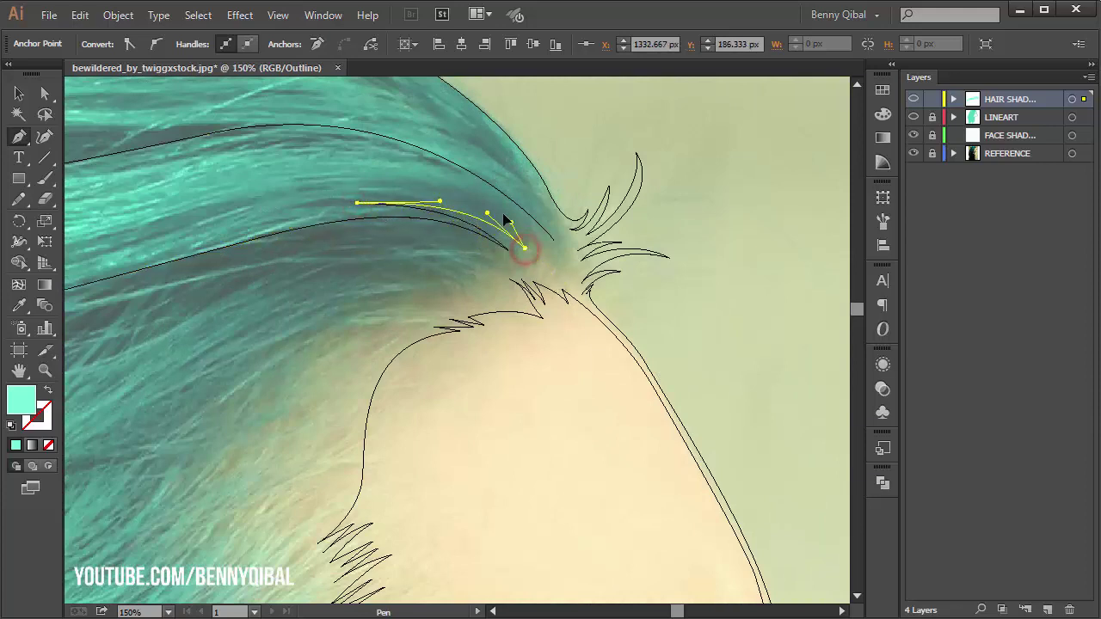
{"action": "left_click", "coordinate": [555, 240], "text": "ctrl"}
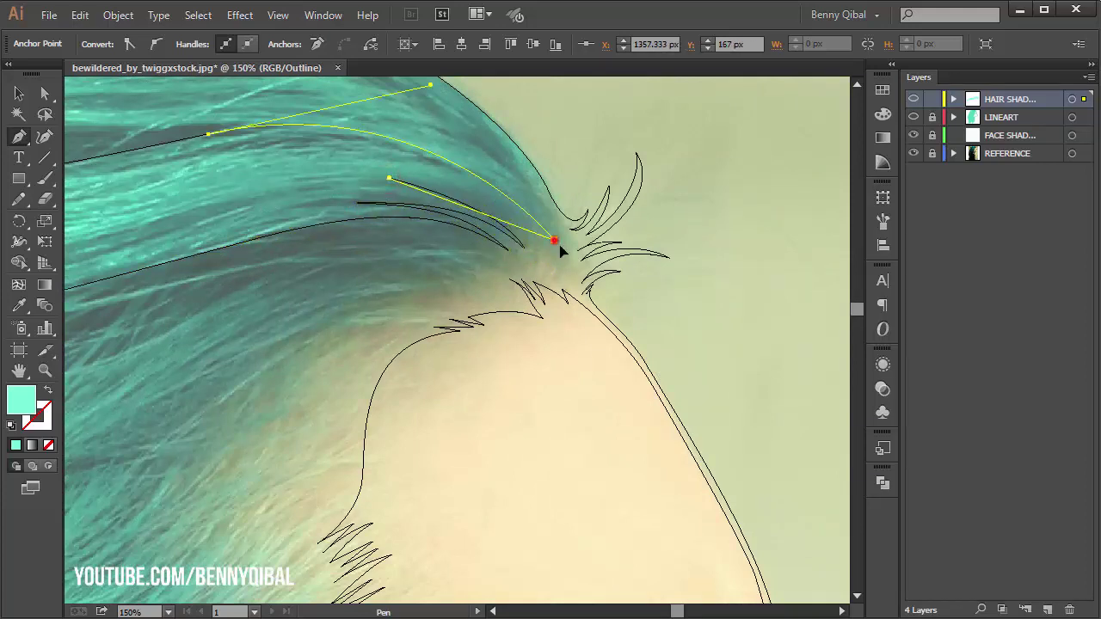
{"action": "key", "text": "ctrl+minus"}
{"action": "left_click_drag", "start_coordinate": [428, 189], "coordinate": [392, 208]}
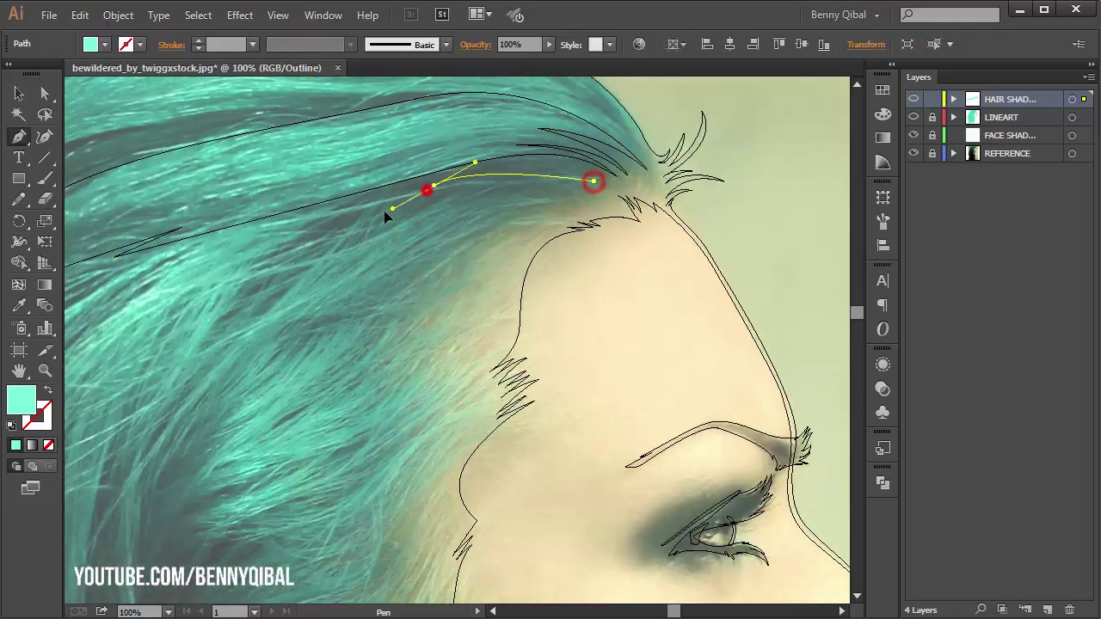
{"action": "left_click", "coordinate": [433, 185], "text": "alt"}
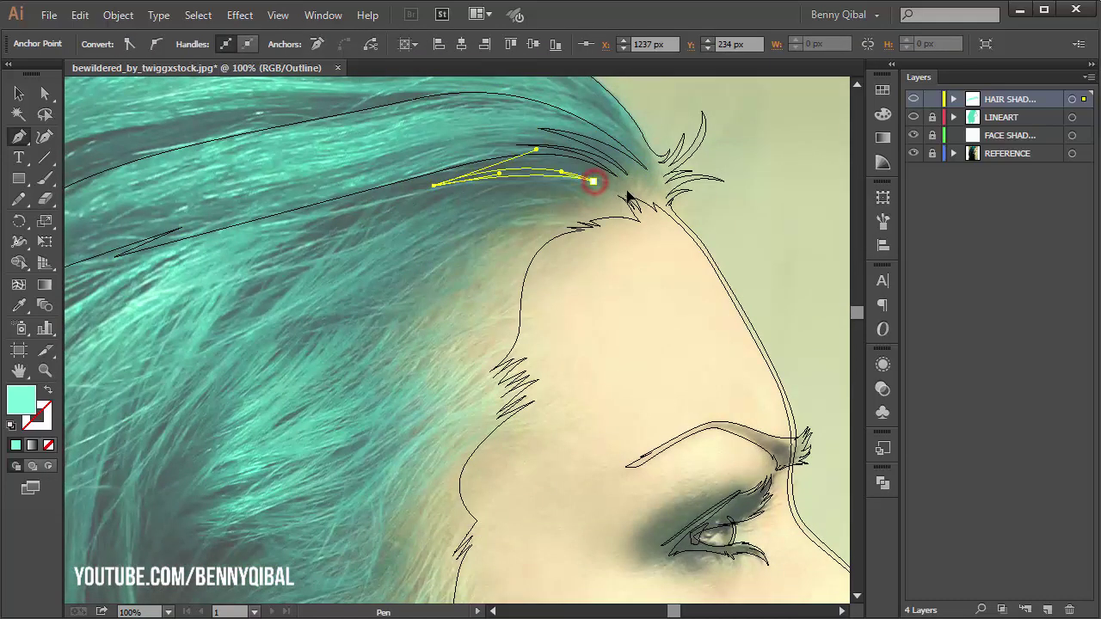
{"action": "left_click_drag", "start_coordinate": [483, 123], "coordinate": [536, 242]}
Trace two curved shading strands along the top of the hair crown
{"action": "left_click", "coordinate": [676, 253]}
{"action": "mouse_move", "coordinate": [420, 209]}
{"action": "left_mouse_down"}
{"action": "mouse_move", "coordinate": [263, 237]}
{"action": "mouse_move", "coordinate": [375, 218]}
{"action": "left_mouse_up"}
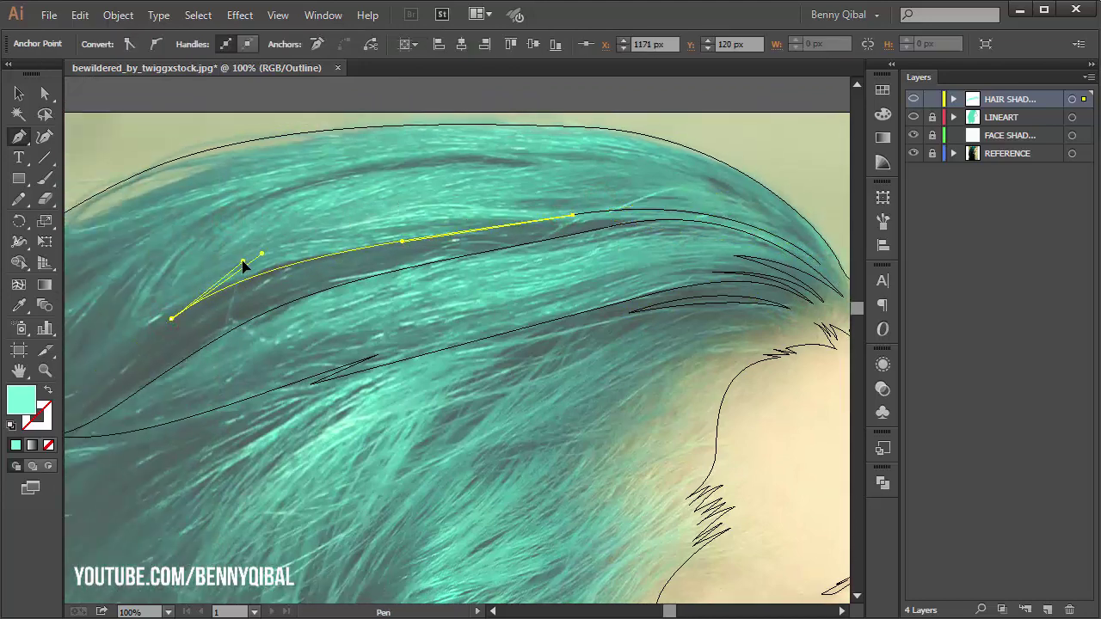
{"action": "left_click_drag", "start_coordinate": [417, 169], "coordinate": [516, 153]}
{"action": "left_click_drag", "start_coordinate": [750, 185], "coordinate": [574, 162]}
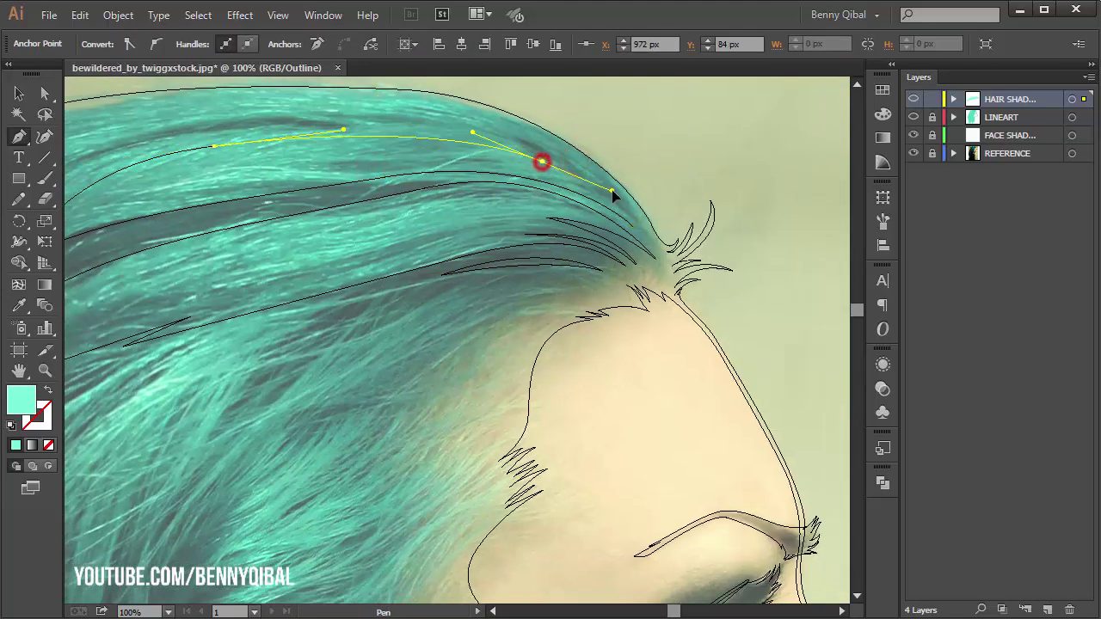
{"action": "left_click", "coordinate": [560, 177], "text": "ctrl"}
{"action": "left_click_drag", "start_coordinate": [467, 140], "coordinate": [352, 117]}
{"action": "left_click_drag", "start_coordinate": [155, 100], "coordinate": [285, 130]}
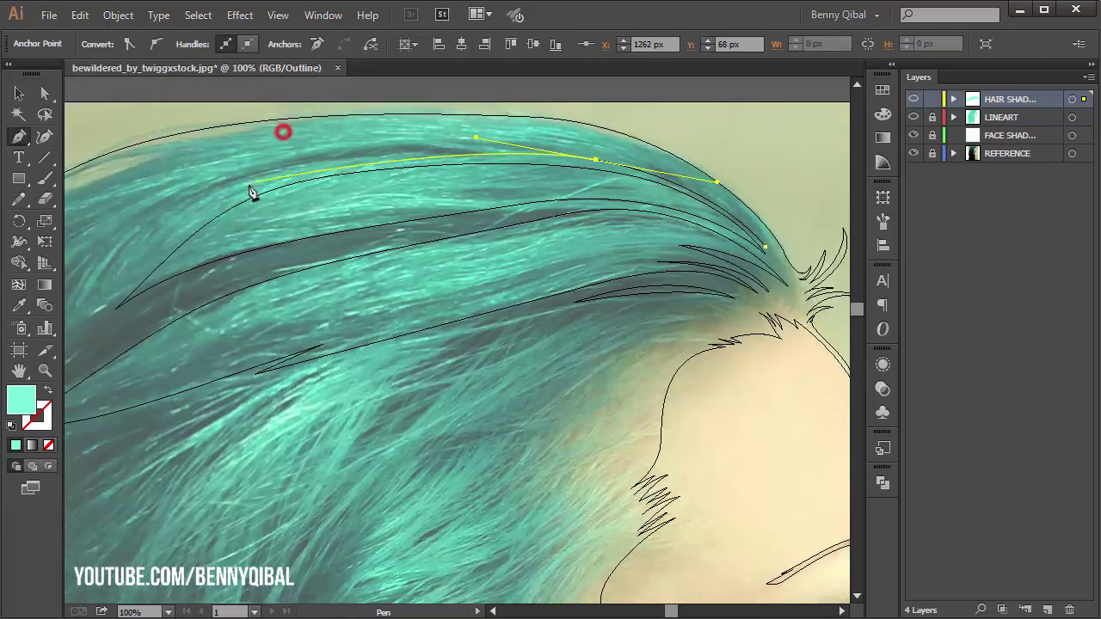
{"action": "left_click_drag", "start_coordinate": [239, 191], "coordinate": [290, 162]}
{"action": "left_click_drag", "start_coordinate": [209, 172], "coordinate": [290, 157]}
{"action": "mouse_move", "coordinate": [179, 274]}
{"action": "left_mouse_down"}
{"action": "mouse_move", "coordinate": [197, 233]}
{"action": "mouse_move", "coordinate": [167, 297]}
{"action": "left_mouse_up"}
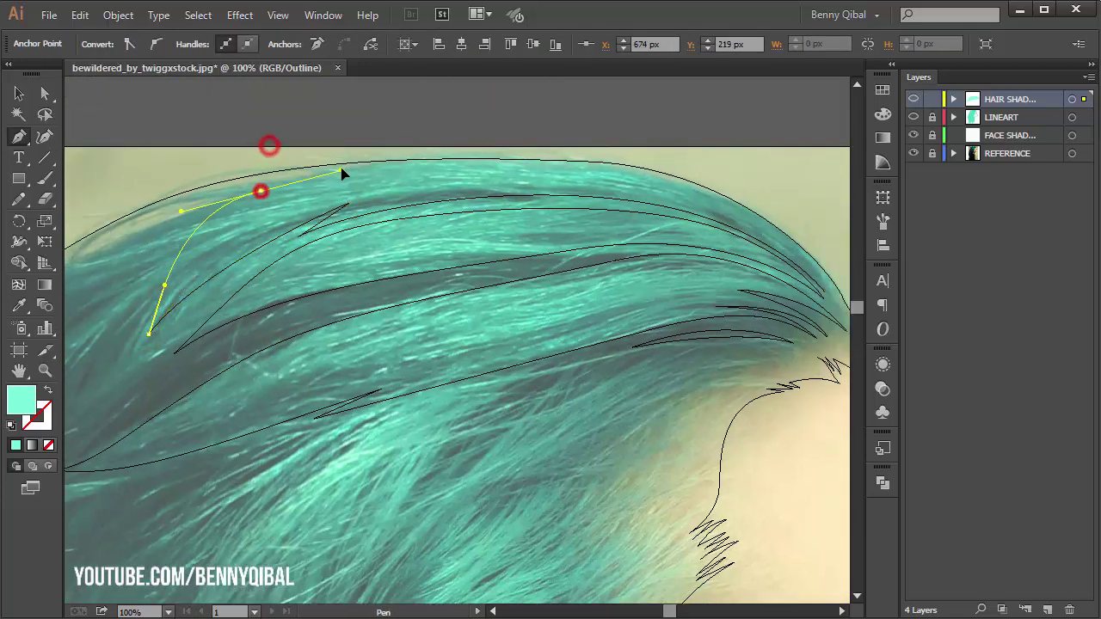
{"action": "left_click_drag", "start_coordinate": [300, 194], "coordinate": [375, 170]}
Draw a shading strand running to a point at the hair tuft
{"action": "left_click", "coordinate": [276, 258], "text": "ctrl"}
{"action": "left_click_drag", "start_coordinate": [280, 233], "coordinate": [407, 215]}
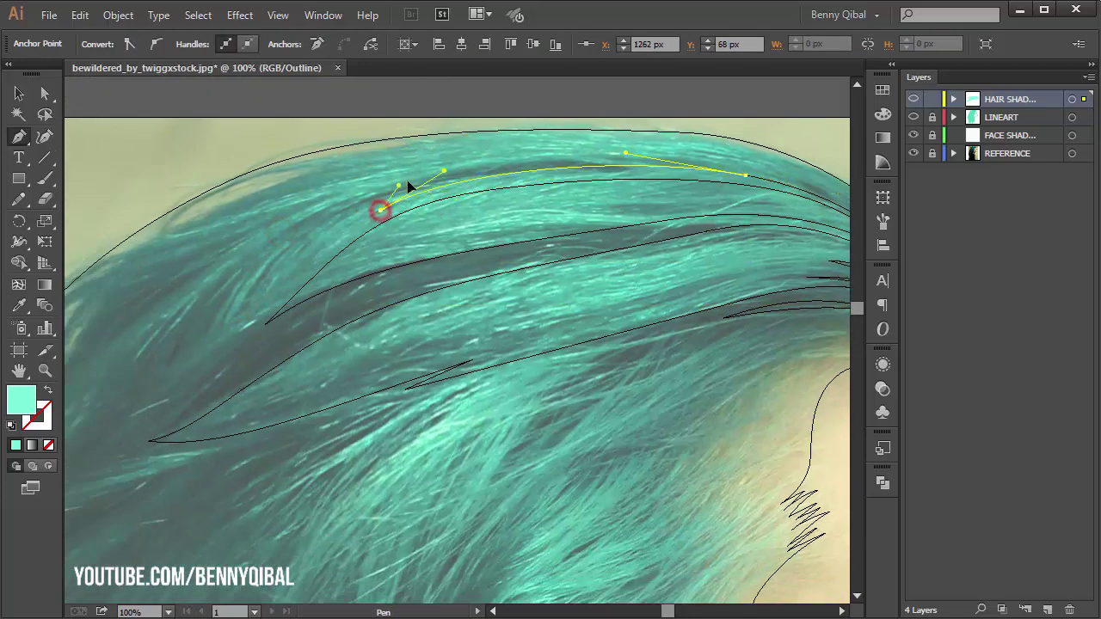
{"action": "mouse_move", "coordinate": [472, 172]}
{"action": "left_mouse_down"}
{"action": "mouse_move", "coordinate": [533, 179]}
{"action": "mouse_move", "coordinate": [651, 240]}
{"action": "left_mouse_up"}
{"action": "key", "text": "ctrl+plus"}
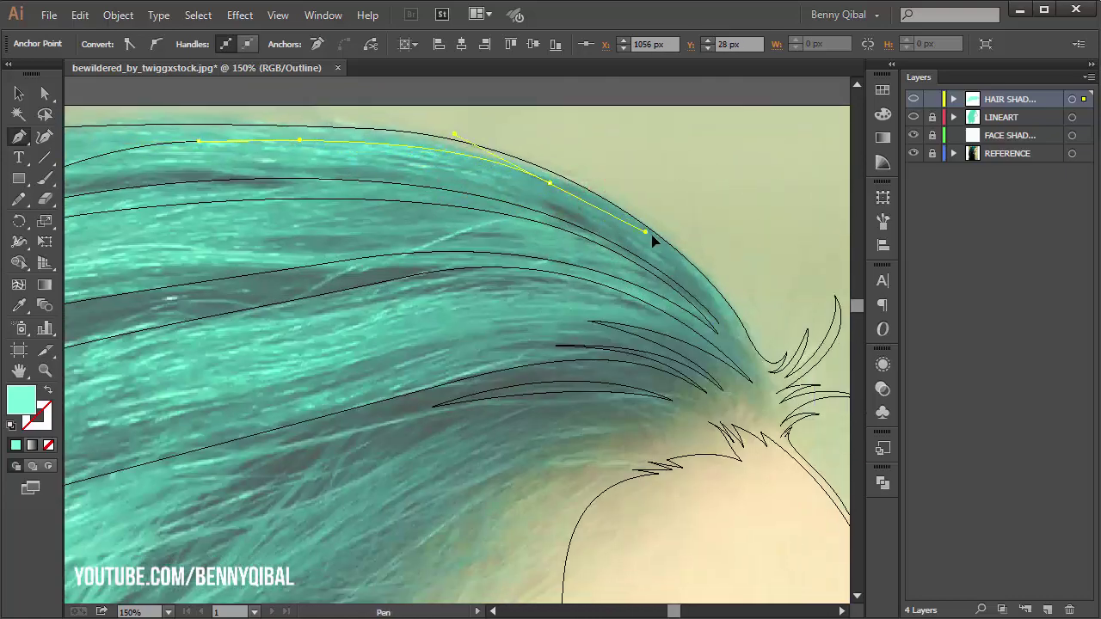
{"action": "key", "text": "ctrl+plus"}
{"action": "left_click_drag", "start_coordinate": [583, 212], "coordinate": [663, 284]}
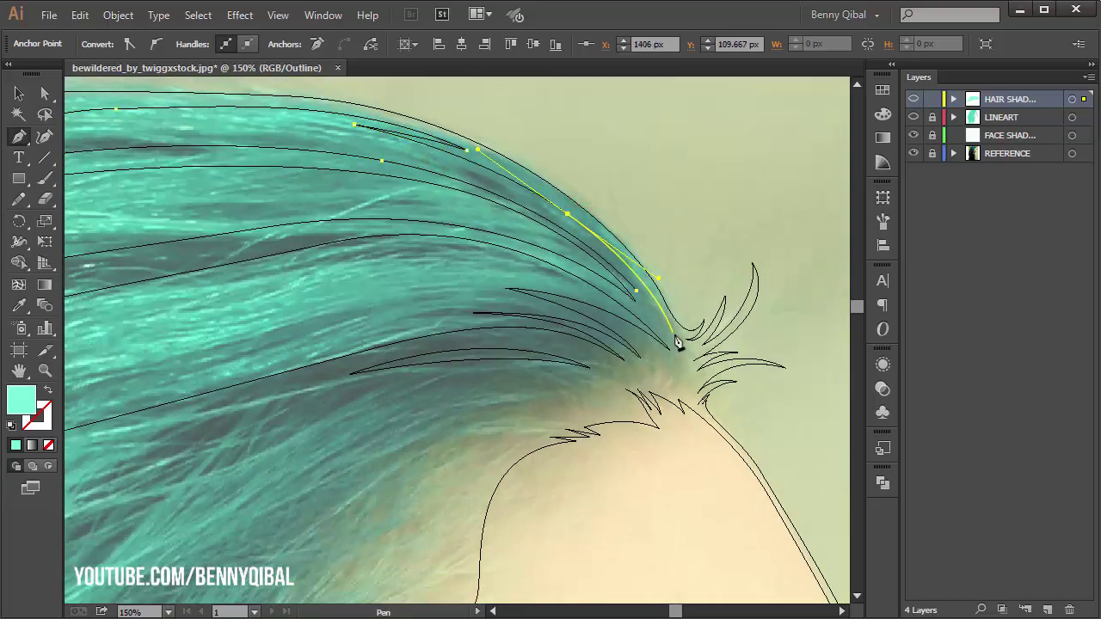
{"action": "left_click_drag", "start_coordinate": [678, 338], "coordinate": [637, 297]}
{"action": "left_click", "coordinate": [636, 296], "text": "ctrl"}
{"action": "key", "text": "ctrl+minus"}
{"action": "key", "text": "ctrl+minus"}
{"action": "left_click_drag", "start_coordinate": [511, 229], "coordinate": [599, 197]}
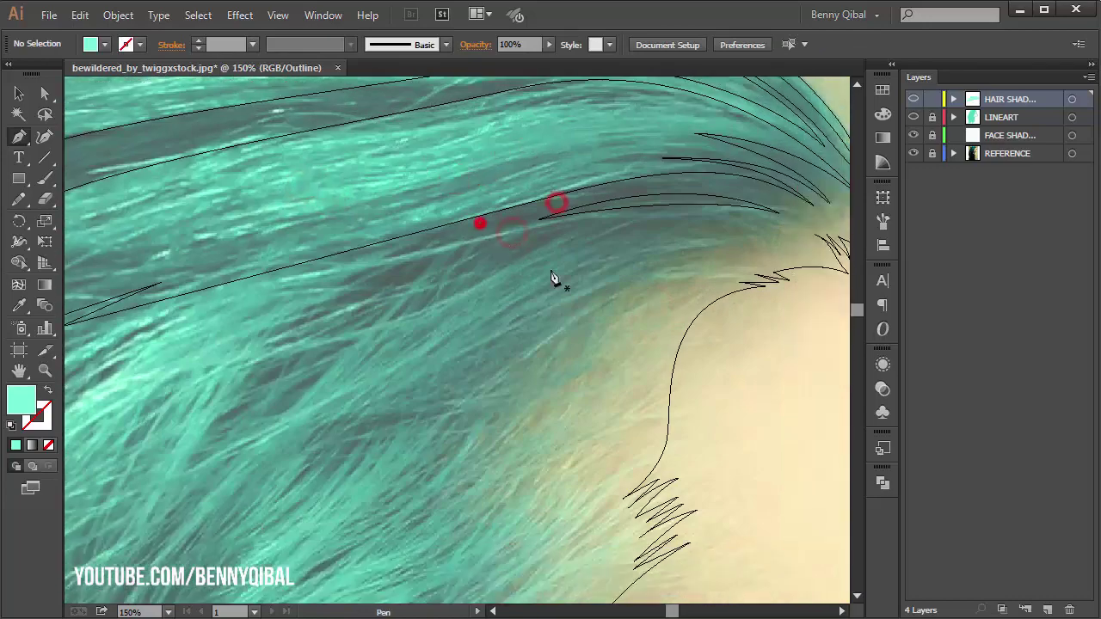
Begin a shading strand at the forehead hairline with curved and corner anchors
{"action": "left_click", "coordinate": [689, 175]}
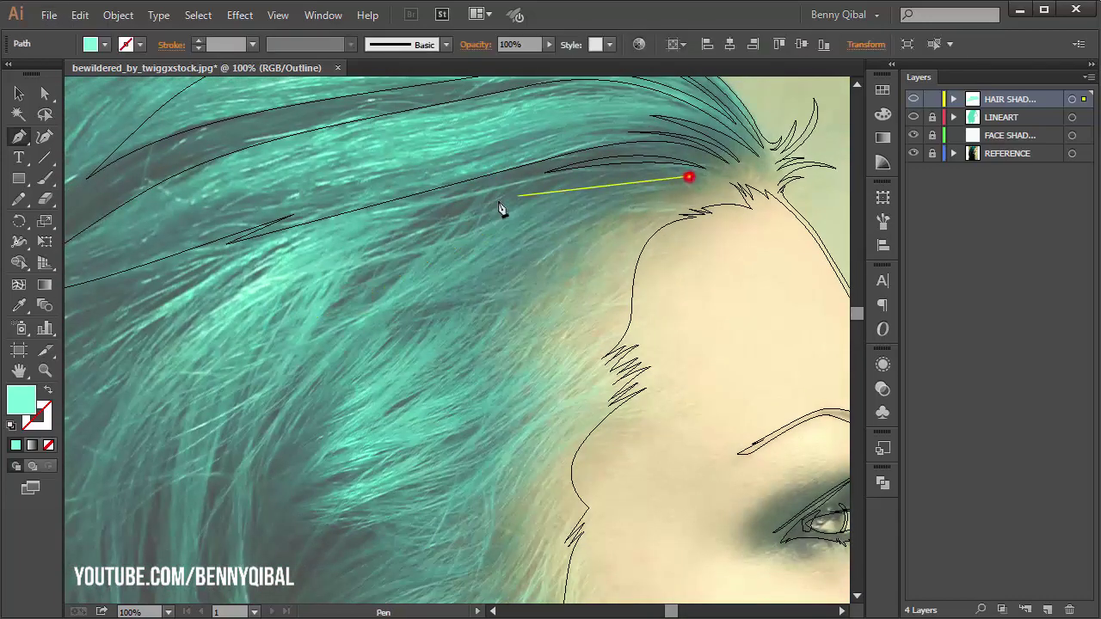
{"action": "left_click_drag", "start_coordinate": [456, 216], "coordinate": [338, 269]}
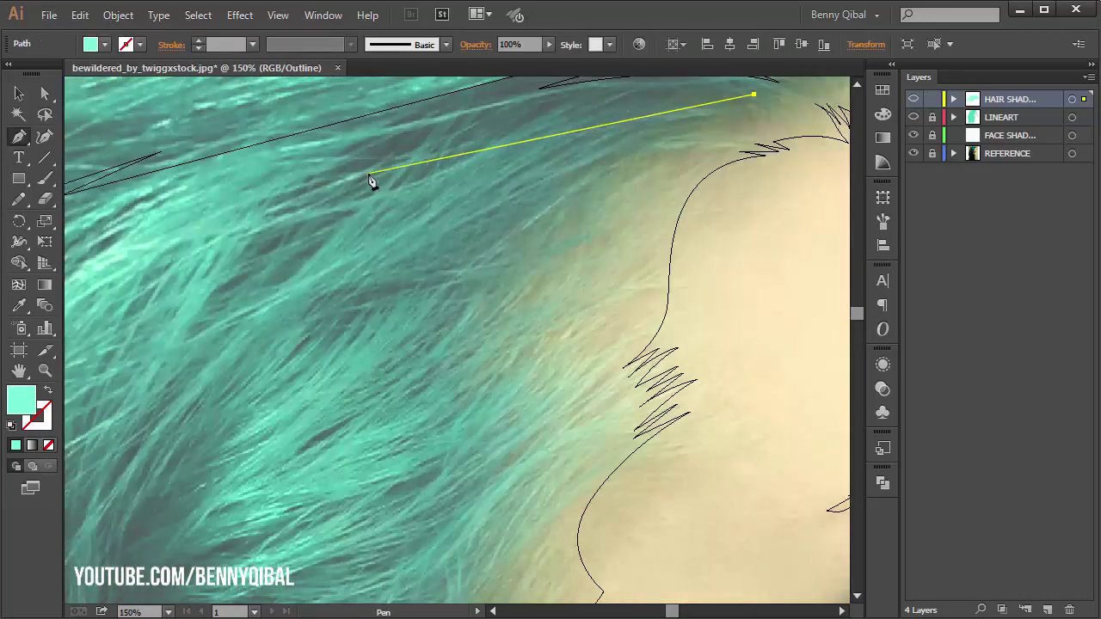
{"action": "left_click_drag", "start_coordinate": [370, 181], "coordinate": [150, 342]}
{"action": "left_click", "coordinate": [591, 212]}
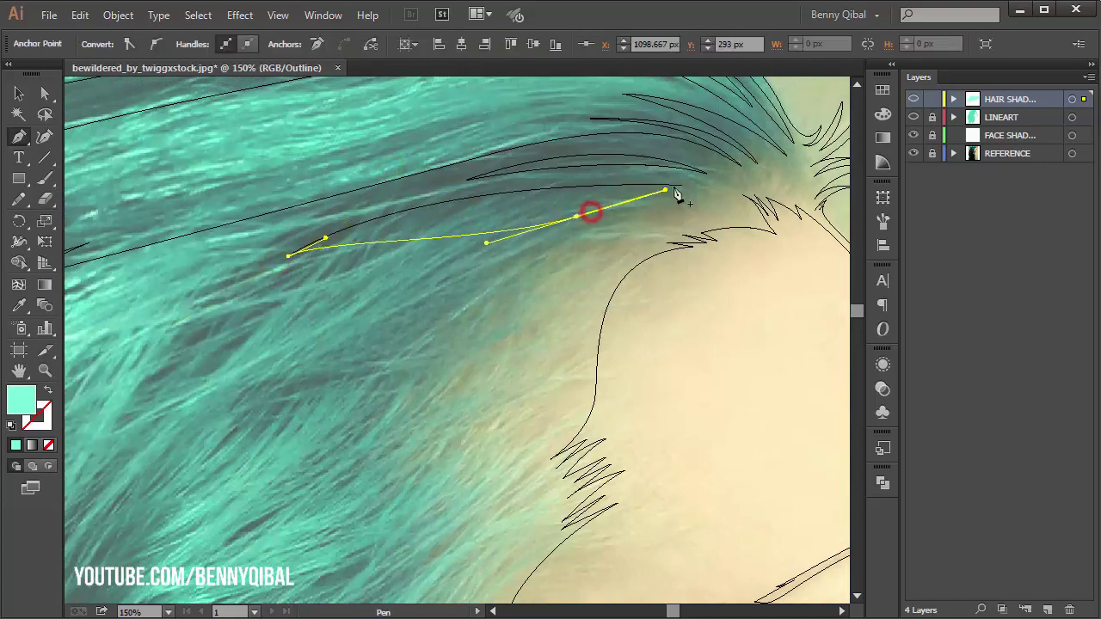
{"action": "left_click", "coordinate": [676, 180], "text": "ctrl+alt"}
{"action": "left_click", "coordinate": [560, 265], "text": "ctrl+alt"}
Continue the strand down the side hair and close it at its top
{"action": "left_click_drag", "start_coordinate": [525, 237], "coordinate": [421, 252]}
{"action": "left_click_drag", "start_coordinate": [260, 256], "coordinate": [245, 327]}
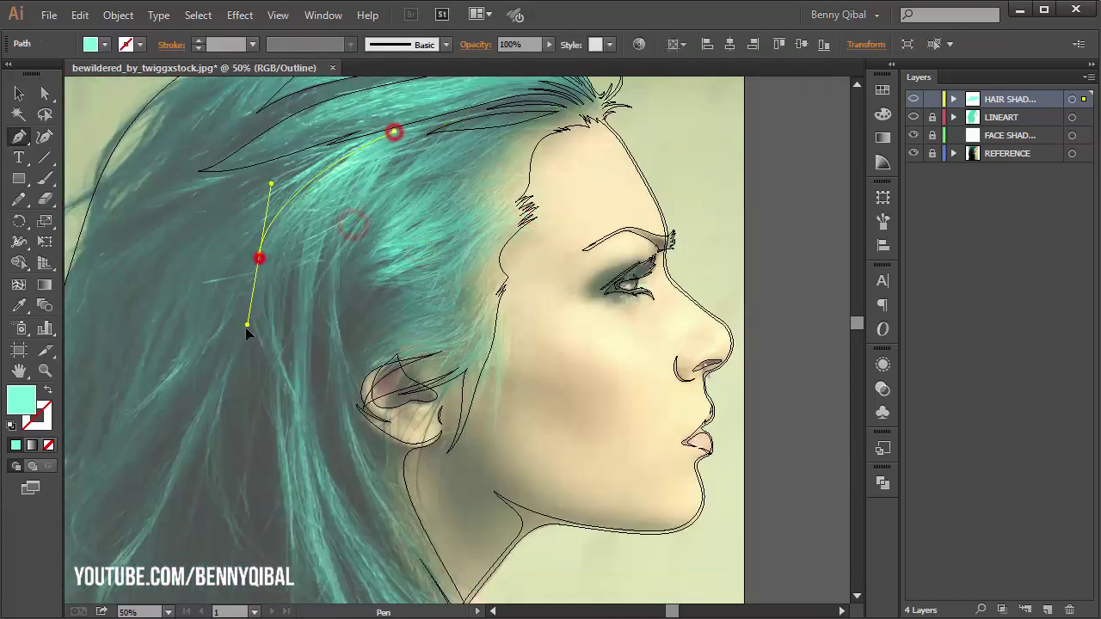
{"action": "left_click_drag", "start_coordinate": [277, 377], "coordinate": [322, 340]}
{"action": "left_click_drag", "start_coordinate": [348, 292], "coordinate": [326, 413]}
{"action": "left_click_drag", "start_coordinate": [320, 276], "coordinate": [340, 196]}
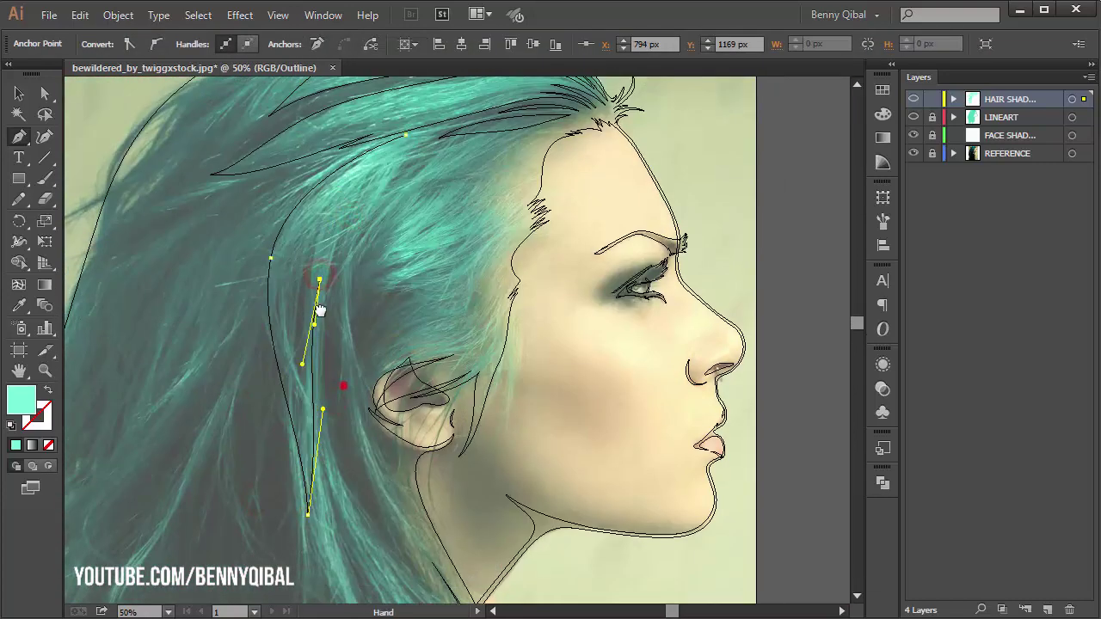
{"action": "left_click_drag", "start_coordinate": [320, 309], "coordinate": [296, 228]}
{"action": "left_click_drag", "start_coordinate": [310, 462], "coordinate": [333, 520]}
{"action": "mouse_move", "coordinate": [330, 142]}
{"action": "left_mouse_down"}
{"action": "mouse_move", "coordinate": [352, 211]}
{"action": "mouse_move", "coordinate": [392, 148]}
{"action": "left_mouse_up"}
{"action": "key", "text": "ctrl+plus"}
{"action": "key", "text": "ctrl+plus"}
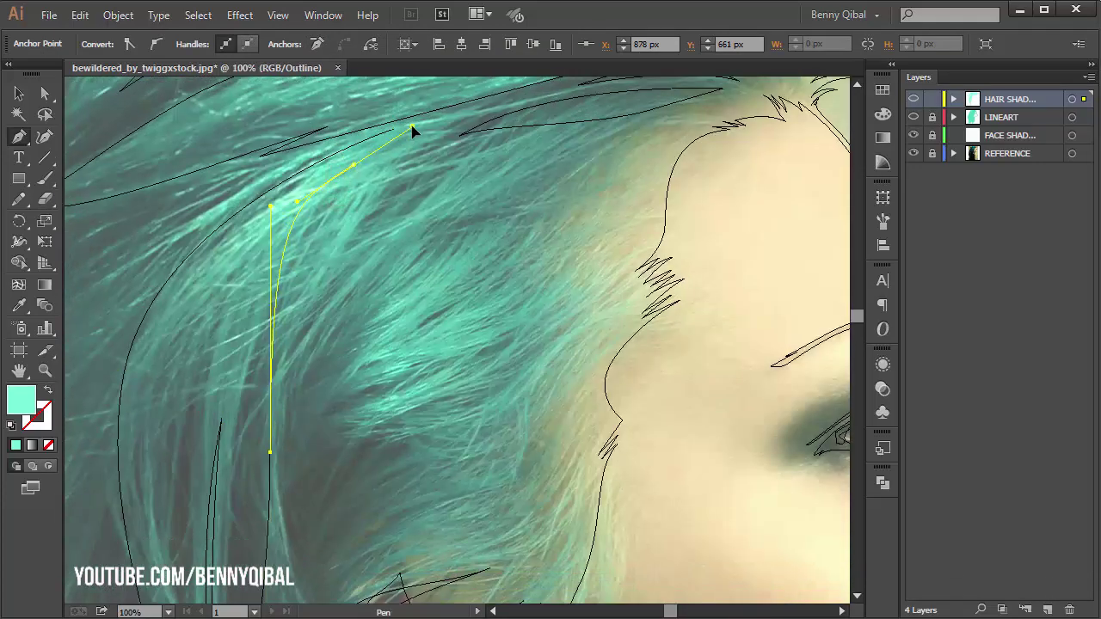
{"action": "left_click_drag", "start_coordinate": [245, 304], "coordinate": [241, 309]}
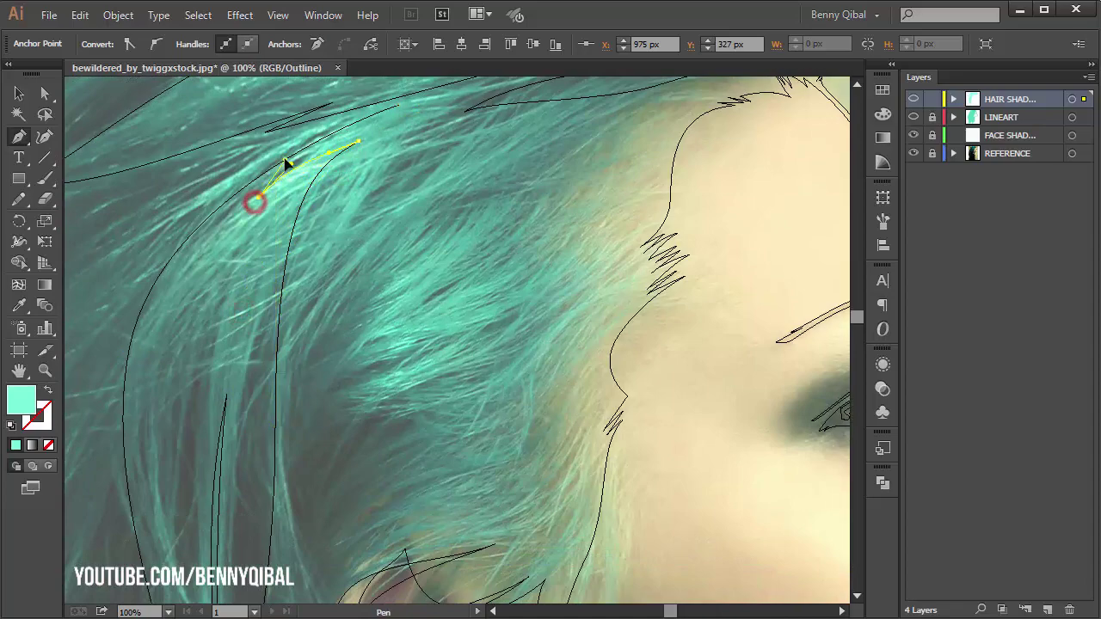
{"action": "left_click", "coordinate": [398, 106], "text": "ctrl"}
Draw a curved shading strand in the hair above the temple
{"action": "left_click", "coordinate": [438, 140], "text": "ctrl+alt"}
{"action": "left_click", "coordinate": [381, 238], "text": "ctrl+alt"}
{"action": "left_click", "coordinate": [405, 307], "text": "ctrl"}
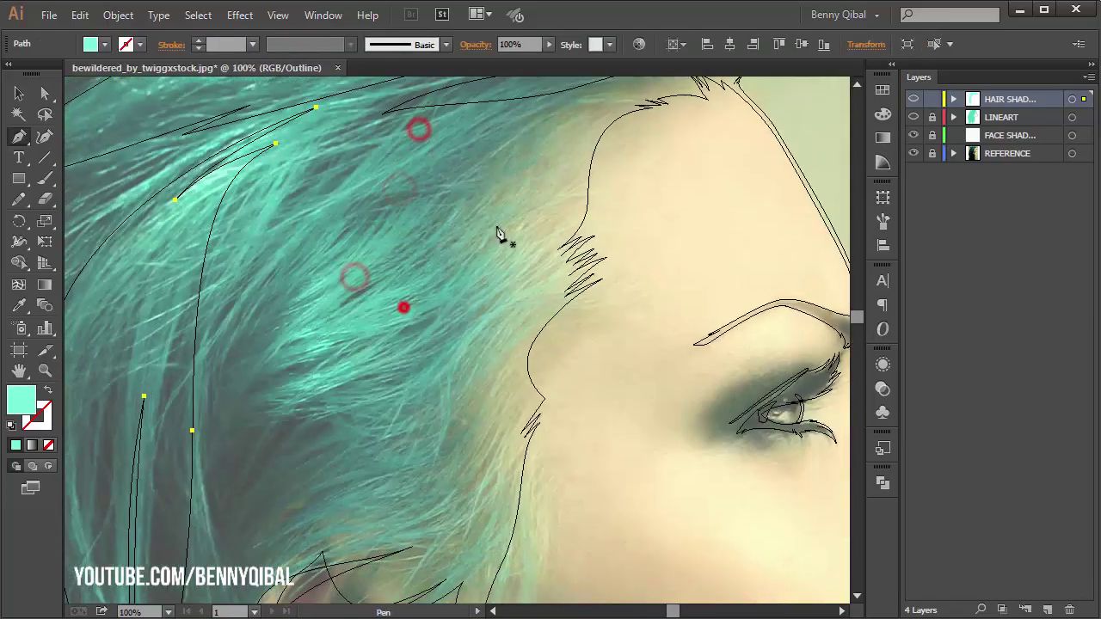
{"action": "left_click", "coordinate": [498, 225]}
{"action": "left_click_drag", "start_coordinate": [302, 322], "coordinate": [381, 322]}
{"action": "left_click", "coordinate": [501, 198]}
{"action": "left_click_drag", "start_coordinate": [310, 324], "coordinate": [389, 302]}
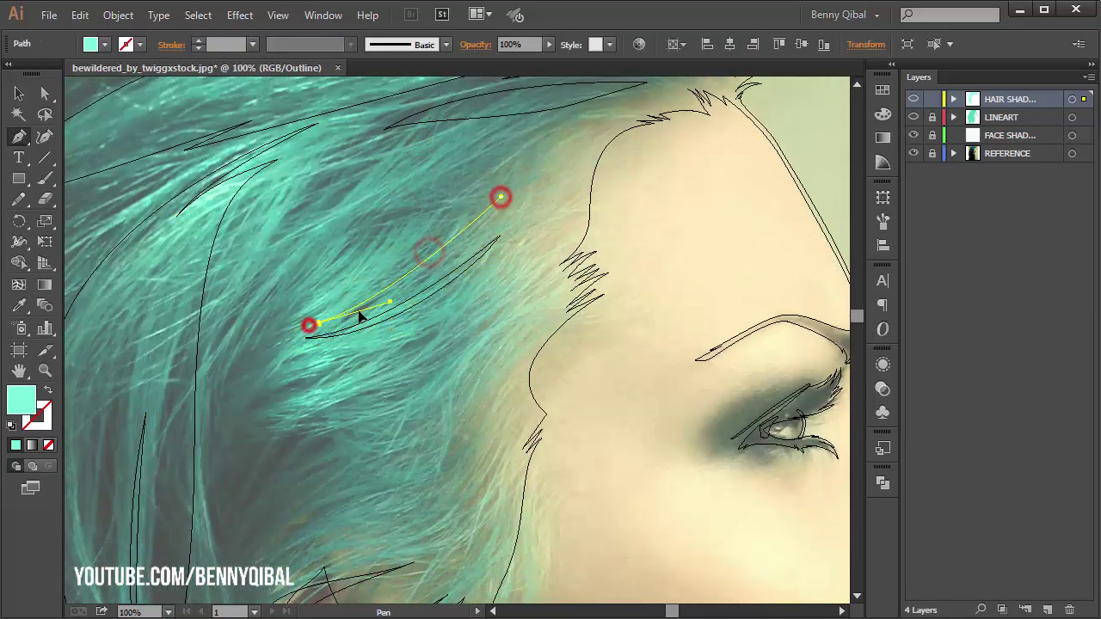
Trace a pointed, closed shading strand in the hair above the ear
{"action": "left_click_drag", "start_coordinate": [386, 523], "coordinate": [416, 327]}
{"action": "left_click", "coordinate": [499, 282]}
{"action": "left_click_drag", "start_coordinate": [344, 359], "coordinate": [439, 341]}
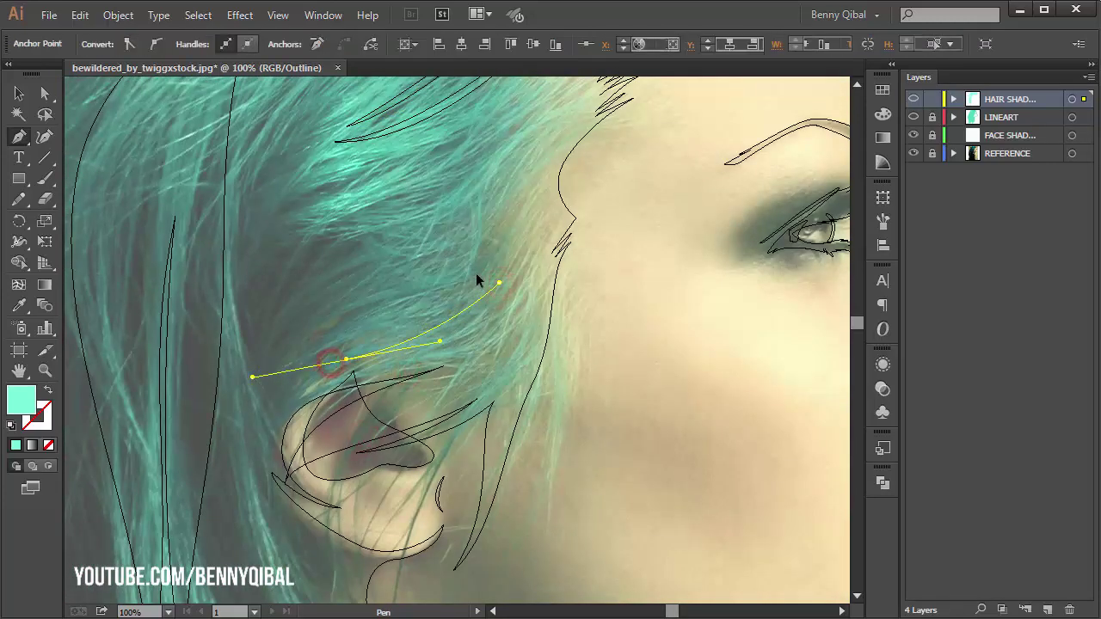
{"action": "left_click", "coordinate": [503, 262], "text": "ctrl"}
{"action": "left_click", "coordinate": [526, 231], "text": "ctrl"}
{"action": "left_click_drag", "start_coordinate": [426, 383], "coordinate": [451, 351]}
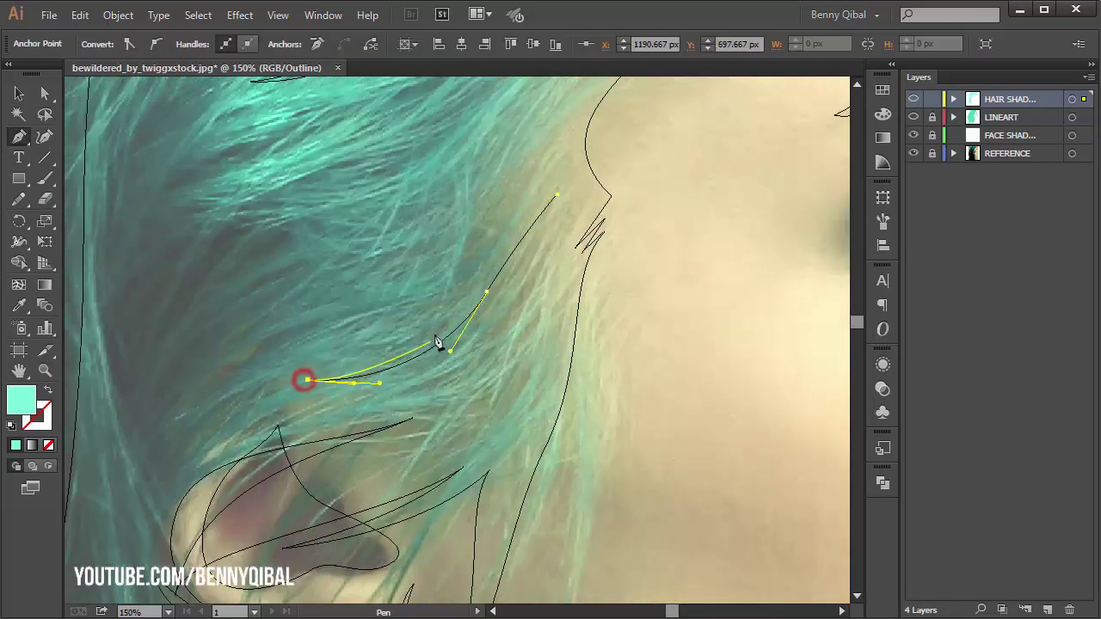
{"action": "left_click_drag", "start_coordinate": [514, 242], "coordinate": [489, 296]}
{"action": "left_click", "coordinate": [416, 369], "text": "alt"}
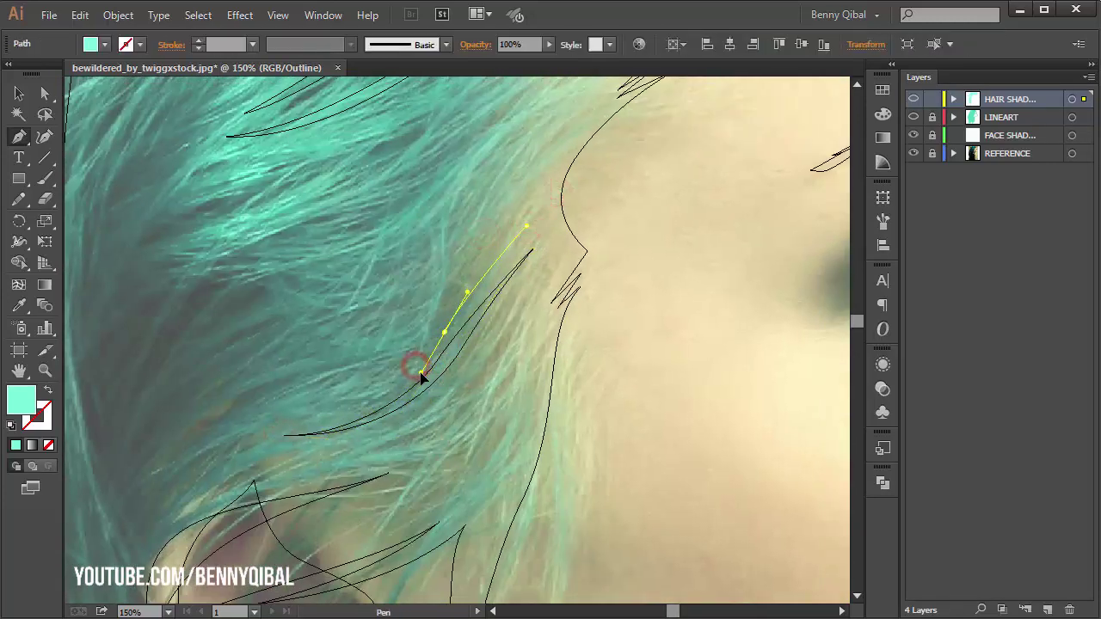
{"action": "left_click_drag", "start_coordinate": [228, 416], "coordinate": [126, 403]}
{"action": "left_click_drag", "start_coordinate": [428, 313], "coordinate": [483, 245]}
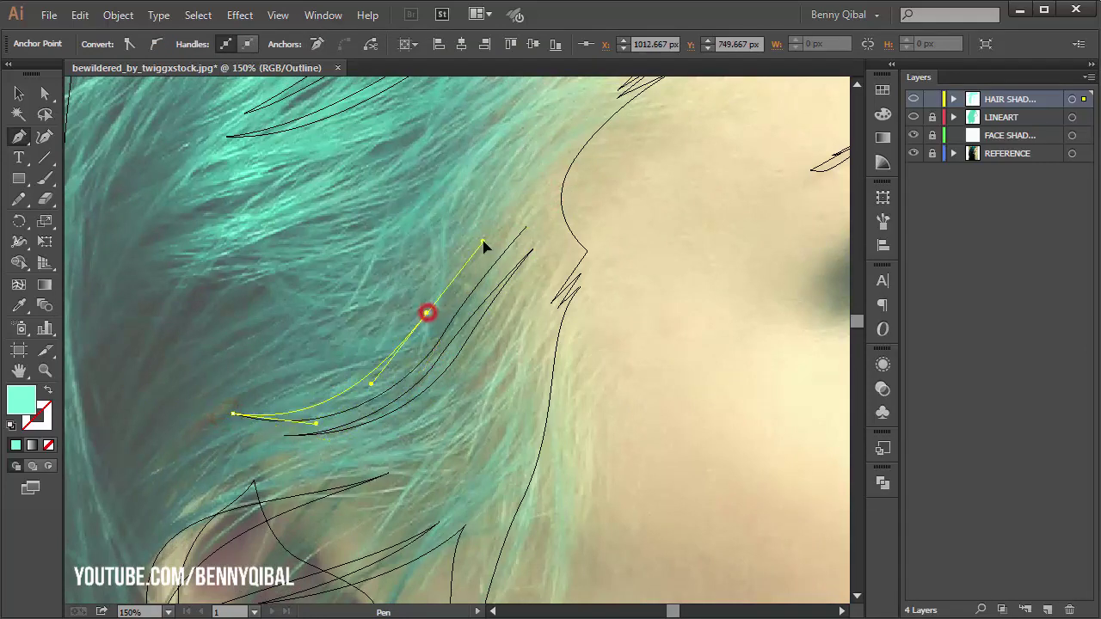
{"action": "left_click", "coordinate": [527, 232]}
{"action": "key", "text": "ctrl+0"}
{"action": "key", "text": "ctrl+1"}
Start another pointed shading strand in the temple hair
{"action": "left_click_drag", "start_coordinate": [282, 362], "coordinate": [343, 363]}
{"action": "left_click_drag", "start_coordinate": [404, 305], "coordinate": [450, 290]}
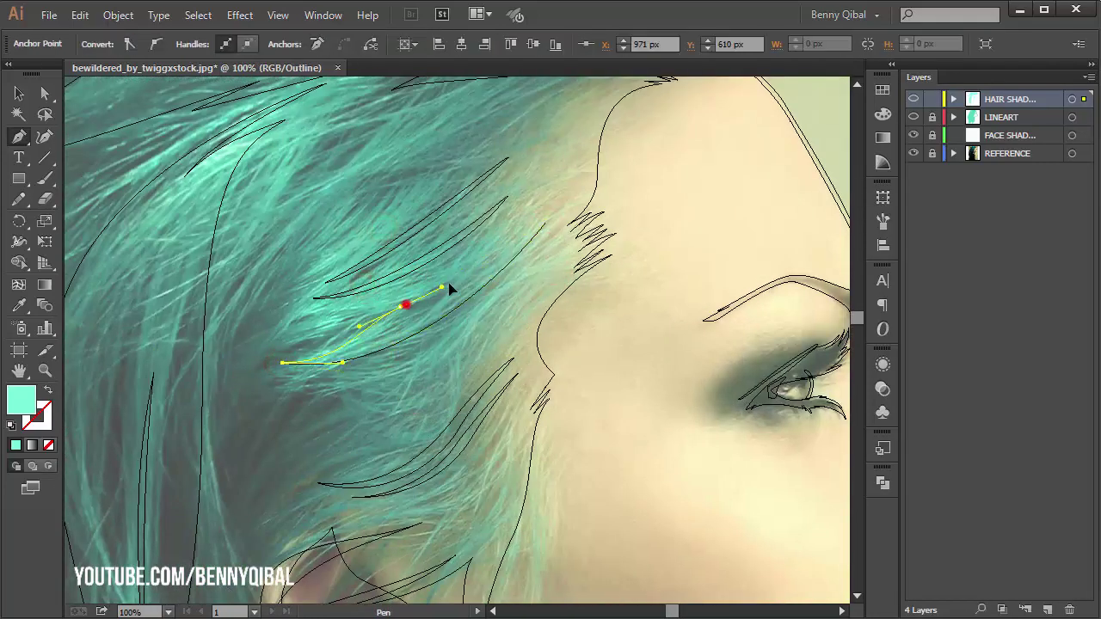
{"action": "left_click_drag", "start_coordinate": [548, 230], "coordinate": [524, 270]}
{"action": "left_click", "coordinate": [522, 265]}
Start a new curved strand in the temple hair and continue it from its end anchor
{"action": "key", "text": "ctrl+plus"}
{"action": "key", "text": "ctrl+plus"}
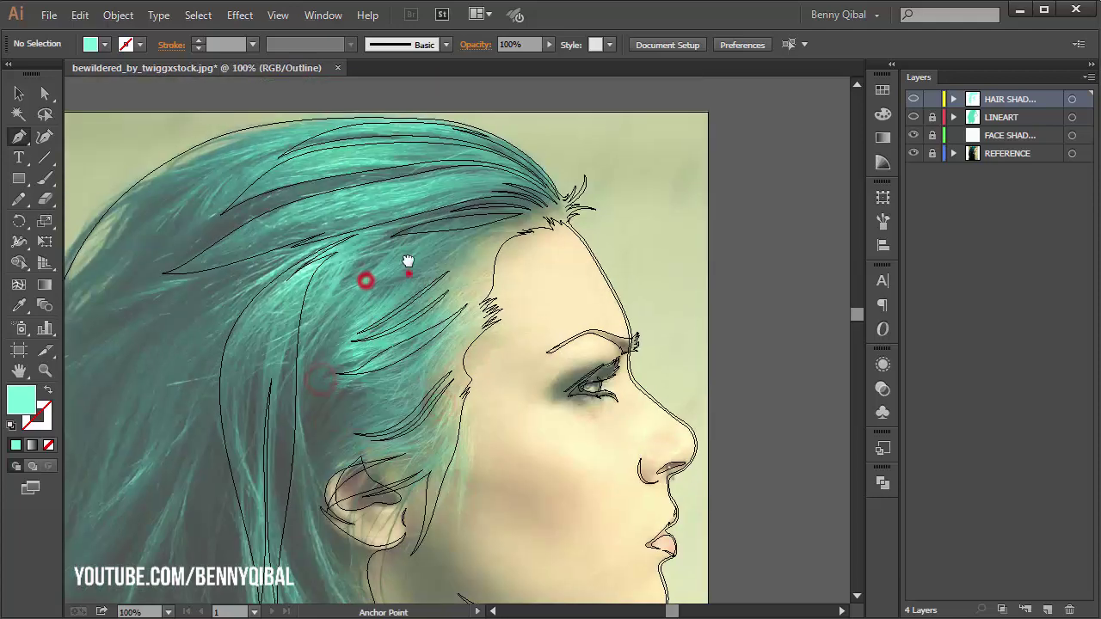
{"action": "left_click", "coordinate": [570, 182]}
{"action": "left_click_drag", "start_coordinate": [359, 277], "coordinate": [570, 201]}
{"action": "mouse_move", "coordinate": [293, 365]}
{"action": "left_mouse_down"}
{"action": "mouse_move", "coordinate": [336, 319]}
{"action": "mouse_move", "coordinate": [344, 207]}
{"action": "mouse_move", "coordinate": [331, 558]}
{"action": "left_mouse_up"}
{"action": "mouse_move", "coordinate": [383, 164]}
{"action": "left_mouse_down"}
{"action": "mouse_move", "coordinate": [330, 328]}
{"action": "mouse_move", "coordinate": [295, 239]}
{"action": "left_mouse_up"}
{"action": "left_click", "coordinate": [355, 276]}
Extend the strand with curved anchors below the ear and down along the neck hair
{"action": "key", "text": "ctrl+minus"}
{"action": "left_click_drag", "start_coordinate": [342, 361], "coordinate": [392, 417]}
{"action": "left_click_drag", "start_coordinate": [398, 479], "coordinate": [366, 402]}
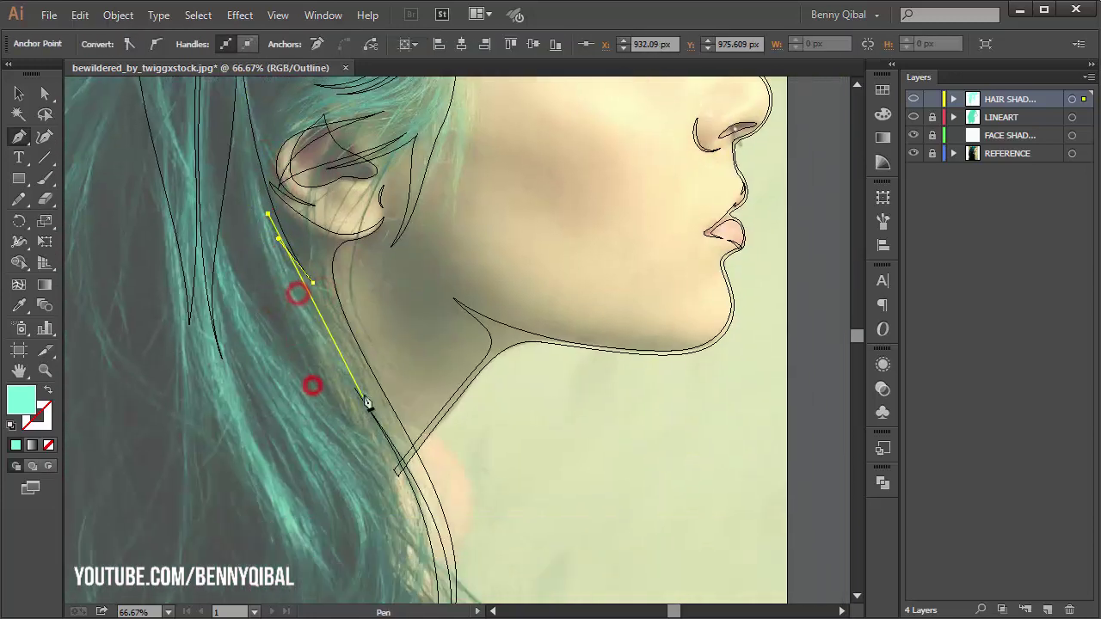
{"action": "left_click_drag", "start_coordinate": [263, 160], "coordinate": [262, 243]}
{"action": "left_click_drag", "start_coordinate": [254, 284], "coordinate": [238, 168]}
{"action": "left_click_drag", "start_coordinate": [233, 315], "coordinate": [226, 152]}
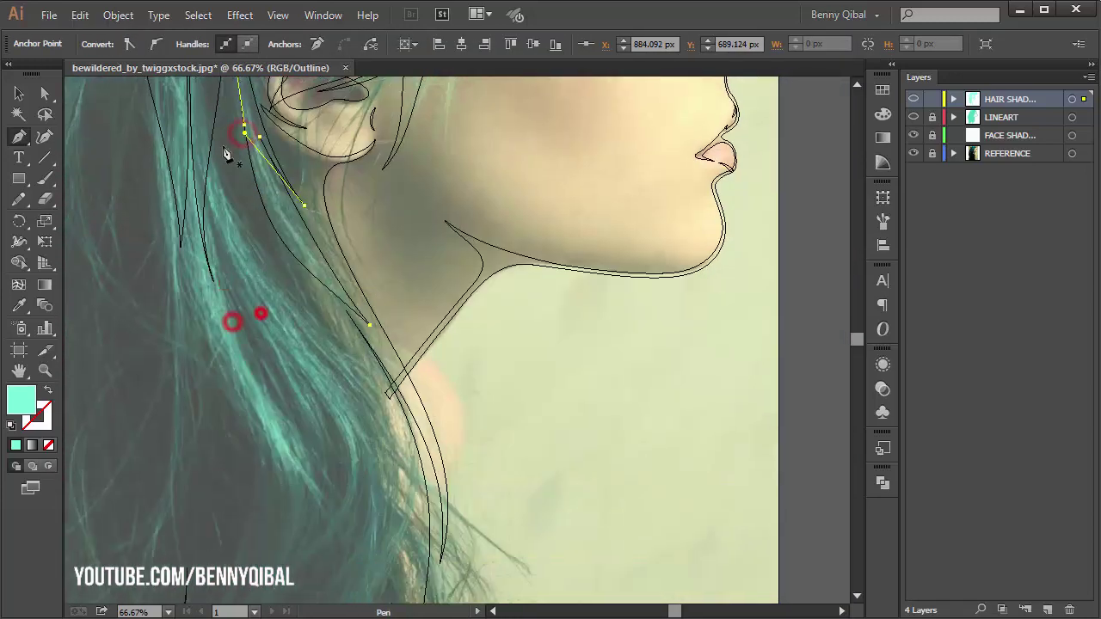
Add curved points along the neck strand, shaping its lower and upper curves
{"action": "key", "text": "ctrl+minus"}
{"action": "left_click_drag", "start_coordinate": [311, 323], "coordinate": [368, 364]}
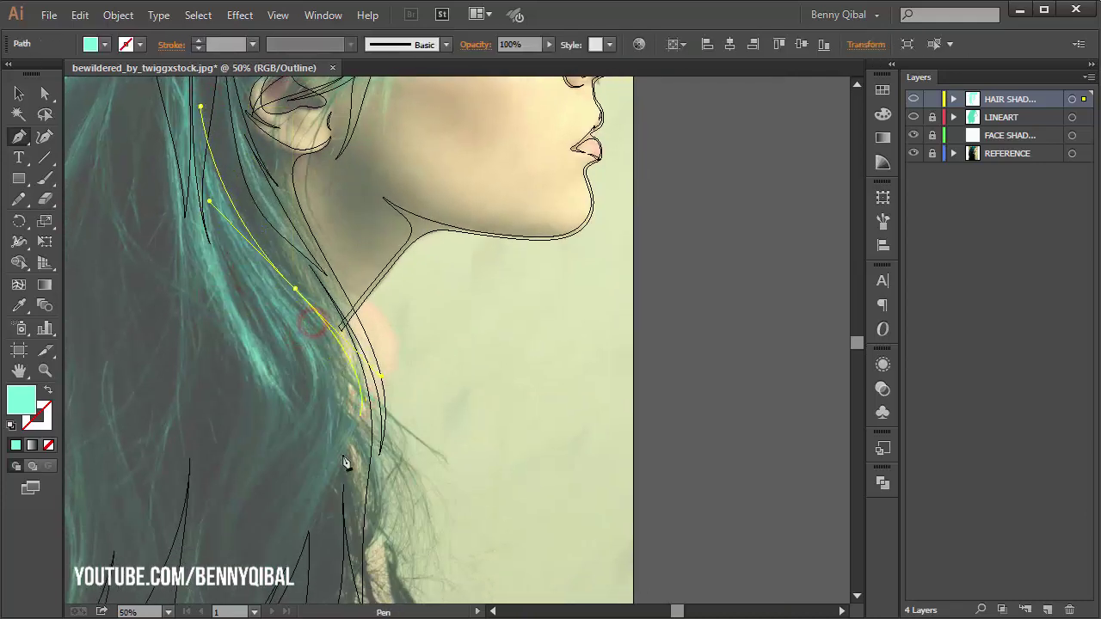
{"action": "left_click_drag", "start_coordinate": [323, 508], "coordinate": [283, 556]}
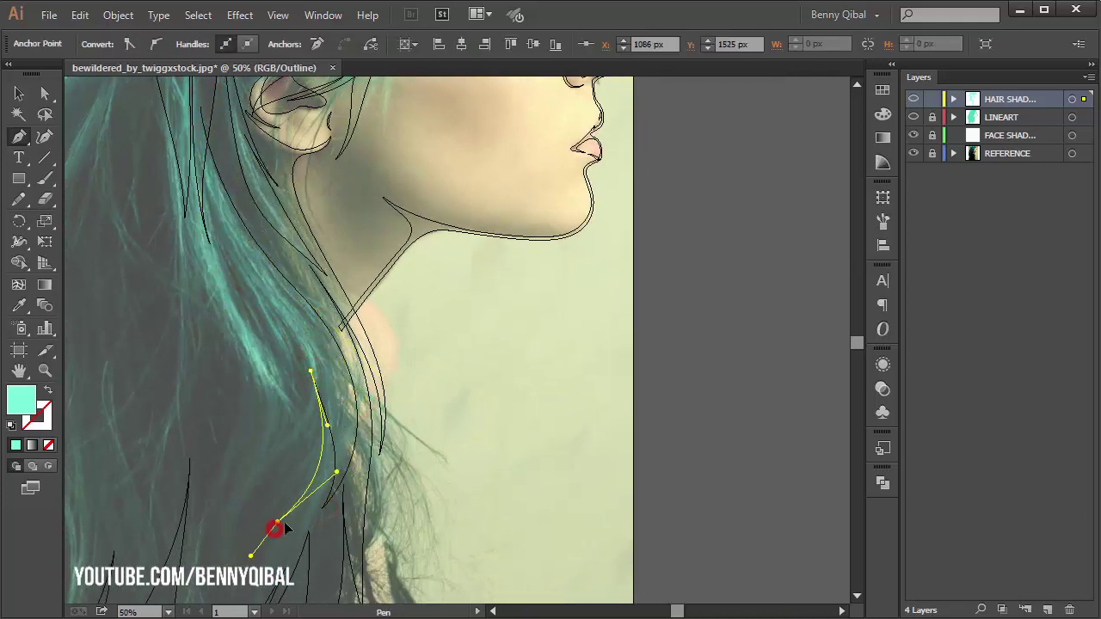
{"action": "left_click_drag", "start_coordinate": [225, 241], "coordinate": [220, 301]}
{"action": "left_click_drag", "start_coordinate": [186, 209], "coordinate": [188, 178]}
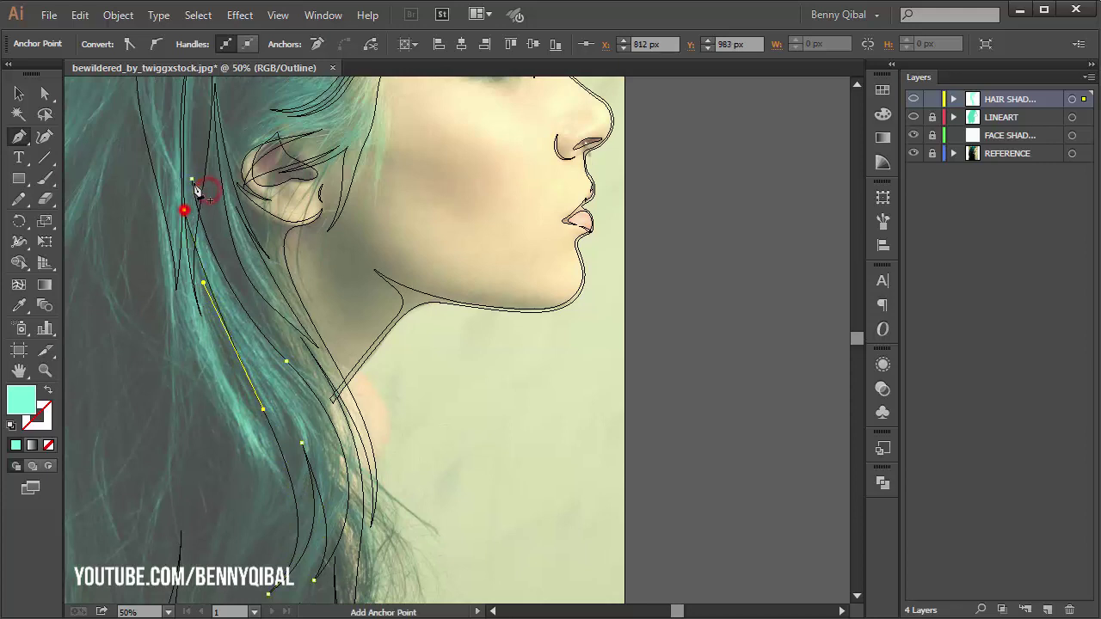
{"action": "left_click_drag", "start_coordinate": [203, 317], "coordinate": [226, 180]}
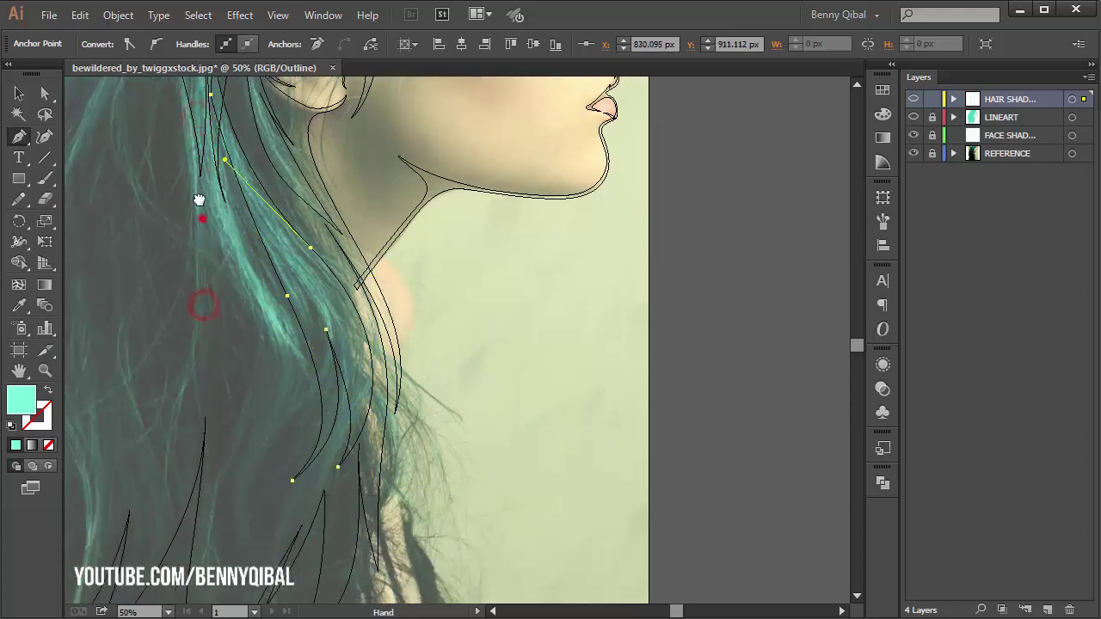
Draw two more curved shading strands in the neck hair, then deselect
{"action": "left_click", "coordinate": [287, 315]}
{"action": "left_click_drag", "start_coordinate": [266, 487], "coordinate": [266, 499]}
{"action": "left_click", "coordinate": [255, 253], "text": "ctrl"}
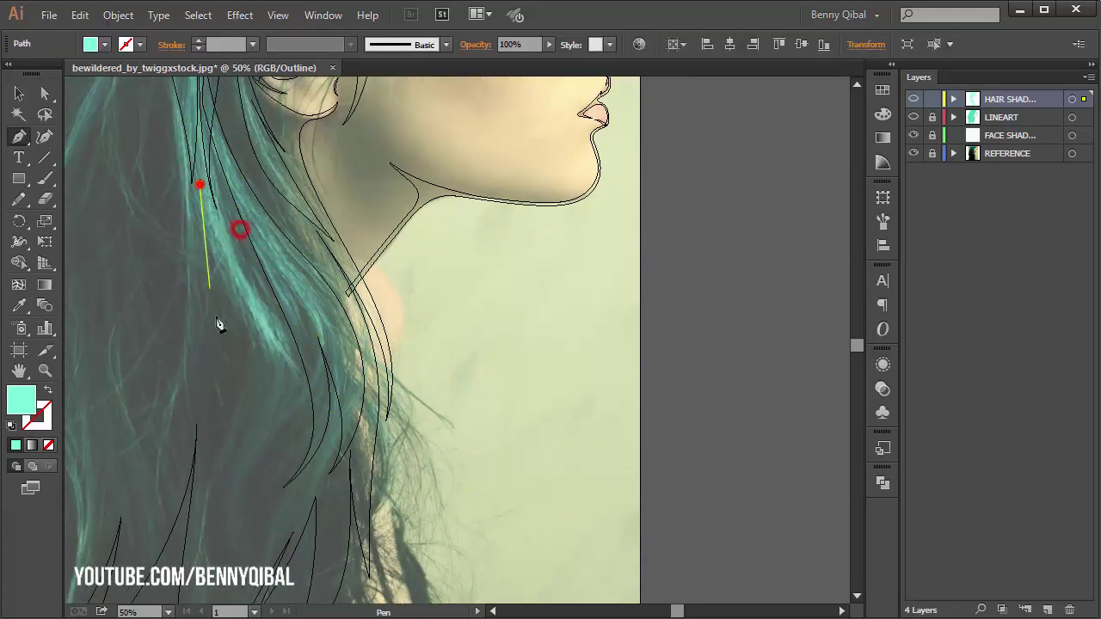
{"action": "left_click_drag", "start_coordinate": [201, 184], "coordinate": [240, 229]}
{"action": "left_click_drag", "start_coordinate": [224, 540], "coordinate": [177, 589]}
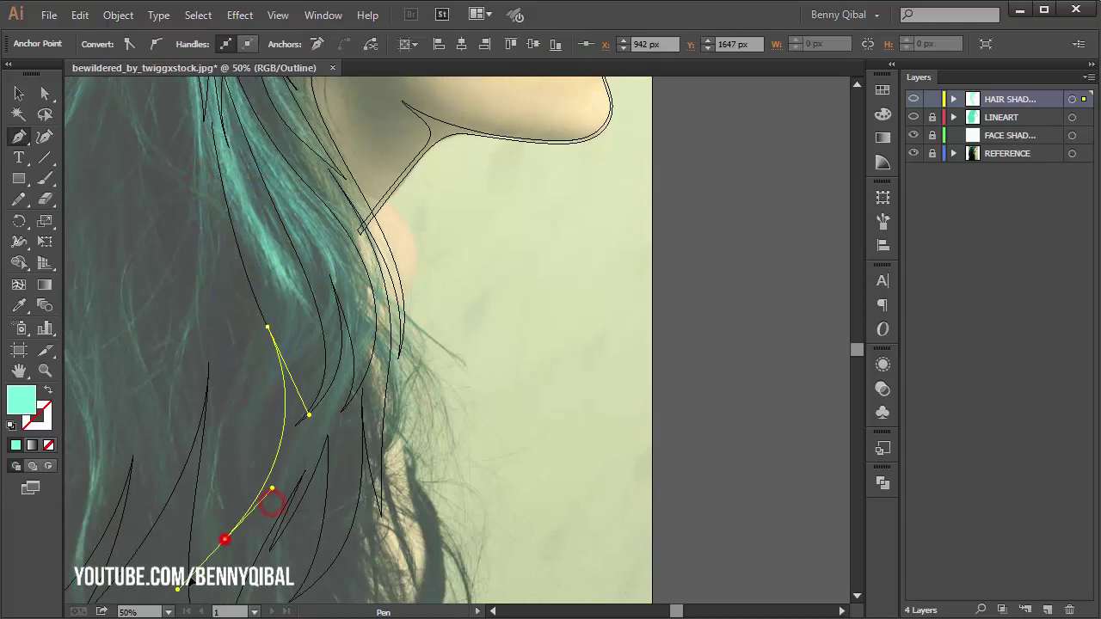
{"action": "scroll", "coordinate": [287, 350], "scroll_direction": "down", "scroll_amount": 1}
{"action": "left_click", "coordinate": [290, 339], "text": "ctrl"}
{"action": "scroll", "coordinate": [290, 322], "scroll_direction": "up", "scroll_amount": 1}
{"action": "scroll", "coordinate": [339, 349], "scroll_direction": "up", "scroll_amount": 1}
Draw a sharply turning strand from the upper hair down to the lower left, ending at the crown
{"action": "left_click_drag", "start_coordinate": [339, 349], "coordinate": [368, 220]}
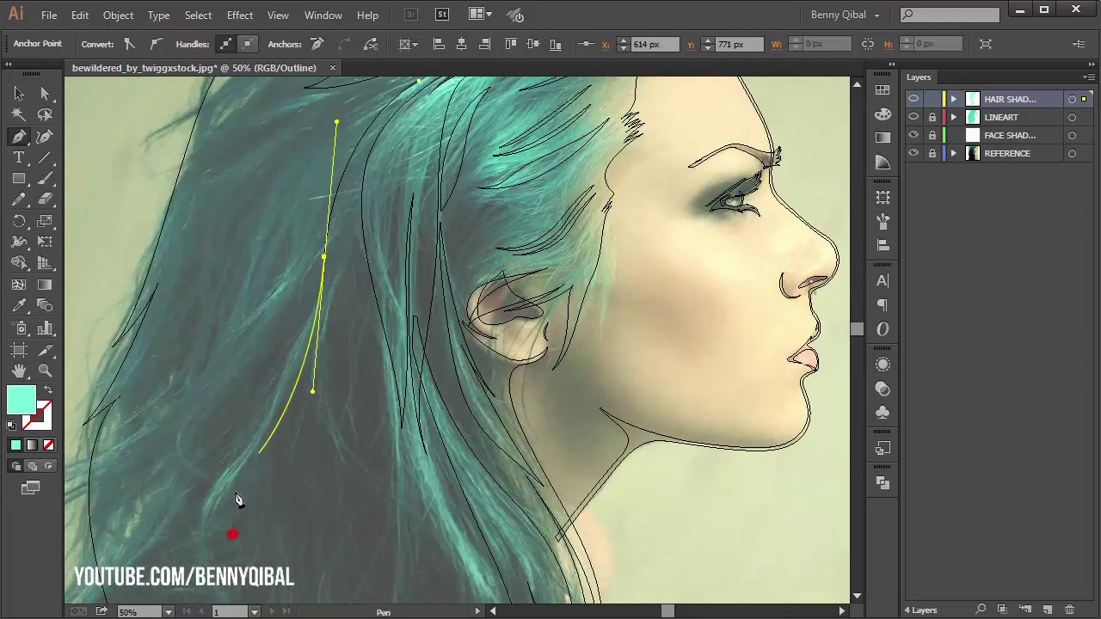
{"action": "left_click_drag", "start_coordinate": [286, 387], "coordinate": [294, 391]}
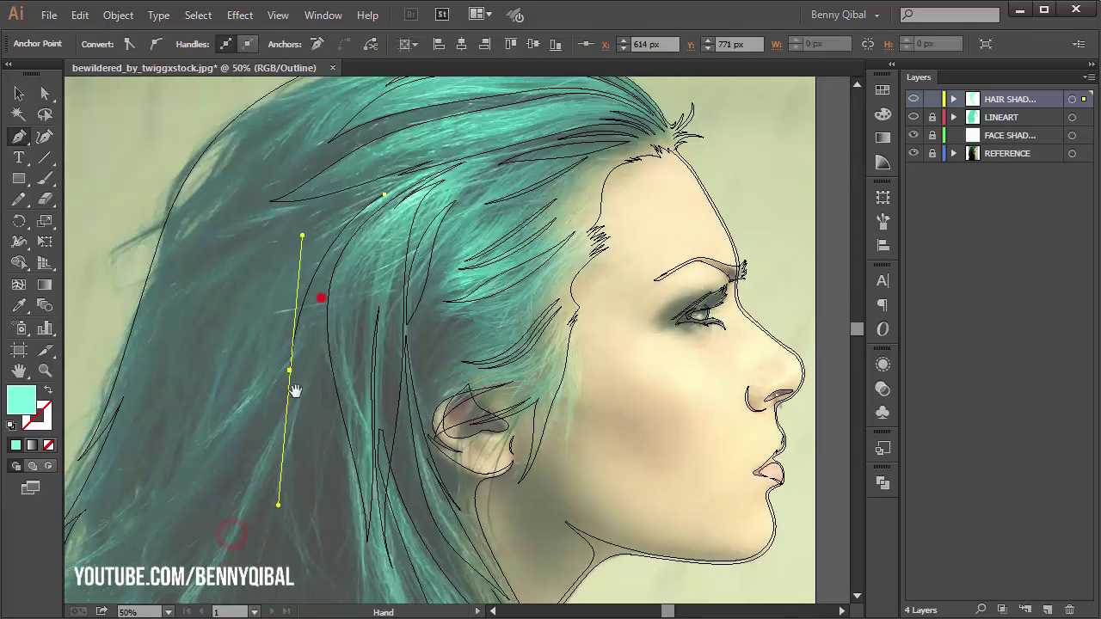
{"action": "left_click", "coordinate": [290, 368]}
{"action": "left_click_drag", "start_coordinate": [145, 470], "coordinate": [290, 462]}
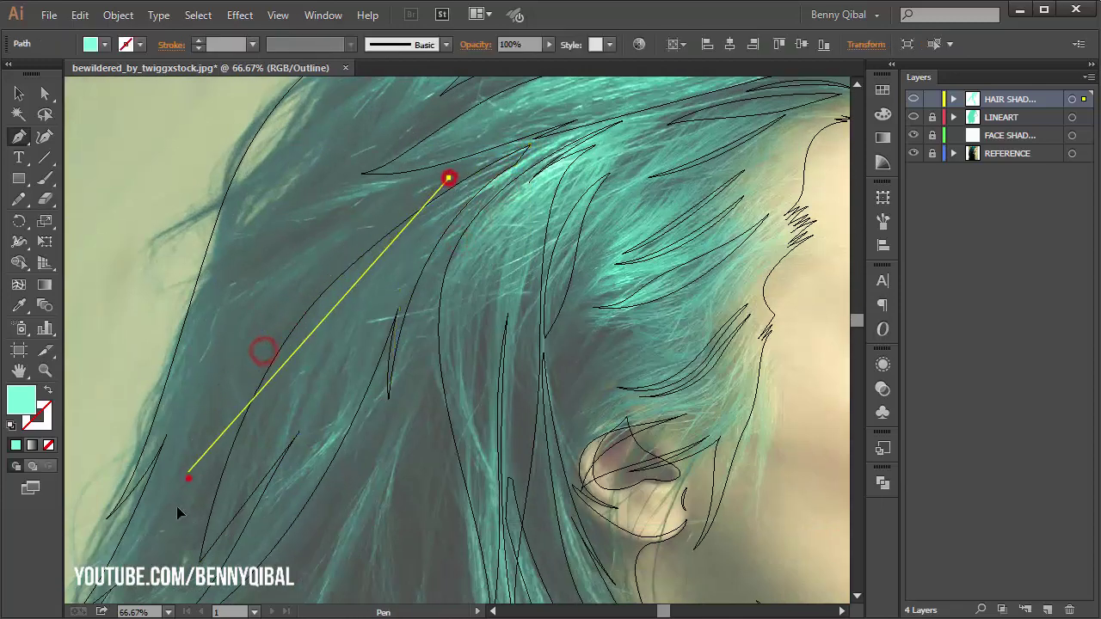
{"action": "left_click_drag", "start_coordinate": [223, 407], "coordinate": [188, 478]}
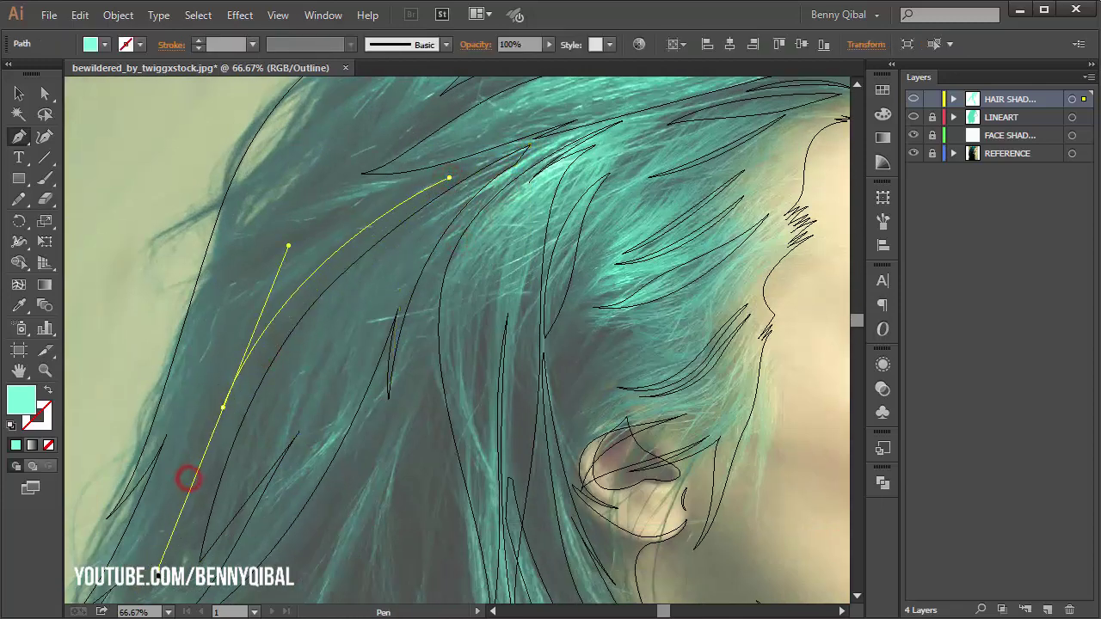
{"action": "left_click", "coordinate": [447, 177]}
{"action": "key", "text": "ctrl+minus"}
{"action": "left_click", "coordinate": [354, 190], "text": "ctrl"}
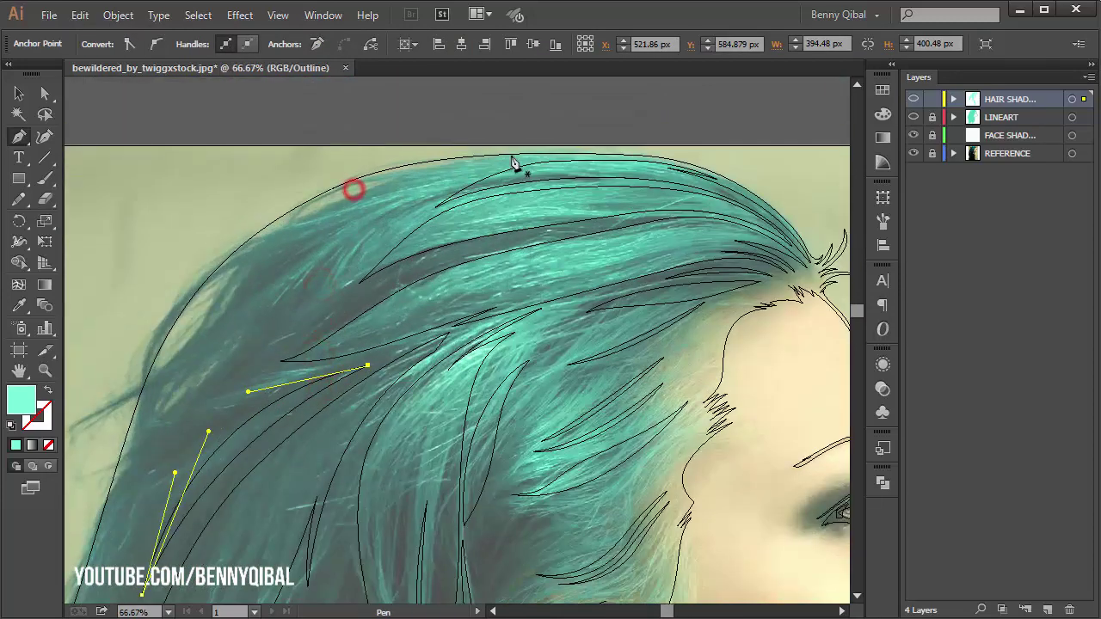
Draw pointed strands curving across the crown to the hair's left edge, then begin a lower-hair strand
{"action": "left_click", "coordinate": [459, 181]}
{"action": "left_click_drag", "start_coordinate": [304, 300], "coordinate": [263, 372]}
{"action": "left_click_drag", "start_coordinate": [162, 369], "coordinate": [184, 398]}
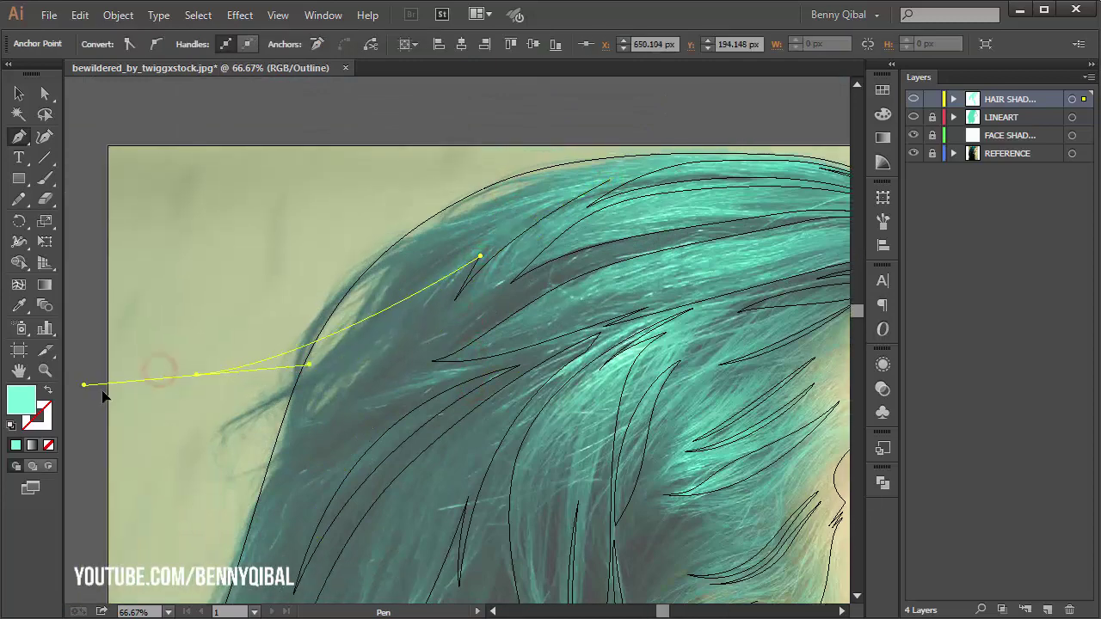
{"action": "key", "text": "ctrl+plus"}
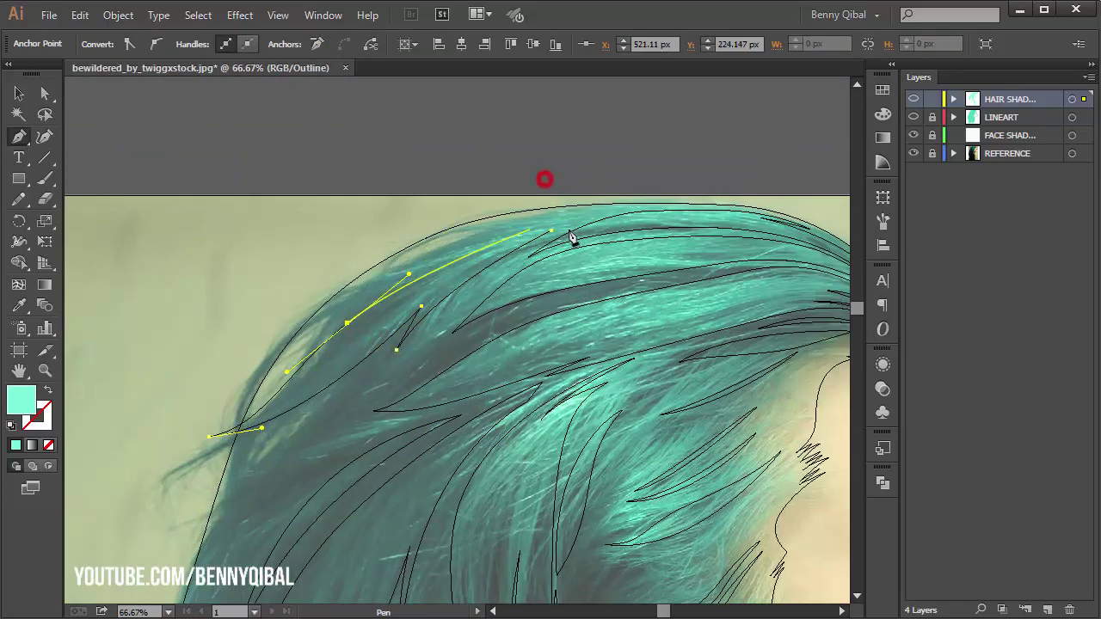
{"action": "left_click_drag", "start_coordinate": [559, 217], "coordinate": [688, 212]}
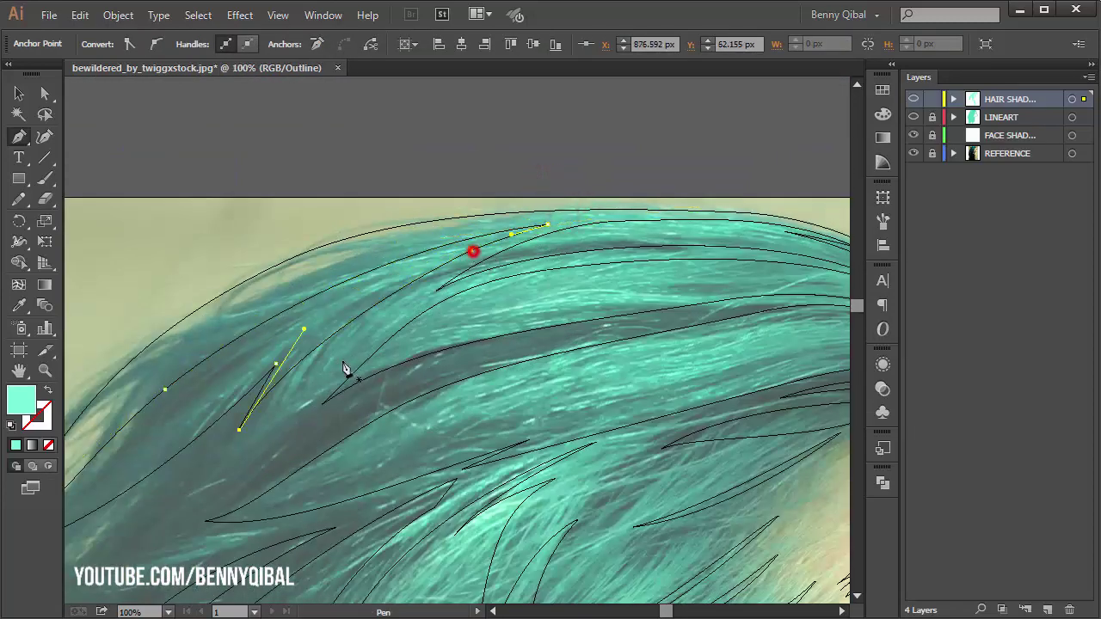
{"action": "left_click_drag", "start_coordinate": [344, 369], "coordinate": [467, 320]}
{"action": "mouse_move", "coordinate": [536, 204]}
{"action": "left_mouse_down"}
{"action": "mouse_move", "coordinate": [317, 385]}
{"action": "mouse_move", "coordinate": [504, 263]}
{"action": "mouse_move", "coordinate": [408, 297]}
{"action": "left_mouse_up"}
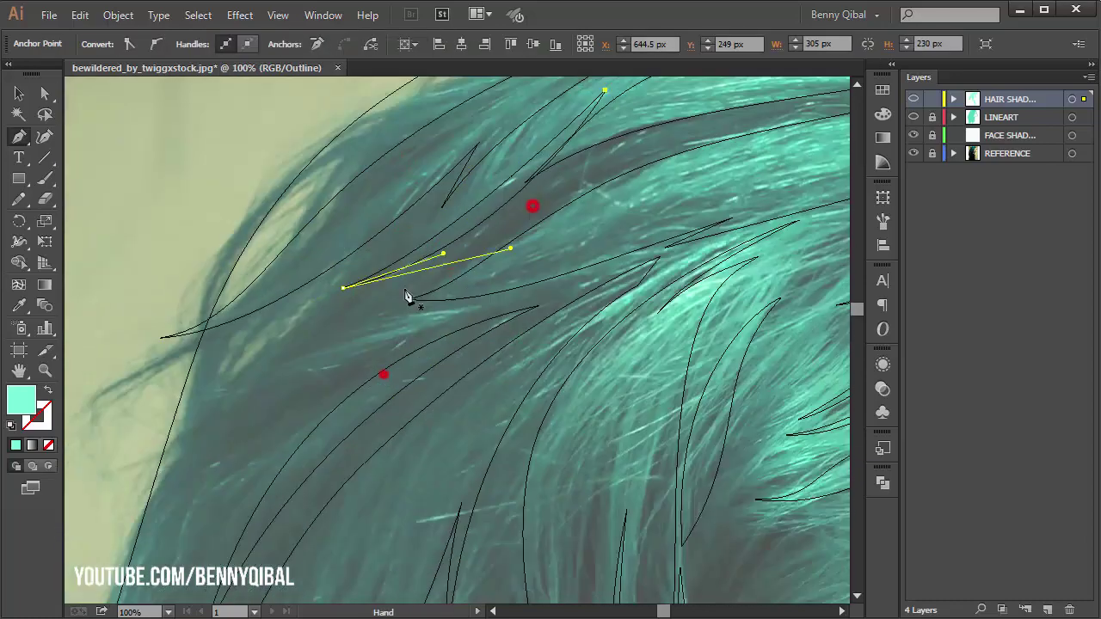
{"action": "key", "text": "ctrl+minus"}
{"action": "left_click_drag", "start_coordinate": [243, 310], "coordinate": [344, 327]}
{"action": "left_click", "coordinate": [496, 251]}
Finish the previous strand and draw a curved strand down through the hair below the ear
{"action": "mouse_move", "coordinate": [279, 392]}
{"action": "left_mouse_down"}
{"action": "mouse_move", "coordinate": [333, 313]}
{"action": "mouse_move", "coordinate": [299, 167]}
{"action": "left_mouse_up"}
{"action": "left_click", "coordinate": [456, 138]}
{"action": "left_click_drag", "start_coordinate": [444, 372], "coordinate": [482, 424]}
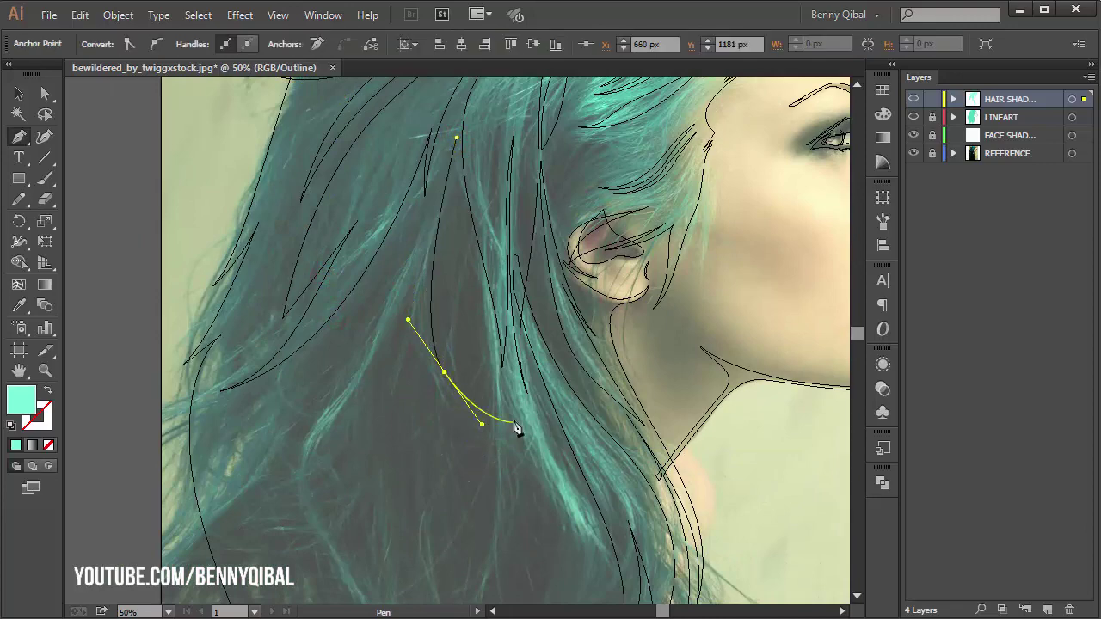
{"action": "left_click_drag", "start_coordinate": [456, 485], "coordinate": [413, 512]}
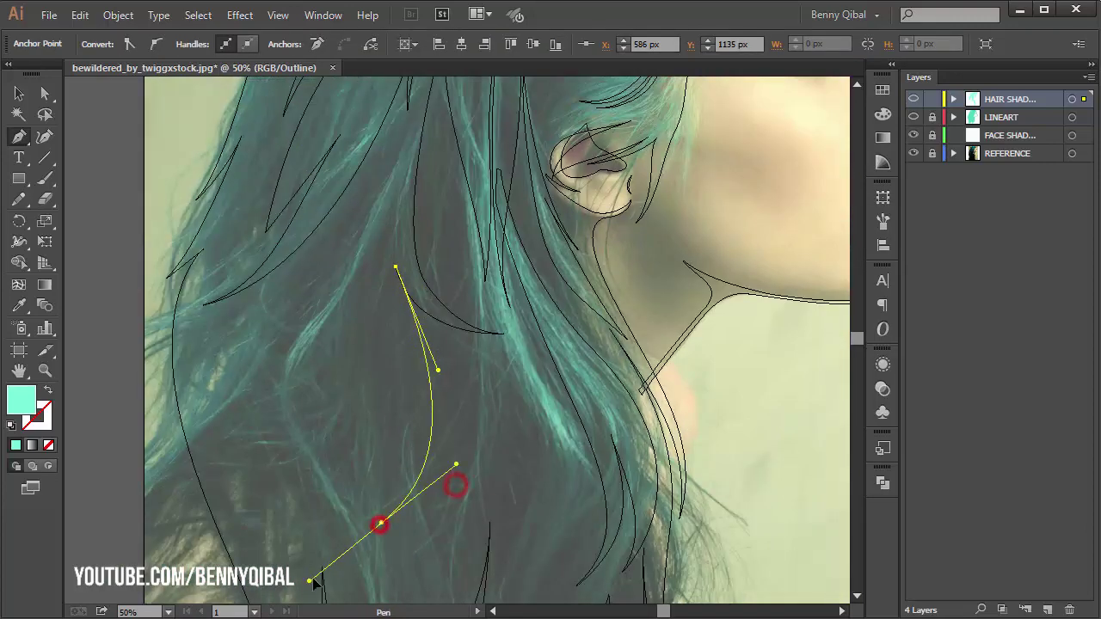
{"action": "key", "text": "ctrl+minus"}
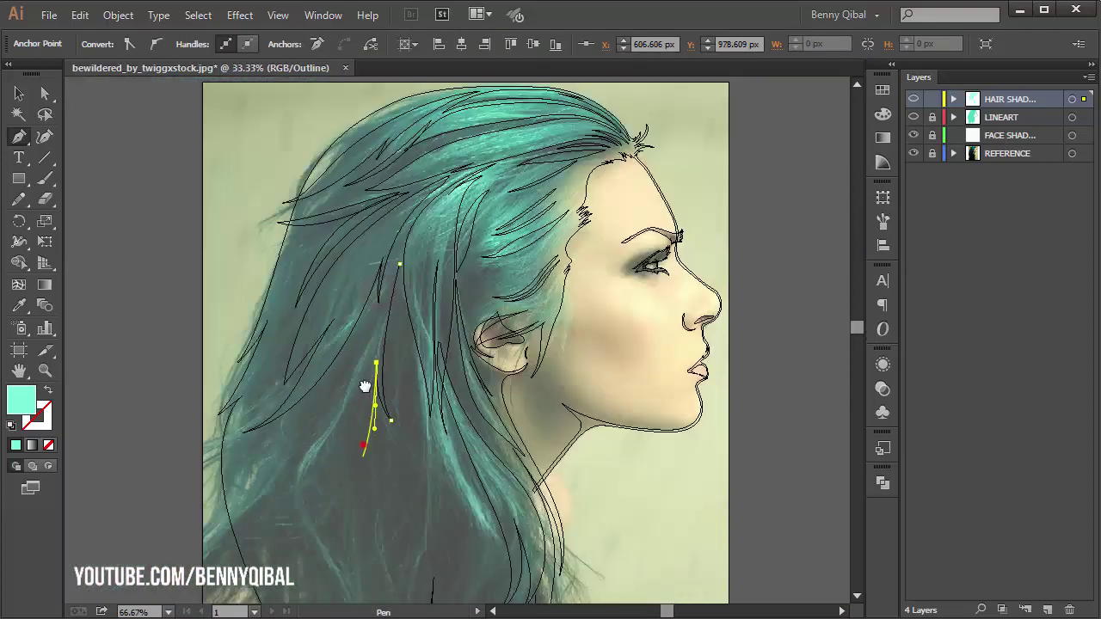
{"action": "left_click_drag", "start_coordinate": [368, 471], "coordinate": [315, 554]}
{"action": "key", "text": "ctrl+plus"}
{"action": "left_click_drag", "start_coordinate": [333, 291], "coordinate": [344, 333]}
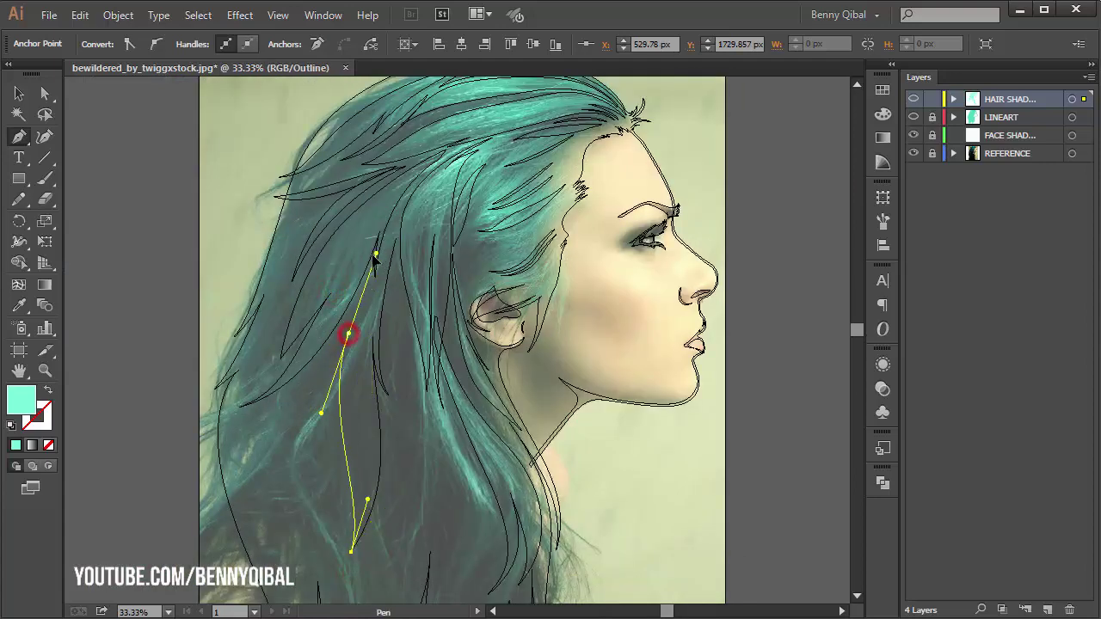
{"action": "key", "text": "ctrl+plus"}
{"action": "left_click", "coordinate": [401, 212]}
Draw a closed strand shape behind the ear
{"action": "key", "text": "ctrl+minus"}
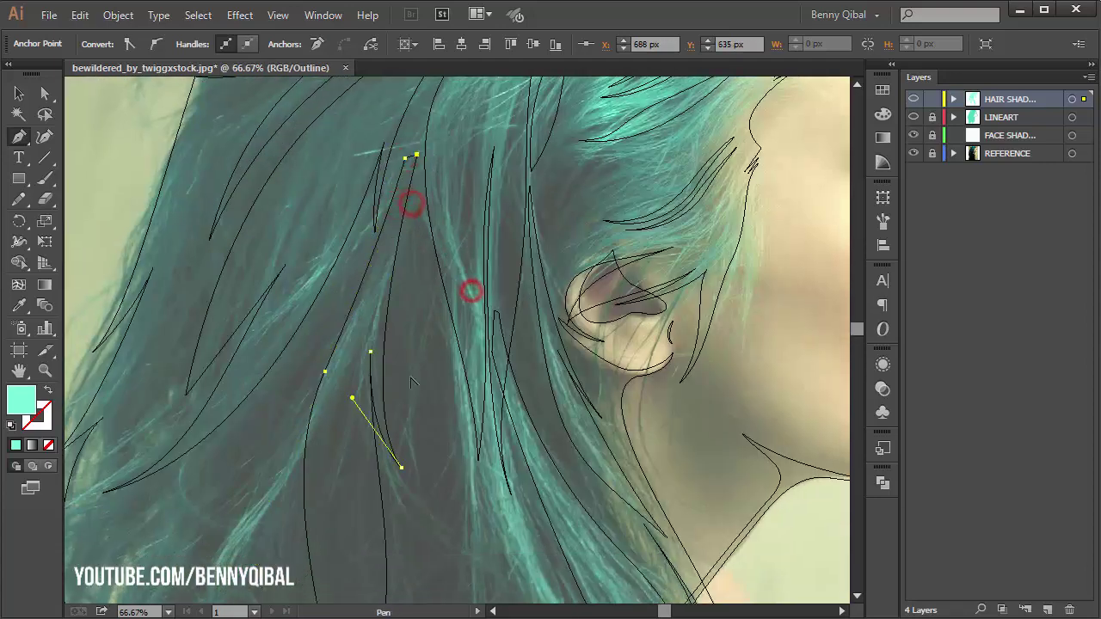
{"action": "left_click", "coordinate": [385, 213]}
{"action": "left_click_drag", "start_coordinate": [299, 425], "coordinate": [322, 479]}
{"action": "left_click_drag", "start_coordinate": [384, 214], "coordinate": [391, 209]}
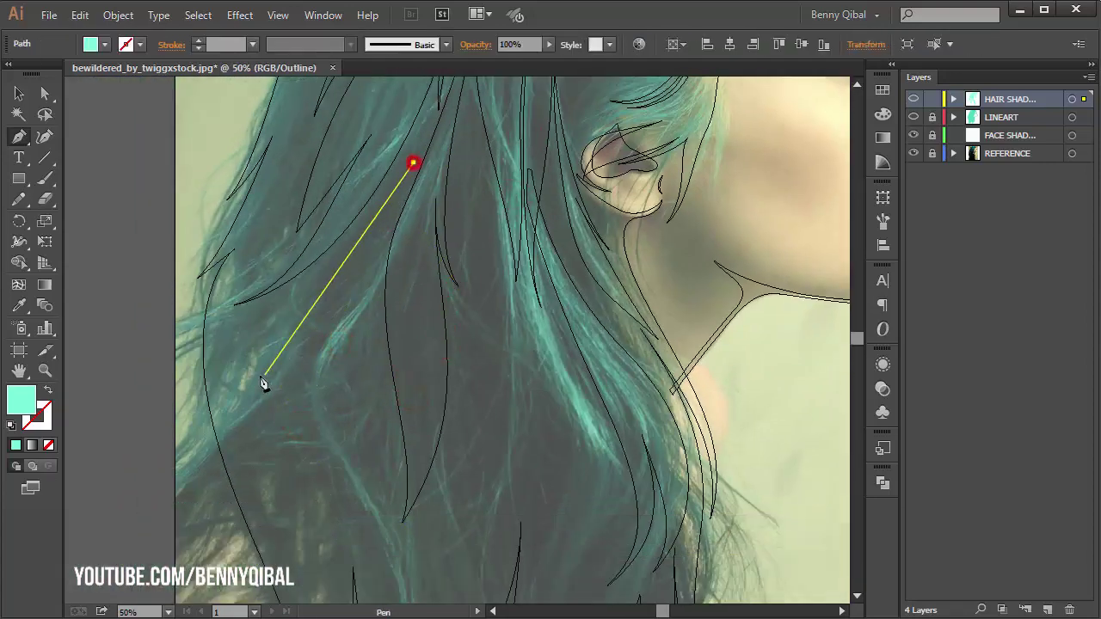
{"action": "left_click_drag", "start_coordinate": [237, 375], "coordinate": [320, 370]}
{"action": "left_click", "coordinate": [415, 163]}
{"action": "scroll", "coordinate": [472, 131], "scroll_direction": "up", "scroll_amount": 3}
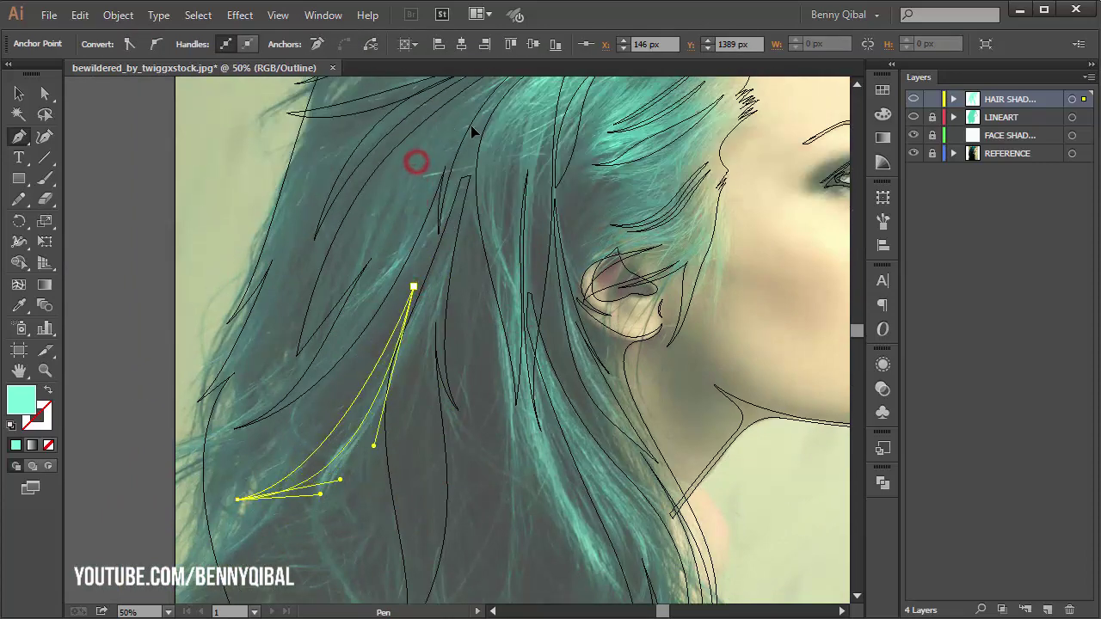
{"action": "scroll", "coordinate": [471, 131], "scroll_direction": "down", "scroll_amount": 5}
Draw another curved closed strand through the hair behind the ear
{"action": "left_click", "coordinate": [422, 189]}
{"action": "mouse_move", "coordinate": [390, 405]}
{"action": "left_mouse_down"}
{"action": "mouse_move", "coordinate": [464, 509]}
{"action": "mouse_move", "coordinate": [417, 468]}
{"action": "mouse_move", "coordinate": [393, 479]}
{"action": "left_mouse_up"}
{"action": "left_click_drag", "start_coordinate": [404, 590], "coordinate": [457, 520]}
{"action": "left_click_drag", "start_coordinate": [410, 359], "coordinate": [338, 261]}
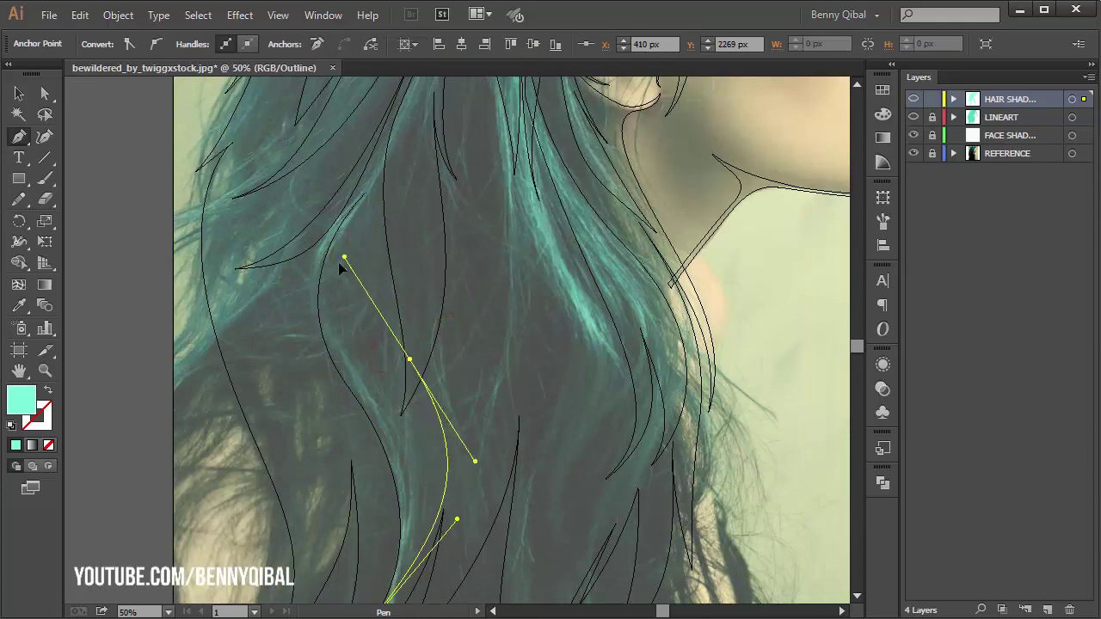
{"action": "left_click", "coordinate": [364, 192]}
Draw a long strand running down the hair below the ear
{"action": "left_click_drag", "start_coordinate": [376, 413], "coordinate": [347, 353]}
{"action": "left_click", "coordinate": [407, 249]}
{"action": "left_click", "coordinate": [381, 535]}
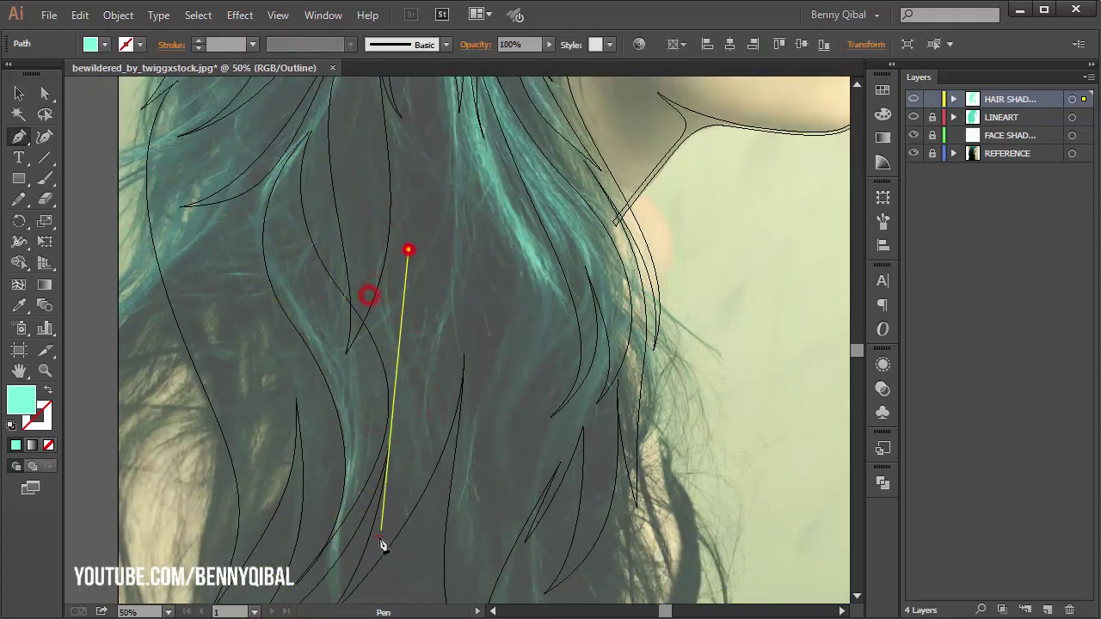
{"action": "left_click_drag", "start_coordinate": [381, 535], "coordinate": [456, 393]}
{"action": "mouse_move", "coordinate": [423, 253]}
{"action": "left_mouse_down"}
{"action": "mouse_move", "coordinate": [465, 444]}
{"action": "mouse_move", "coordinate": [499, 401]}
{"action": "mouse_move", "coordinate": [467, 569]}
{"action": "left_mouse_up"}
{"action": "left_click", "coordinate": [400, 238]}
{"action": "scroll", "coordinate": [441, 324], "scroll_direction": "down", "scroll_amount": 5}
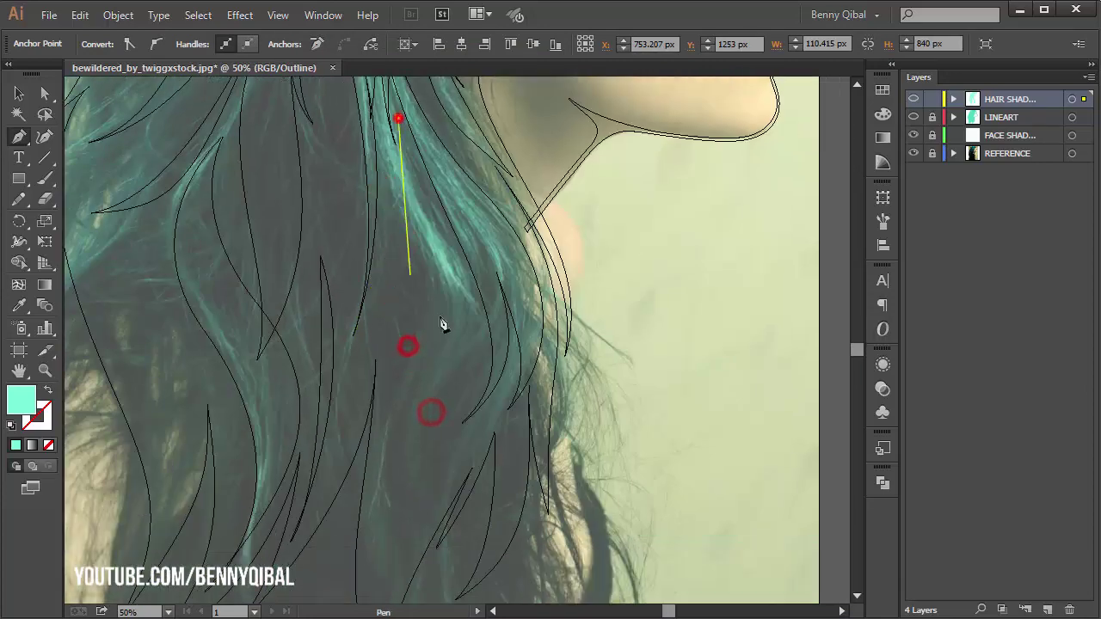
Add a thin triangular strand beside the last one and finish it
{"action": "left_click", "coordinate": [474, 282]}
{"action": "left_click", "coordinate": [469, 363]}
{"action": "left_click", "coordinate": [483, 282]}
{"action": "left_click", "coordinate": [474, 282]}
{"action": "scroll", "coordinate": [361, 192], "scroll_direction": "up", "scroll_amount": 5}
{"action": "scroll", "coordinate": [378, 215], "scroll_direction": "down", "scroll_amount": 4}
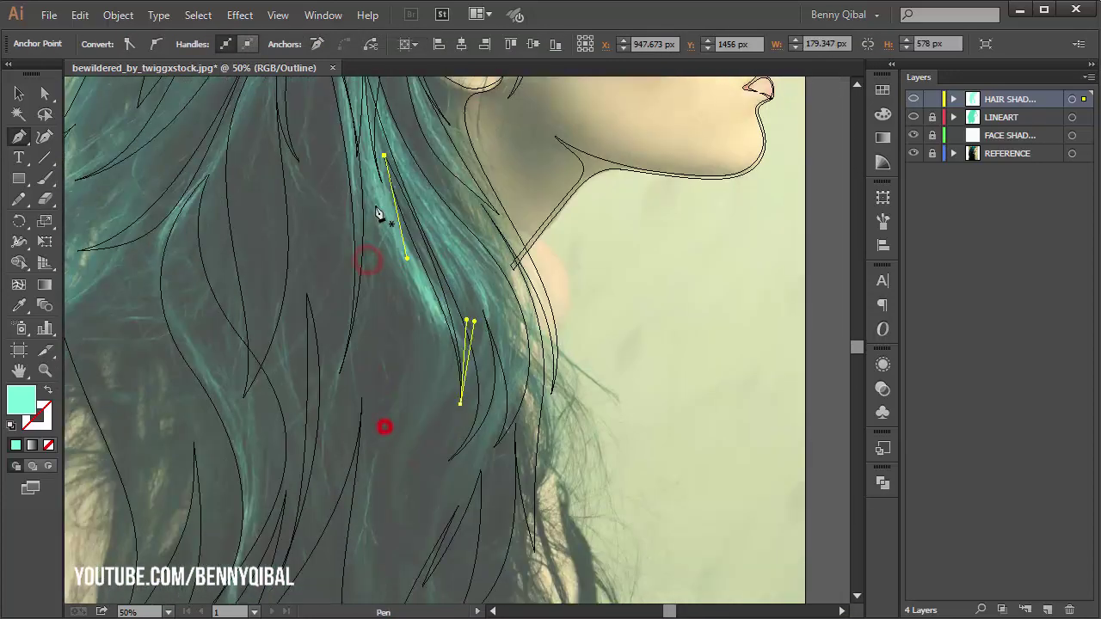
{"action": "scroll", "coordinate": [378, 215], "scroll_direction": "down", "scroll_amount": 3}
{"action": "left_click", "coordinate": [376, 546]}
{"action": "scroll", "coordinate": [418, 459], "scroll_direction": "up", "scroll_amount": 3}
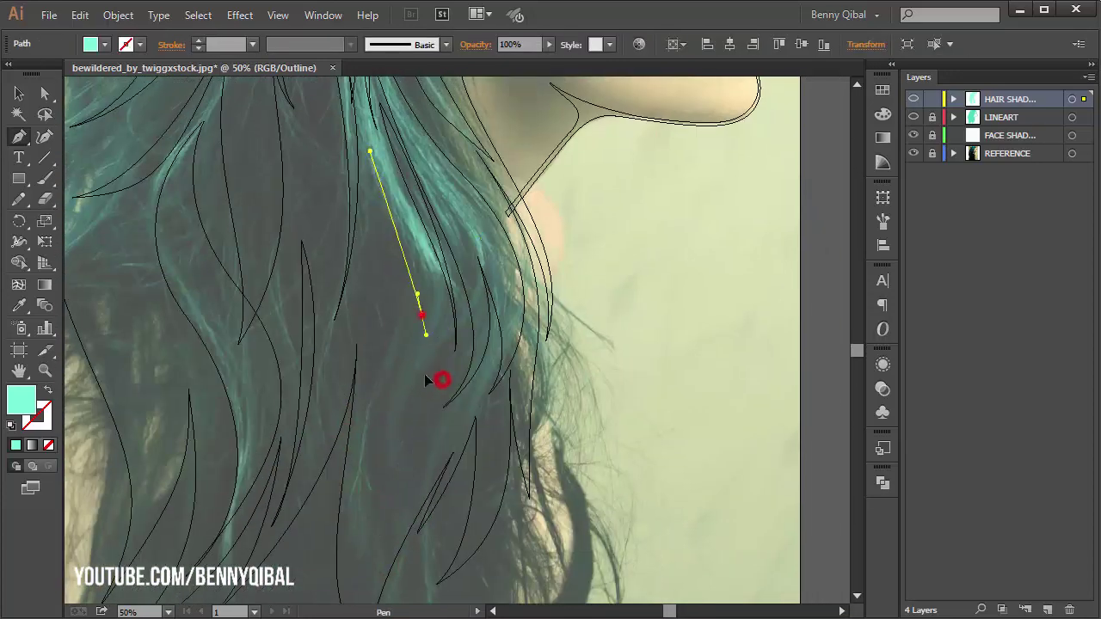
Draw a strand from low in the hair curving up toward the neck
{"action": "mouse_move", "coordinate": [417, 409]}
{"action": "left_mouse_down"}
{"action": "mouse_move", "coordinate": [370, 504]}
{"action": "mouse_move", "coordinate": [376, 481]}
{"action": "left_mouse_up"}
{"action": "left_click", "coordinate": [361, 559]}
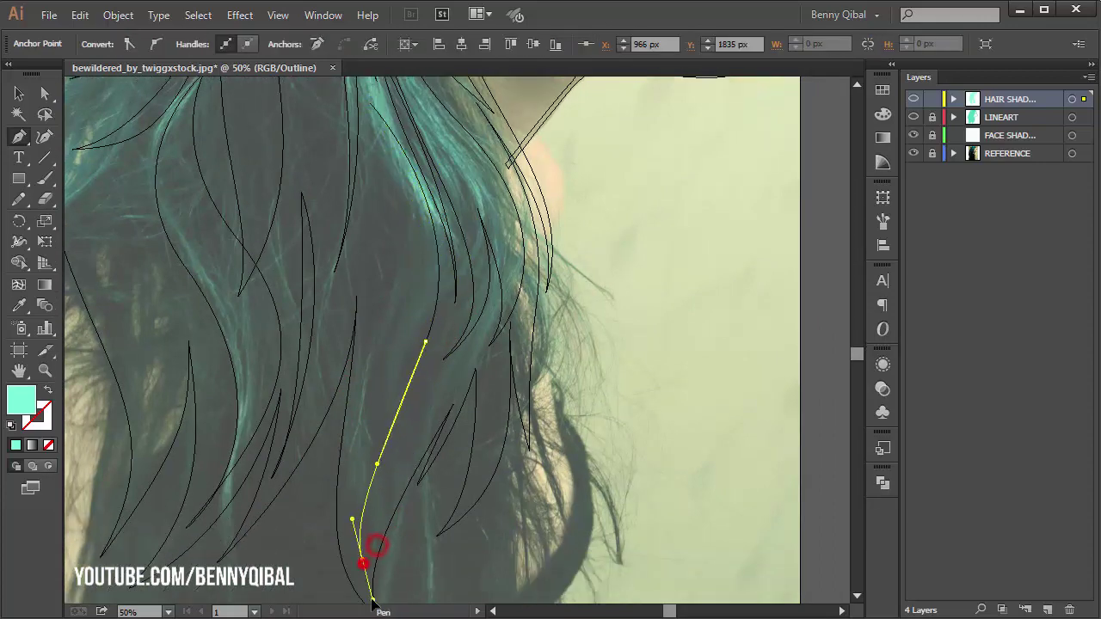
{"action": "left_click_drag", "start_coordinate": [401, 280], "coordinate": [400, 215]}
{"action": "scroll", "coordinate": [370, 401], "scroll_direction": "up", "scroll_amount": 5}
{"action": "left_click", "coordinate": [357, 359]}
{"action": "left_click", "coordinate": [362, 305]}
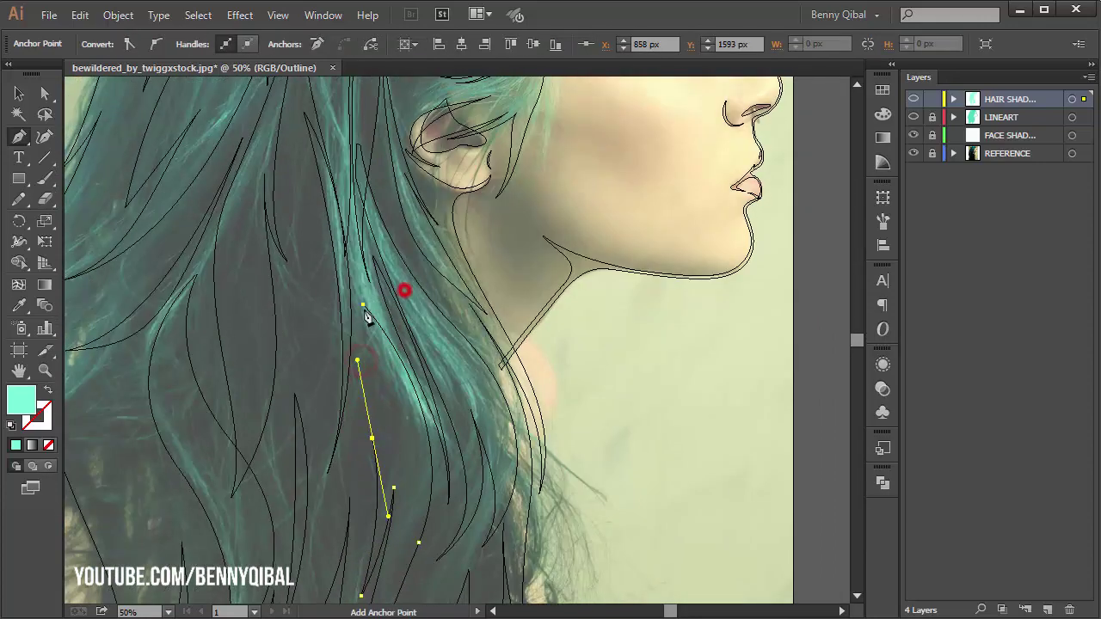
{"action": "scroll", "coordinate": [365, 312], "scroll_direction": "down", "scroll_amount": 2}
Draw curved strand shapes in the lower-left and middle hair, closing the middle one
{"action": "left_click", "coordinate": [283, 267]}
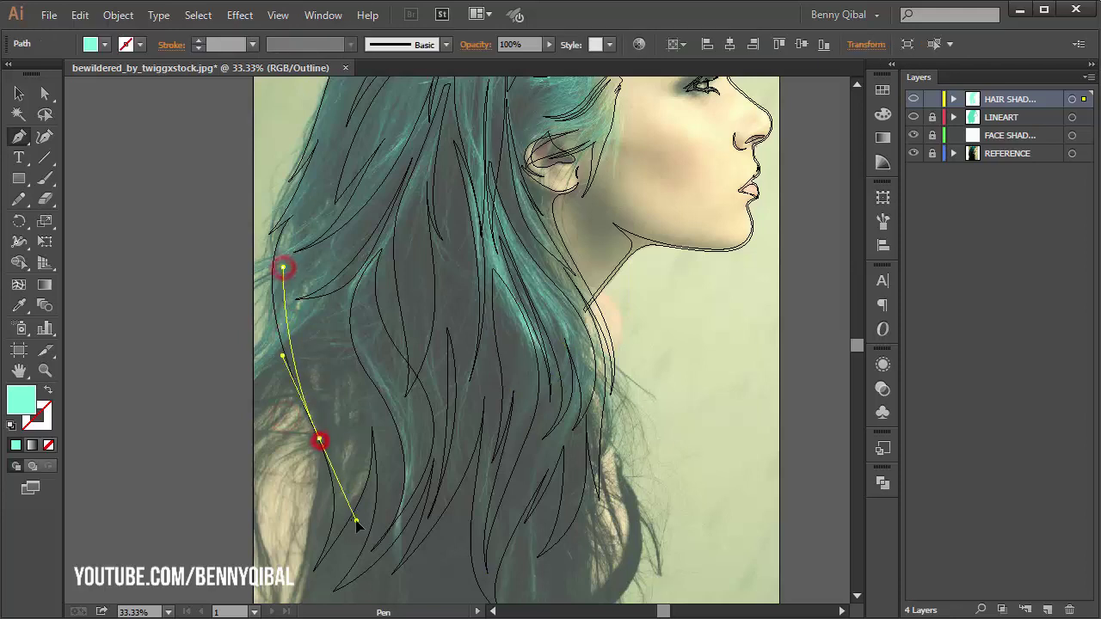
{"action": "left_click_drag", "start_coordinate": [319, 430], "coordinate": [358, 513]}
{"action": "left_click", "coordinate": [301, 568]}
{"action": "left_click_drag", "start_coordinate": [343, 416], "coordinate": [307, 320]}
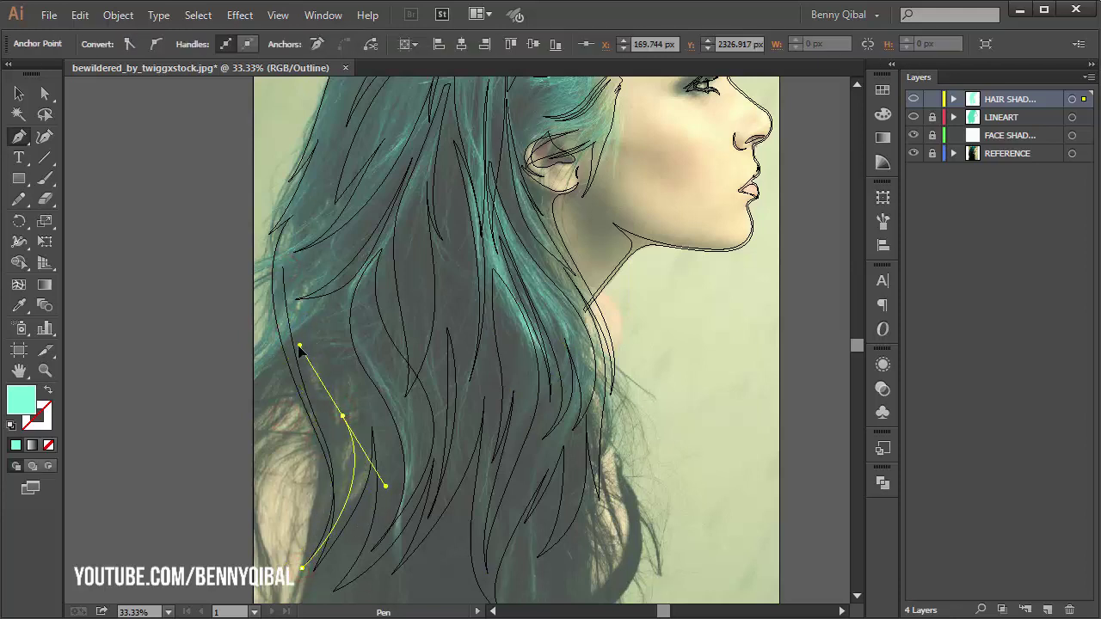
{"action": "scroll", "coordinate": [348, 410], "scroll_direction": "up", "scroll_amount": 1}
{"action": "left_click", "coordinate": [352, 251]}
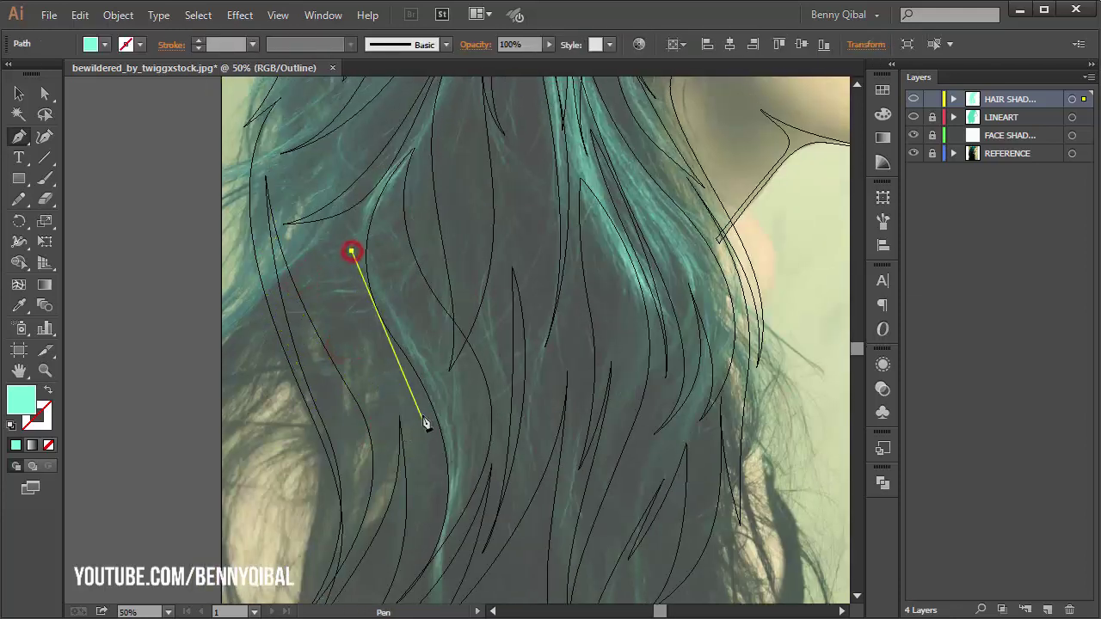
{"action": "left_click_drag", "start_coordinate": [407, 433], "coordinate": [340, 348]}
{"action": "left_click", "coordinate": [352, 251]}
{"action": "left_click_drag", "start_coordinate": [399, 438], "coordinate": [342, 427]}
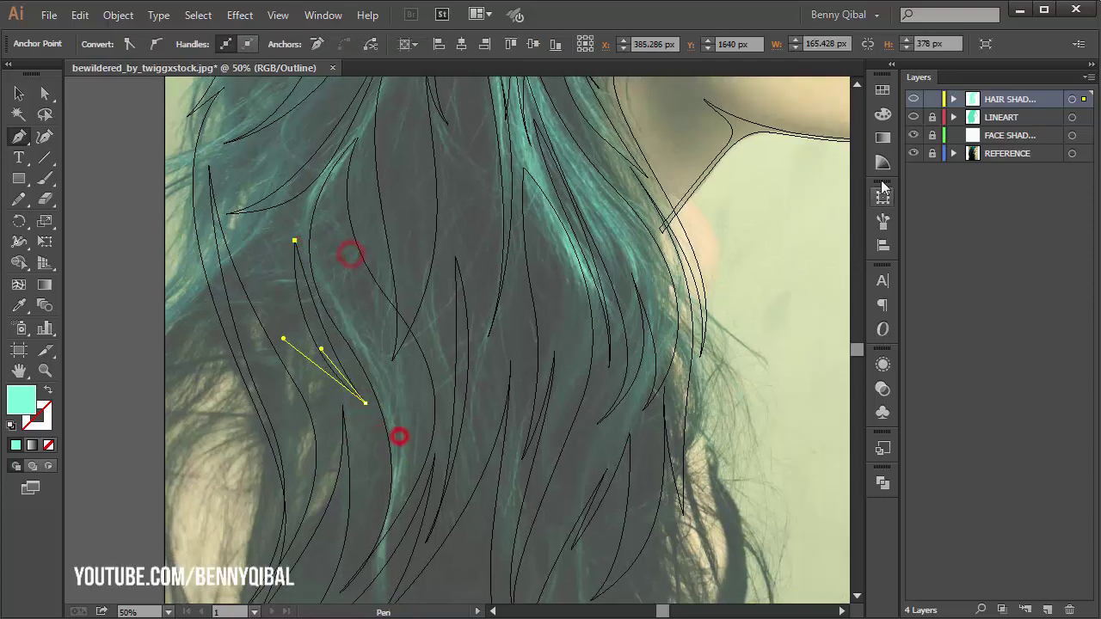
Switch the LINEART layer to Preview and close another strand in the mid hair
{"action": "left_click", "coordinate": [913, 117], "text": "ctrl"}
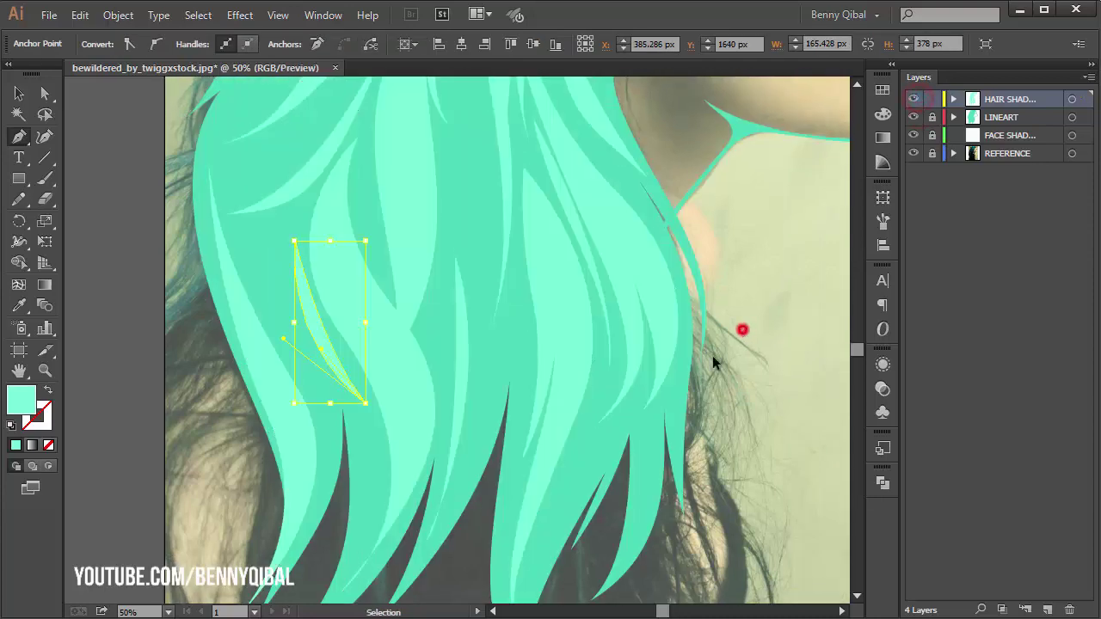
{"action": "left_click", "coordinate": [712, 355], "text": "ctrl"}
{"action": "left_click_drag", "start_coordinate": [441, 314], "coordinate": [453, 391]}
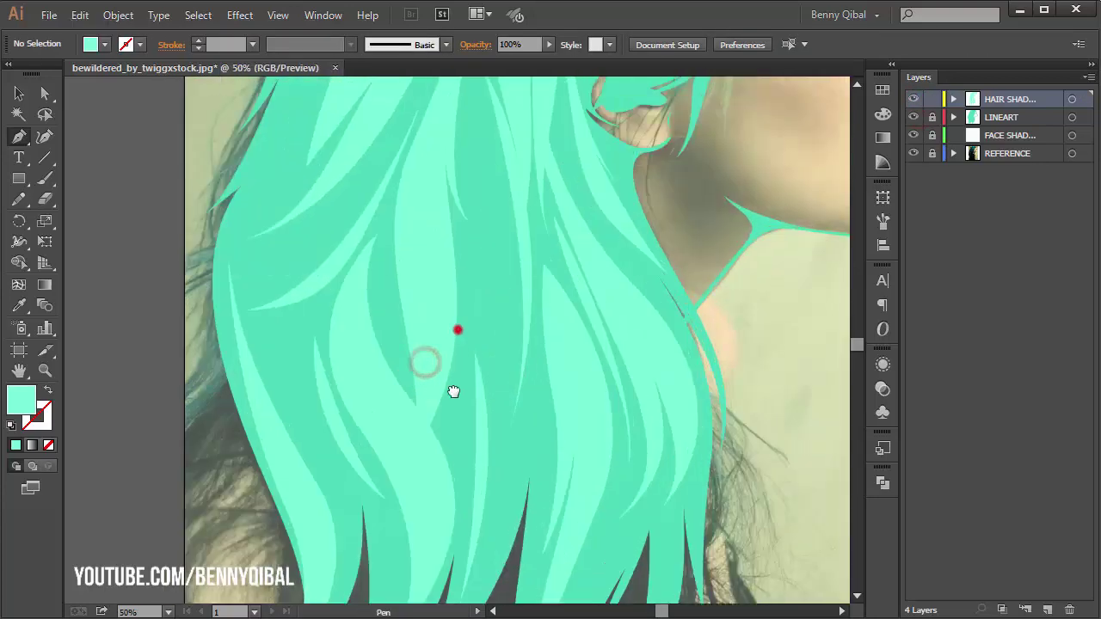
{"action": "left_click", "coordinate": [460, 164]}
{"action": "left_click_drag", "start_coordinate": [506, 464], "coordinate": [453, 363]}
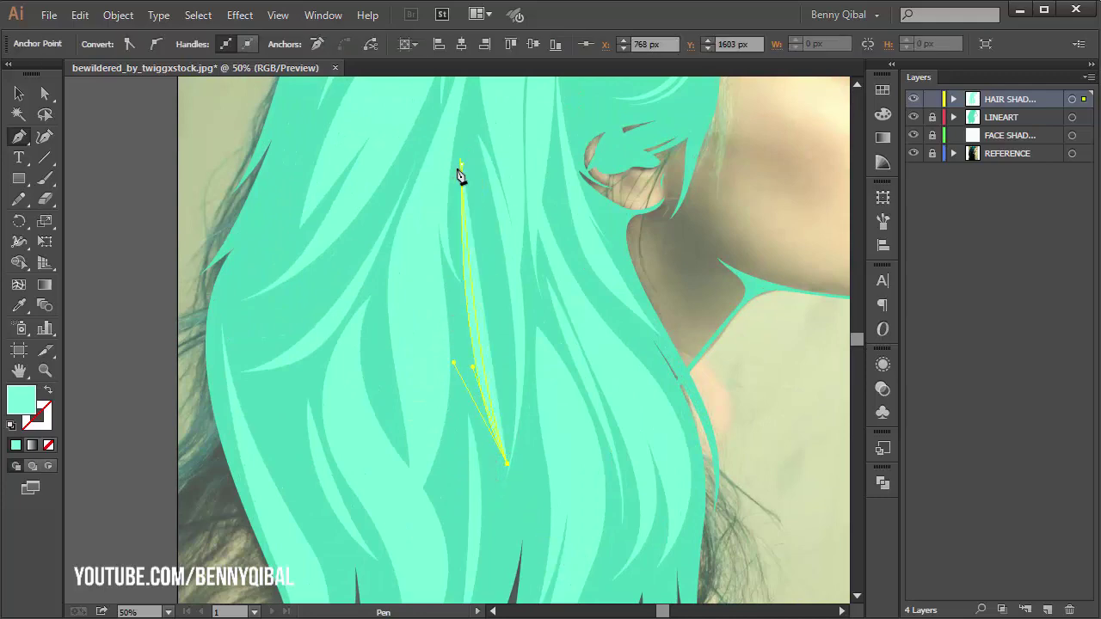
{"action": "left_click", "coordinate": [462, 166]}
Hide the REFERENCE photo layer to view the filled hair on white, then zoom to the upper hair
{"action": "key", "text": "ctrl+minus"}
{"action": "left_click_drag", "start_coordinate": [401, 334], "coordinate": [416, 361]}
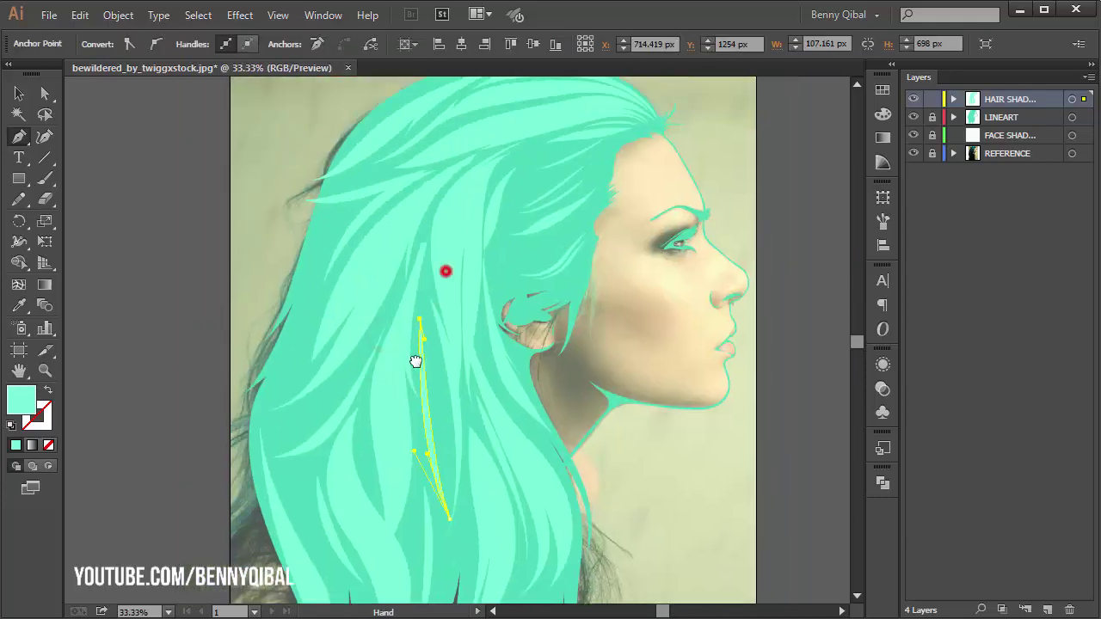
{"action": "left_click", "coordinate": [918, 158]}
{"action": "key", "text": "ctrl+plus"}
{"action": "mouse_move", "coordinate": [401, 307]}
{"action": "left_mouse_down"}
{"action": "mouse_move", "coordinate": [412, 229]}
{"action": "mouse_move", "coordinate": [408, 269]}
{"action": "left_mouse_up"}
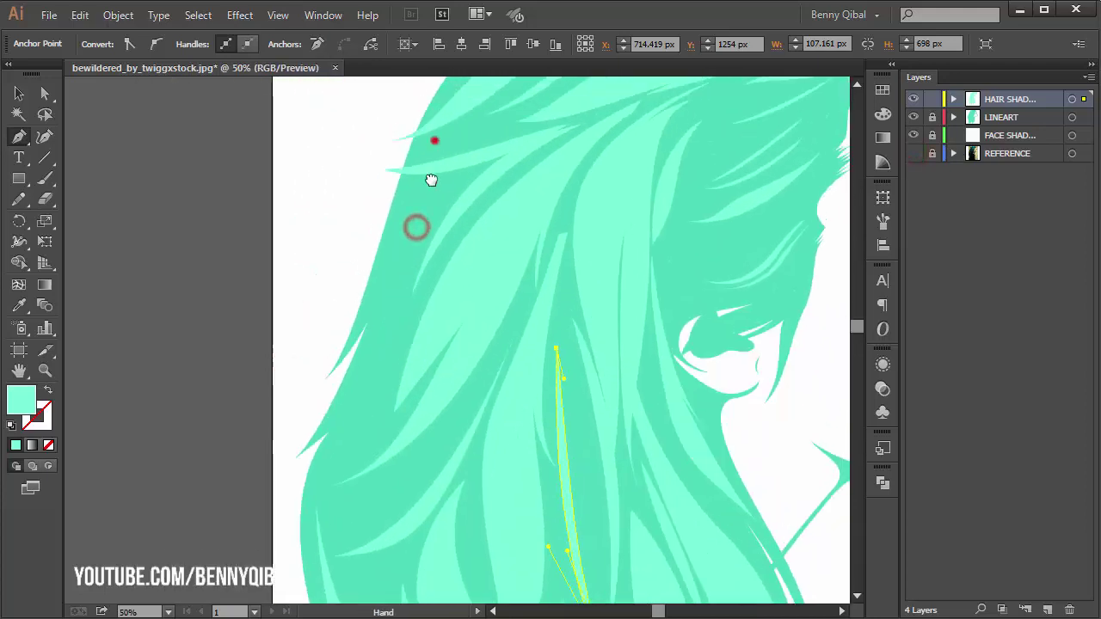
Draw a closed light highlight shape along the top edge of the hair's crown
{"action": "left_click_drag", "start_coordinate": [431, 180], "coordinate": [659, 189]}
{"action": "key", "text": "ctrl+plus"}
{"action": "left_click", "coordinate": [688, 175]}
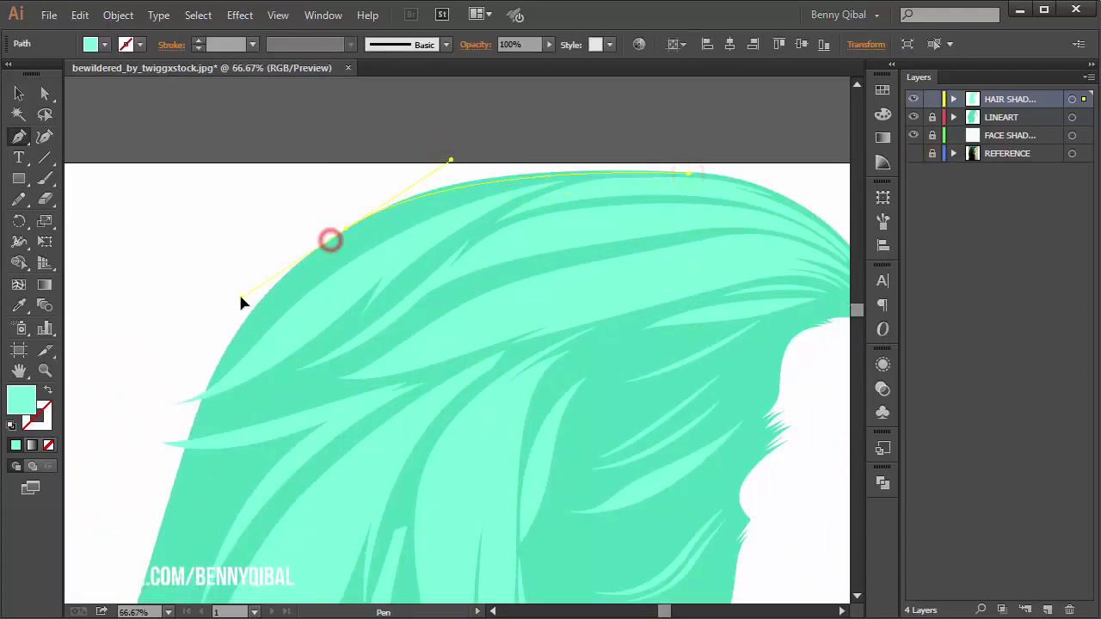
{"action": "key", "text": "ctrl+plus"}
{"action": "left_click_drag", "start_coordinate": [619, 176], "coordinate": [645, 204]}
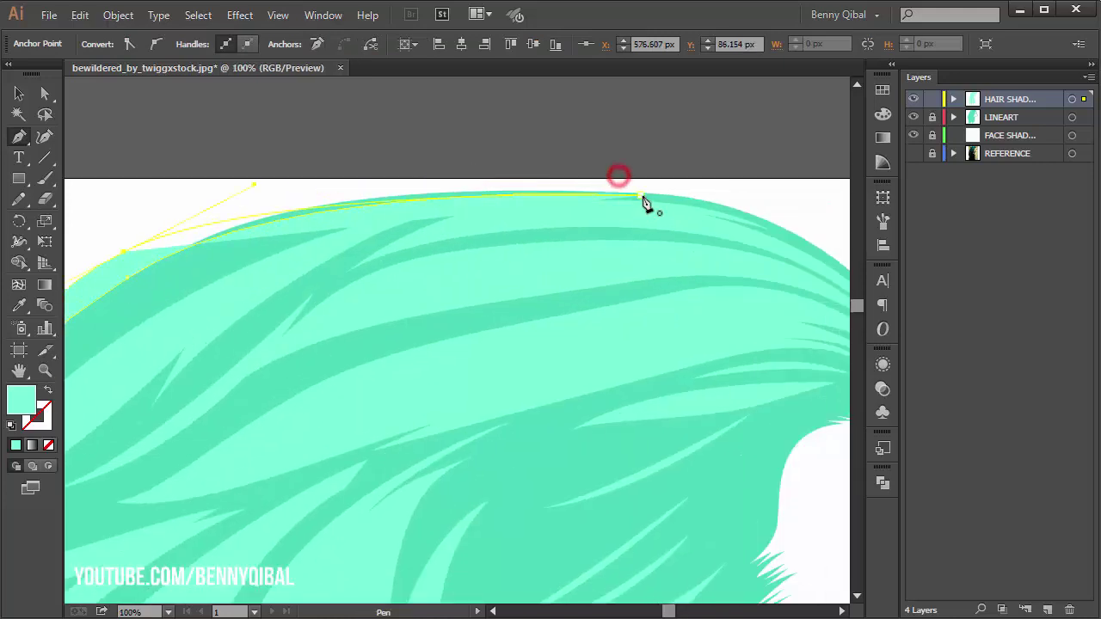
{"action": "left_click", "coordinate": [645, 204]}
{"action": "key", "text": "ctrl+minus"}
{"action": "key", "text": "ctrl+minus"}
{"action": "key", "text": "ctrl+minus"}
{"action": "left_click", "coordinate": [518, 300], "text": "ctrl"}
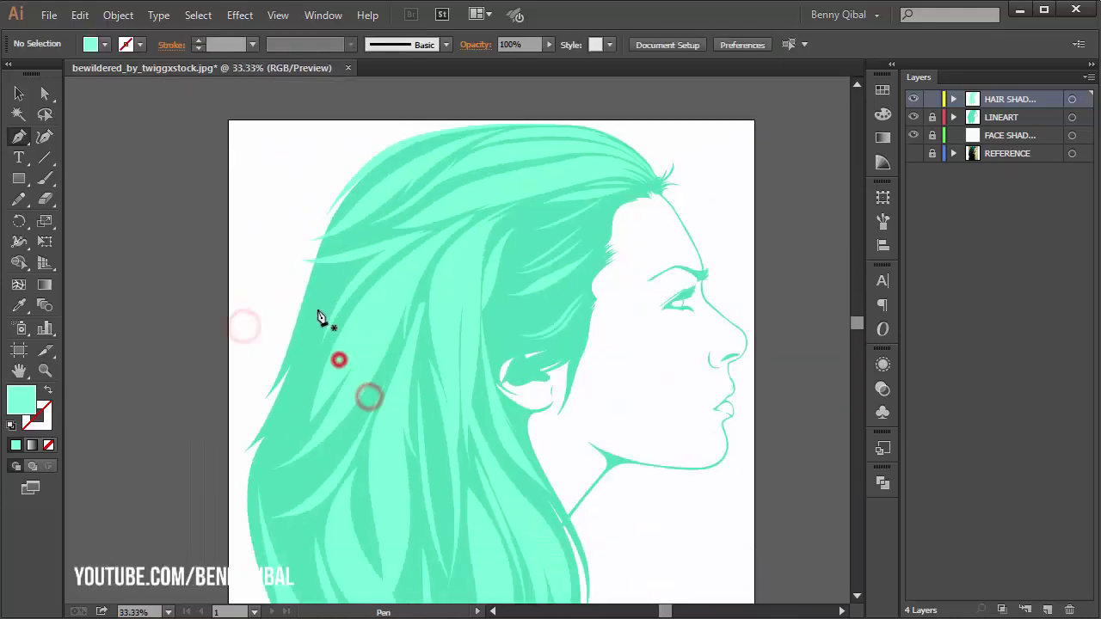
Trace a highlight strand running down the hair's left edge
{"action": "key", "text": "ctrl+plus"}
{"action": "left_click", "coordinate": [392, 200]}
{"action": "left_click_drag", "start_coordinate": [273, 427], "coordinate": [207, 469]}
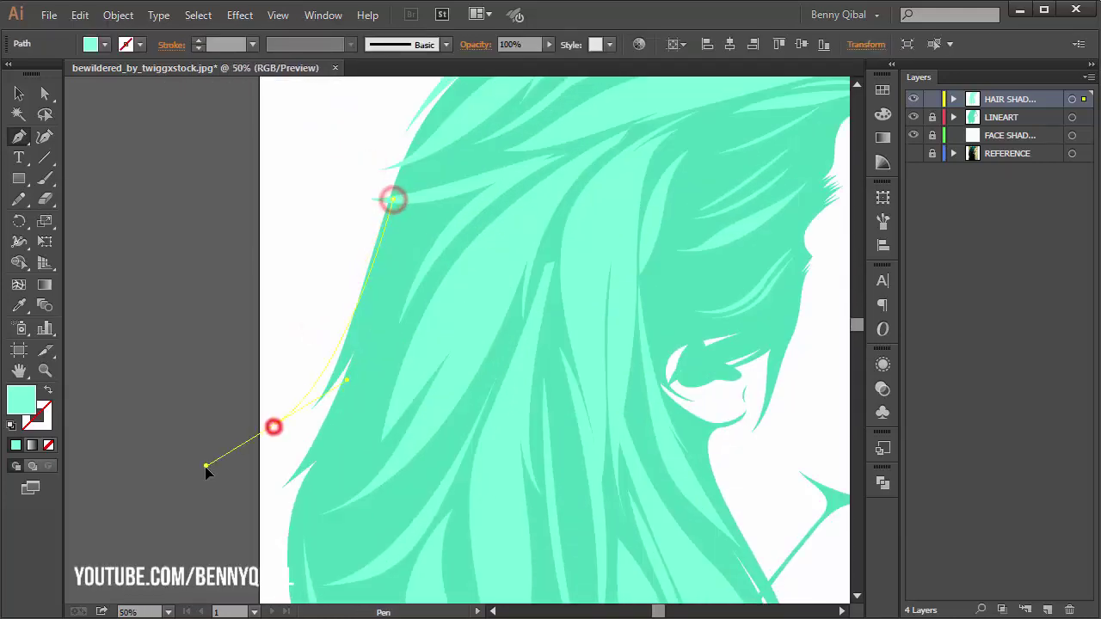
{"action": "left_click", "coordinate": [343, 379]}
{"action": "left_click", "coordinate": [408, 200]}
{"action": "left_click", "coordinate": [403, 203]}
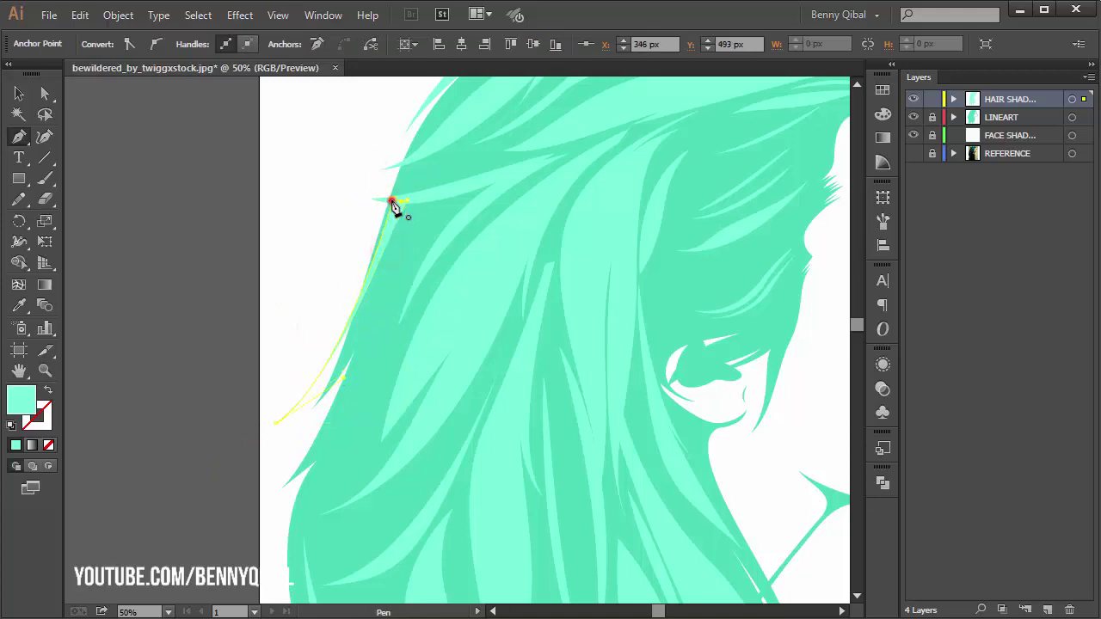
{"action": "left_click_drag", "start_coordinate": [393, 207], "coordinate": [339, 183]}
{"action": "left_click", "coordinate": [311, 334], "text": "ctrl"}
{"action": "scroll", "coordinate": [310, 334], "scroll_direction": "up", "scroll_amount": 3}
{"action": "left_click", "coordinate": [341, 274]}
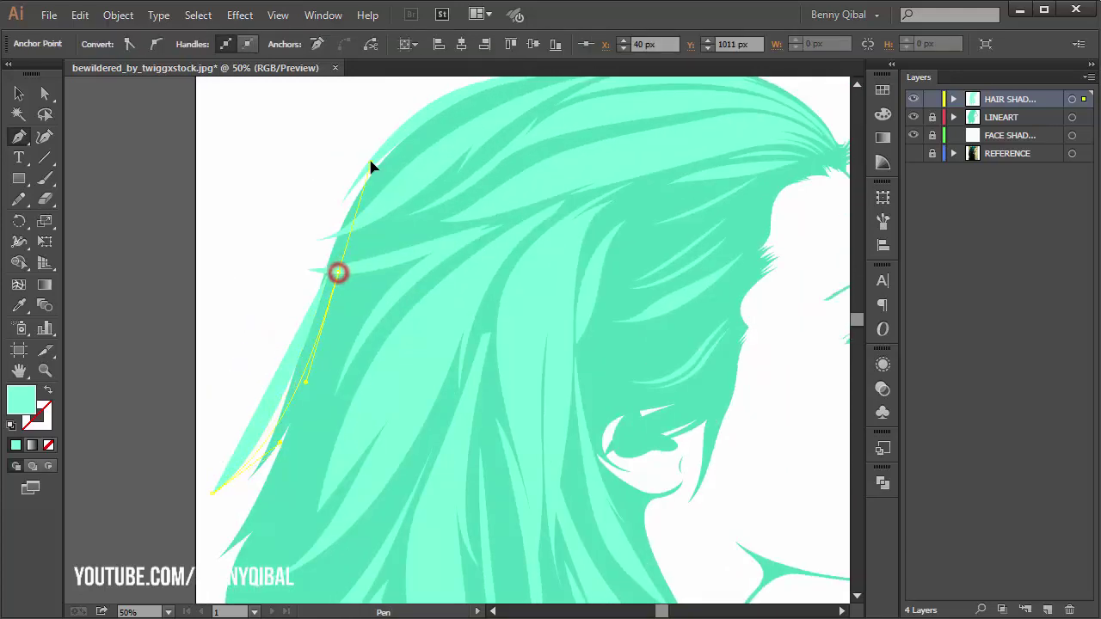
{"action": "left_click", "coordinate": [334, 274]}
{"action": "left_click", "coordinate": [216, 336], "text": "ctrl"}
Draw another highlight strand curving down the left side of the hair
{"action": "key", "text": "ctrl+minus"}
{"action": "left_click_drag", "start_coordinate": [327, 400], "coordinate": [329, 316]}
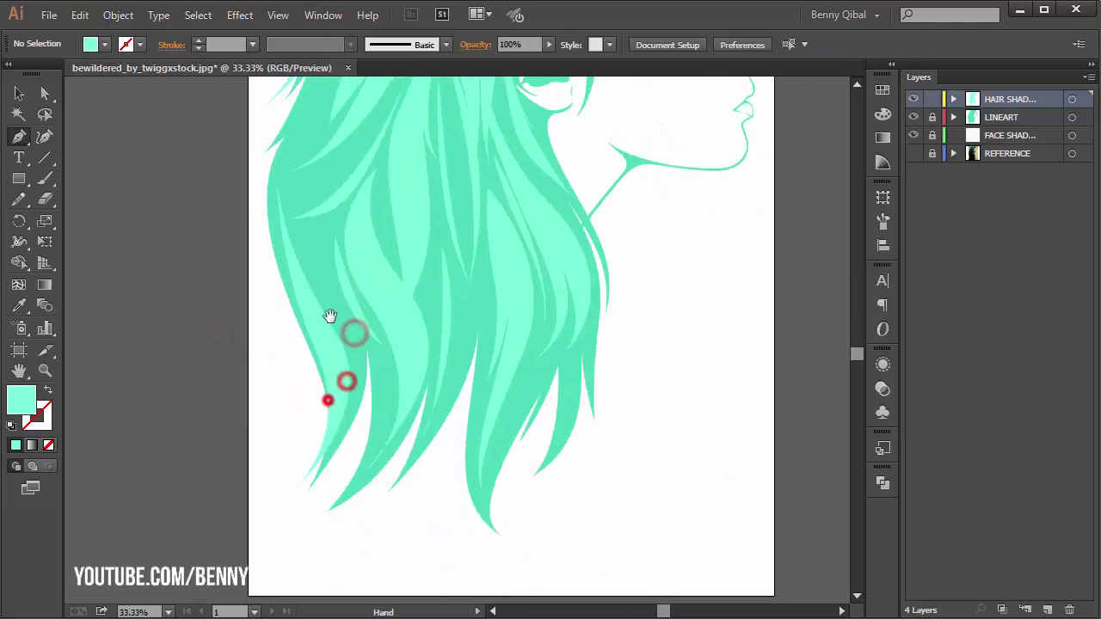
{"action": "left_click", "coordinate": [307, 236], "text": "ctrl"}
{"action": "left_click", "coordinate": [430, 192], "text": "ctrl"}
{"action": "left_click", "coordinate": [491, 187]}
{"action": "left_click_drag", "start_coordinate": [307, 467], "coordinate": [272, 588]}
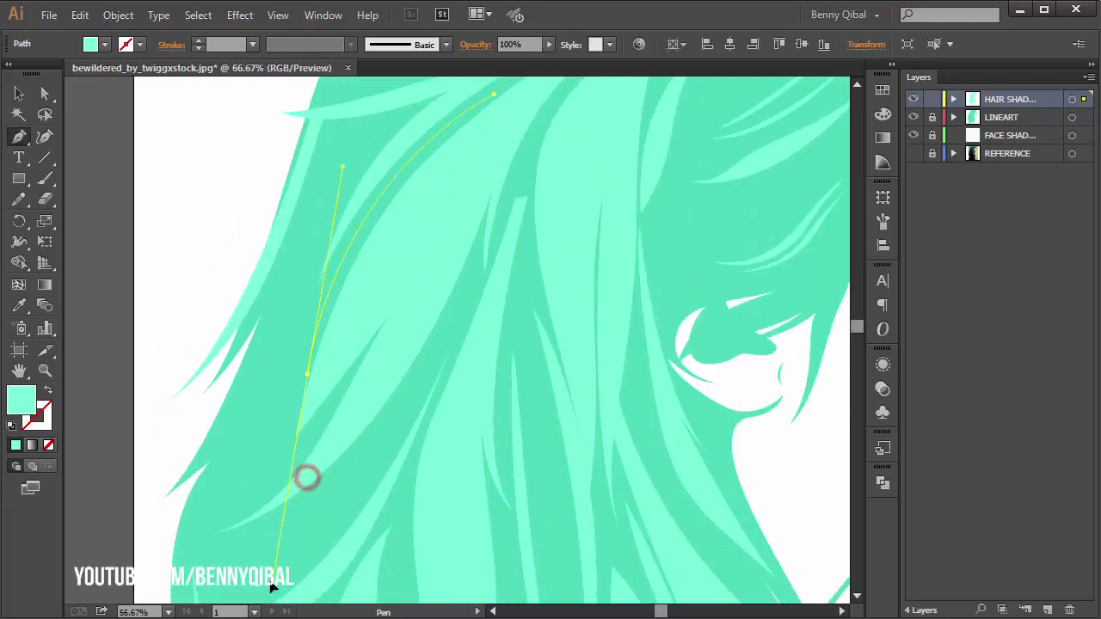
{"action": "left_click_drag", "start_coordinate": [385, 145], "coordinate": [333, 265]}
{"action": "key", "text": "ctrl+minus"}
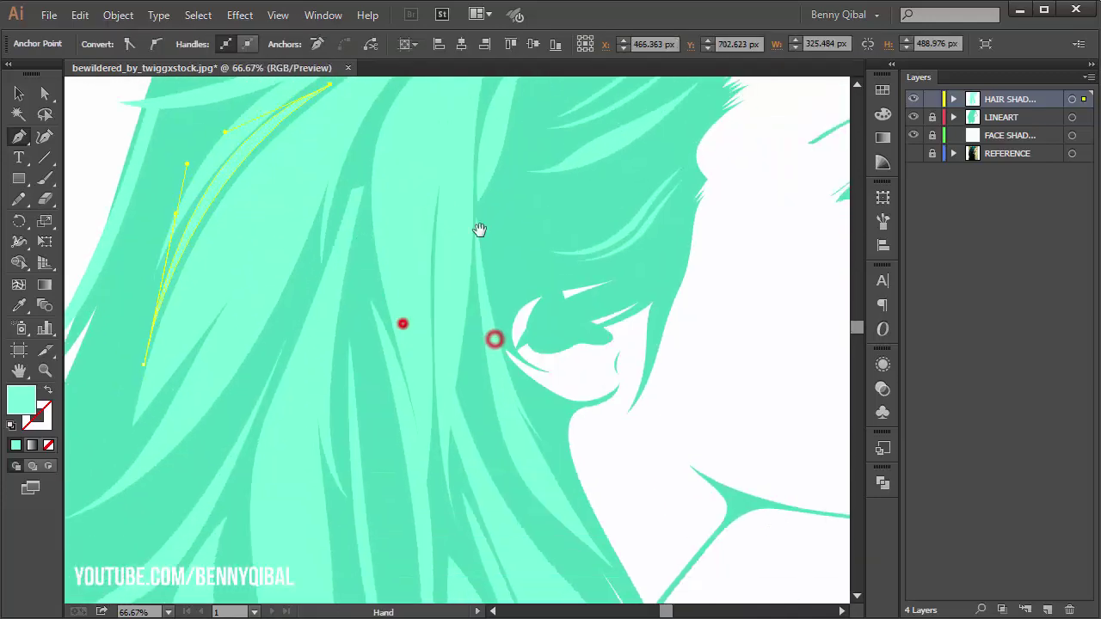
{"action": "key", "text": "ctrl+minus"}
{"action": "left_click_drag", "start_coordinate": [418, 361], "coordinate": [413, 306]}
{"action": "left_click_drag", "start_coordinate": [405, 455], "coordinate": [382, 371]}
{"action": "key", "text": "ctrl+plus"}
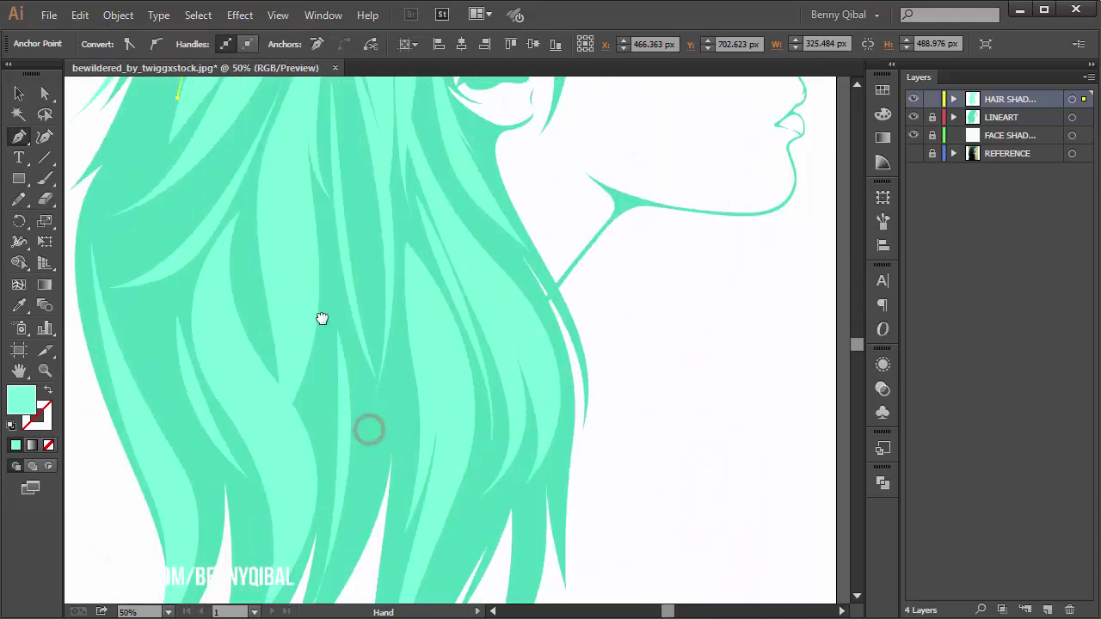
{"action": "left_click_drag", "start_coordinate": [319, 319], "coordinate": [355, 336]}
Add two closed highlight strands in the lower middle hair
{"action": "left_click", "coordinate": [361, 238]}
{"action": "mouse_move", "coordinate": [346, 440]}
{"action": "left_mouse_down"}
{"action": "mouse_move", "coordinate": [390, 368]}
{"action": "mouse_move", "coordinate": [369, 260]}
{"action": "left_mouse_up"}
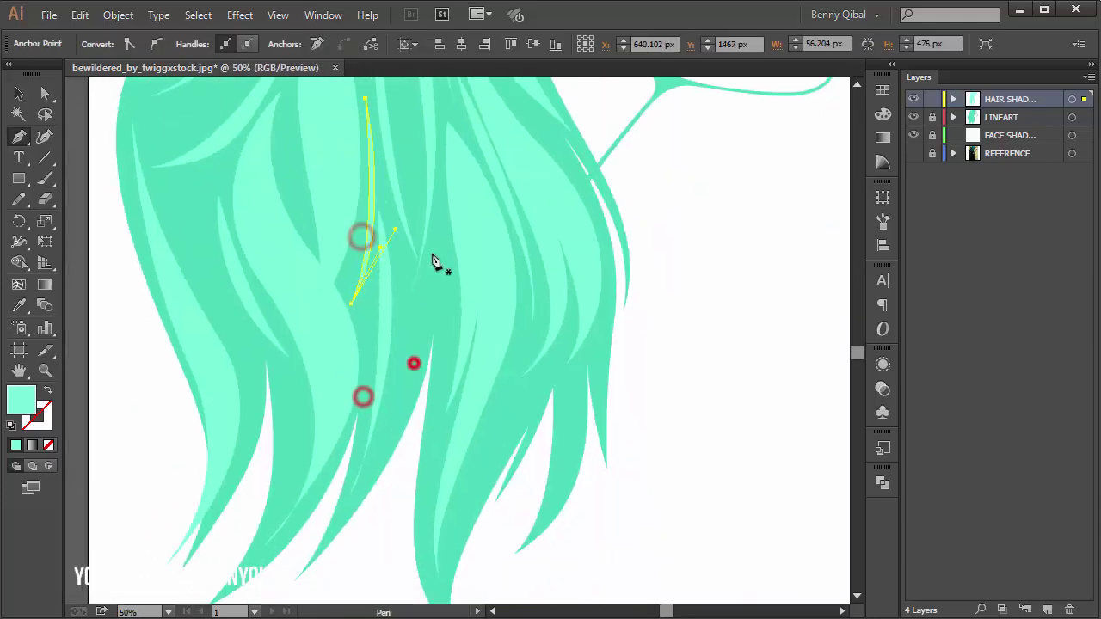
{"action": "left_click", "coordinate": [437, 242]}
{"action": "left_click_drag", "start_coordinate": [386, 452], "coordinate": [337, 531]}
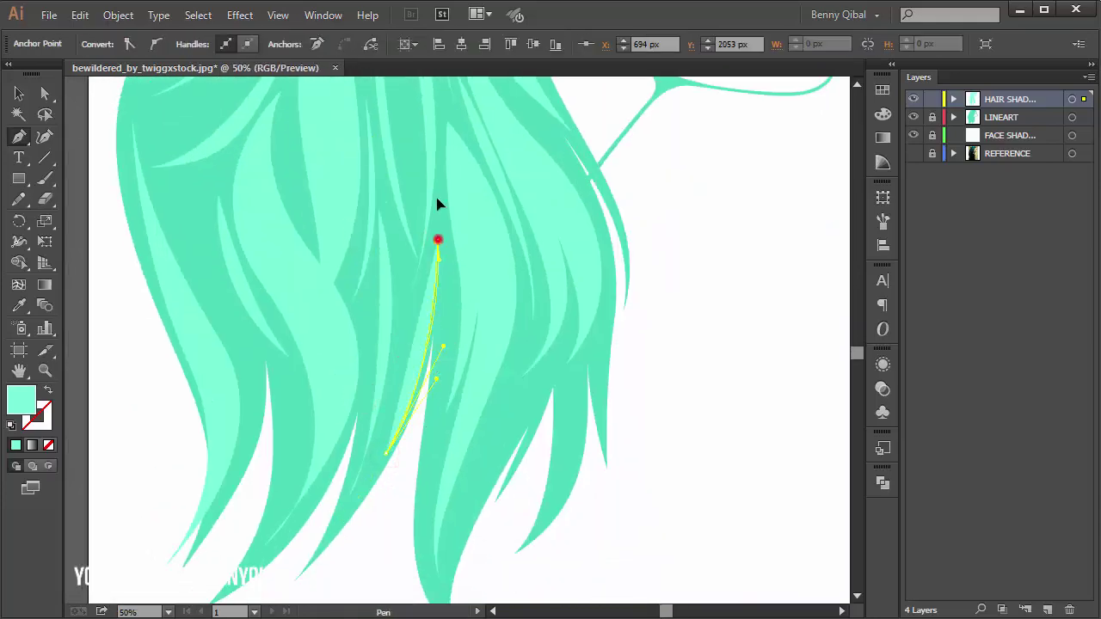
{"action": "left_click", "coordinate": [438, 240]}
{"action": "left_click_drag", "start_coordinate": [467, 319], "coordinate": [447, 249]}
Add a strand on the right-hand lock and begin one on a lower-left hair tip
{"action": "left_click", "coordinate": [600, 234]}
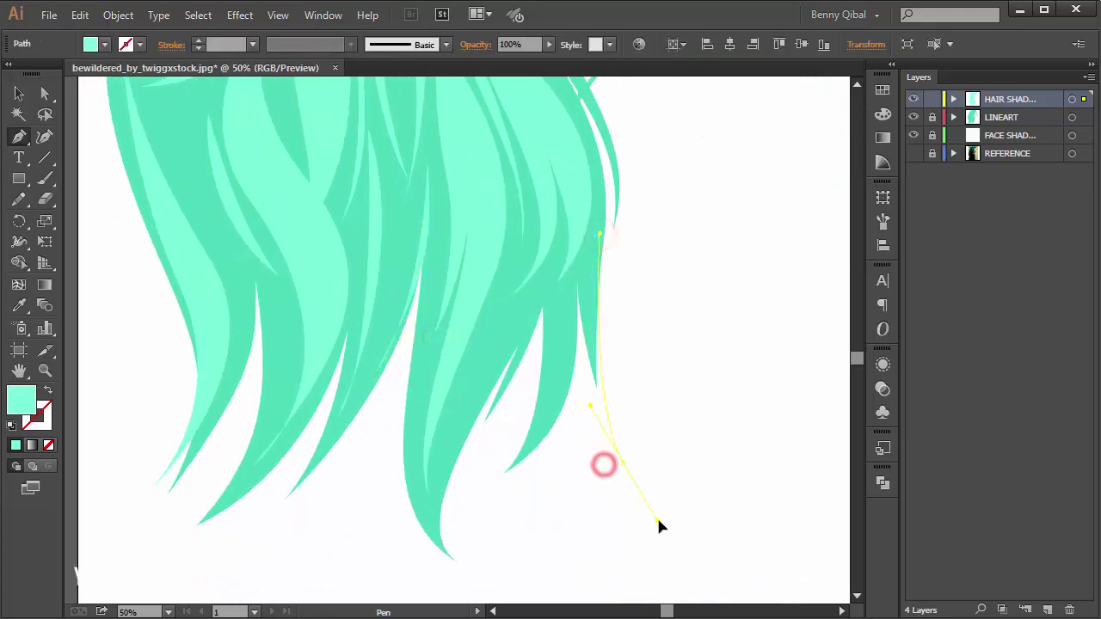
{"action": "left_click", "coordinate": [600, 234]}
{"action": "left_click", "coordinate": [132, 270], "text": "ctrl"}
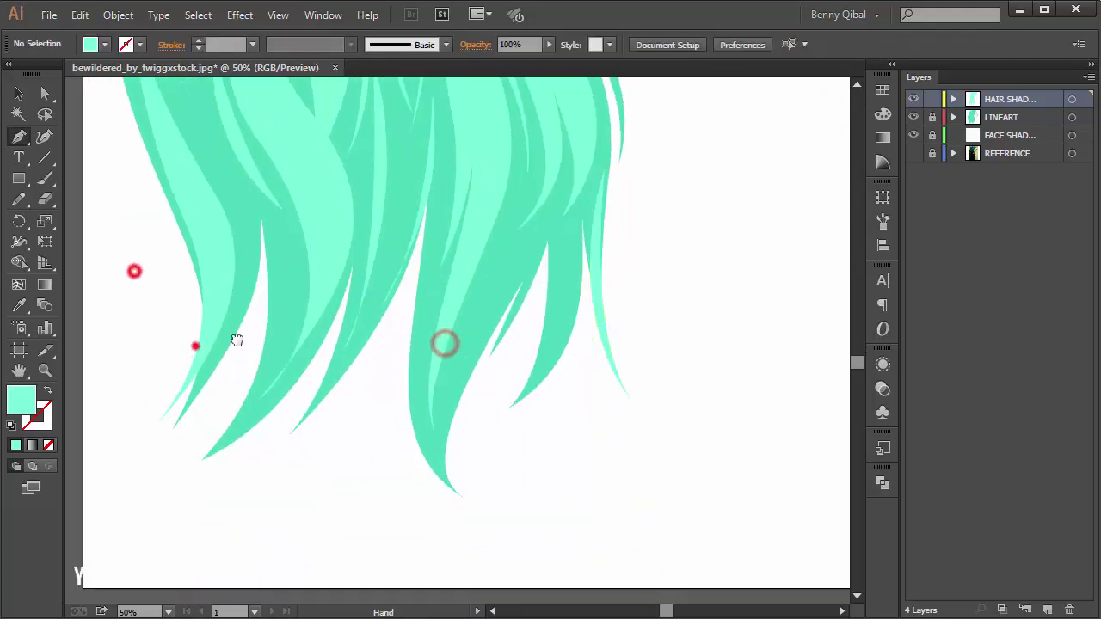
{"action": "mouse_move", "coordinate": [236, 339]}
{"action": "left_mouse_down"}
{"action": "mouse_move", "coordinate": [365, 277]}
{"action": "mouse_move", "coordinate": [383, 193]}
{"action": "left_mouse_up"}
{"action": "left_click", "coordinate": [403, 265]}
{"action": "left_click_drag", "start_coordinate": [273, 502], "coordinate": [388, 450]}
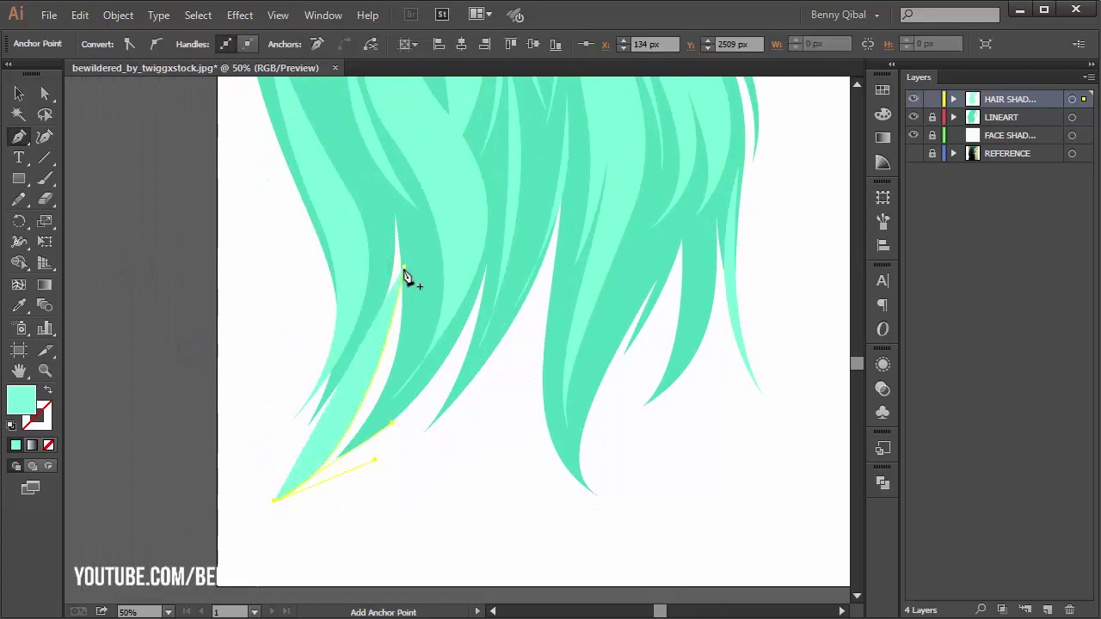
{"action": "left_click", "coordinate": [296, 386], "text": "ctrl+alt"}
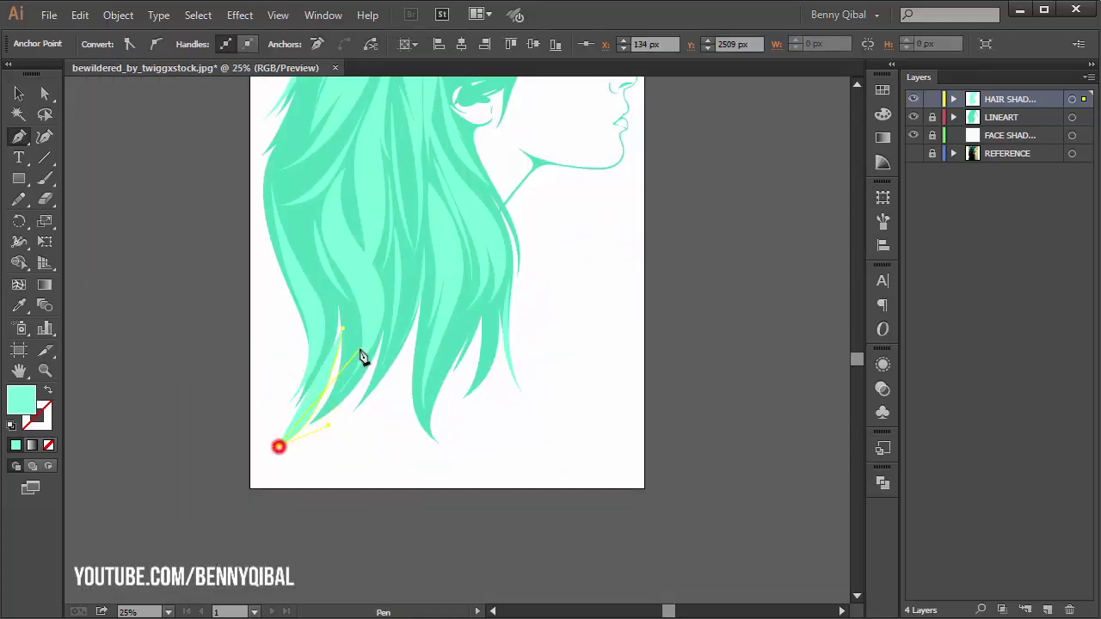
Close the lower-left lock strand and zoom in on the upper hair
{"action": "left_click", "coordinate": [343, 324]}
{"action": "left_click", "coordinate": [204, 374], "text": "ctrl+alt"}
{"action": "left_click", "coordinate": [278, 347], "text": "ctrl"}
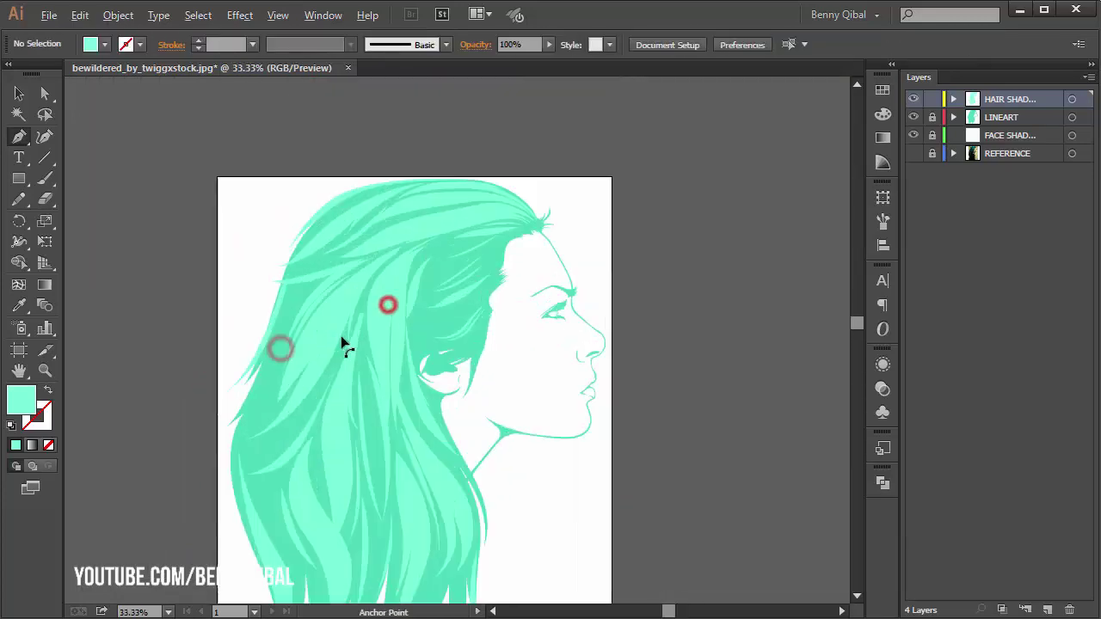
{"action": "left_click", "coordinate": [298, 327], "text": "ctrl"}
{"action": "left_click", "coordinate": [415, 280], "text": "ctrl"}
Draw two more mint shading strands curving across the crown
{"action": "left_click", "coordinate": [446, 305], "text": "ctrl"}
{"action": "left_click", "coordinate": [590, 214]}
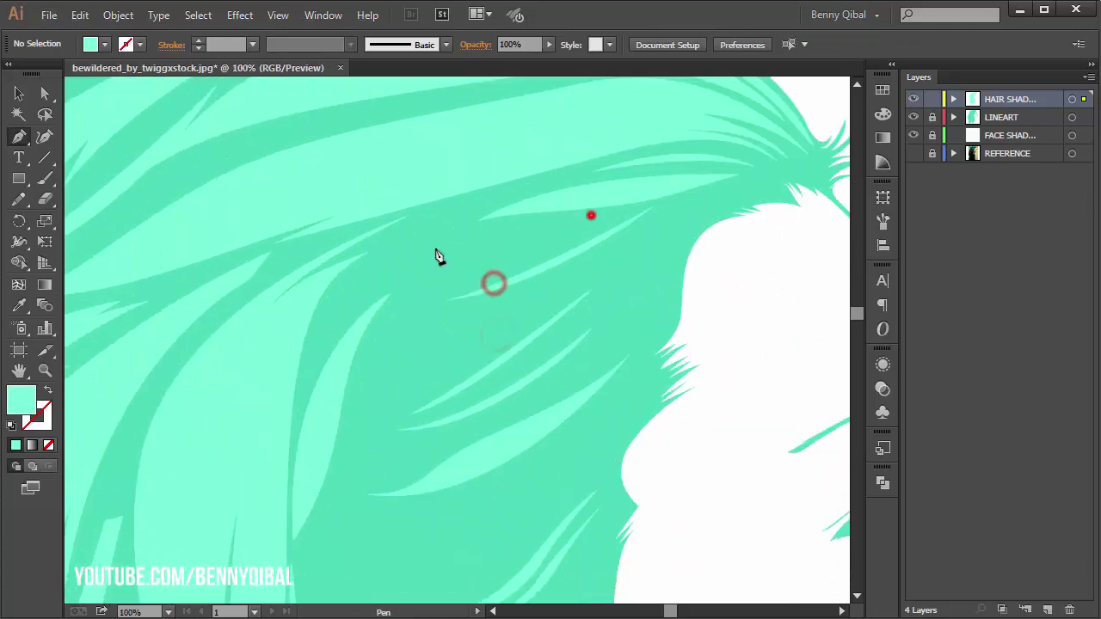
{"action": "left_click_drag", "start_coordinate": [389, 261], "coordinate": [328, 289]}
{"action": "left_click", "coordinate": [326, 292]}
{"action": "left_click", "coordinate": [315, 355]}
{"action": "mouse_move", "coordinate": [466, 252]}
{"action": "left_mouse_down"}
{"action": "mouse_move", "coordinate": [514, 236]}
{"action": "mouse_move", "coordinate": [549, 335]}
{"action": "left_mouse_up"}
{"action": "left_click", "coordinate": [553, 197]}
{"action": "left_click_drag", "start_coordinate": [212, 276], "coordinate": [284, 232]}
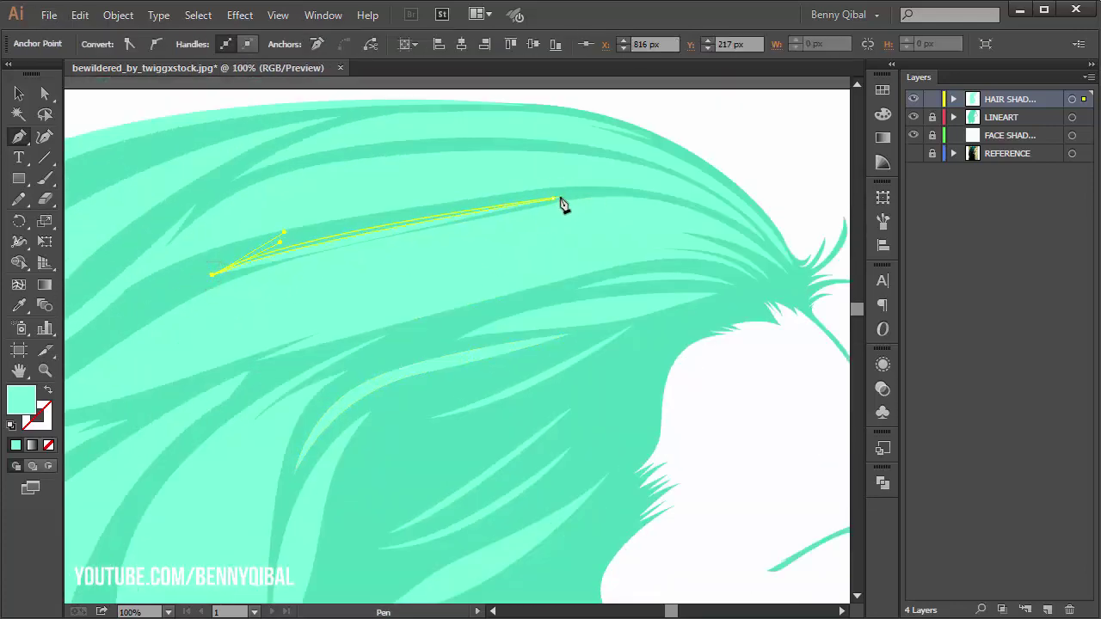
{"action": "left_click", "coordinate": [722, 120], "text": "ctrl"}
Redraw a strand at the side of the head, curving it down to its tip
{"action": "key", "text": "ctrl+minus"}
{"action": "key", "text": "ctrl+minus"}
{"action": "left_click_drag", "start_coordinate": [482, 320], "coordinate": [488, 272]}
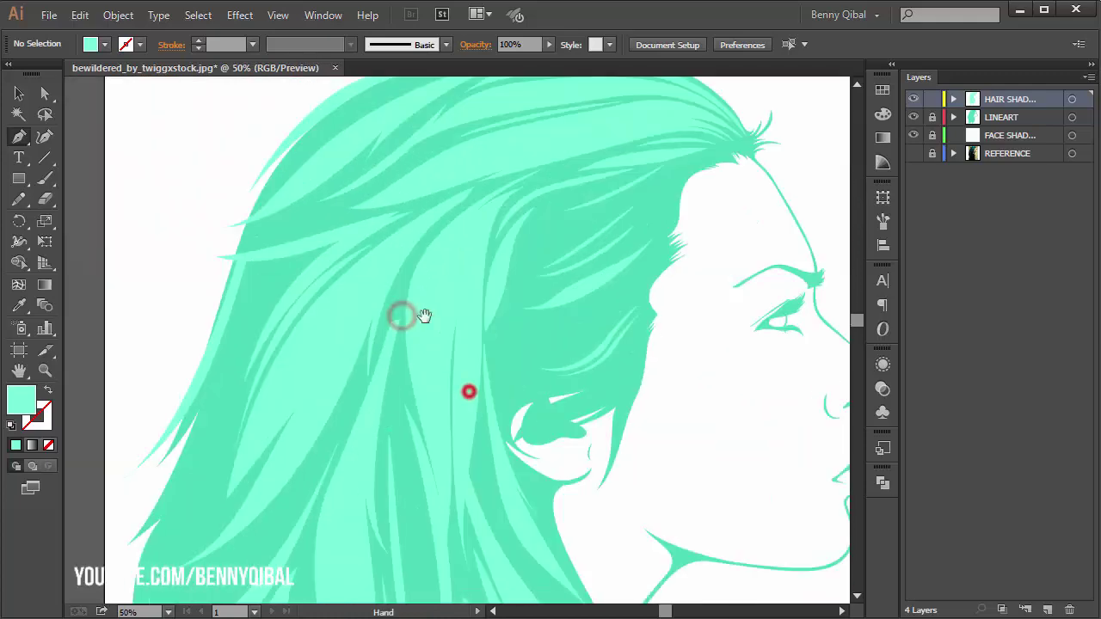
{"action": "left_click", "coordinate": [265, 275]}
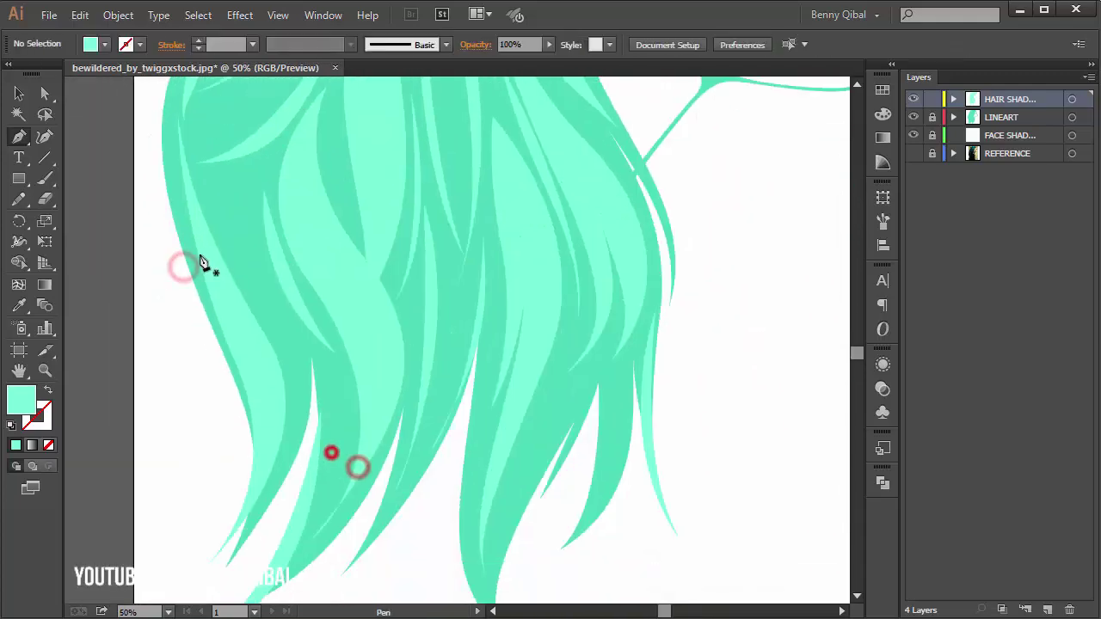
{"action": "left_click_drag", "start_coordinate": [287, 385], "coordinate": [284, 291]}
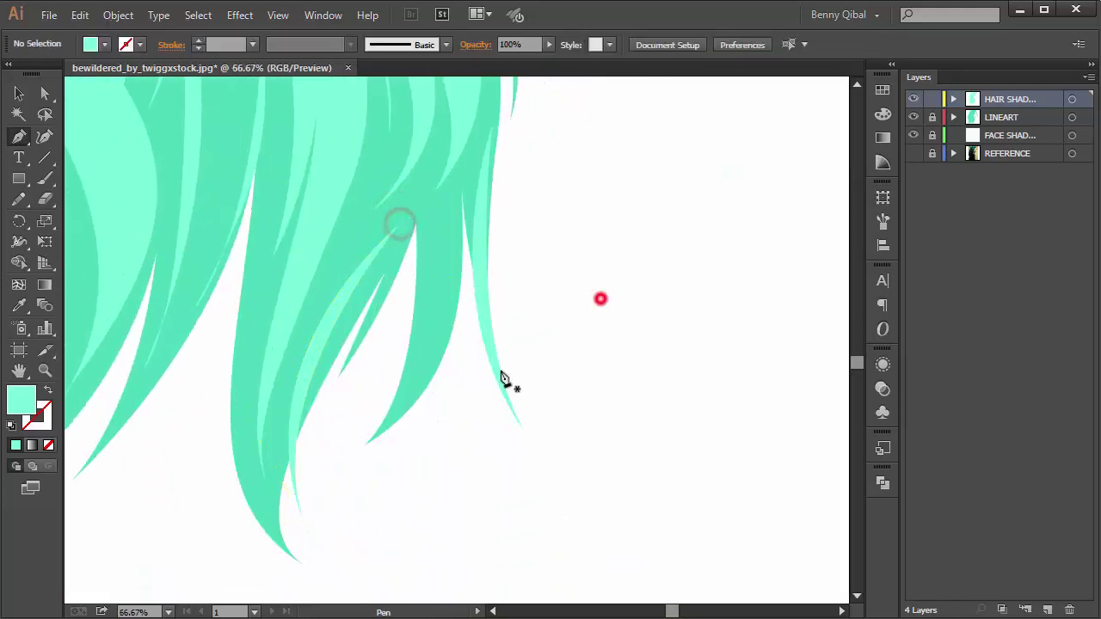
{"action": "scroll", "coordinate": [435, 437], "scroll_direction": "down", "scroll_amount": 2}
{"action": "scroll", "coordinate": [405, 387], "scroll_direction": "down", "scroll_amount": 1}
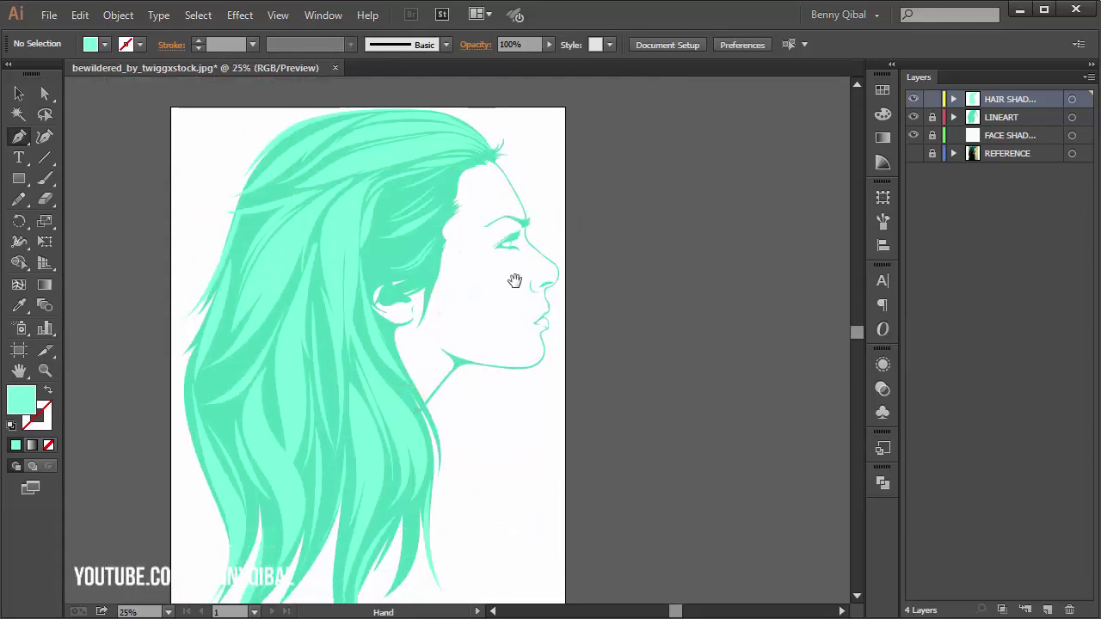
Make the face-shading layer the active working layer
{"action": "left_click_drag", "start_coordinate": [515, 281], "coordinate": [492, 279]}
{"action": "left_click", "coordinate": [1003, 117]}
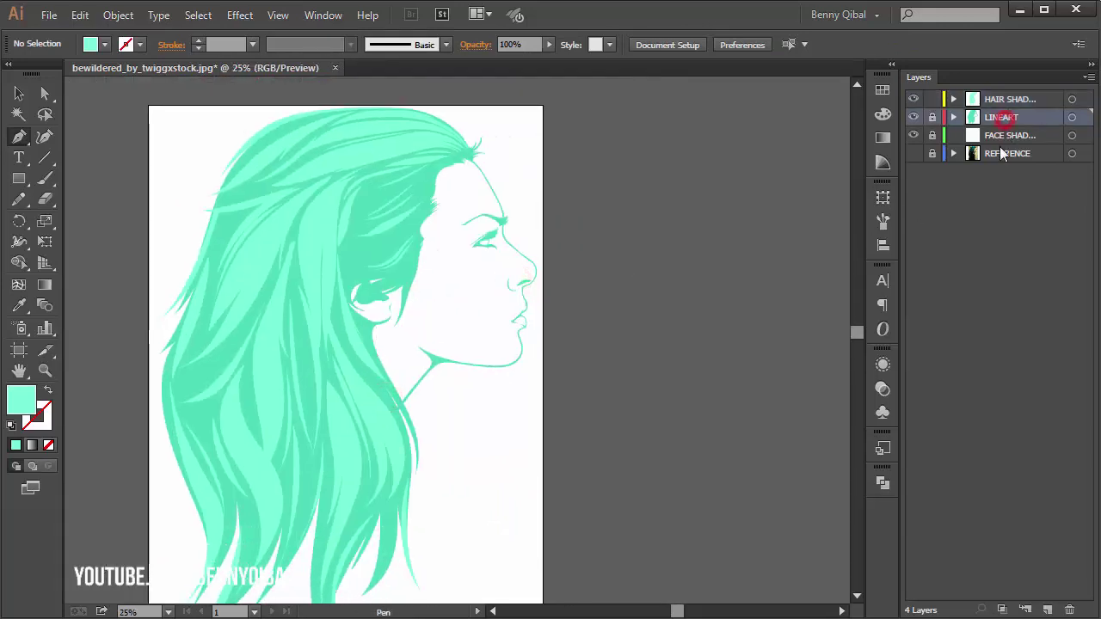
{"action": "left_click", "coordinate": [999, 136]}
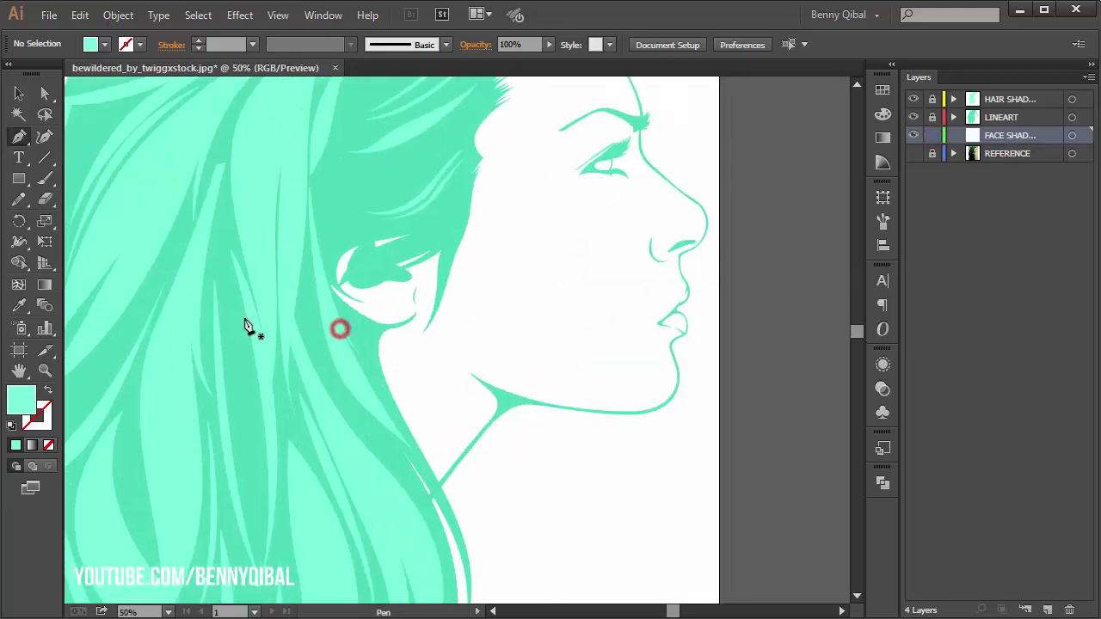
{"action": "left_click_drag", "start_coordinate": [335, 334], "coordinate": [296, 274]}
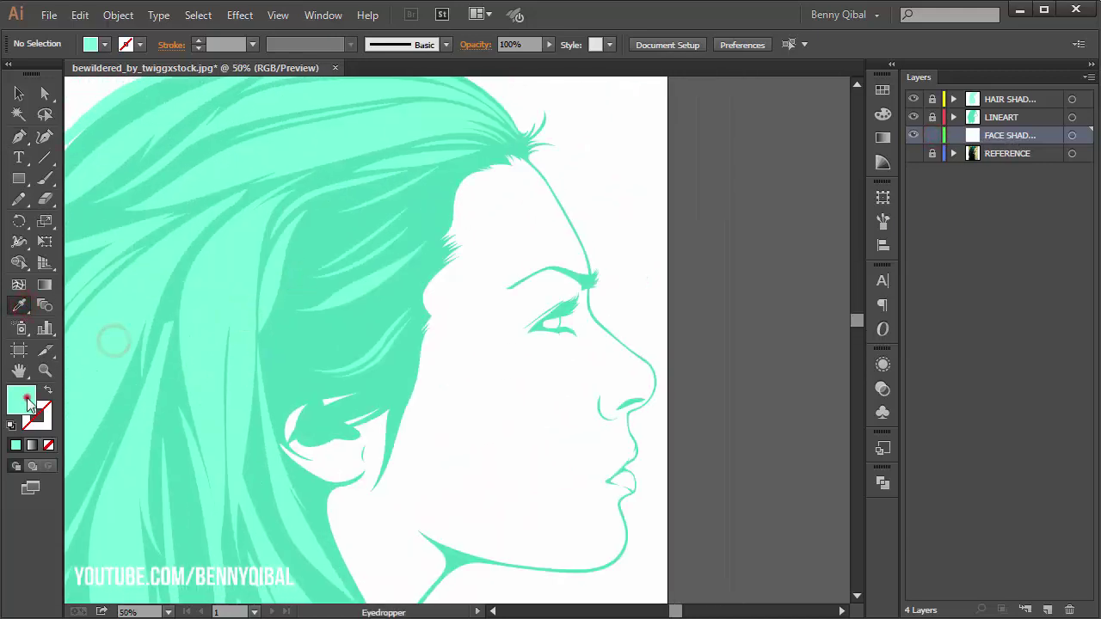
Confirm the A1FFE4 mint fill and turn on the REFERENCE photo layer
{"action": "double_click", "coordinate": [27, 400]}
{"action": "left_click", "coordinate": [592, 291]}
{"action": "left_click", "coordinate": [912, 294]}
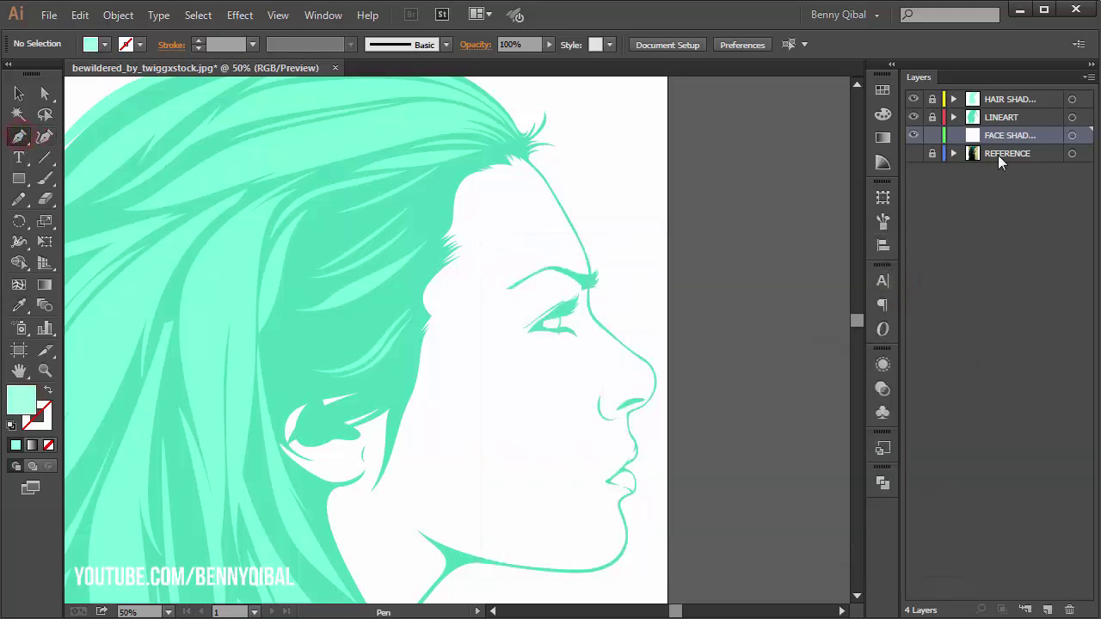
{"action": "left_click", "coordinate": [914, 153]}
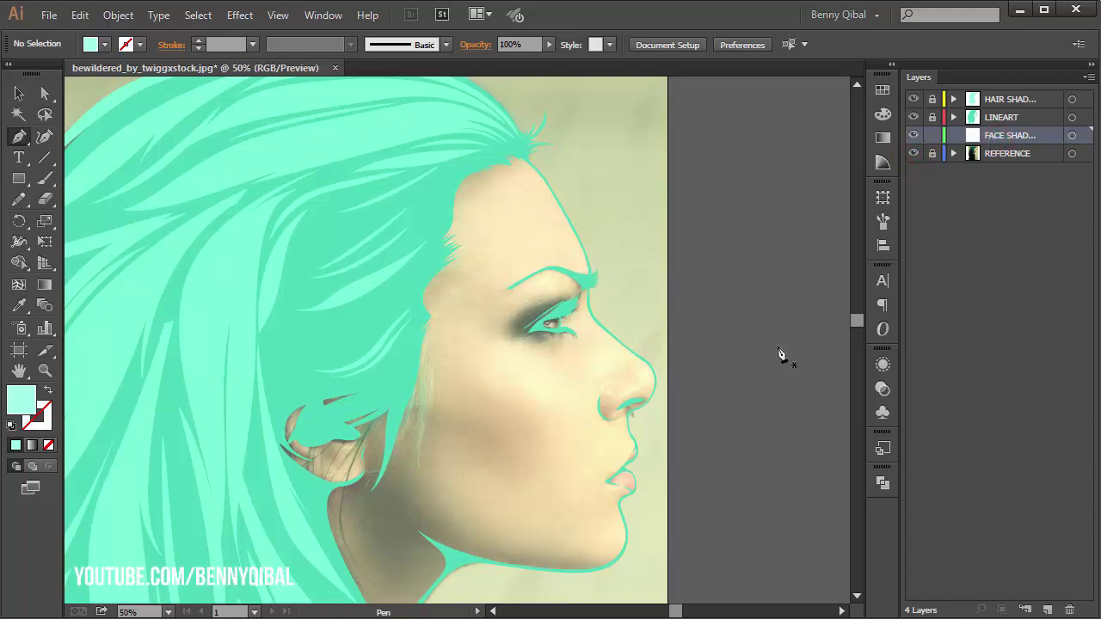
Place the first shading anchors along the forehead outline
{"action": "left_click", "coordinate": [469, 182]}
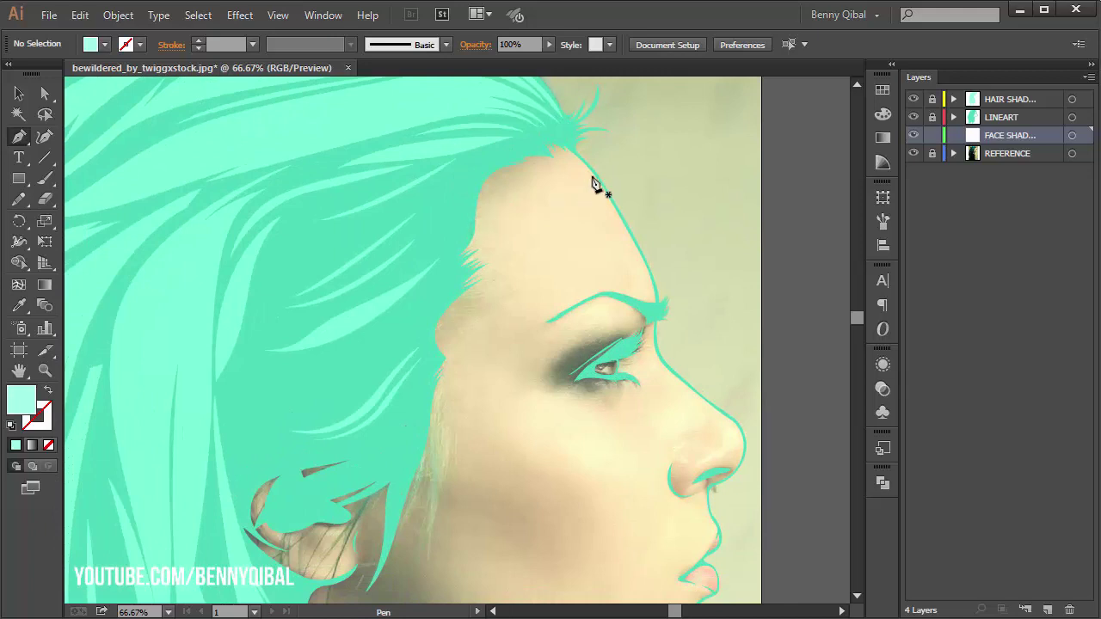
{"action": "left_click", "coordinate": [596, 178]}
{"action": "left_click", "coordinate": [499, 204]}
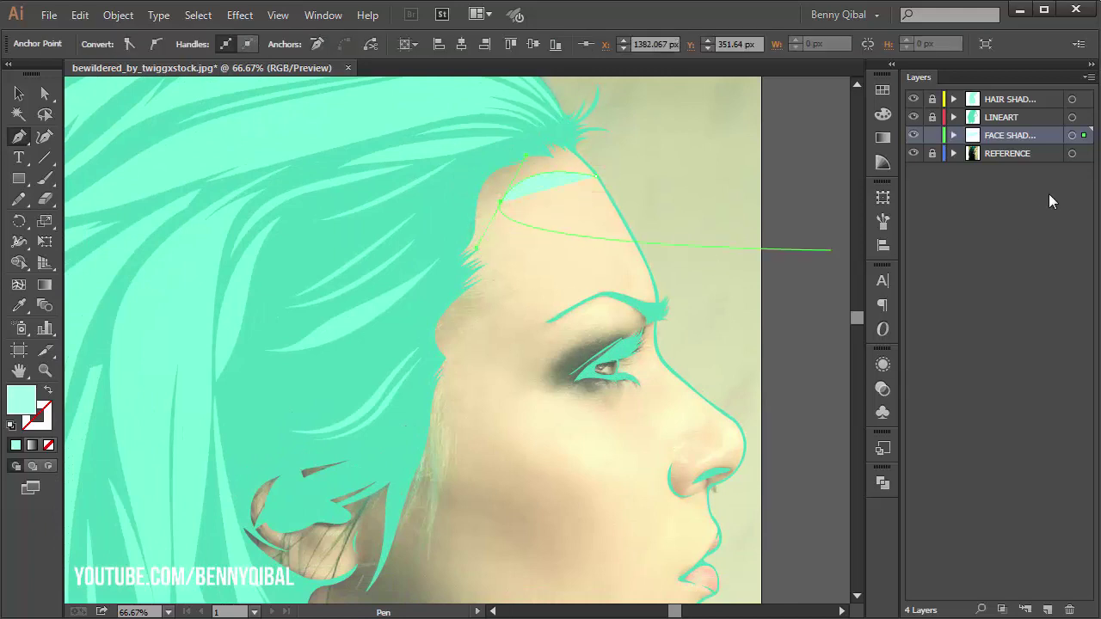
Set the face-shading layer's colour to orange in Layer Options
{"action": "double_click", "coordinate": [1077, 140]}
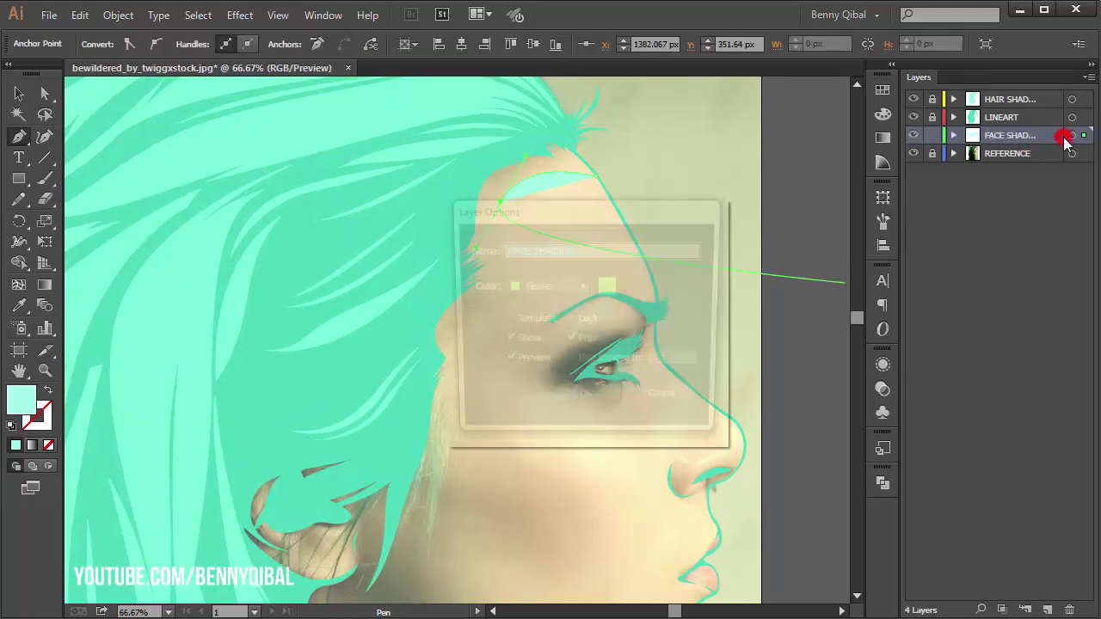
{"action": "left_click", "coordinate": [606, 289]}
{"action": "left_click", "coordinate": [434, 277]}
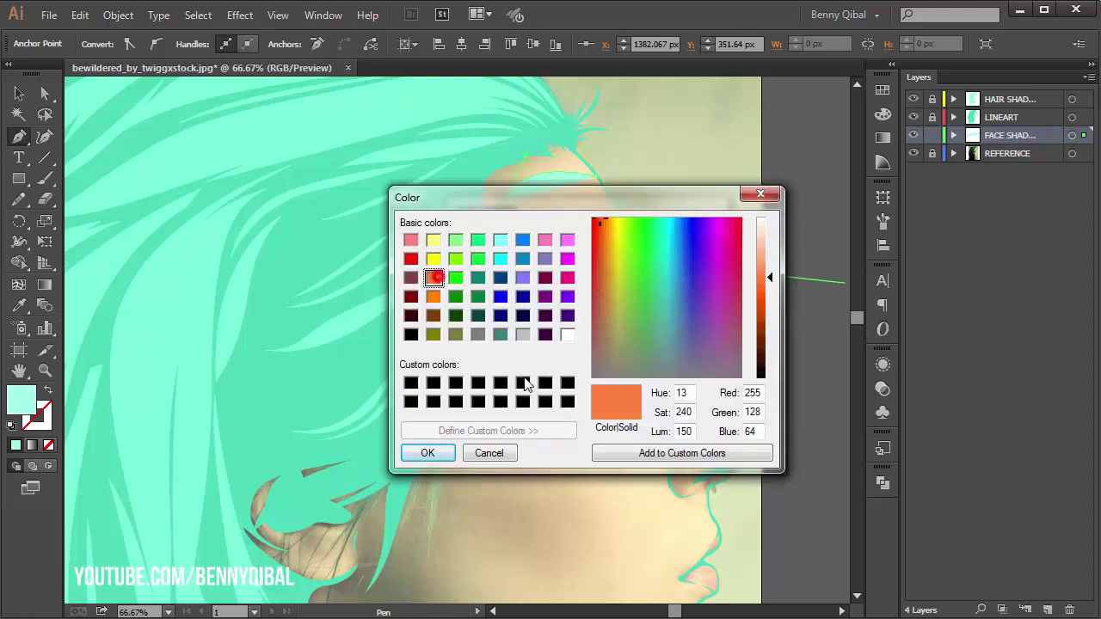
{"action": "left_click", "coordinate": [428, 454]}
{"action": "left_click", "coordinate": [580, 402]}
Trace the shading edge from the temple down the cheek
{"action": "left_click_drag", "start_coordinate": [499, 298], "coordinate": [521, 261]}
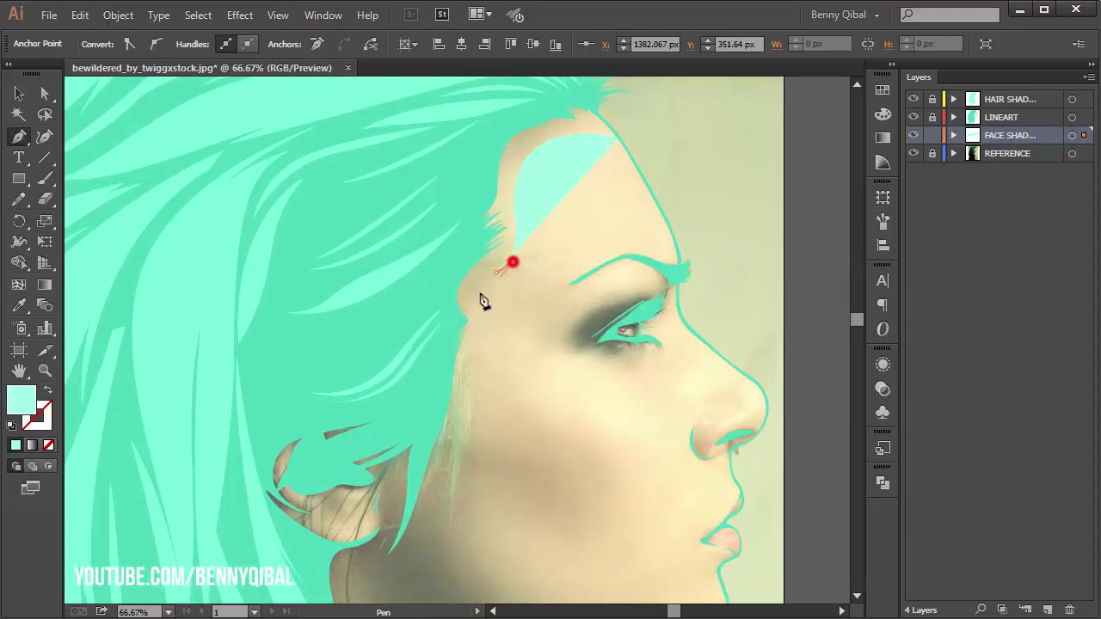
{"action": "left_click", "coordinate": [472, 304], "text": "ctrl"}
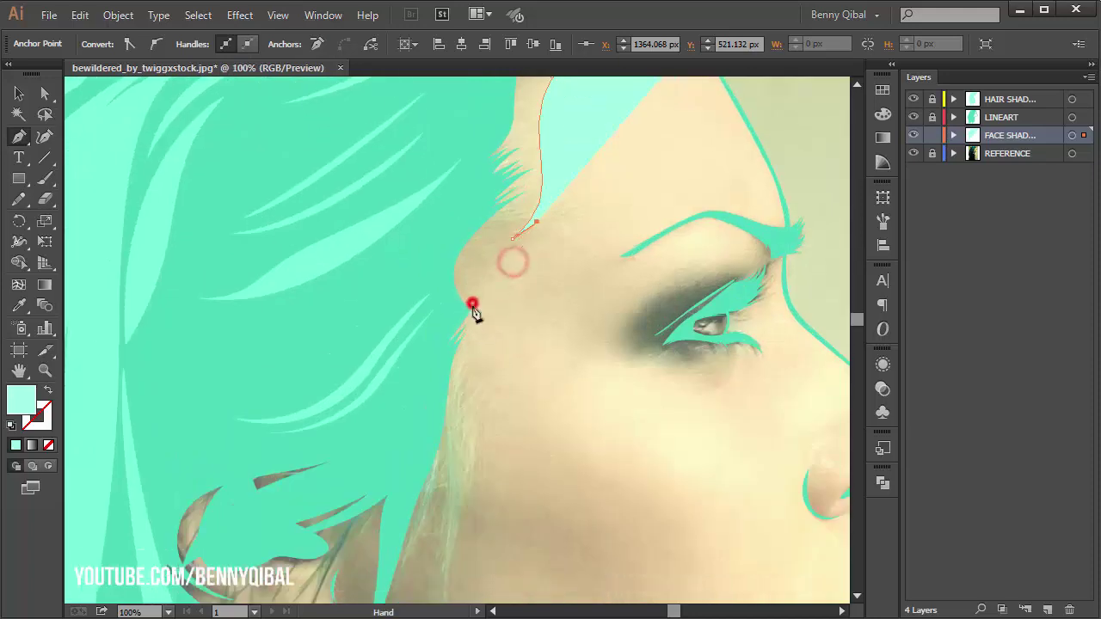
{"action": "left_click", "coordinate": [474, 404]}
{"action": "scroll", "coordinate": [462, 472], "scroll_direction": "down", "scroll_amount": 2}
{"action": "scroll", "coordinate": [456, 435], "scroll_direction": "down", "scroll_amount": 1}
{"action": "scroll", "coordinate": [406, 444], "scroll_direction": "down", "scroll_amount": 1}
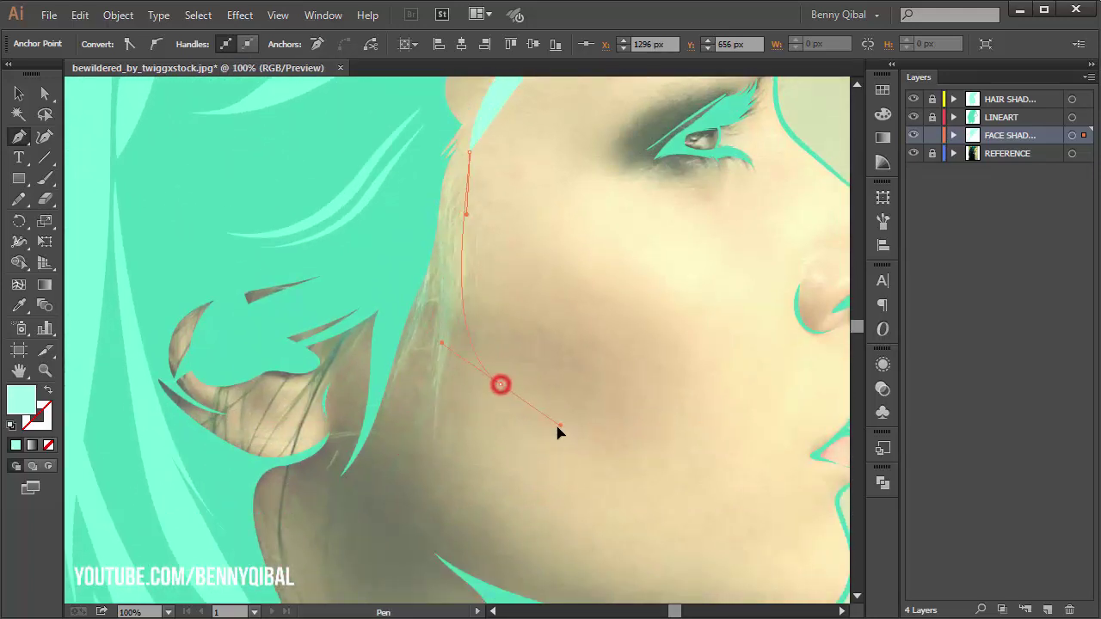
{"action": "key", "text": "ctrl+minus"}
{"action": "left_click_drag", "start_coordinate": [480, 476], "coordinate": [599, 531]}
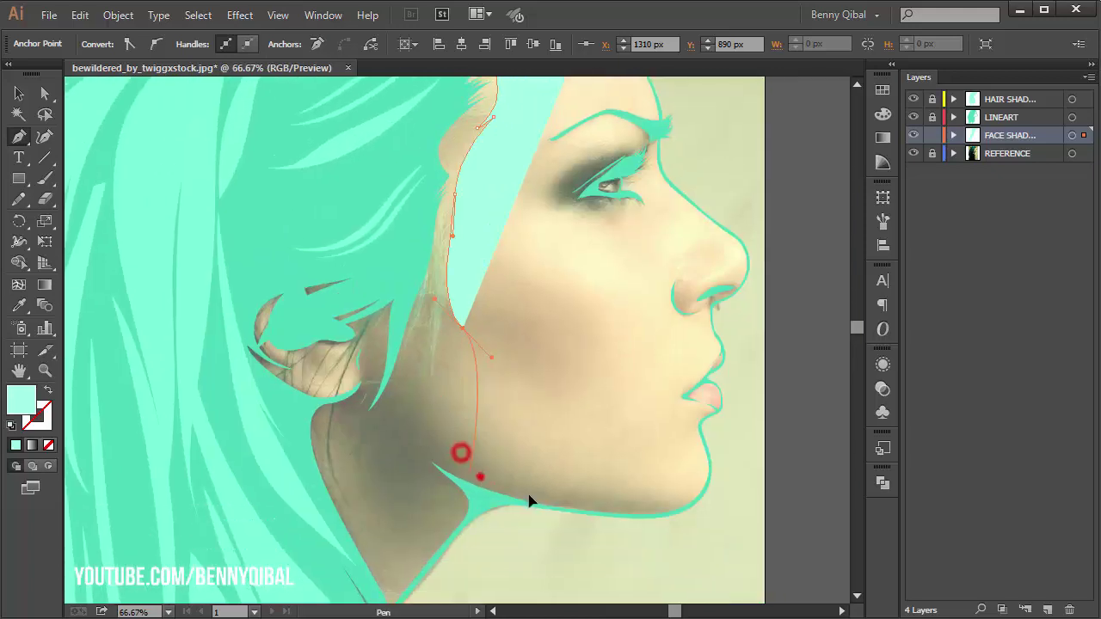
Continue the shade around the chin, below the lips and along the jaw
{"action": "left_click", "coordinate": [701, 508], "text": "ctrl"}
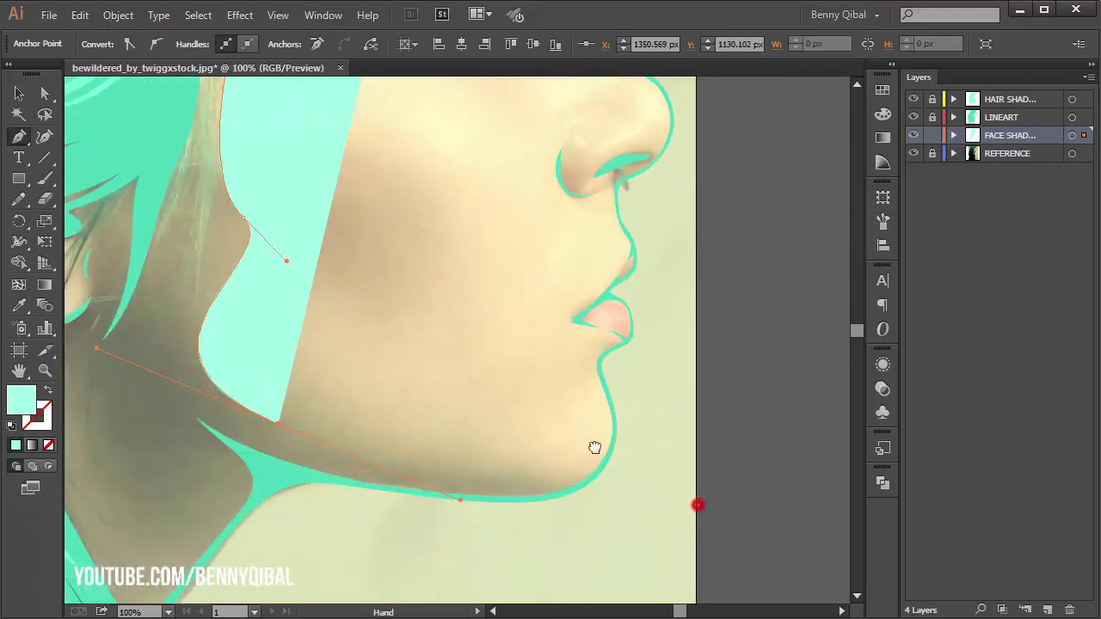
{"action": "left_click_drag", "start_coordinate": [603, 411], "coordinate": [600, 372]}
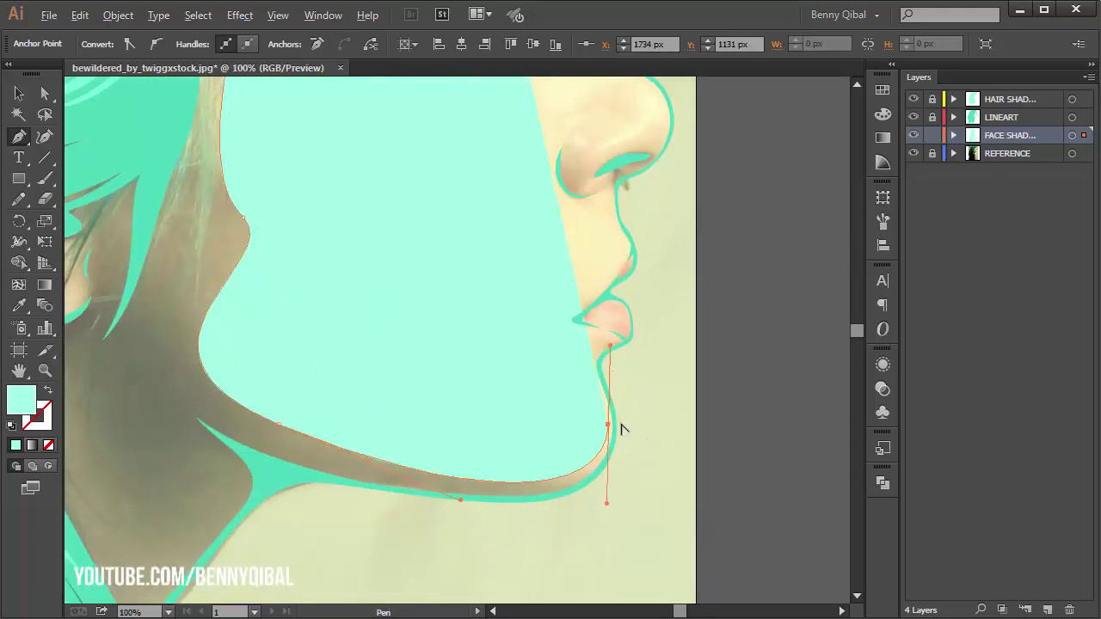
{"action": "left_click", "coordinate": [622, 411], "text": "ctrl"}
{"action": "left_click", "coordinate": [588, 334]}
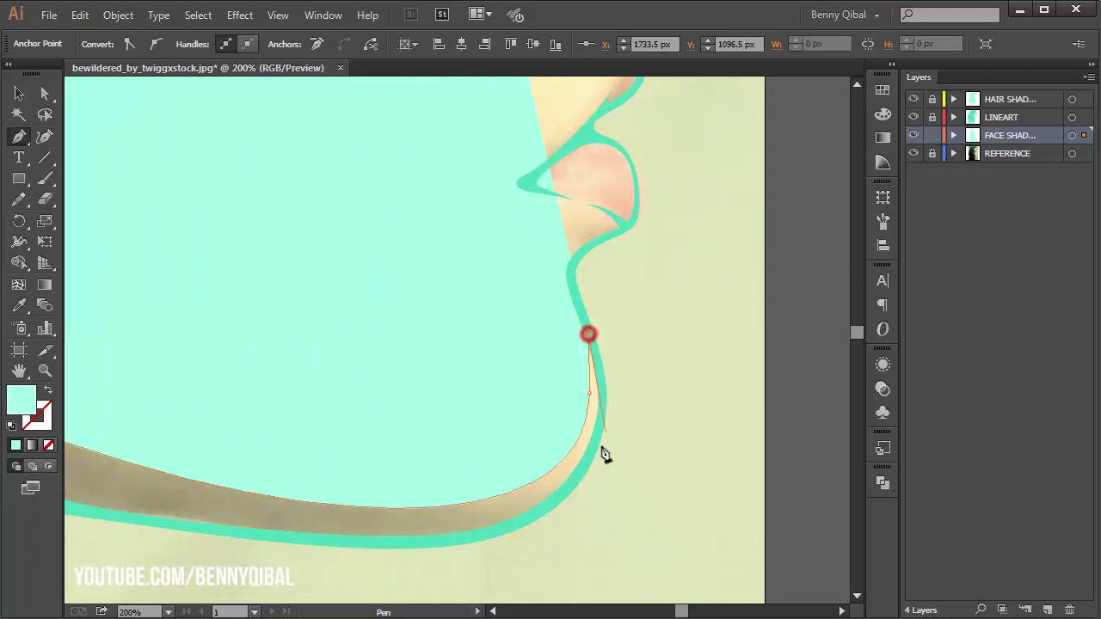
{"action": "left_click_drag", "start_coordinate": [582, 486], "coordinate": [555, 531]}
{"action": "left_click_drag", "start_coordinate": [629, 433], "coordinate": [622, 447]}
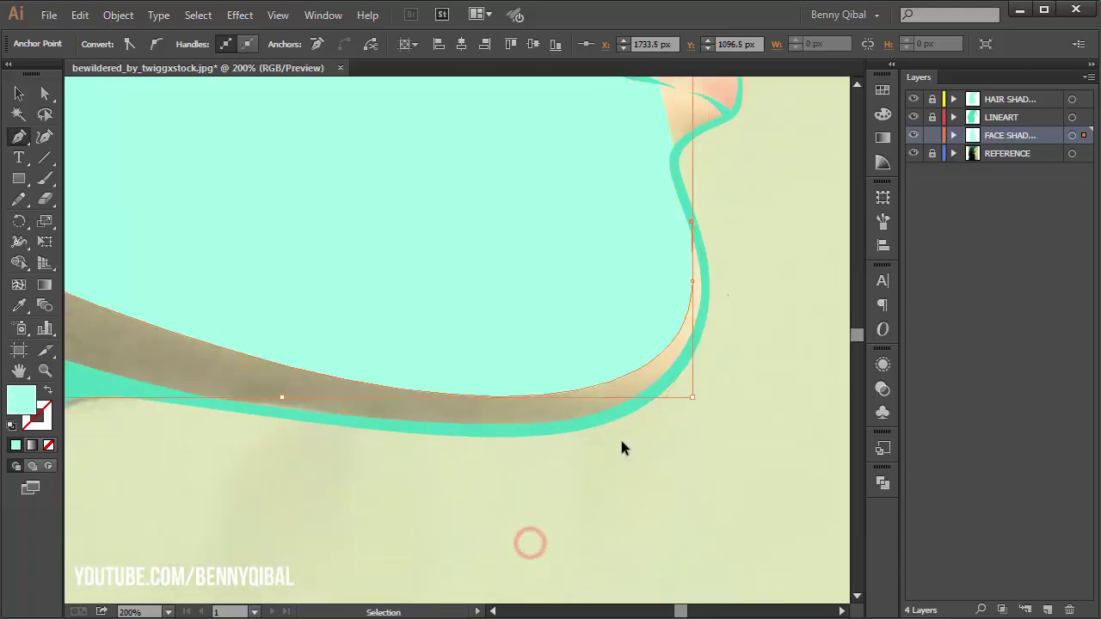
{"action": "key", "text": "ctrl+minus"}
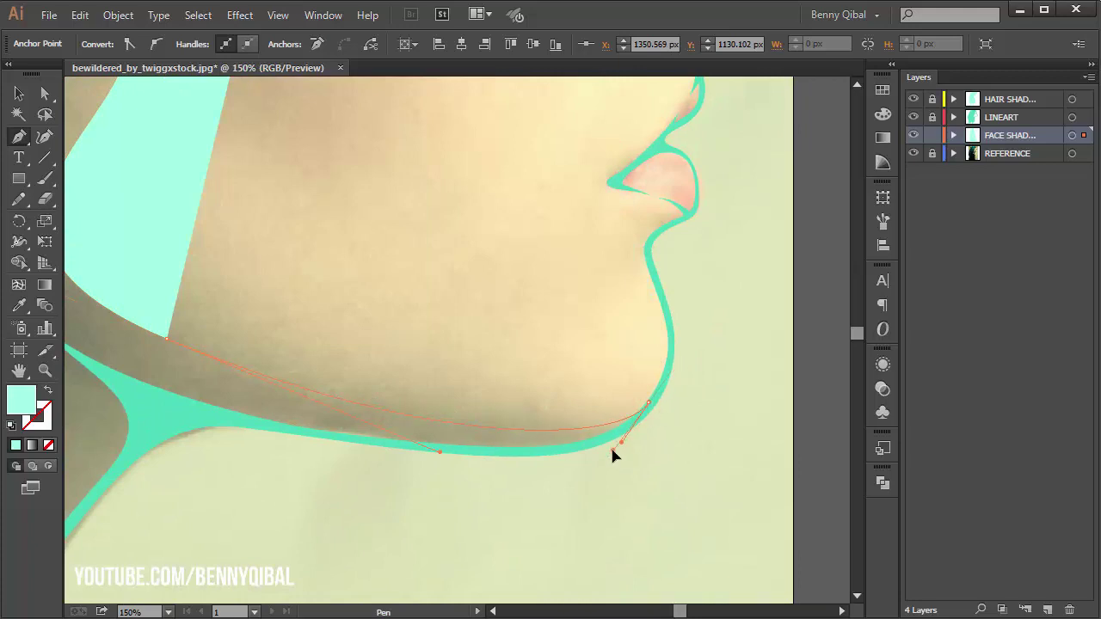
{"action": "left_click_drag", "start_coordinate": [430, 450], "coordinate": [553, 430]}
{"action": "mouse_move", "coordinate": [379, 400]}
{"action": "left_mouse_down"}
{"action": "mouse_move", "coordinate": [284, 378]}
{"action": "mouse_move", "coordinate": [335, 388]}
{"action": "mouse_move", "coordinate": [305, 472]}
{"action": "mouse_move", "coordinate": [384, 440]}
{"action": "mouse_move", "coordinate": [302, 352]}
{"action": "left_mouse_up"}
{"action": "key", "text": "ctrl+minus"}
In Outline view, extend the shading path along the jaw and neck toward the ear
{"action": "mouse_move", "coordinate": [263, 307]}
{"action": "left_mouse_down"}
{"action": "mouse_move", "coordinate": [211, 186]}
{"action": "mouse_move", "coordinate": [316, 417]}
{"action": "left_mouse_up"}
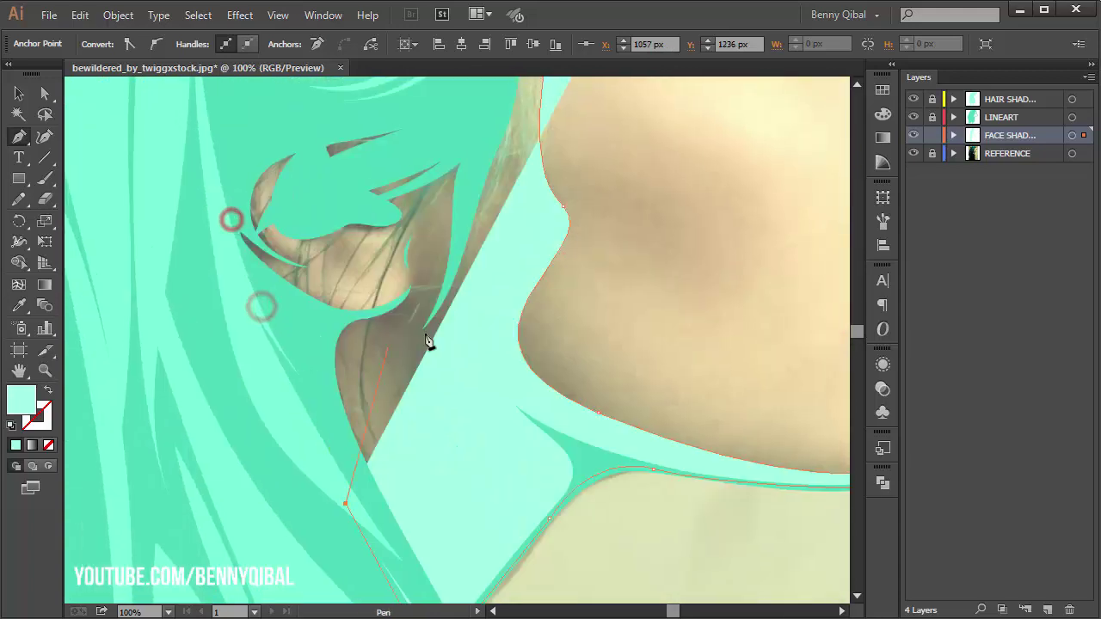
{"action": "key", "text": "ctrl+y"}
{"action": "key", "text": "ctrl+plus"}
{"action": "mouse_move", "coordinate": [291, 345]}
{"action": "left_mouse_down"}
{"action": "mouse_move", "coordinate": [291, 375]}
{"action": "mouse_move", "coordinate": [294, 114]}
{"action": "left_mouse_up"}
{"action": "left_click_drag", "start_coordinate": [371, 362], "coordinate": [436, 424]}
{"action": "key", "text": "ctrl+z"}
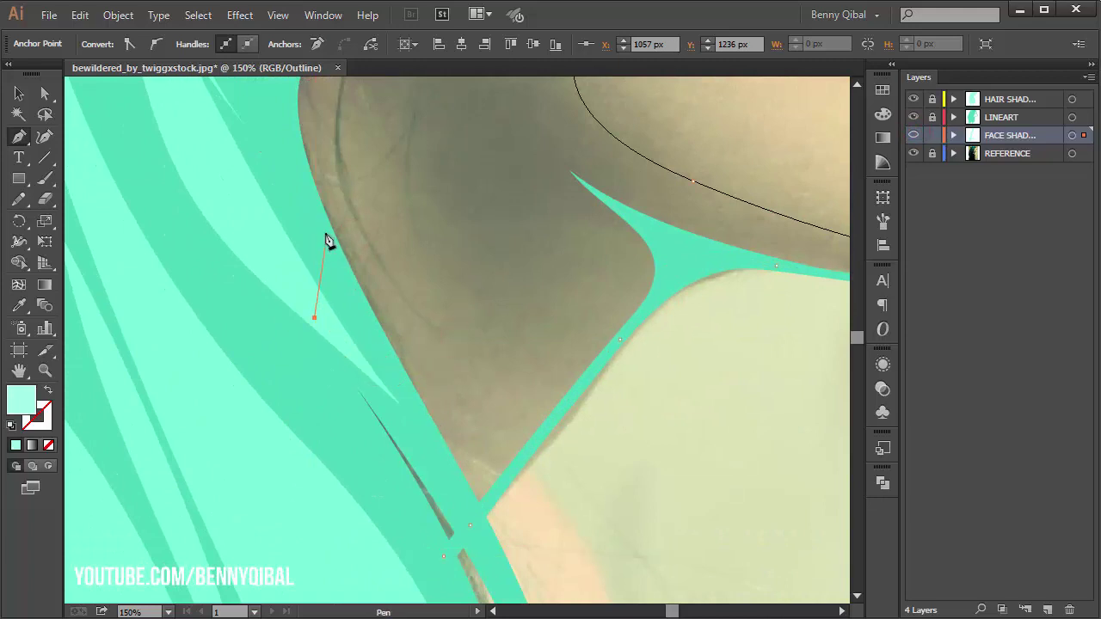
{"action": "left_click", "coordinate": [478, 432]}
{"action": "left_click_drag", "start_coordinate": [528, 211], "coordinate": [528, 387]}
{"action": "left_click_drag", "start_coordinate": [423, 321], "coordinate": [413, 284]}
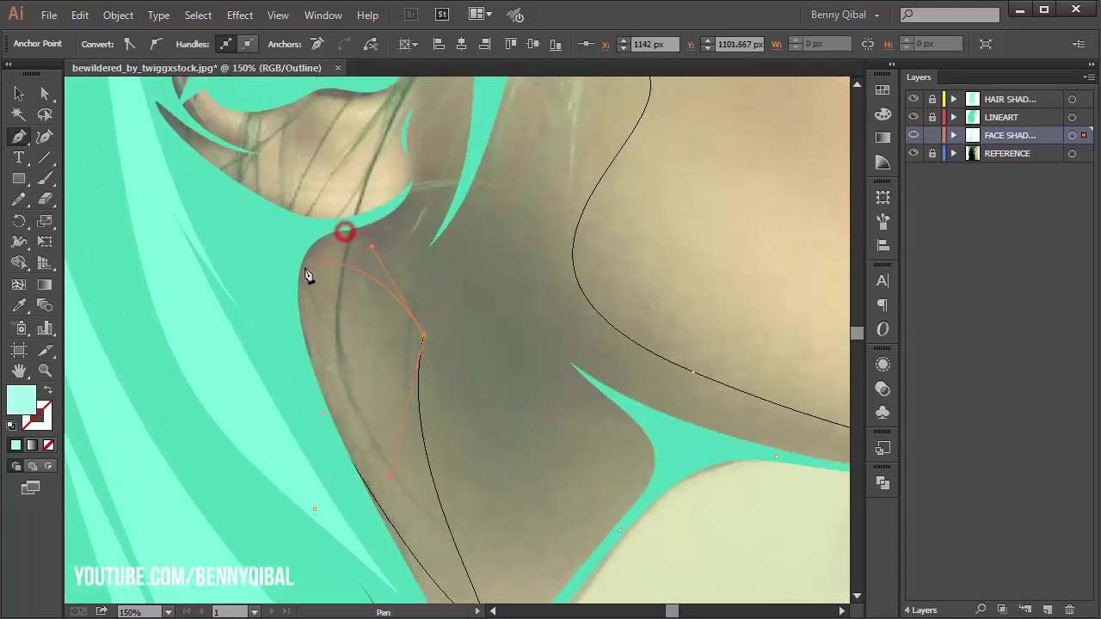
Curve the shading edge beneath and around the ear, up toward the hairline
{"action": "mouse_move", "coordinate": [301, 267]}
{"action": "left_mouse_down"}
{"action": "mouse_move", "coordinate": [281, 307]}
{"action": "mouse_move", "coordinate": [257, 464]}
{"action": "left_mouse_up"}
{"action": "left_click_drag", "start_coordinate": [323, 391], "coordinate": [411, 381]}
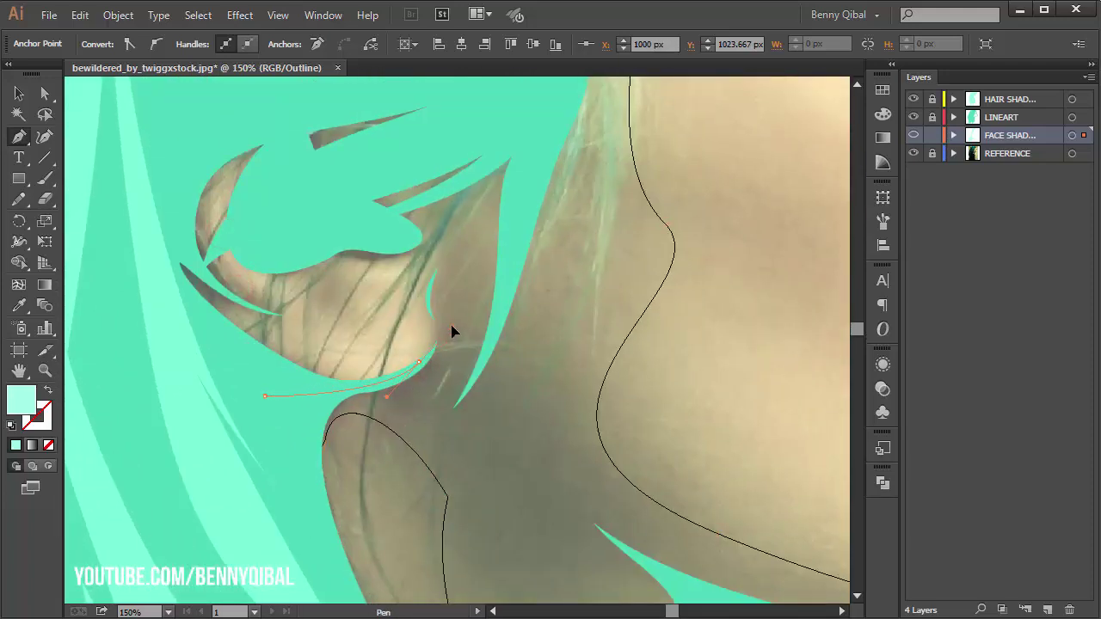
{"action": "left_click_drag", "start_coordinate": [331, 275], "coordinate": [365, 348]}
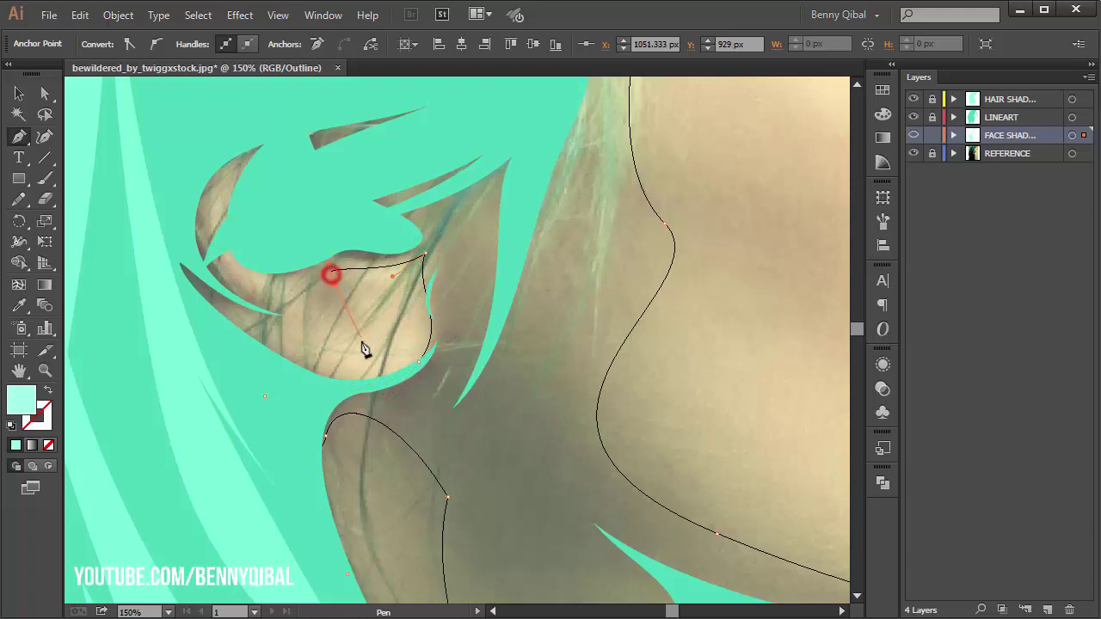
{"action": "left_click_drag", "start_coordinate": [229, 321], "coordinate": [237, 365]}
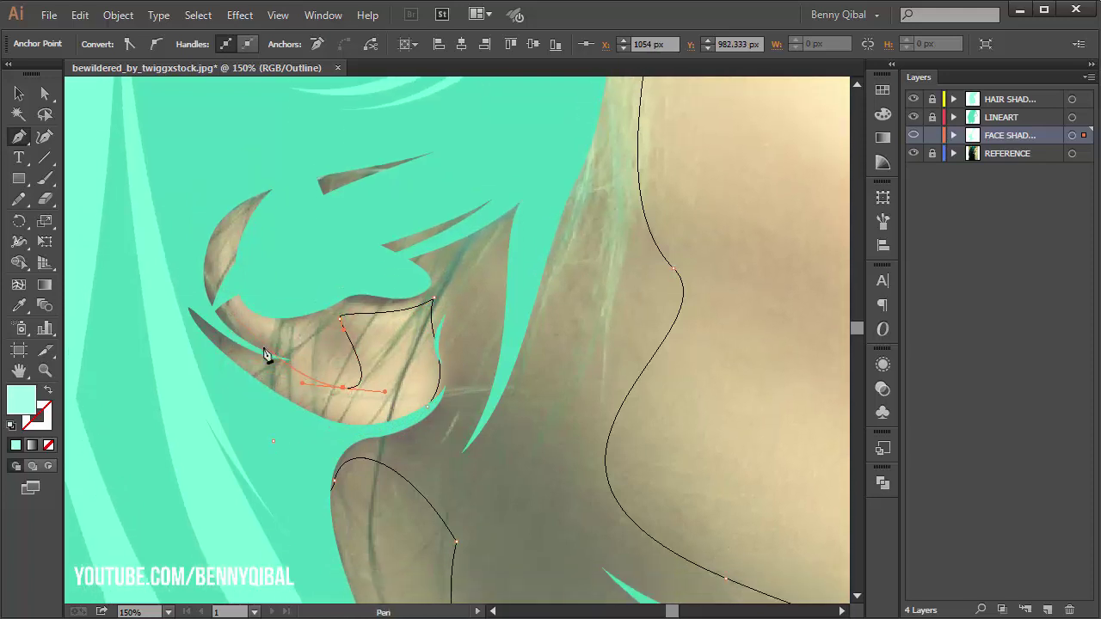
{"action": "left_click_drag", "start_coordinate": [204, 314], "coordinate": [176, 280]}
{"action": "mouse_move", "coordinate": [195, 365]}
{"action": "left_mouse_down"}
{"action": "mouse_move", "coordinate": [194, 342]}
{"action": "mouse_move", "coordinate": [130, 216]}
{"action": "left_mouse_up"}
{"action": "mouse_move", "coordinate": [180, 171]}
{"action": "left_mouse_down"}
{"action": "mouse_move", "coordinate": [214, 318]}
{"action": "mouse_move", "coordinate": [185, 295]}
{"action": "left_mouse_up"}
{"action": "left_click_drag", "start_coordinate": [264, 276], "coordinate": [371, 275]}
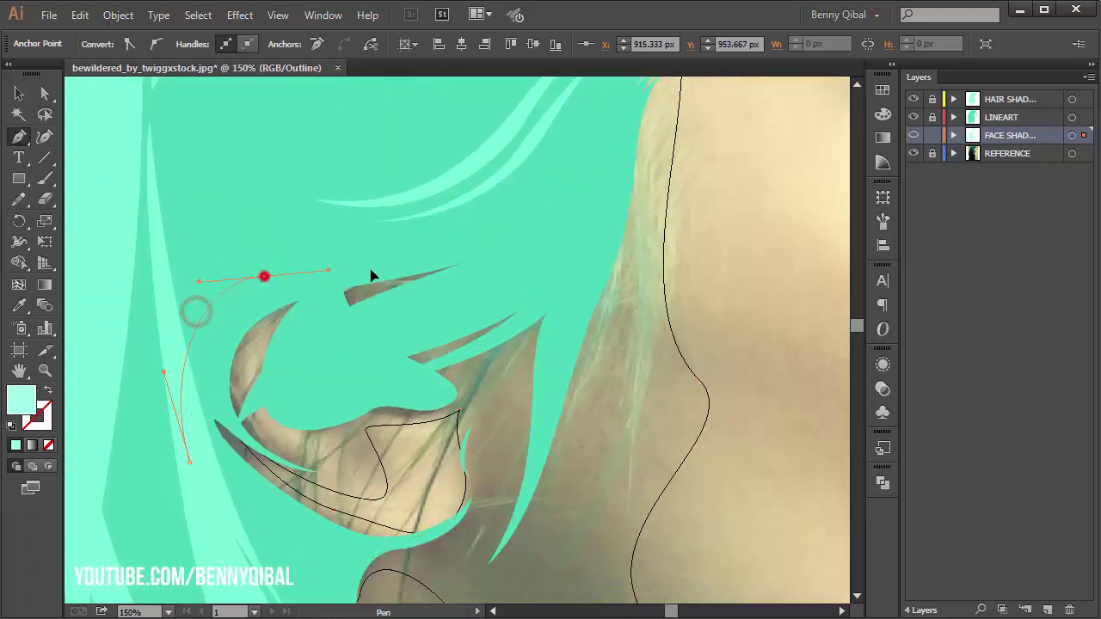
Remove the last anchor's outgoing handle at the forehead hairline
{"action": "key", "text": "ctrl+minus"}
{"action": "key", "text": "ctrl+minus"}
{"action": "scroll", "coordinate": [413, 258], "scroll_direction": "down", "scroll_amount": 2}
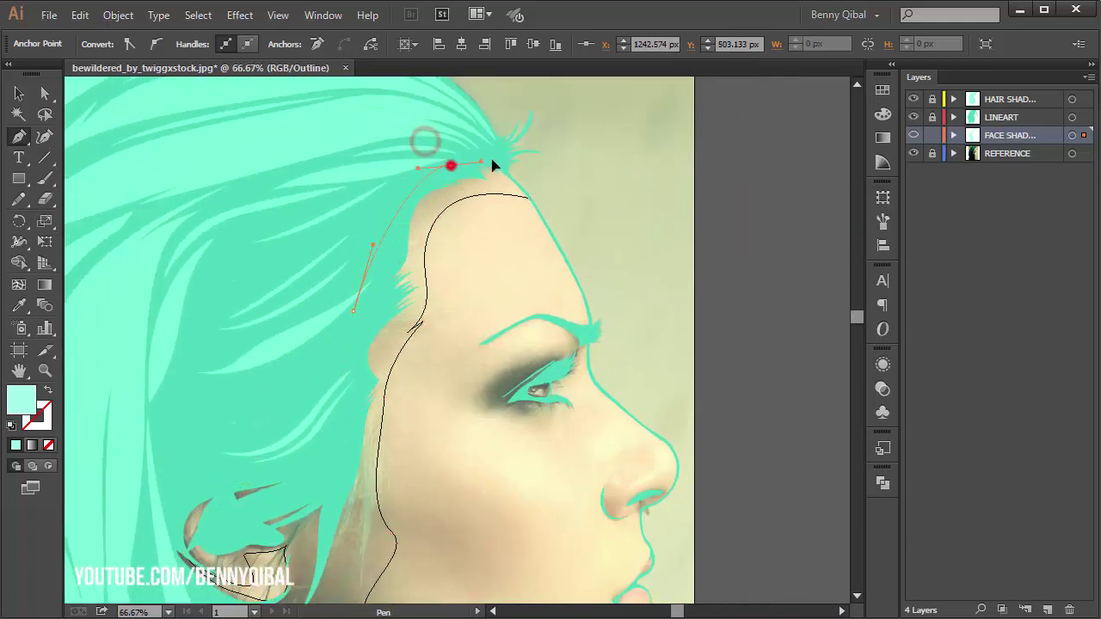
{"action": "key", "text": "ctrl+plus"}
{"action": "key", "text": "ctrl+plus"}
{"action": "left_click", "coordinate": [479, 198]}
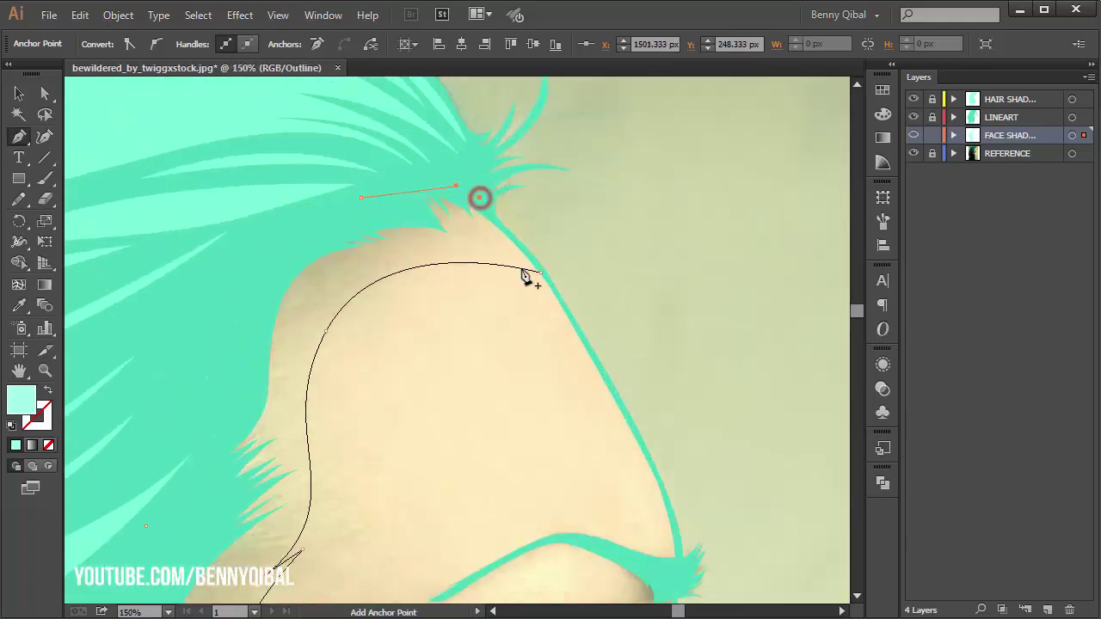
{"action": "key", "text": "ctrl+minus"}
{"action": "key", "text": "ctrl+minus"}
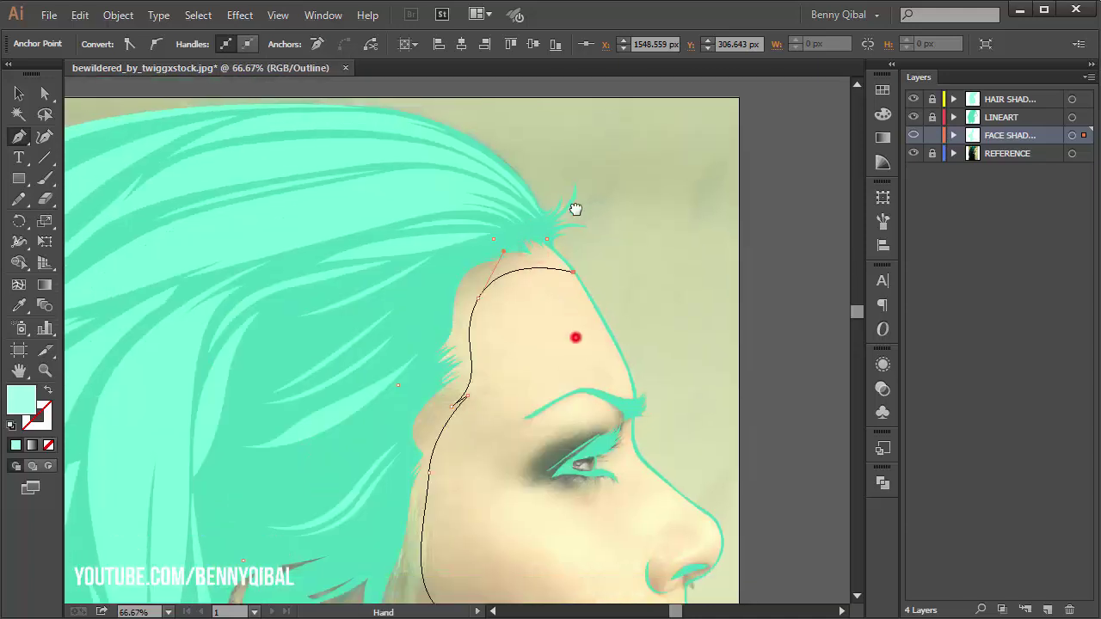
Switch to full-colour Preview and hide the REFERENCE photo, zooming in on the forehead hairline
{"action": "key", "text": "ctrl+y"}
{"action": "left_click", "coordinate": [914, 153]}
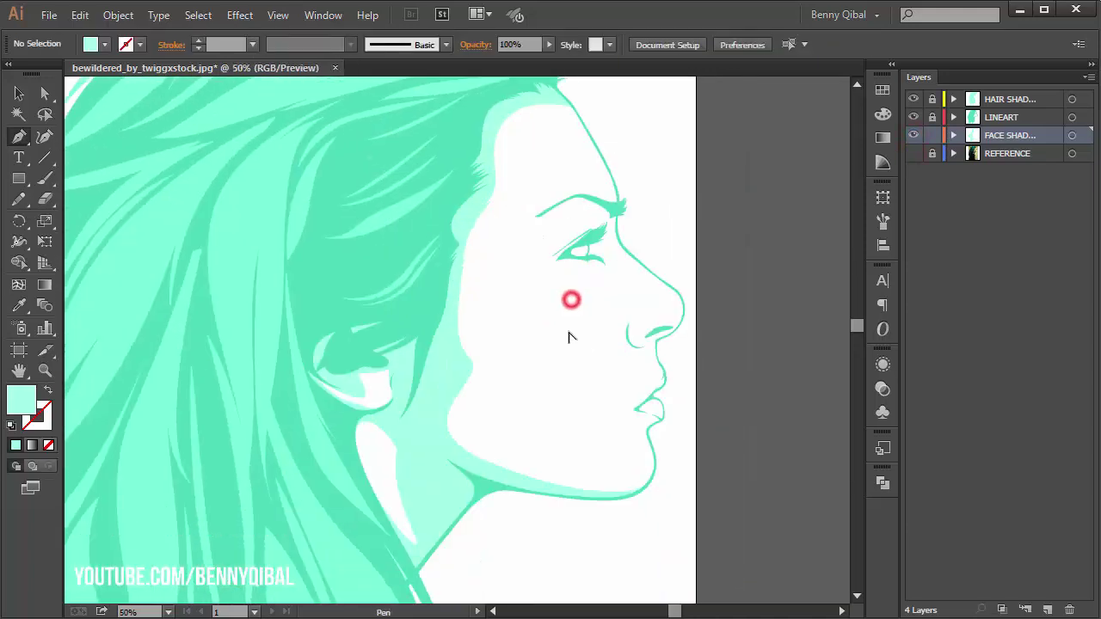
{"action": "key", "text": "ctrl+minus"}
{"action": "left_click_drag", "start_coordinate": [570, 335], "coordinate": [537, 279]}
{"action": "left_click", "coordinate": [528, 289], "text": "ctrl"}
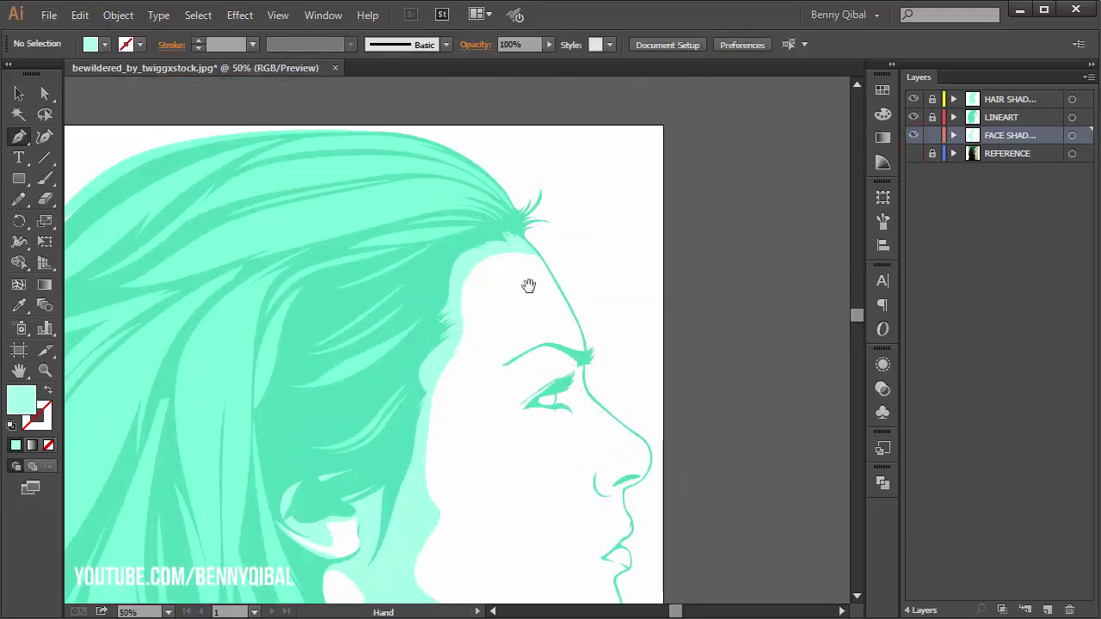
{"action": "left_click", "coordinate": [523, 177], "text": "ctrl"}
{"action": "left_click_drag", "start_coordinate": [497, 166], "coordinate": [496, 218]}
With Direct Selection, reshape the forehead shading's top curve to tuck under the hairline
{"action": "left_click", "coordinate": [489, 226], "text": "ctrl"}
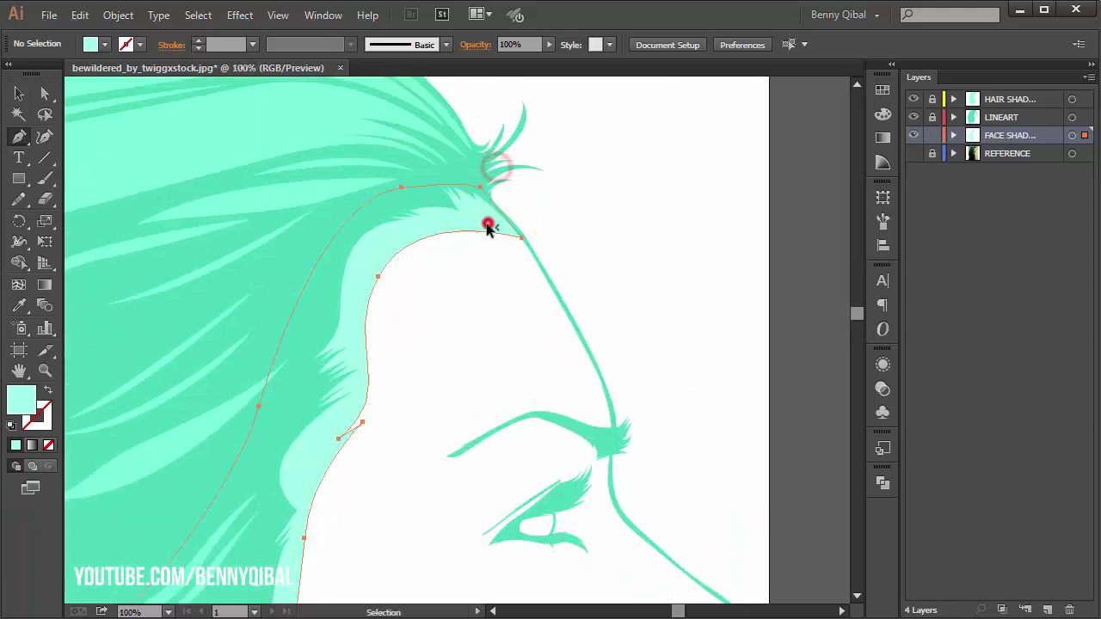
{"action": "left_click", "coordinate": [42, 94]}
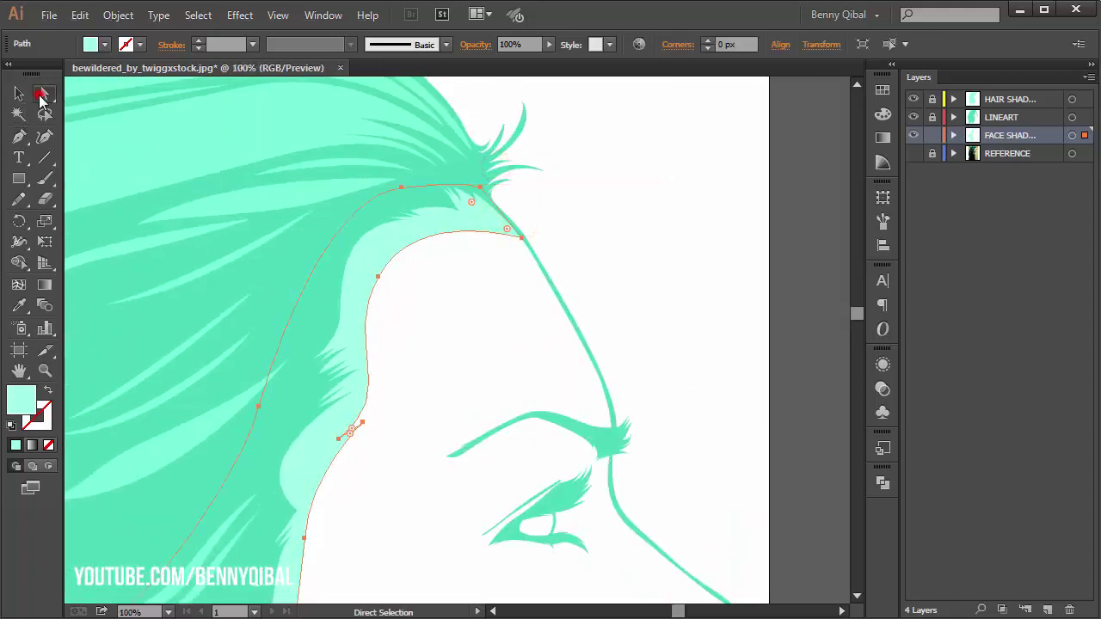
{"action": "left_click", "coordinate": [520, 241]}
{"action": "key", "text": "ctrl+plus"}
{"action": "left_click_drag", "start_coordinate": [377, 232], "coordinate": [421, 188]}
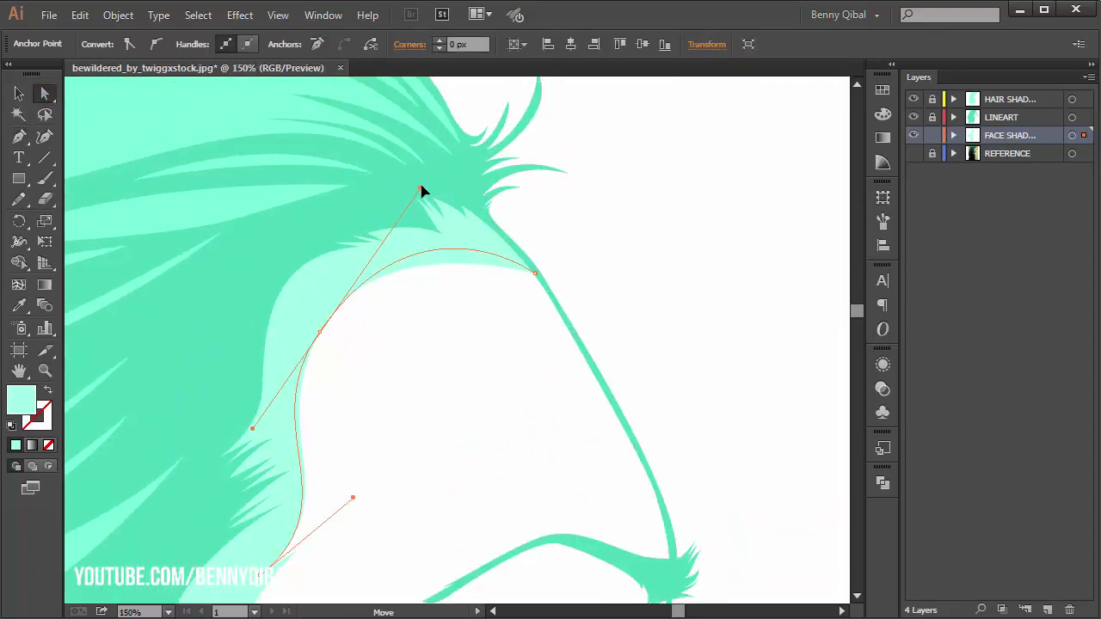
{"action": "left_click", "coordinate": [610, 241]}
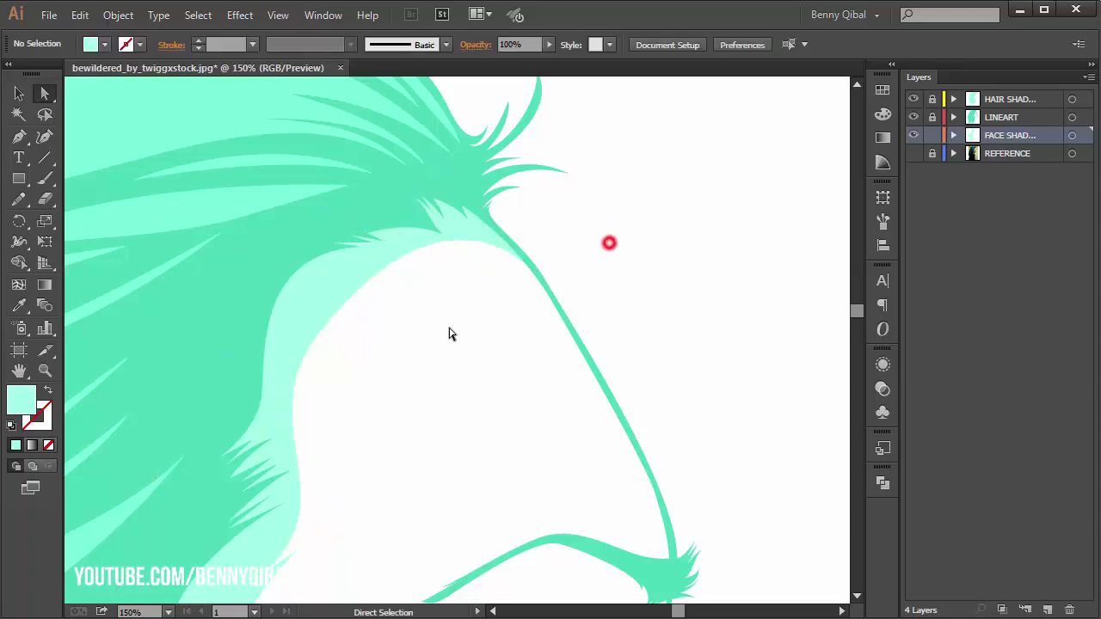
Move the forehead shape's point near the hair tip up into the hair, smoothing the hairline curve
{"action": "left_click", "coordinate": [379, 370], "text": "ctrl+alt"}
{"action": "left_click", "coordinate": [430, 290], "text": "ctrl"}
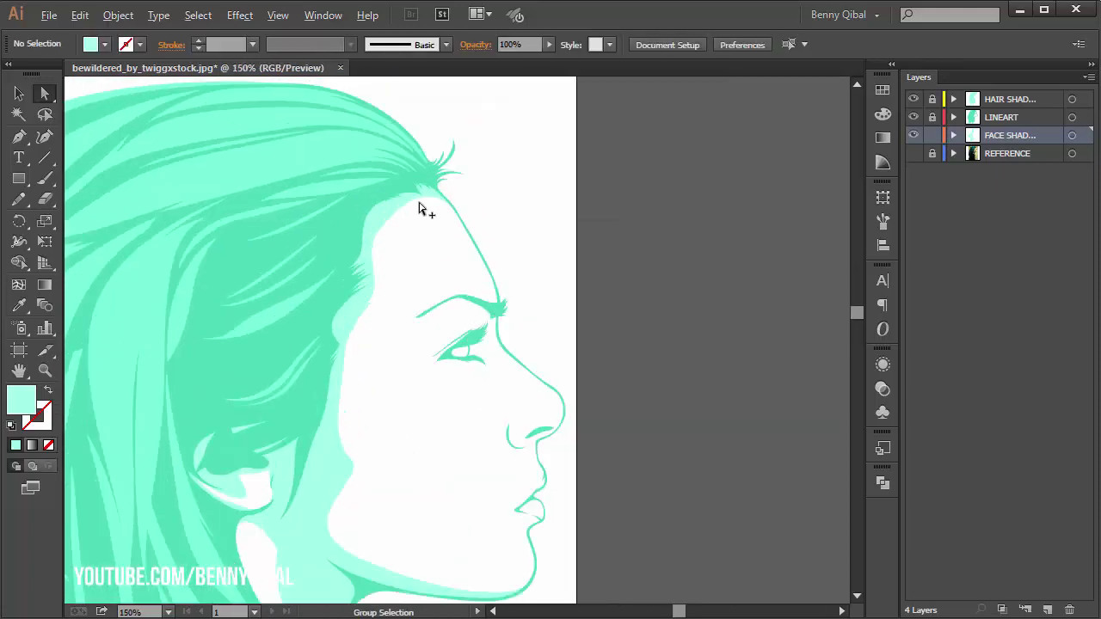
{"action": "left_click", "coordinate": [435, 193], "text": "ctrl"}
{"action": "left_click", "coordinate": [437, 189], "text": "ctrl"}
{"action": "left_click", "coordinate": [437, 189], "text": "ctrl"}
{"action": "left_click", "coordinate": [447, 261]}
{"action": "left_click_drag", "start_coordinate": [501, 312], "coordinate": [462, 264]}
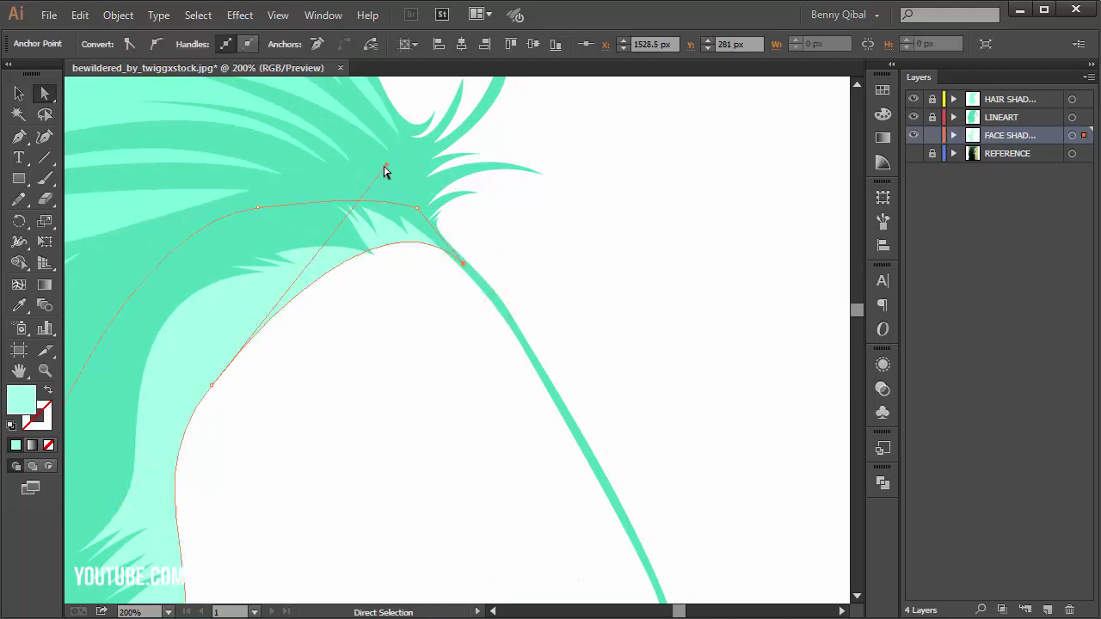
{"action": "mouse_move", "coordinate": [386, 167]}
{"action": "left_mouse_down"}
{"action": "mouse_move", "coordinate": [386, 181]}
{"action": "mouse_move", "coordinate": [422, 206]}
{"action": "left_mouse_up"}
{"action": "left_click", "coordinate": [555, 204]}
{"action": "left_click", "coordinate": [410, 410], "text": "ctrl+alt"}
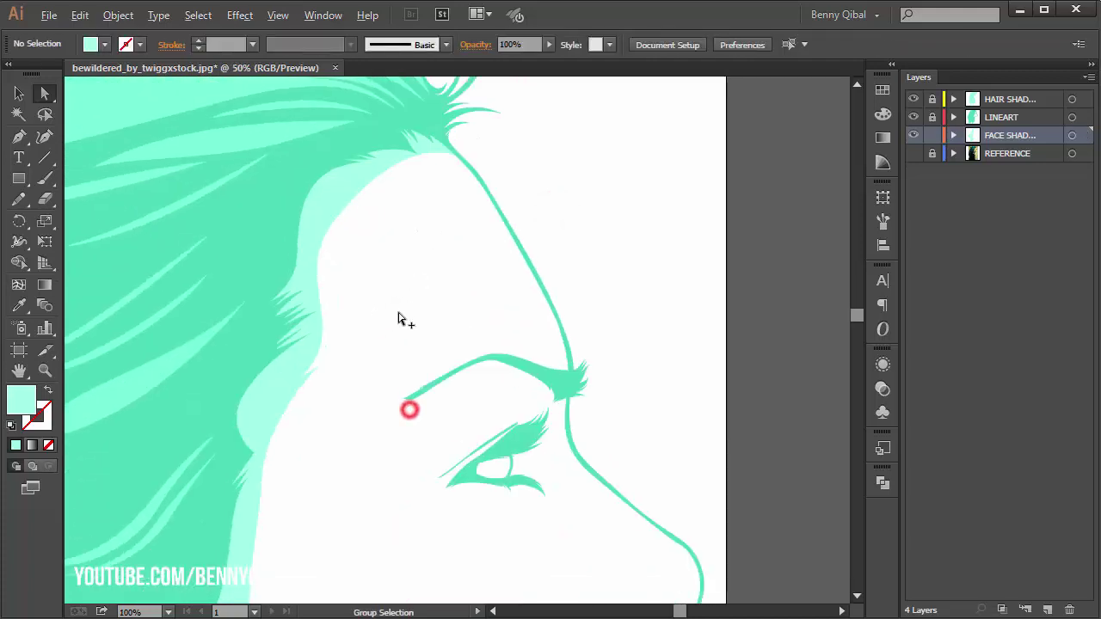
{"action": "left_click", "coordinate": [393, 349], "text": "ctrl+alt"}
{"action": "mouse_move", "coordinate": [424, 415]}
{"action": "left_mouse_down"}
{"action": "mouse_move", "coordinate": [437, 272]}
{"action": "mouse_move", "coordinate": [390, 376]}
{"action": "left_mouse_up"}
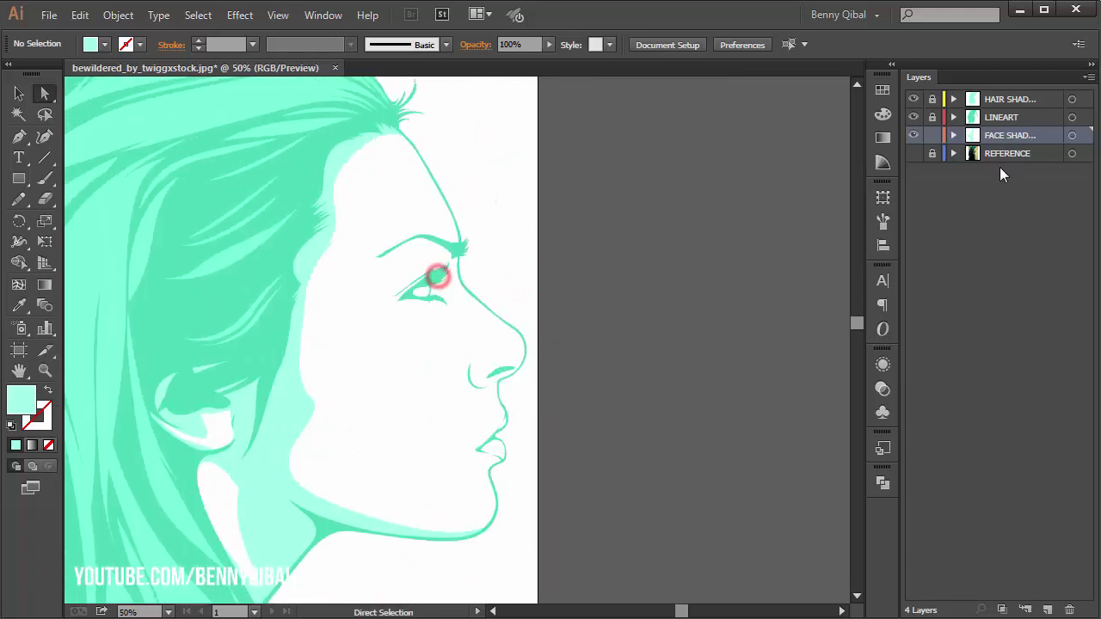
Expand the FACE SHAD layer, show the REFERENCE photo and zoom in on the brow with the Pen tool
{"action": "left_click", "coordinate": [953, 136]}
{"action": "left_click", "coordinate": [1011, 154]}
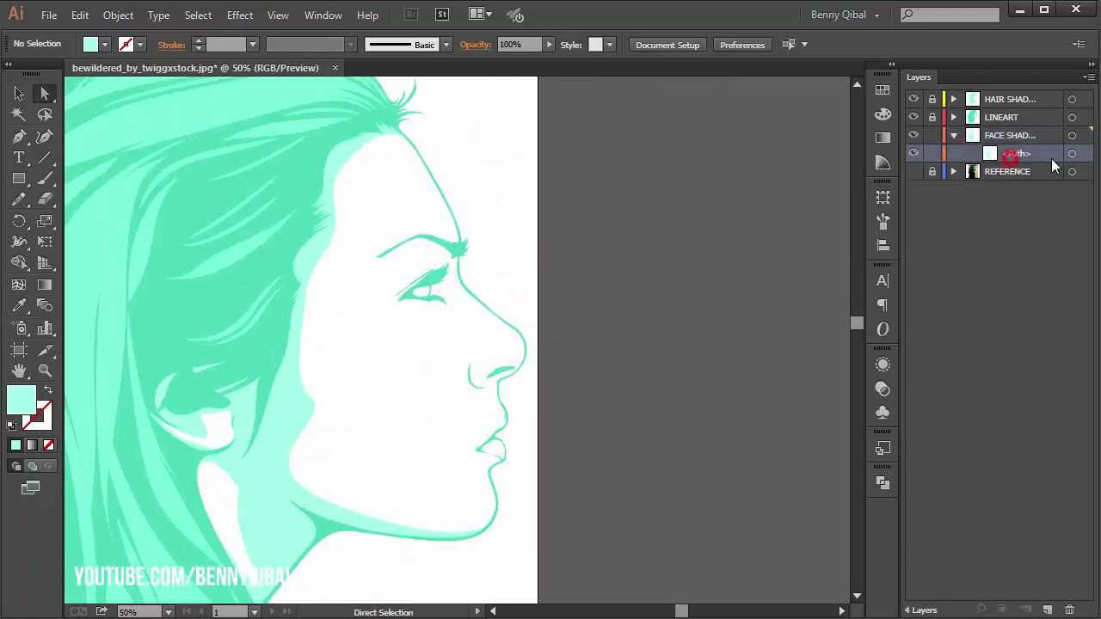
{"action": "left_click", "coordinate": [413, 337], "text": "ctrl"}
{"action": "key", "text": "p"}
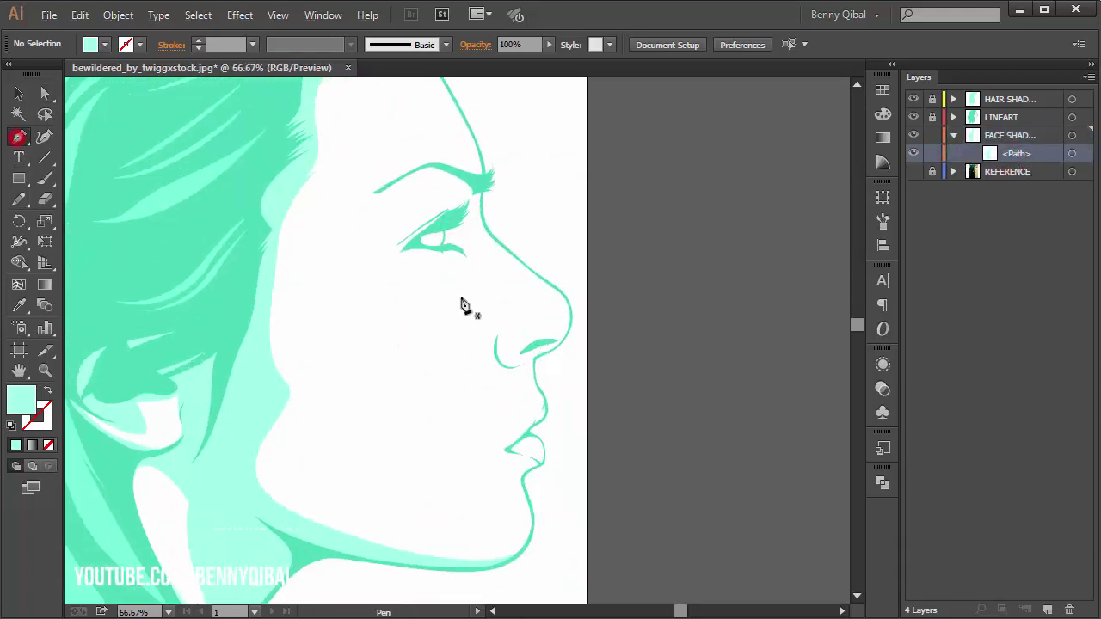
{"action": "left_click", "coordinate": [505, 277], "text": "ctrl"}
{"action": "left_click", "coordinate": [913, 171]}
{"action": "left_click", "coordinate": [318, 299], "text": "ctrl"}
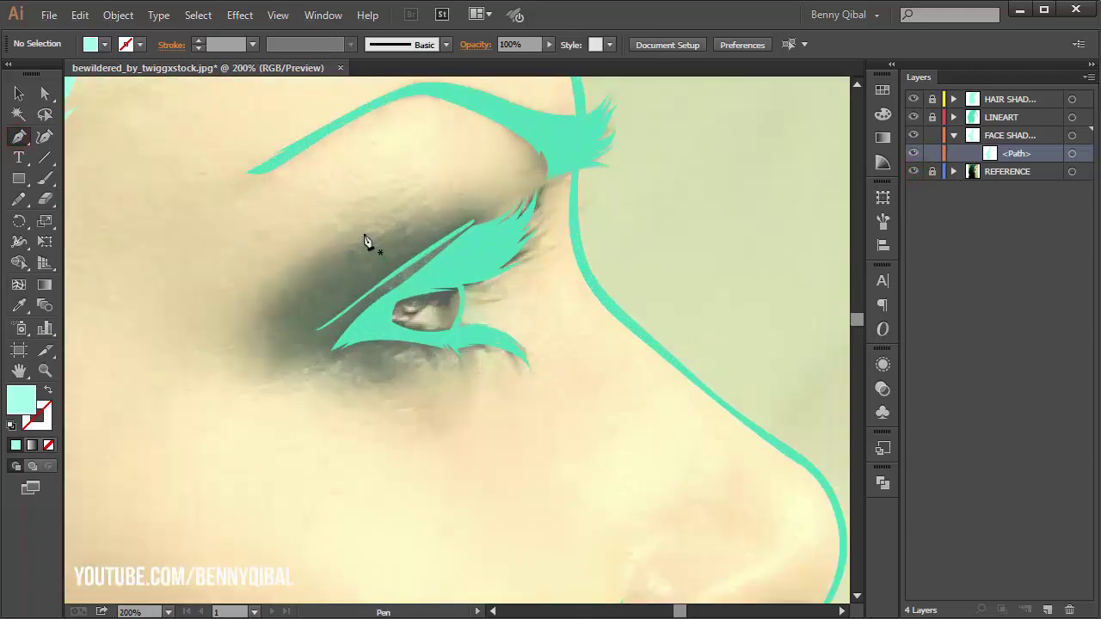
{"action": "left_click", "coordinate": [364, 234], "text": "ctrl"}
{"action": "scroll", "coordinate": [535, 201], "scroll_direction": "up", "scroll_amount": 3}
{"action": "scroll", "coordinate": [535, 201], "scroll_direction": "up", "scroll_amount": 3}
Start a new shading path on the forehead, curving down the brow ridge and along the brow
{"action": "left_click", "coordinate": [501, 255]}
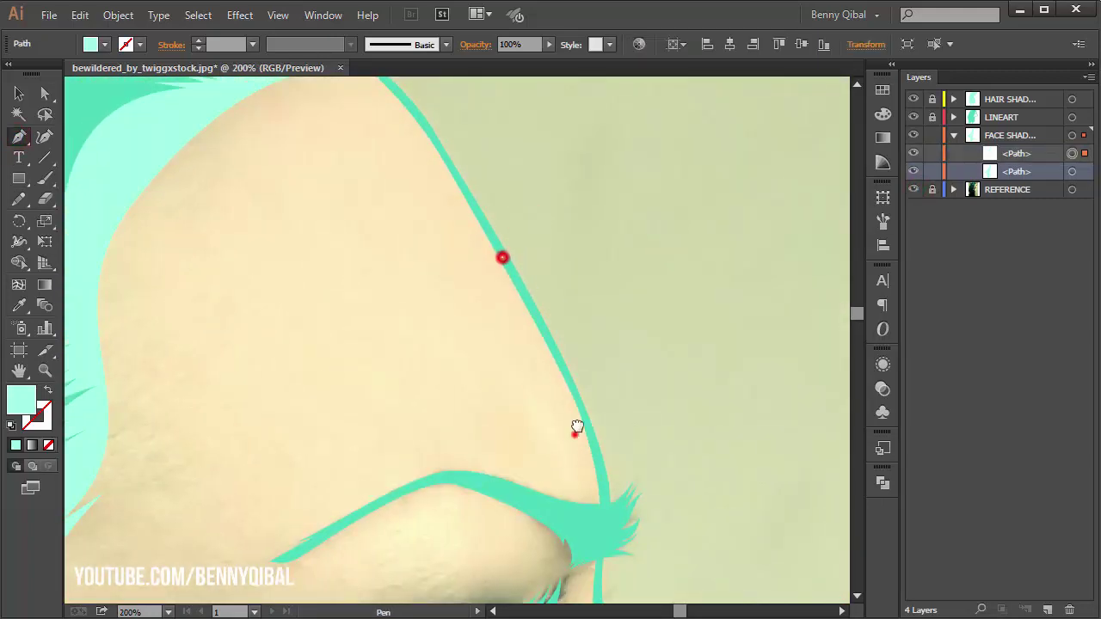
{"action": "scroll", "coordinate": [573, 428], "scroll_direction": "down", "scroll_amount": 2}
{"action": "left_click_drag", "start_coordinate": [595, 403], "coordinate": [564, 455]}
{"action": "left_click", "coordinate": [510, 395]}
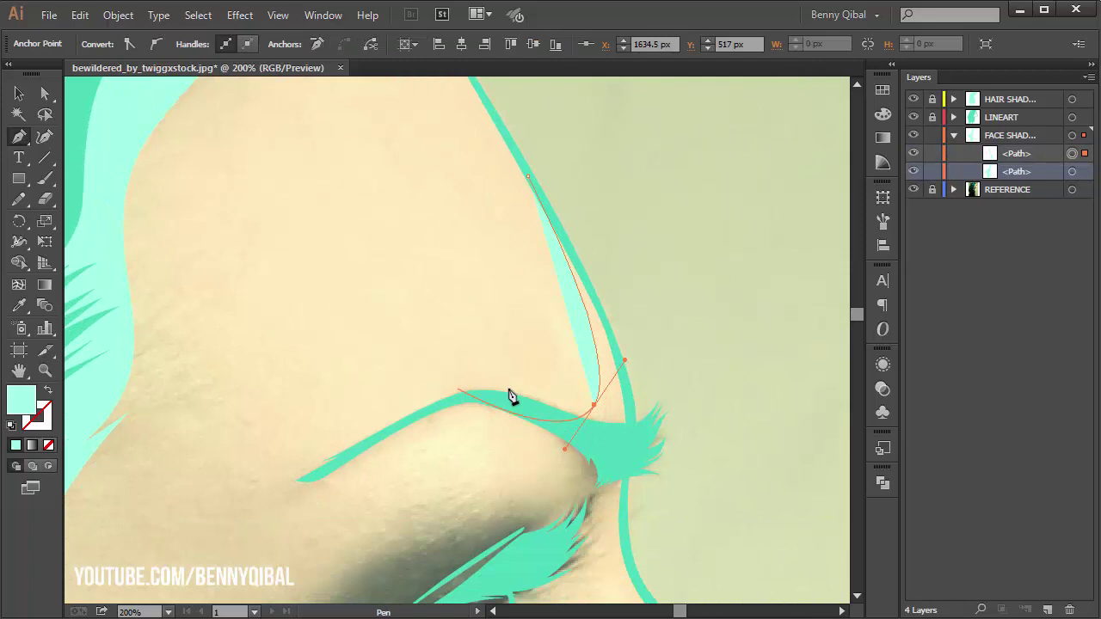
{"action": "left_click", "coordinate": [577, 393], "text": "ctrl"}
{"action": "scroll", "coordinate": [602, 276], "scroll_direction": "left", "scroll_amount": 2}
{"action": "left_click", "coordinate": [610, 287]}
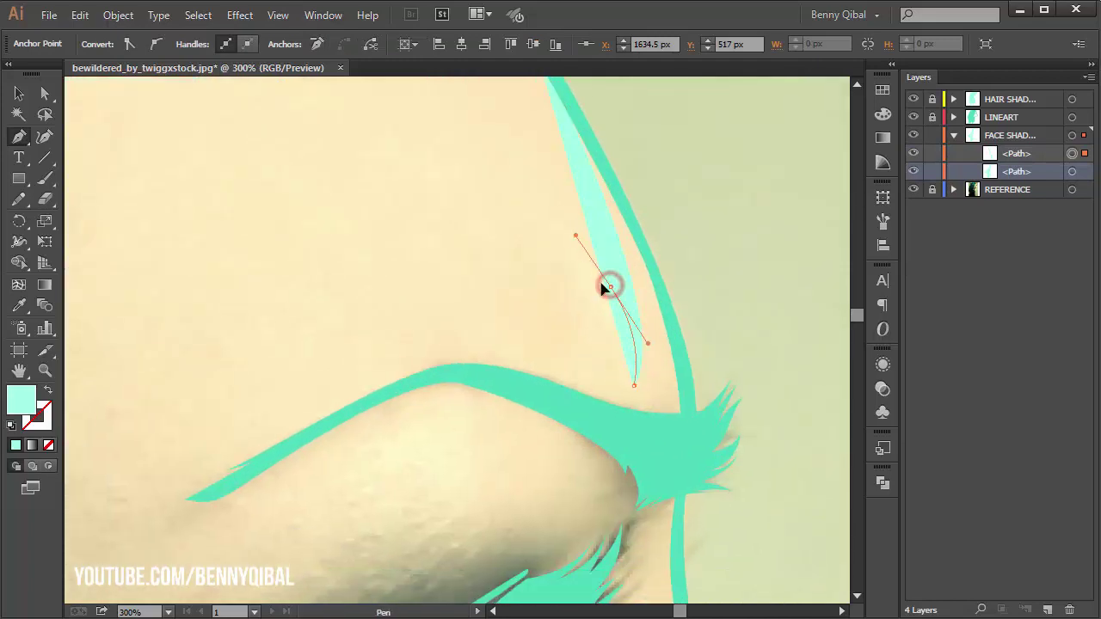
{"action": "left_click_drag", "start_coordinate": [516, 364], "coordinate": [413, 347]}
{"action": "left_click_drag", "start_coordinate": [356, 430], "coordinate": [437, 315]}
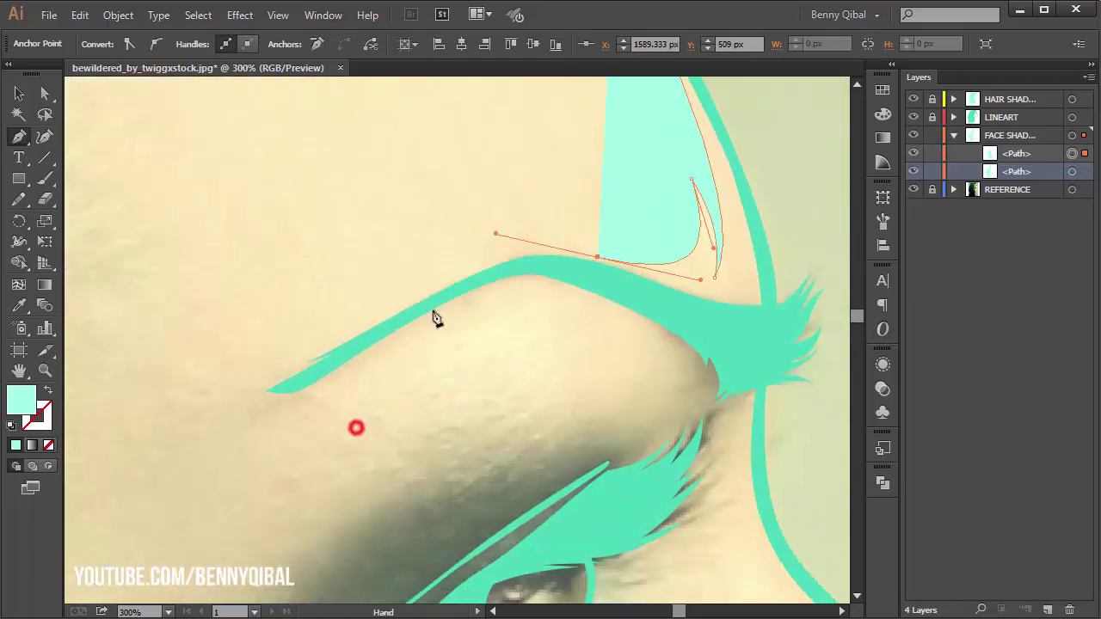
{"action": "left_click_drag", "start_coordinate": [321, 359], "coordinate": [250, 422]}
{"action": "left_click", "coordinate": [229, 402]}
Curve the shading edge back under the brow toward the eye socket
{"action": "left_click_drag", "start_coordinate": [364, 369], "coordinate": [461, 307]}
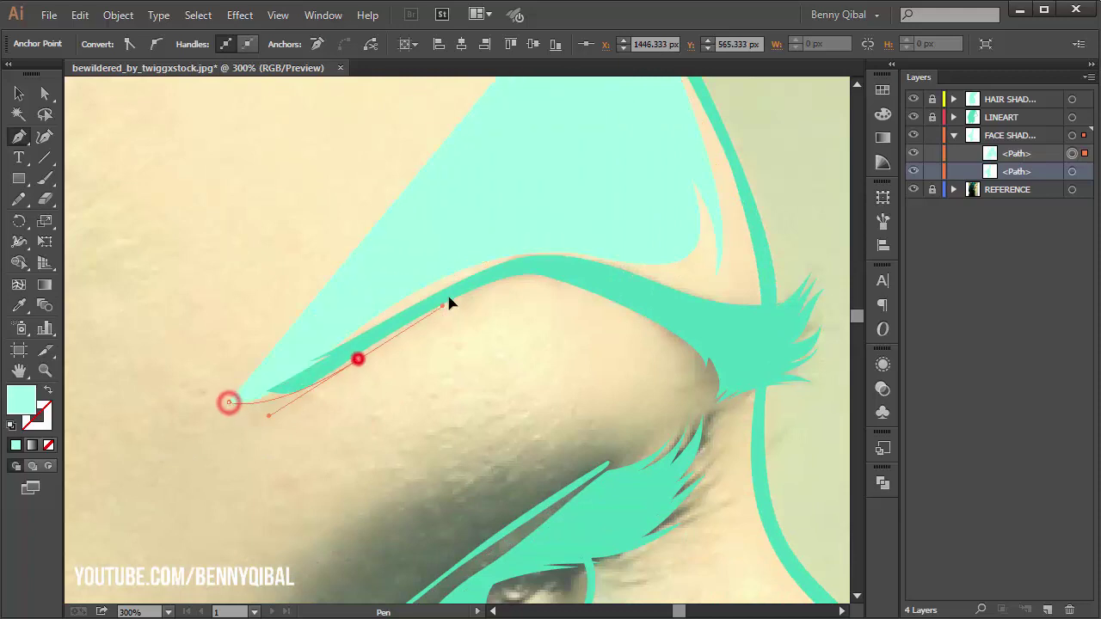
{"action": "scroll", "coordinate": [474, 270], "scroll_direction": "down", "scroll_amount": 3}
{"action": "left_click_drag", "start_coordinate": [501, 252], "coordinate": [585, 283]}
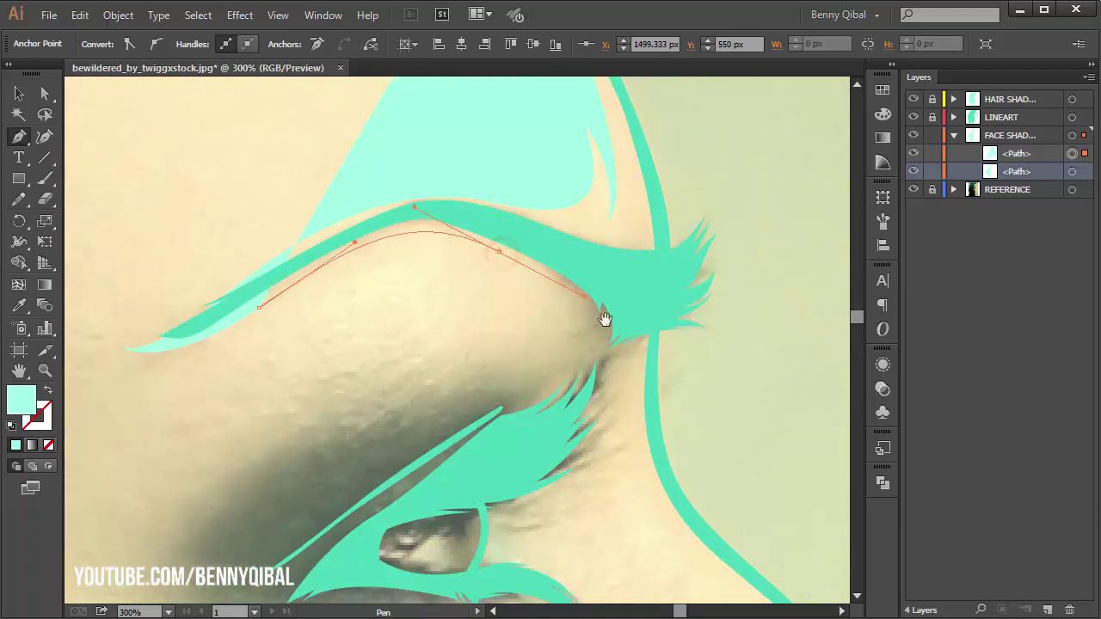
{"action": "scroll", "coordinate": [551, 310], "scroll_direction": "down", "scroll_amount": 2}
{"action": "left_click_drag", "start_coordinate": [501, 294], "coordinate": [430, 352]}
{"action": "scroll", "coordinate": [430, 352], "scroll_direction": "down", "scroll_amount": 3}
{"action": "scroll", "coordinate": [327, 278], "scroll_direction": "down", "scroll_amount": 1}
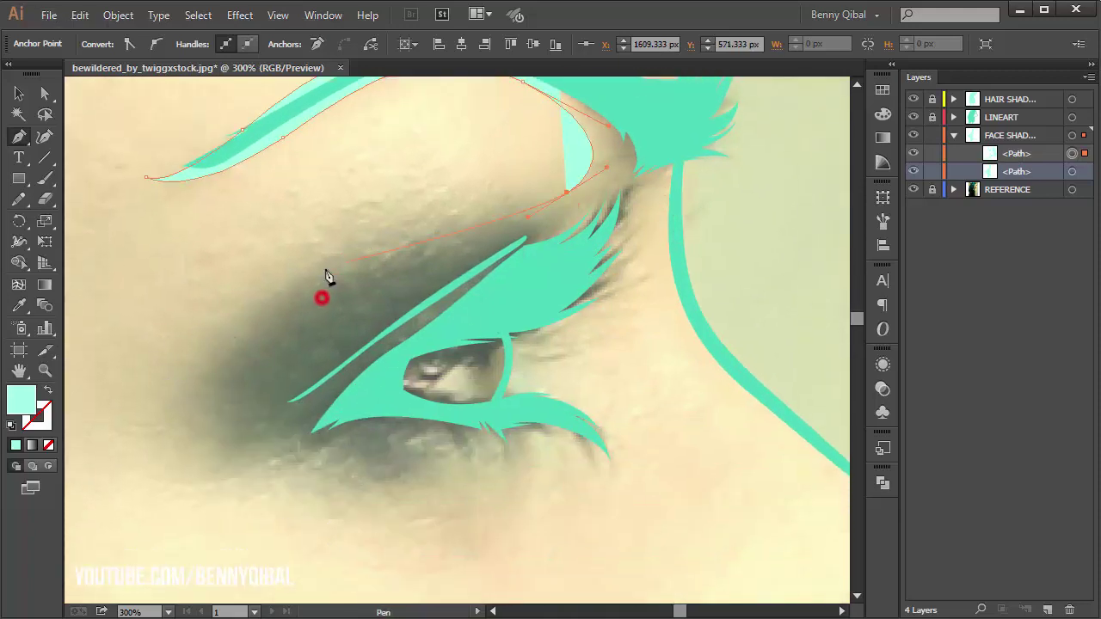
Carry the shading shape around the eye socket and below the eye toward its corner
{"action": "mouse_move", "coordinate": [299, 285]}
{"action": "left_mouse_down"}
{"action": "mouse_move", "coordinate": [216, 367]}
{"action": "mouse_move", "coordinate": [238, 356]}
{"action": "left_mouse_up"}
{"action": "scroll", "coordinate": [216, 370], "scroll_direction": "down", "scroll_amount": 2}
{"action": "left_click_drag", "start_coordinate": [198, 388], "coordinate": [240, 454]}
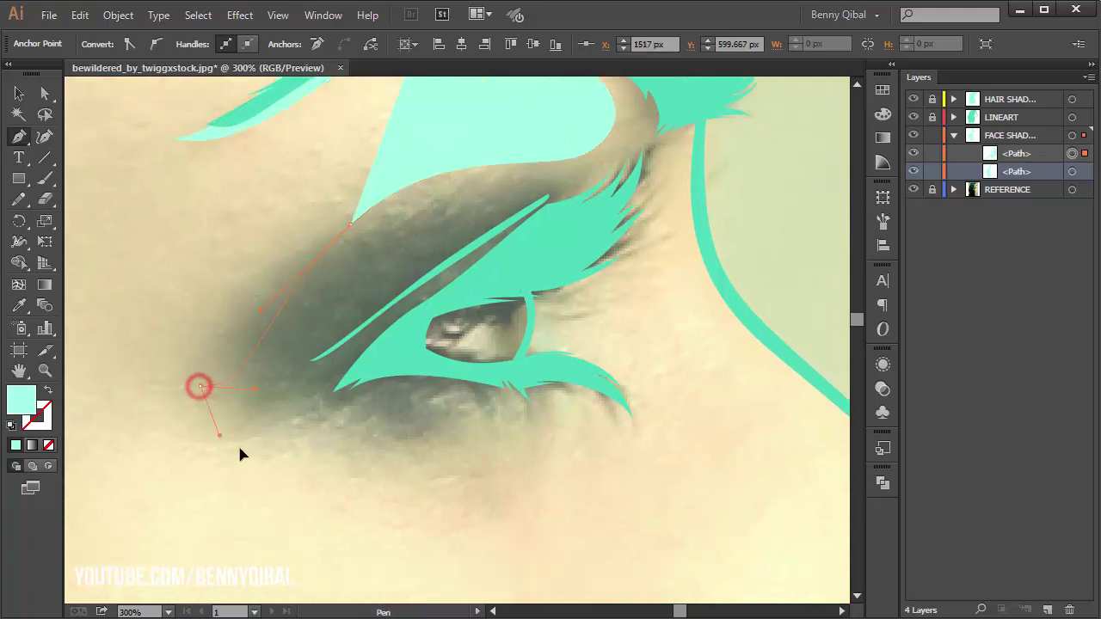
{"action": "scroll", "coordinate": [421, 489], "scroll_direction": "down", "scroll_amount": 3}
{"action": "left_click_drag", "start_coordinate": [440, 323], "coordinate": [528, 294]}
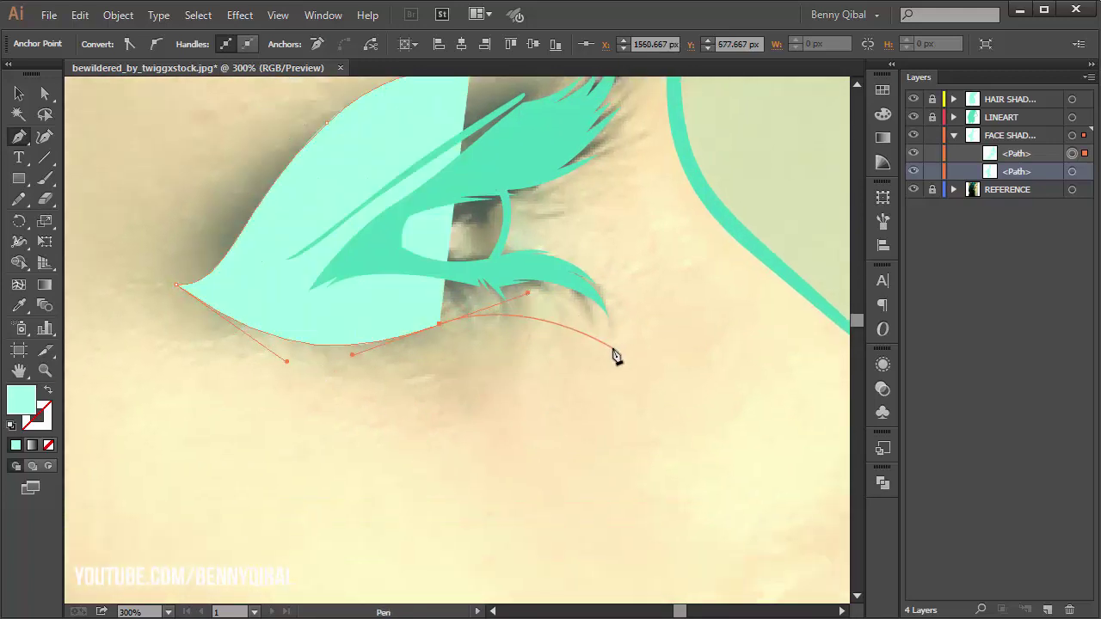
{"action": "left_click_drag", "start_coordinate": [619, 349], "coordinate": [625, 387]}
{"action": "scroll", "coordinate": [546, 246], "scroll_direction": "up", "scroll_amount": 1}
In Outline view, make a sharp corner at the lower lashes and extend the path along the eyelid crease
{"action": "key", "text": "ctrl+y"}
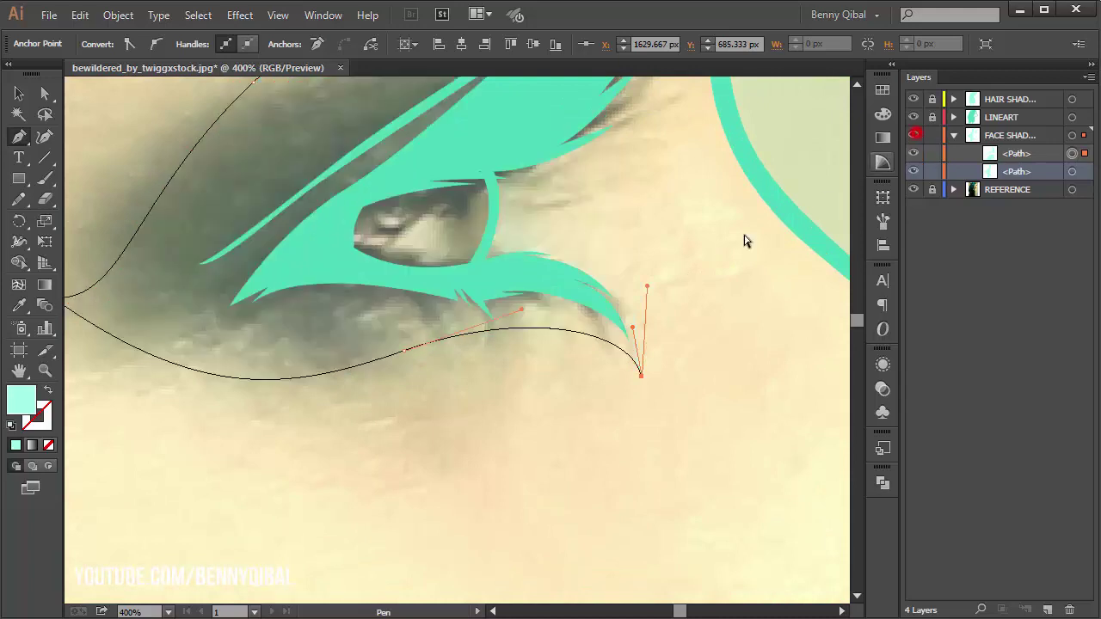
{"action": "mouse_move", "coordinate": [540, 244]}
{"action": "left_mouse_down"}
{"action": "mouse_move", "coordinate": [515, 302]}
{"action": "mouse_move", "coordinate": [414, 326]}
{"action": "left_mouse_up"}
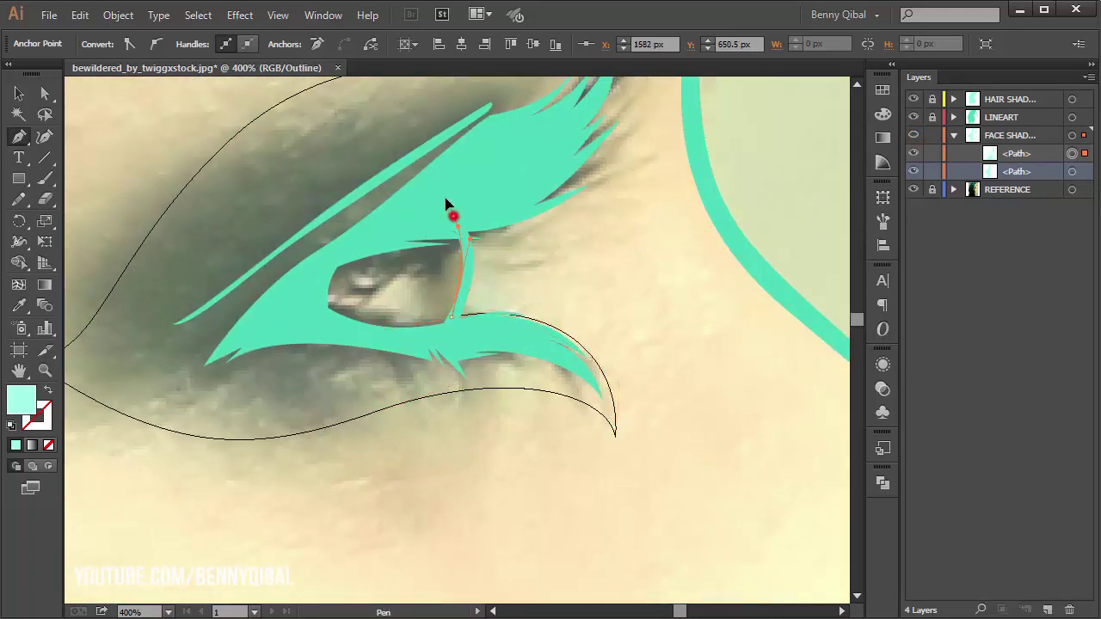
{"action": "left_click", "coordinate": [456, 318]}
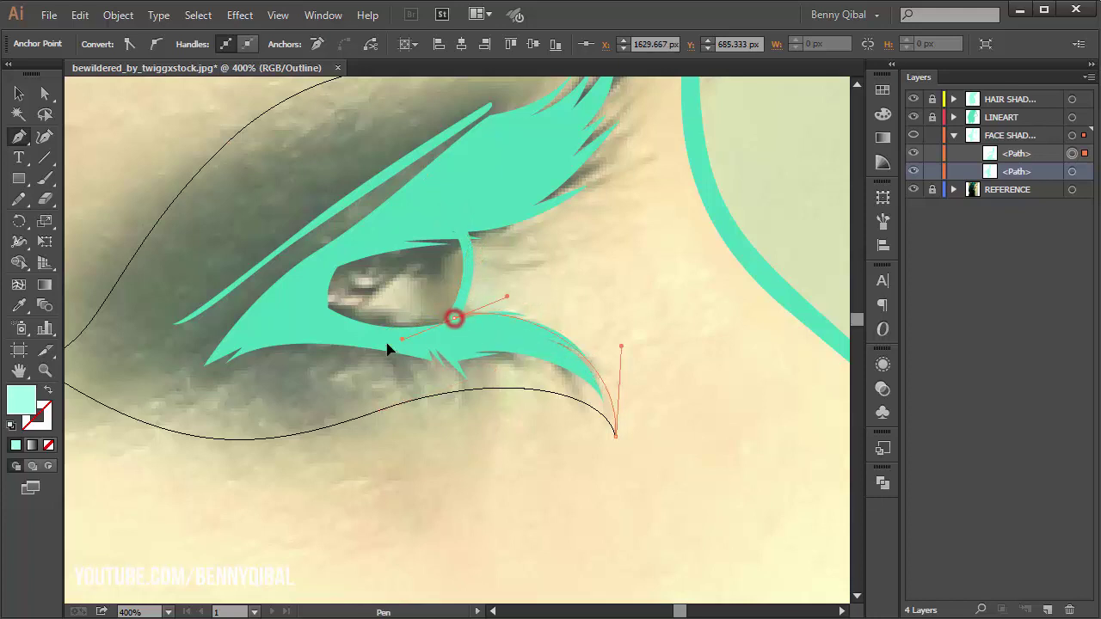
{"action": "mouse_move", "coordinate": [388, 348]}
{"action": "left_mouse_down"}
{"action": "mouse_move", "coordinate": [454, 295]}
{"action": "mouse_move", "coordinate": [377, 362]}
{"action": "left_mouse_up"}
{"action": "left_click_drag", "start_coordinate": [501, 282], "coordinate": [547, 245]}
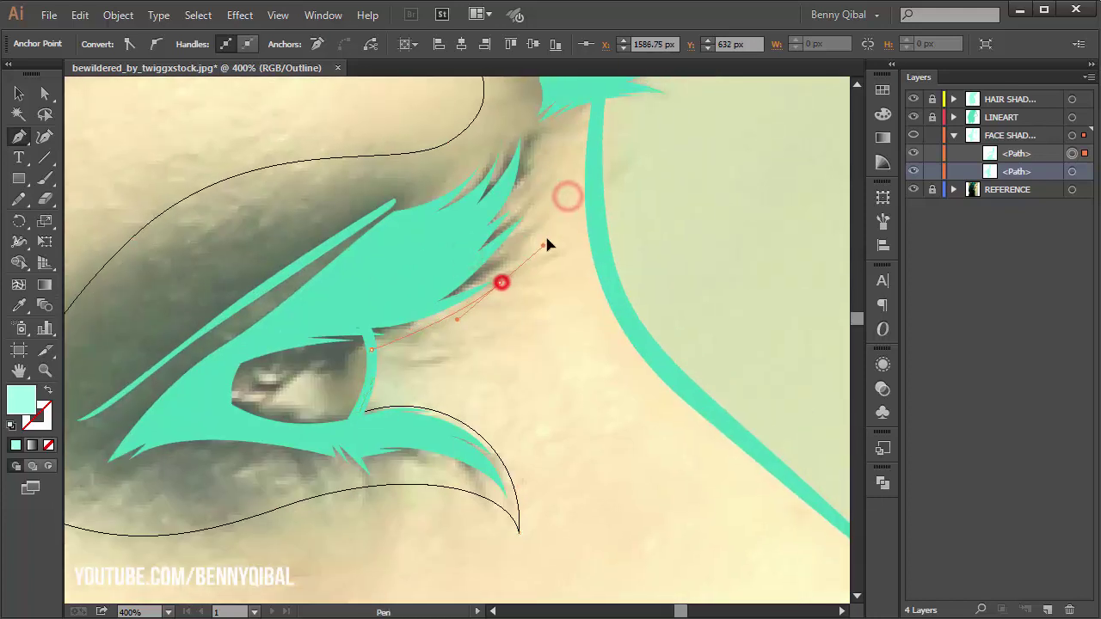
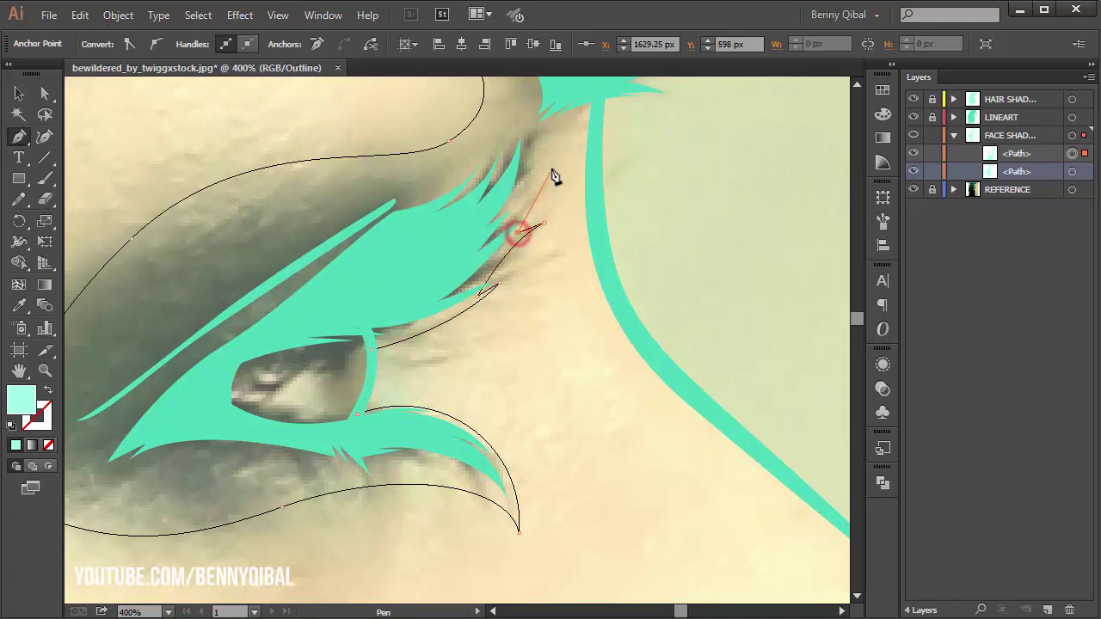
Continue the face-shadow path with curved anchors from the inner eye corner down the nose-bridge edge
{"action": "left_click_drag", "start_coordinate": [556, 130], "coordinate": [519, 220]}
{"action": "left_click_drag", "start_coordinate": [540, 272], "coordinate": [555, 296]}
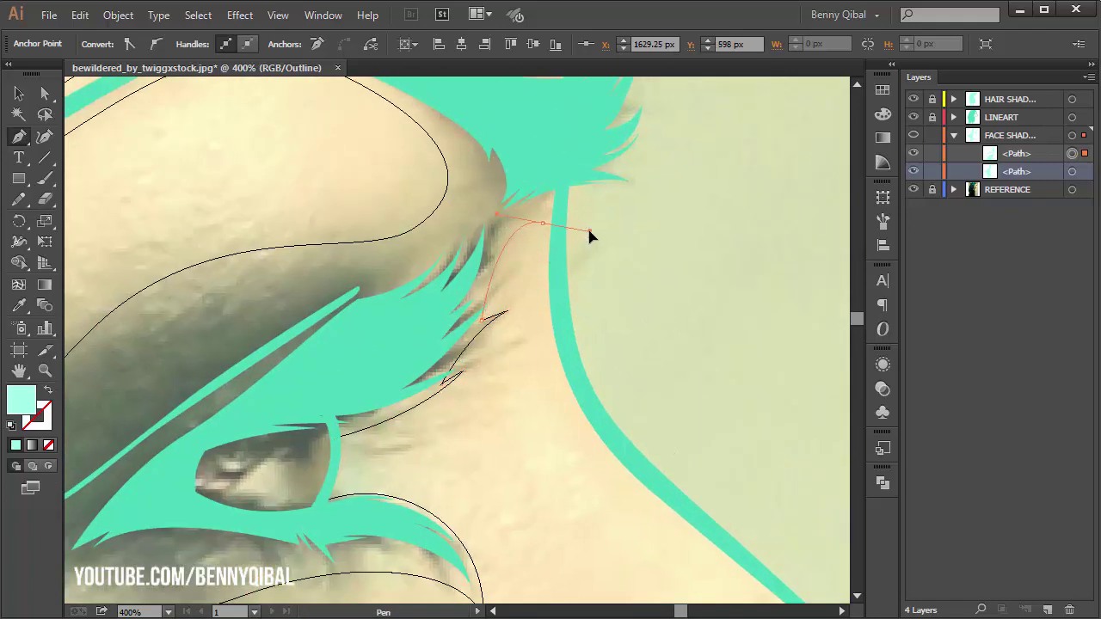
{"action": "scroll", "coordinate": [575, 375], "scroll_direction": "down", "scroll_amount": 2}
{"action": "left_click_drag", "start_coordinate": [538, 343], "coordinate": [607, 391]}
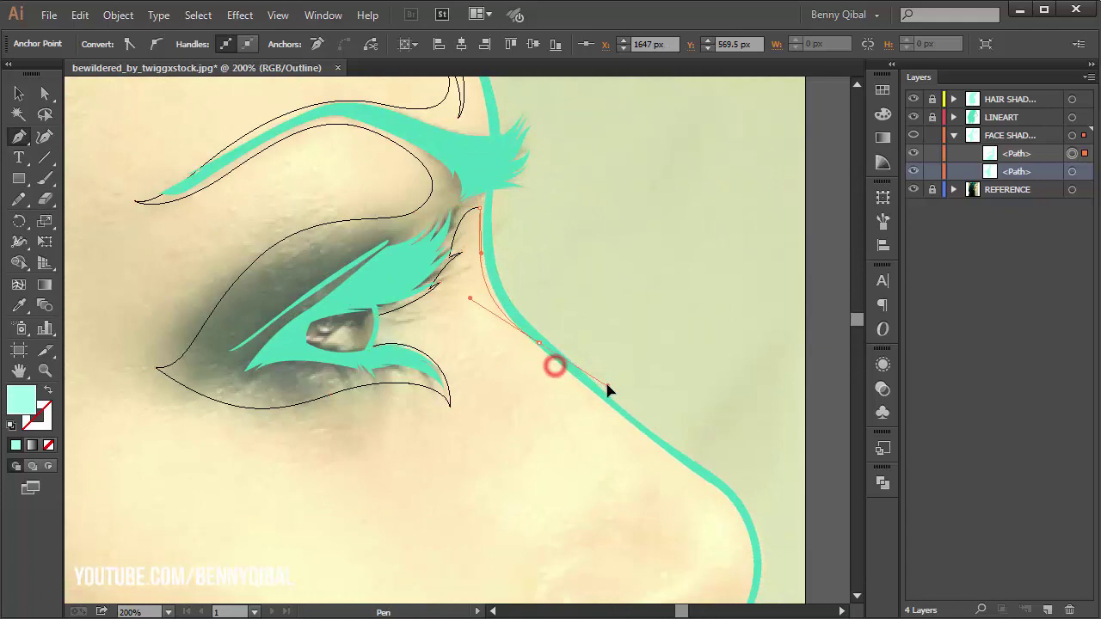
{"action": "scroll", "coordinate": [536, 342], "scroll_direction": "up", "scroll_amount": 1, "text": "alt"}
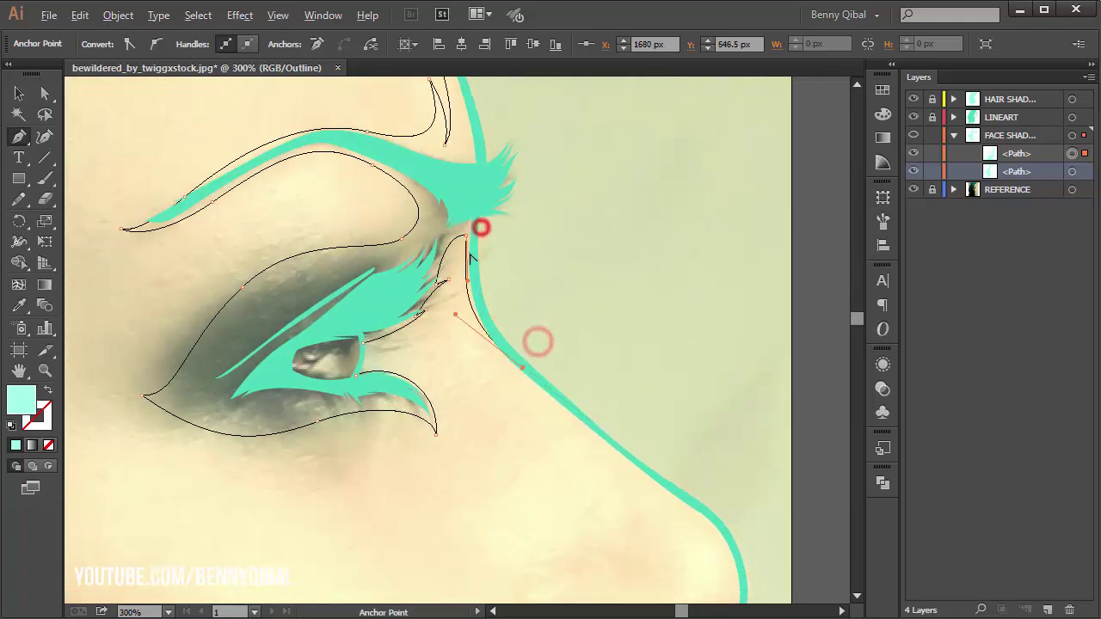
{"action": "mouse_move", "coordinate": [480, 159]}
{"action": "left_mouse_down"}
{"action": "mouse_move", "coordinate": [474, 276]}
{"action": "mouse_move", "coordinate": [420, 172]}
{"action": "left_mouse_up"}
{"action": "left_click_drag", "start_coordinate": [386, 109], "coordinate": [470, 273]}
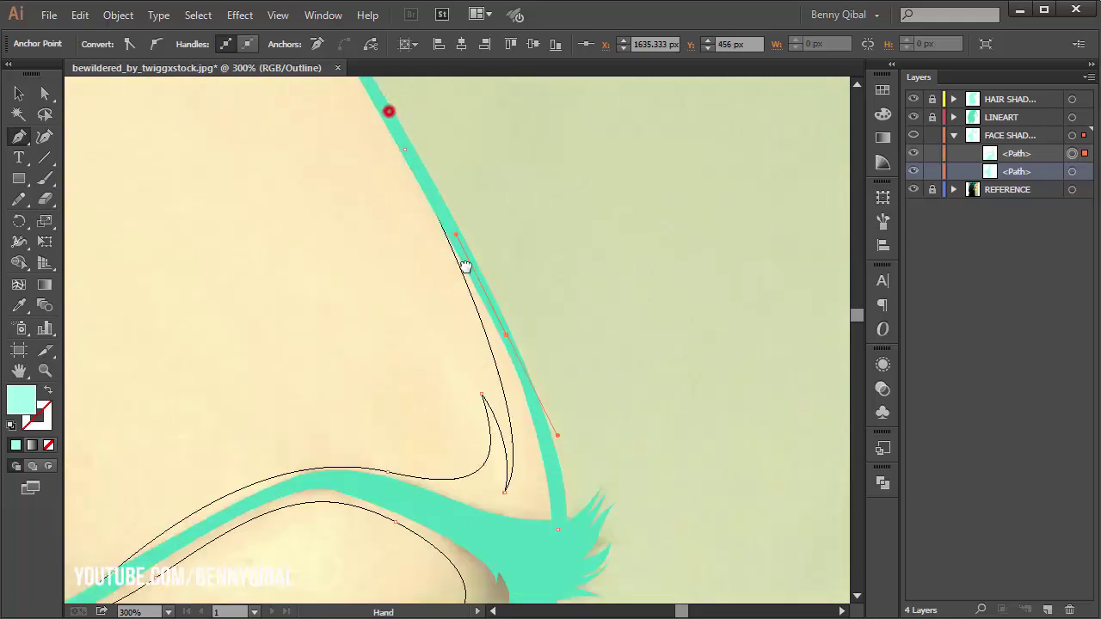
{"action": "scroll", "coordinate": [569, 326], "scroll_direction": "down", "scroll_amount": 1, "text": "alt"}
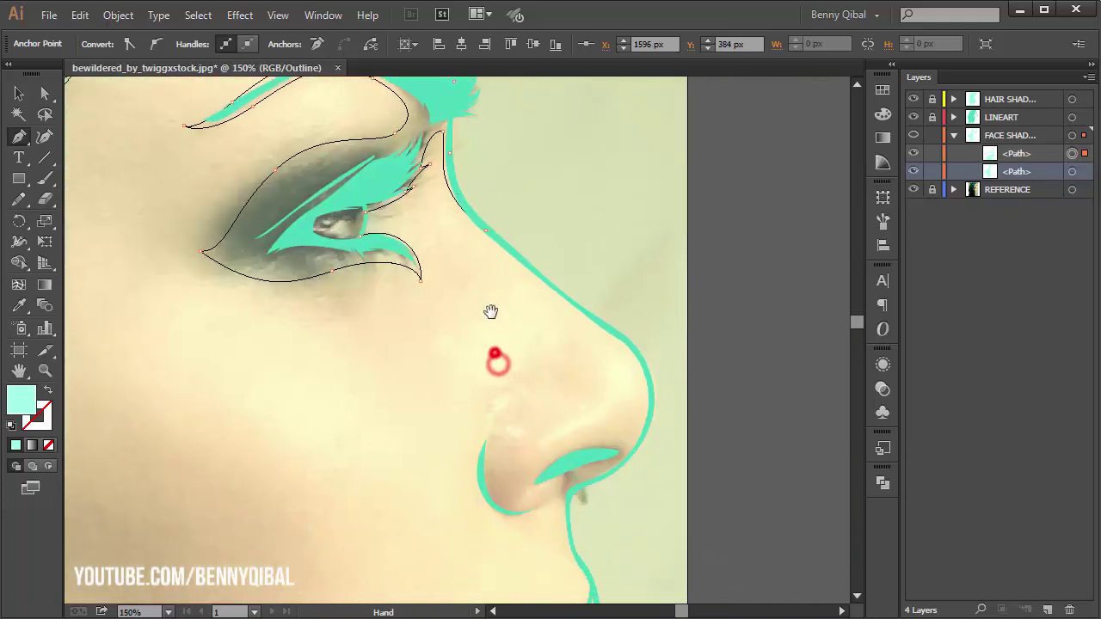
{"action": "left_click_drag", "start_coordinate": [501, 364], "coordinate": [491, 351]}
{"action": "mouse_move", "coordinate": [627, 412]}
{"action": "left_mouse_down"}
{"action": "mouse_move", "coordinate": [587, 363]}
{"action": "mouse_move", "coordinate": [576, 392]}
{"action": "left_mouse_up"}
{"action": "scroll", "coordinate": [533, 314], "scroll_direction": "up", "scroll_amount": 1, "text": "alt"}
Start a new shadow path at the nose tip and curve it under the nostril, undoing a misplaced point
{"action": "left_click", "coordinate": [648, 179]}
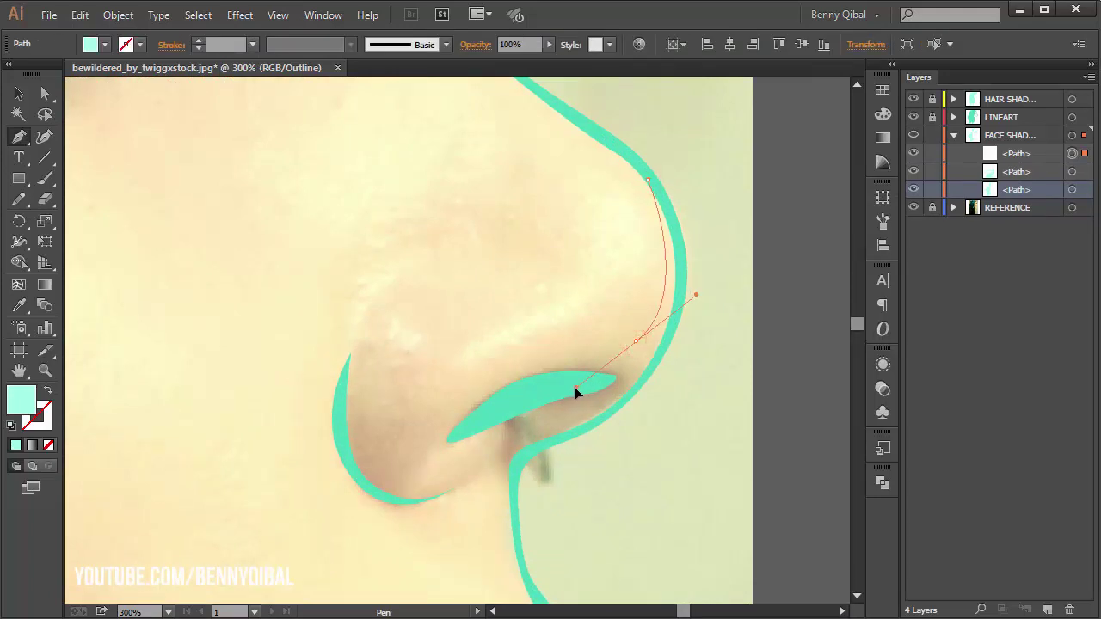
{"action": "mouse_move", "coordinate": [522, 362]}
{"action": "left_mouse_down"}
{"action": "mouse_move", "coordinate": [453, 386]}
{"action": "mouse_move", "coordinate": [449, 369]}
{"action": "left_mouse_up"}
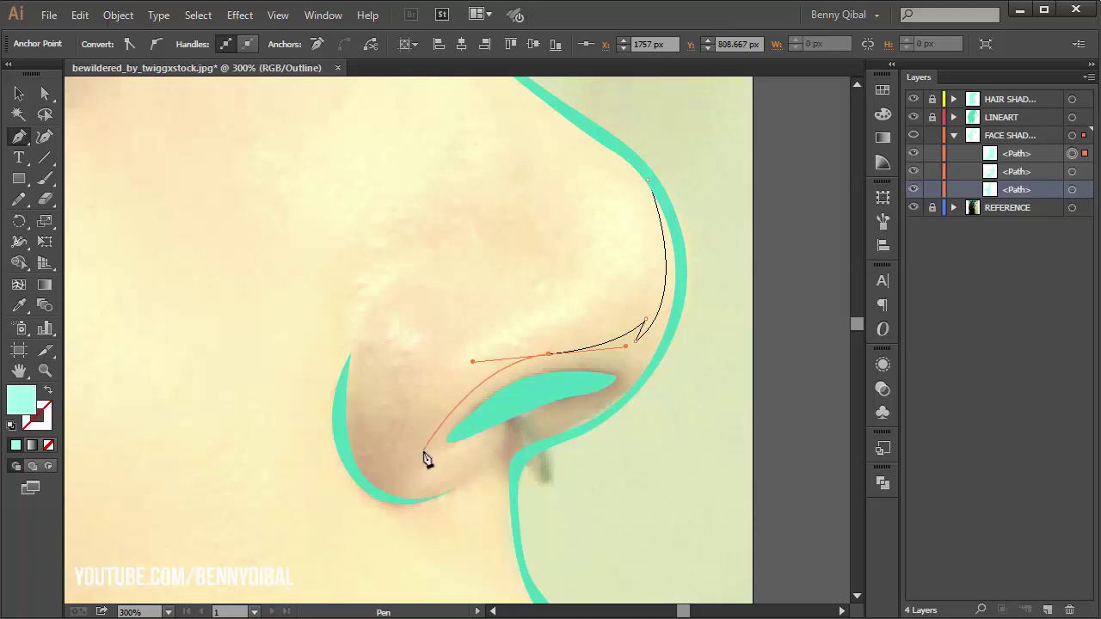
{"action": "left_click_drag", "start_coordinate": [423, 454], "coordinate": [416, 498]}
{"action": "left_click_drag", "start_coordinate": [367, 365], "coordinate": [359, 271]}
{"action": "mouse_move", "coordinate": [430, 247]}
{"action": "left_mouse_down"}
{"action": "mouse_move", "coordinate": [364, 241]}
{"action": "mouse_move", "coordinate": [374, 258]}
{"action": "left_mouse_up"}
{"action": "key", "text": "ctrl+z"}
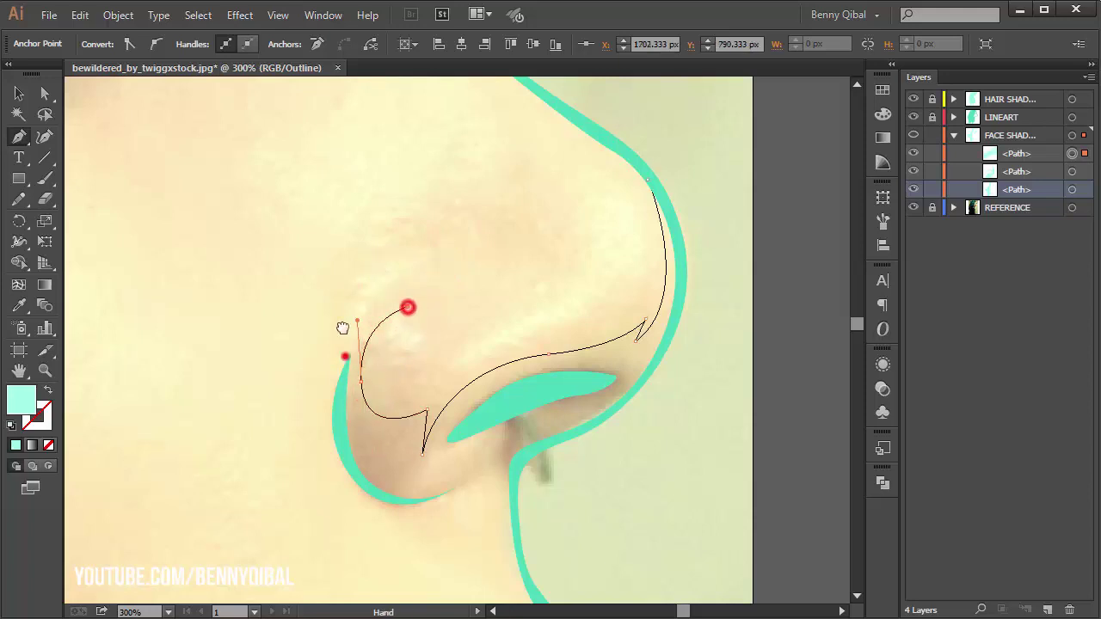
Curve the path around the nostril wing, past the nose-lip crease and along the upper lip
{"action": "left_click_drag", "start_coordinate": [343, 327], "coordinate": [339, 290]}
{"action": "left_click_drag", "start_coordinate": [320, 413], "coordinate": [354, 555]}
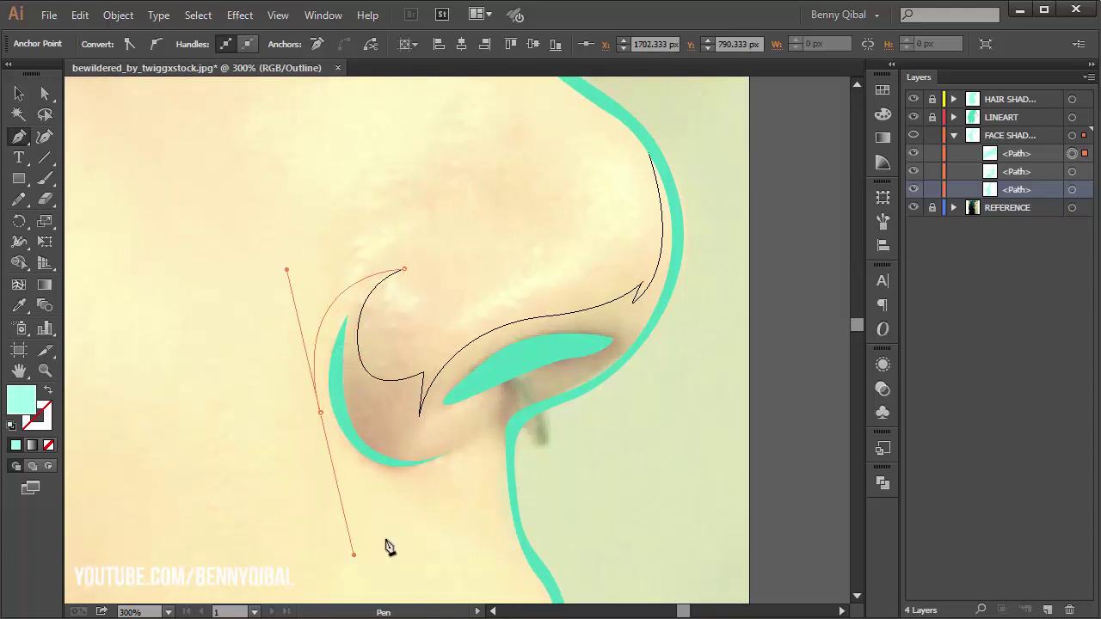
{"action": "mouse_move", "coordinate": [467, 462]}
{"action": "left_mouse_down"}
{"action": "mouse_move", "coordinate": [442, 381]}
{"action": "mouse_move", "coordinate": [482, 369]}
{"action": "left_mouse_up"}
{"action": "mouse_move", "coordinate": [491, 486]}
{"action": "left_mouse_down"}
{"action": "mouse_move", "coordinate": [456, 413]}
{"action": "mouse_move", "coordinate": [504, 480]}
{"action": "mouse_move", "coordinate": [443, 422]}
{"action": "mouse_move", "coordinate": [474, 307]}
{"action": "left_mouse_up"}
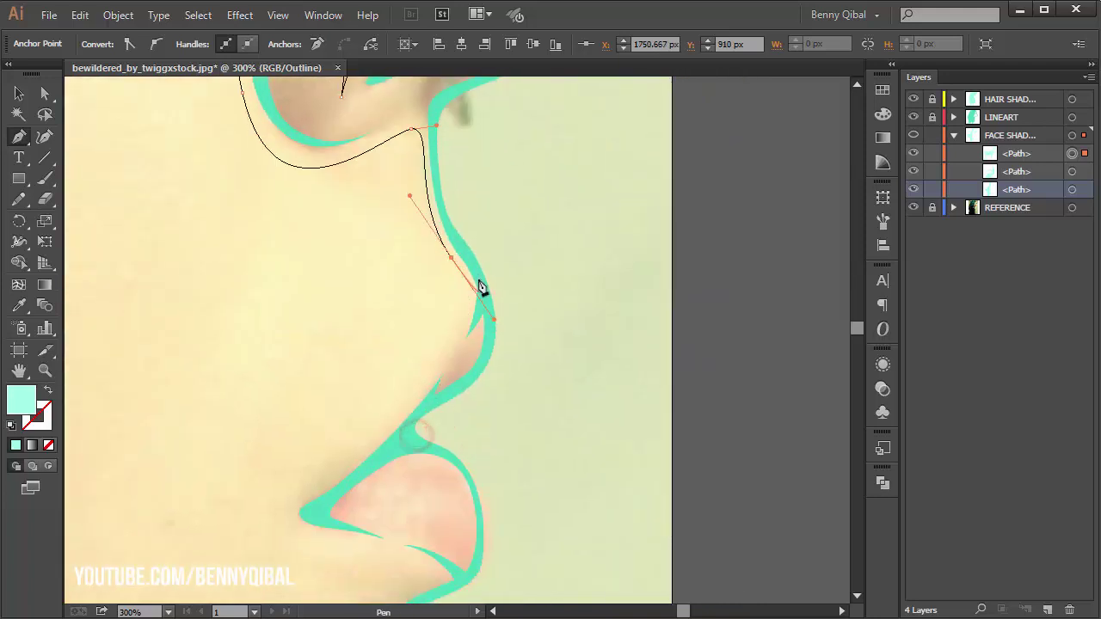
{"action": "mouse_move", "coordinate": [476, 268]}
{"action": "left_mouse_down"}
{"action": "mouse_move", "coordinate": [467, 312]}
{"action": "mouse_move", "coordinate": [535, 389]}
{"action": "left_mouse_up"}
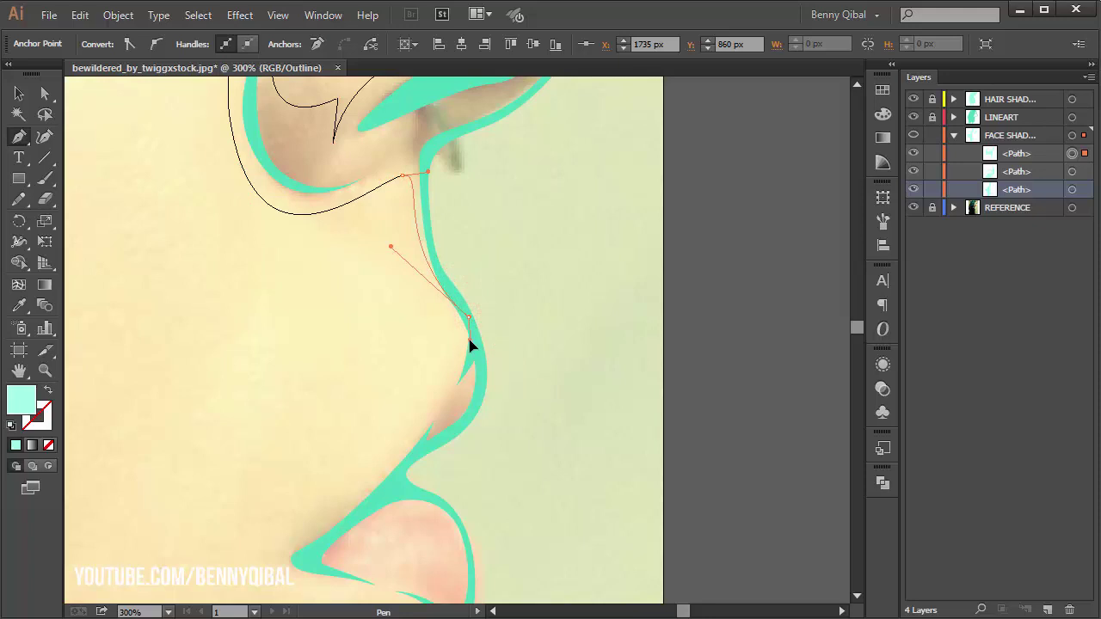
{"action": "mouse_move", "coordinate": [407, 460]}
{"action": "left_mouse_down"}
{"action": "mouse_move", "coordinate": [380, 486]}
{"action": "mouse_move", "coordinate": [441, 368]}
{"action": "left_mouse_up"}
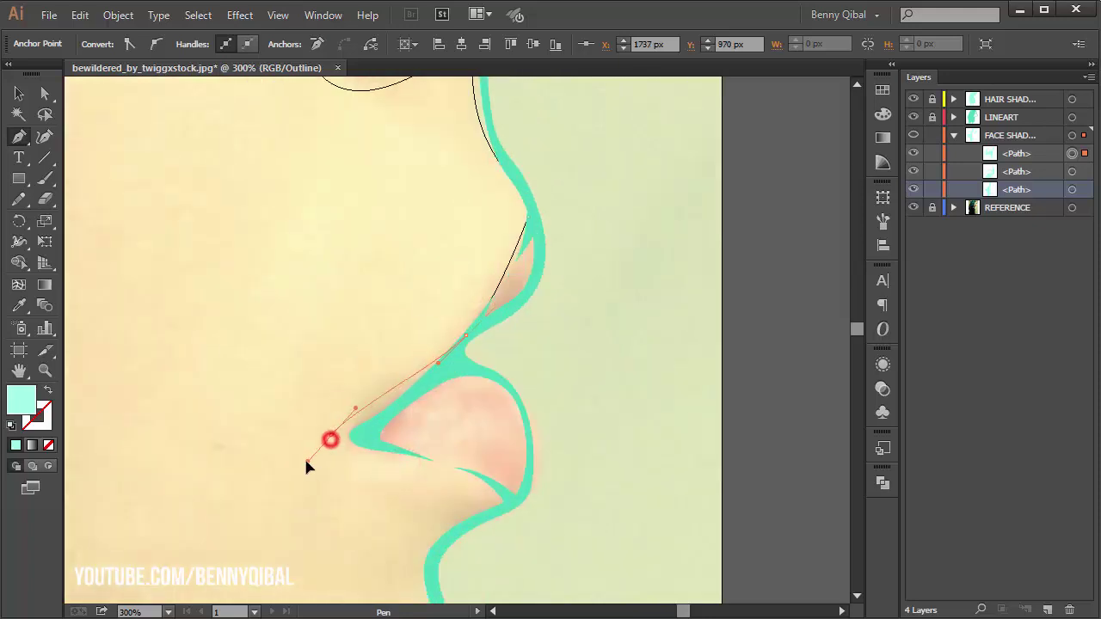
{"action": "mouse_move", "coordinate": [418, 467]}
{"action": "left_mouse_down"}
{"action": "mouse_move", "coordinate": [448, 467]}
{"action": "mouse_move", "coordinate": [457, 410]}
{"action": "mouse_move", "coordinate": [421, 456]}
{"action": "left_mouse_up"}
Trace the shadow path along the chin line and back across the lips
{"action": "left_click_drag", "start_coordinate": [447, 550], "coordinate": [416, 450]}
{"action": "left_click", "coordinate": [363, 388]}
{"action": "key", "text": "ctrl+minus"}
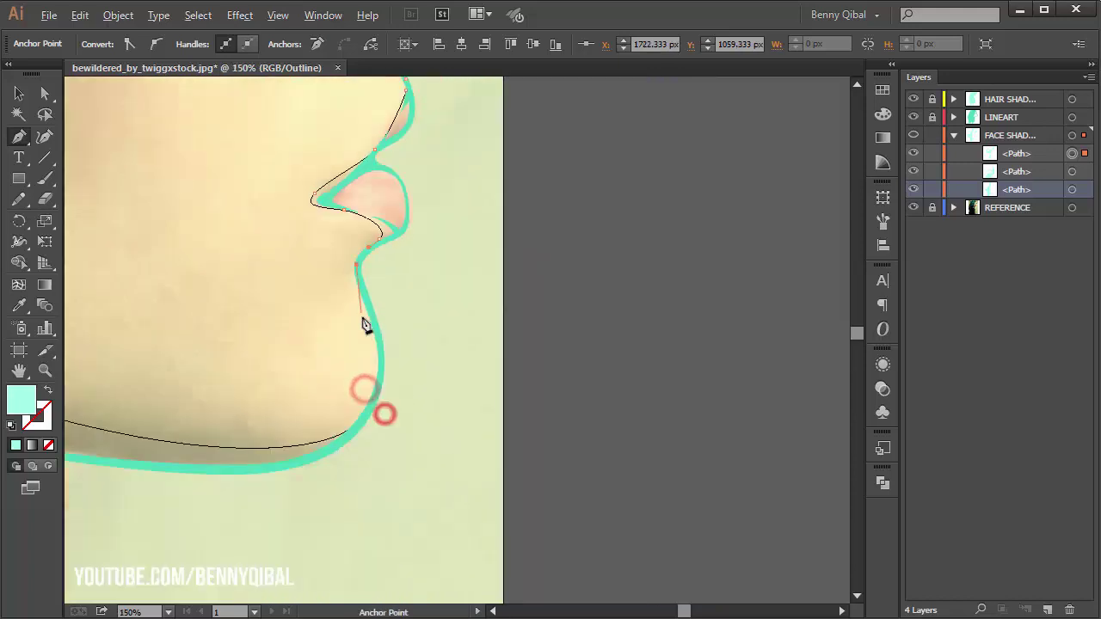
{"action": "left_click_drag", "start_coordinate": [367, 284], "coordinate": [367, 319]}
{"action": "scroll", "coordinate": [404, 238], "scroll_direction": "up", "scroll_amount": 3}
{"action": "mouse_move", "coordinate": [442, 243]}
{"action": "left_mouse_down"}
{"action": "mouse_move", "coordinate": [423, 301]}
{"action": "mouse_move", "coordinate": [392, 206]}
{"action": "left_mouse_up"}
{"action": "left_click", "coordinate": [312, 189]}
{"action": "left_click_drag", "start_coordinate": [339, 147], "coordinate": [315, 233]}
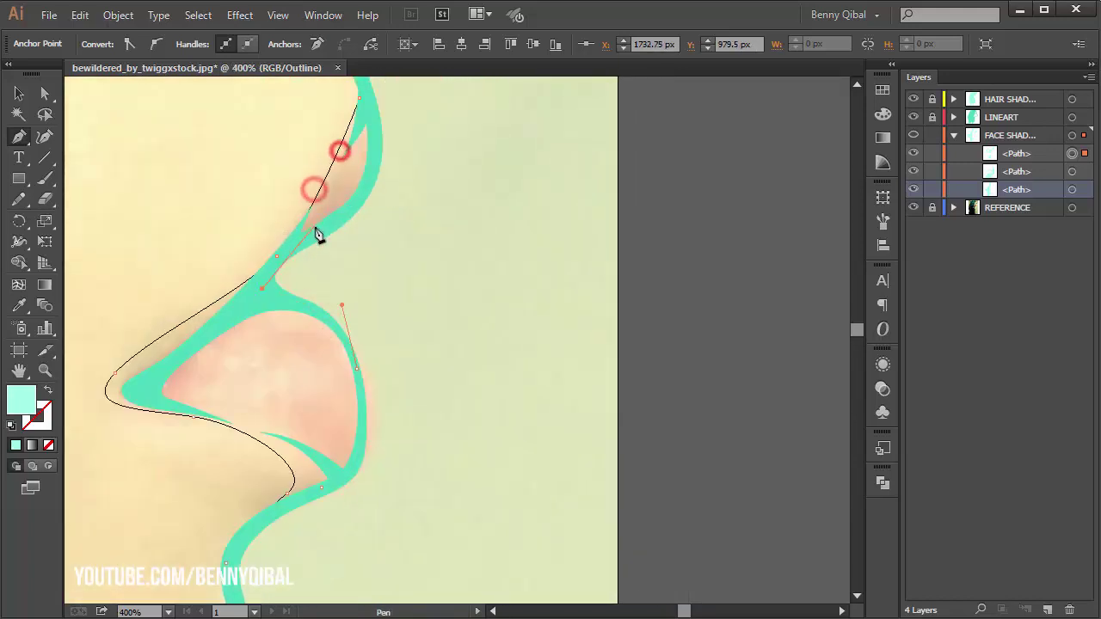
Curve the path over the lip and nostril base, then close it at the nose tip
{"action": "left_click_drag", "start_coordinate": [371, 147], "coordinate": [350, 287]}
{"action": "mouse_move", "coordinate": [351, 215]}
{"action": "left_mouse_down"}
{"action": "mouse_move", "coordinate": [334, 164]}
{"action": "mouse_move", "coordinate": [369, 352]}
{"action": "left_mouse_up"}
{"action": "mouse_move", "coordinate": [348, 254]}
{"action": "left_mouse_down"}
{"action": "mouse_move", "coordinate": [360, 159]}
{"action": "mouse_move", "coordinate": [349, 153]}
{"action": "left_mouse_up"}
{"action": "left_click_drag", "start_coordinate": [362, 200], "coordinate": [340, 312]}
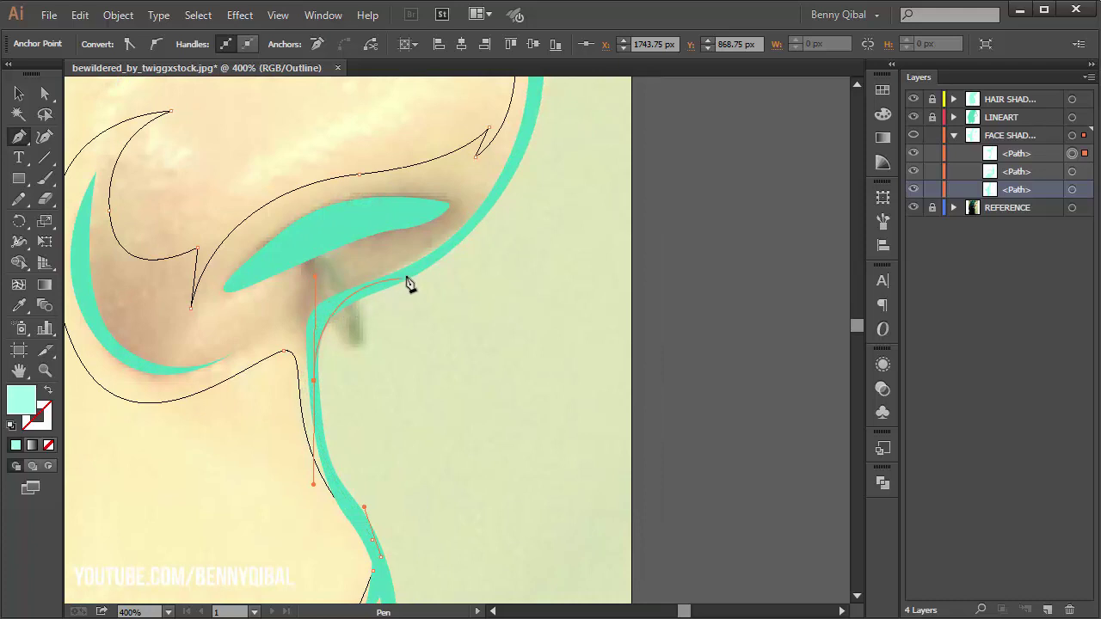
{"action": "left_click_drag", "start_coordinate": [482, 216], "coordinate": [429, 367]}
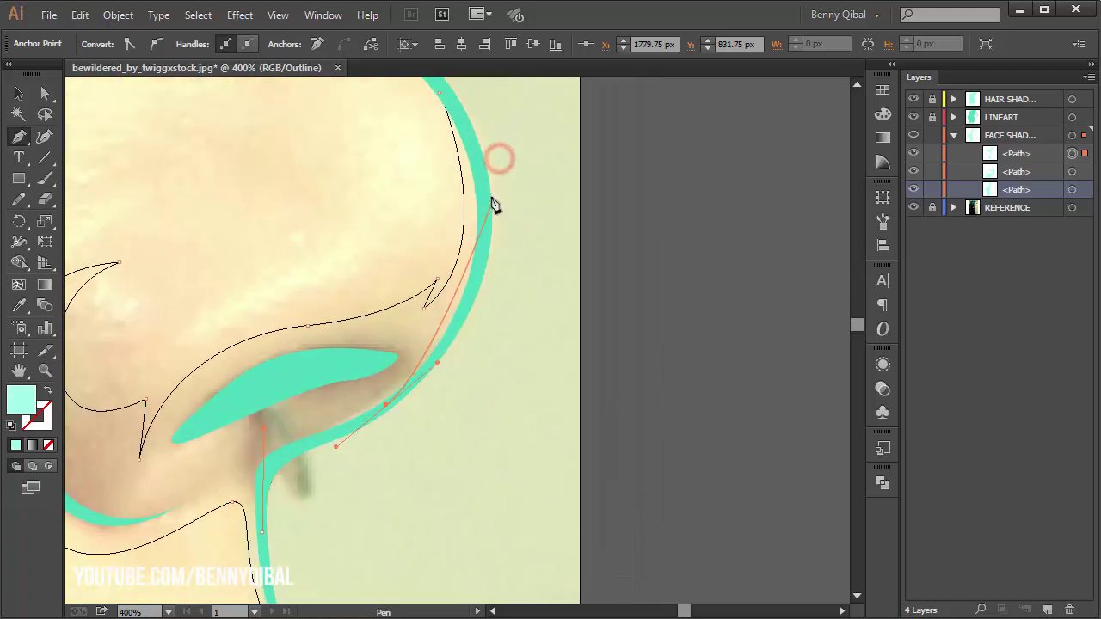
{"action": "left_click_drag", "start_coordinate": [484, 184], "coordinate": [466, 107]}
{"action": "left_click_drag", "start_coordinate": [453, 155], "coordinate": [445, 221]}
{"action": "left_click", "coordinate": [440, 211]}
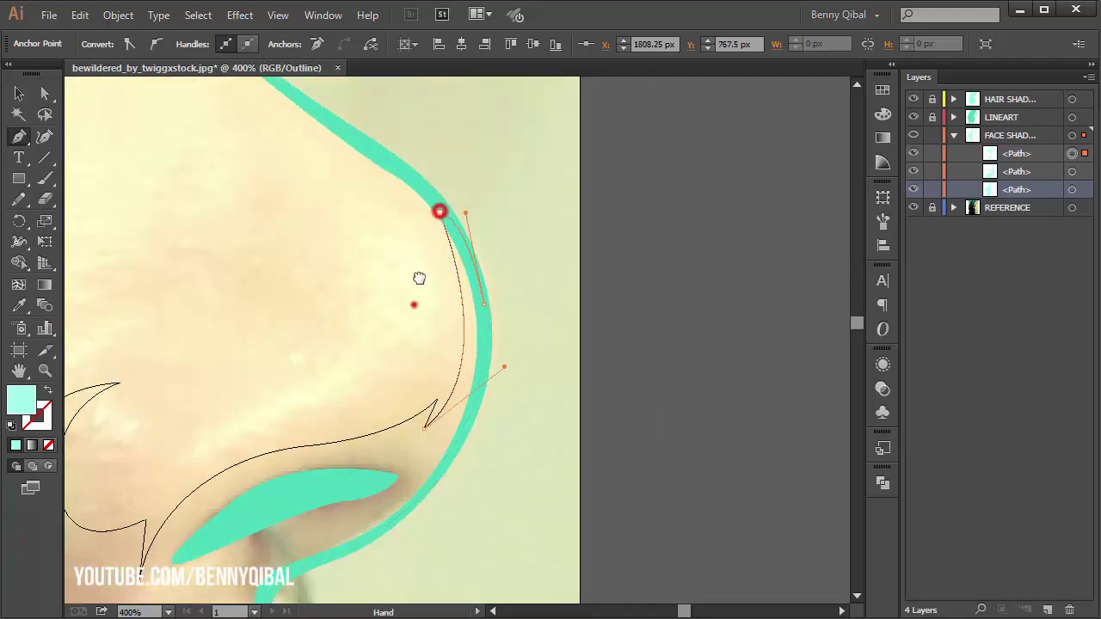
{"action": "key", "text": "ctrl+minus"}
{"action": "key", "text": "ctrl+minus"}
{"action": "left_click", "coordinate": [584, 255], "text": "ctrl"}
Switch to full-colour preview, hide the REFERENCE photo layer and zoom out to the whole portrait
{"action": "key", "text": "ctrl+y"}
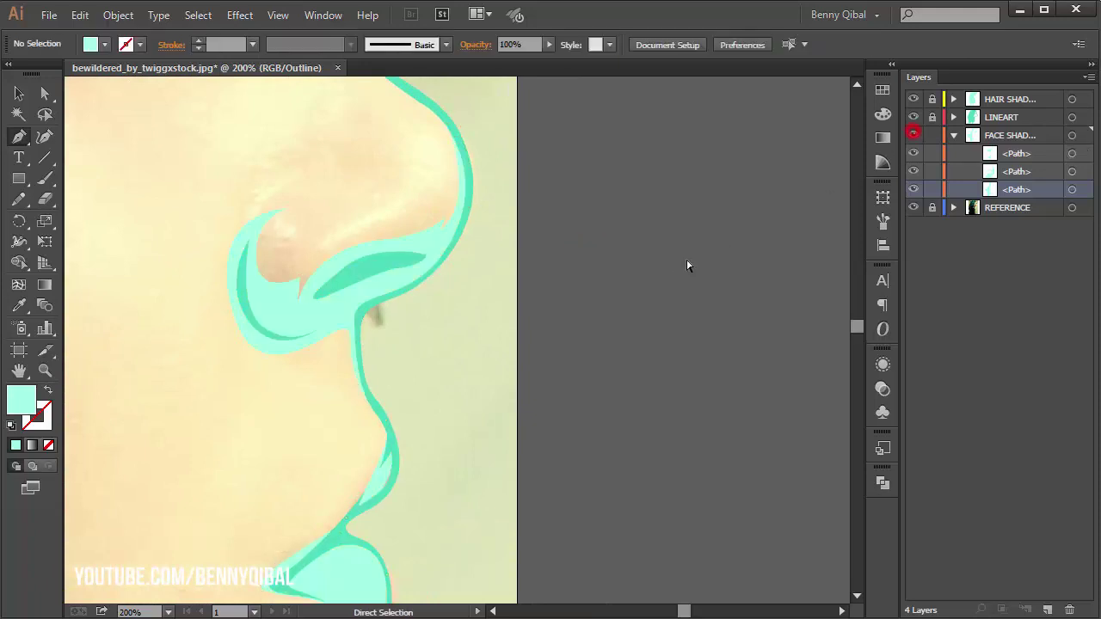
{"action": "key", "text": "ctrl+minus"}
{"action": "left_click", "coordinate": [913, 207]}
{"action": "key", "text": "ctrl+minus"}
{"action": "key", "text": "ctrl+minus"}
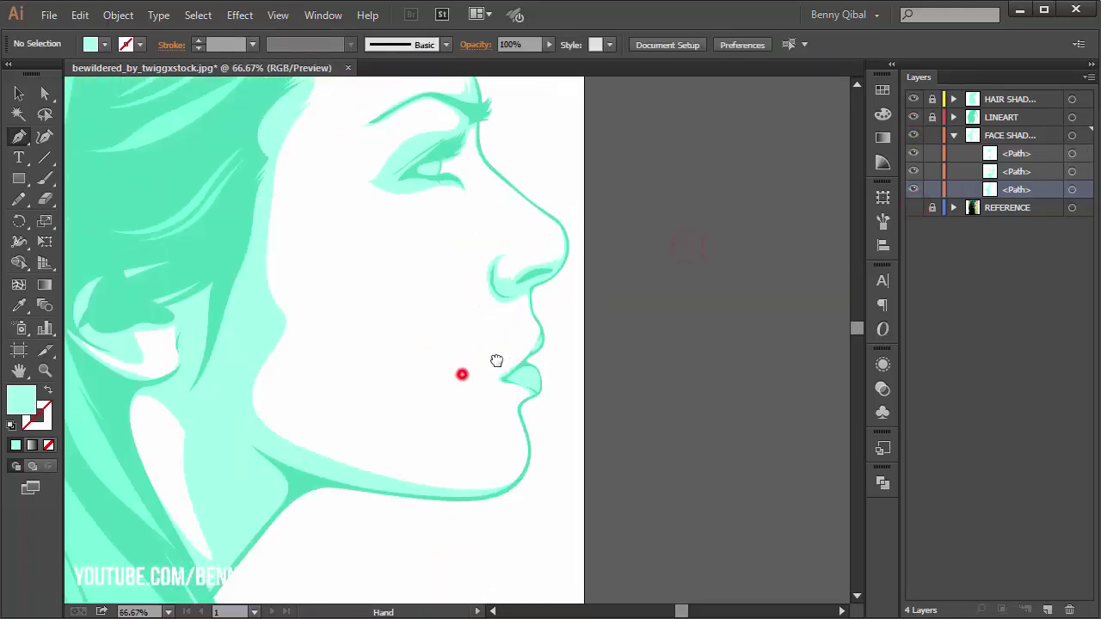
{"action": "mouse_move", "coordinate": [462, 374]}
{"action": "left_mouse_down"}
{"action": "mouse_move", "coordinate": [427, 312]}
{"action": "mouse_move", "coordinate": [417, 430]}
{"action": "mouse_move", "coordinate": [430, 361]}
{"action": "left_mouse_up"}
{"action": "key", "text": "ctrl+minus"}
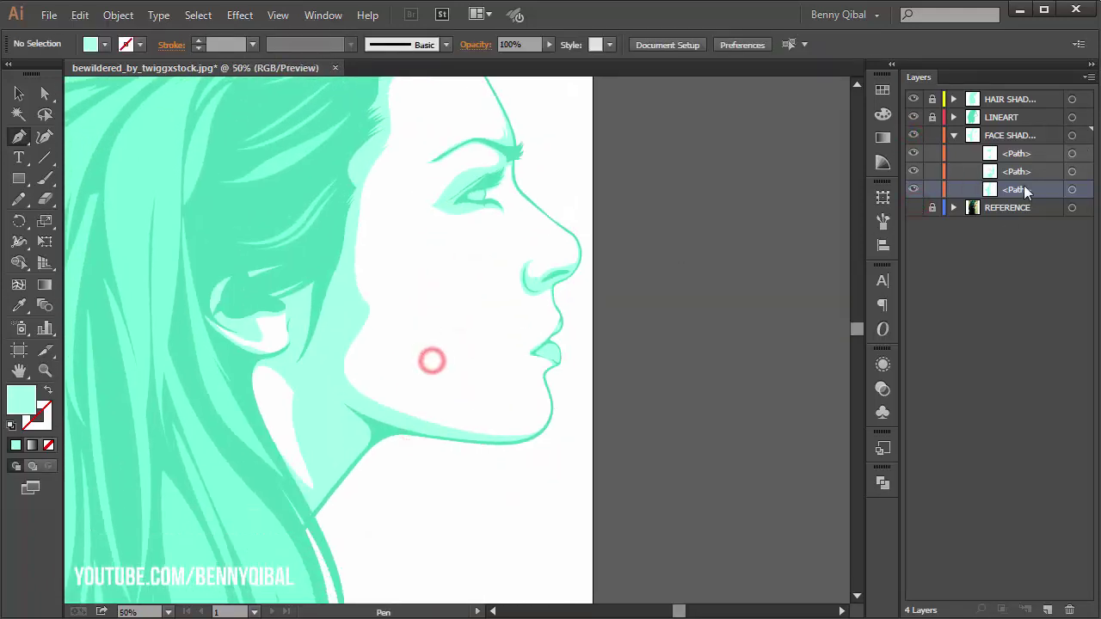
Select all paths in the FACE SHADOW layer and group them with Object > Group
{"action": "left_click", "coordinate": [1073, 136]}
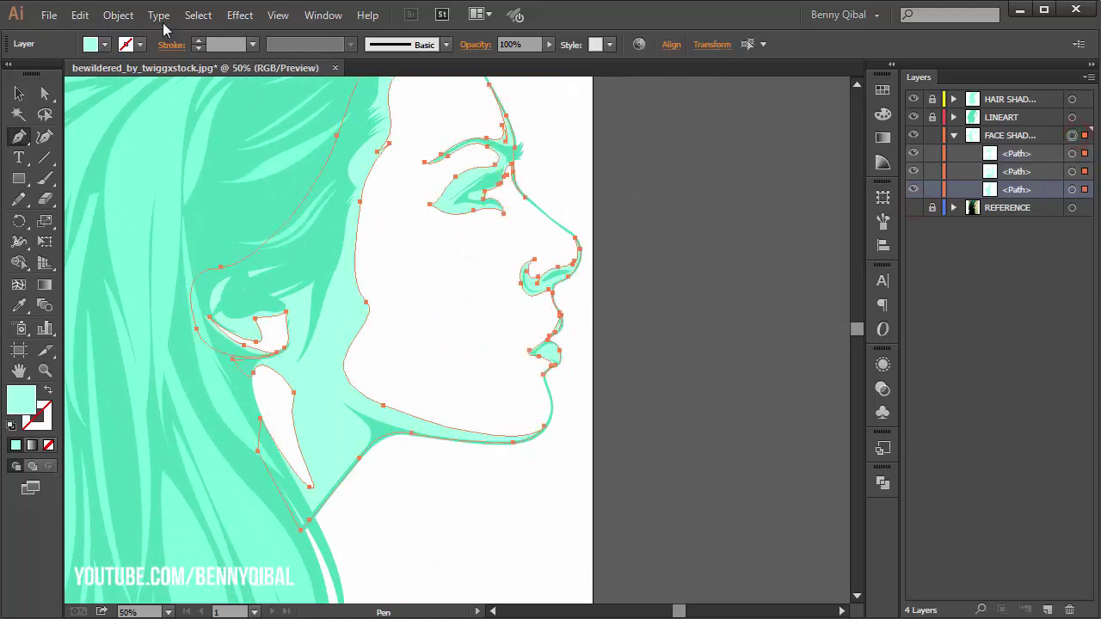
{"action": "left_click", "coordinate": [118, 15]}
{"action": "left_click", "coordinate": [148, 79]}
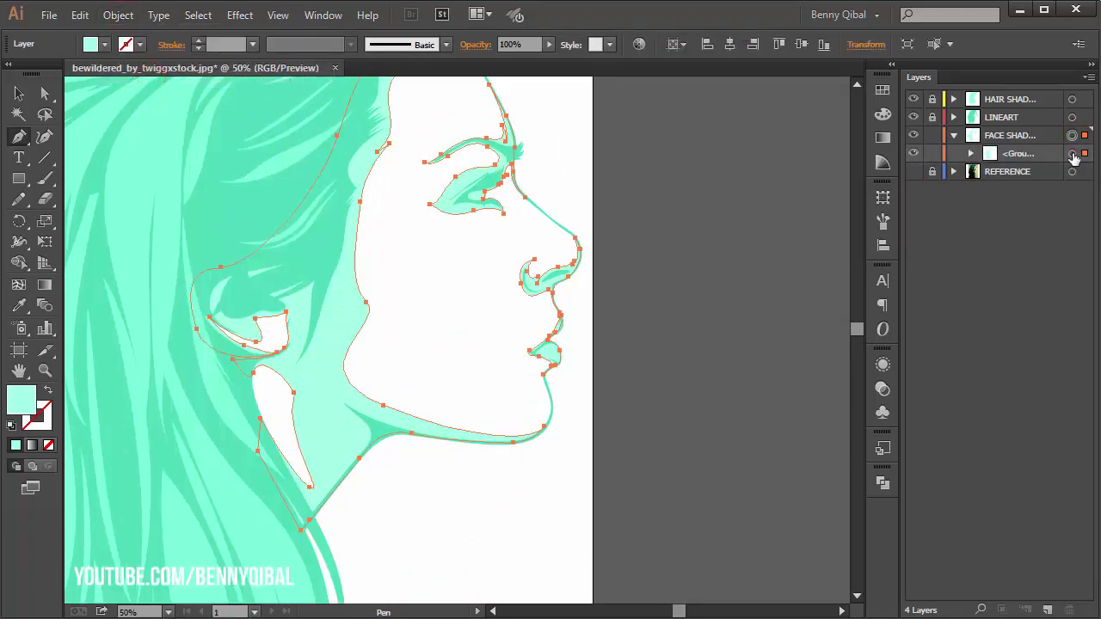
Change the face-shadow group's fill to the paler mint #B4F9E4
{"action": "double_click", "coordinate": [22, 399]}
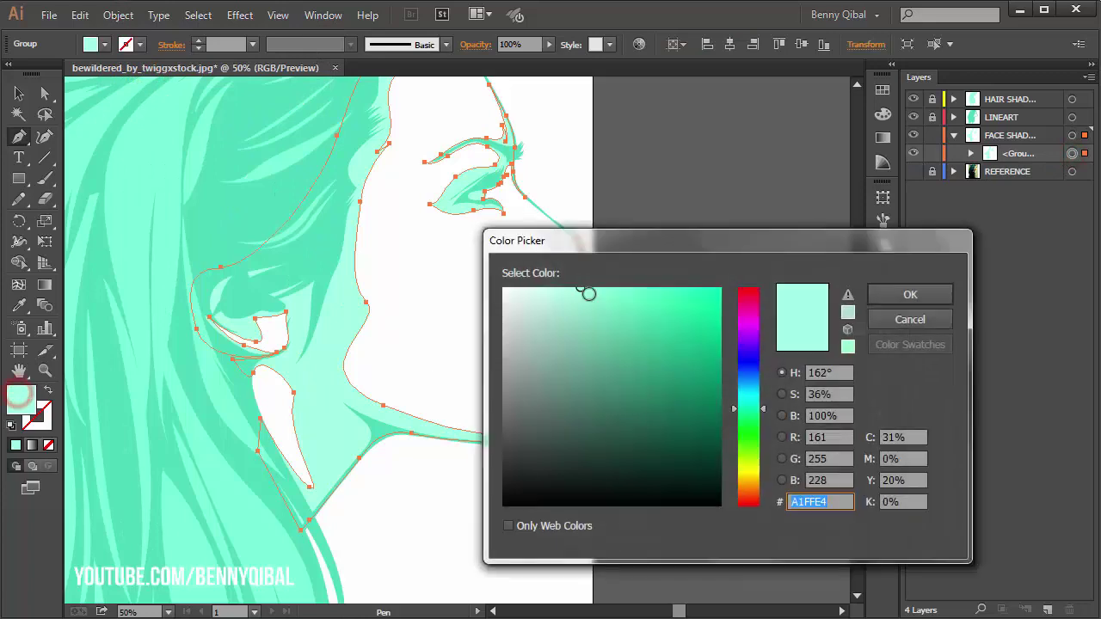
{"action": "left_click", "coordinate": [910, 294]}
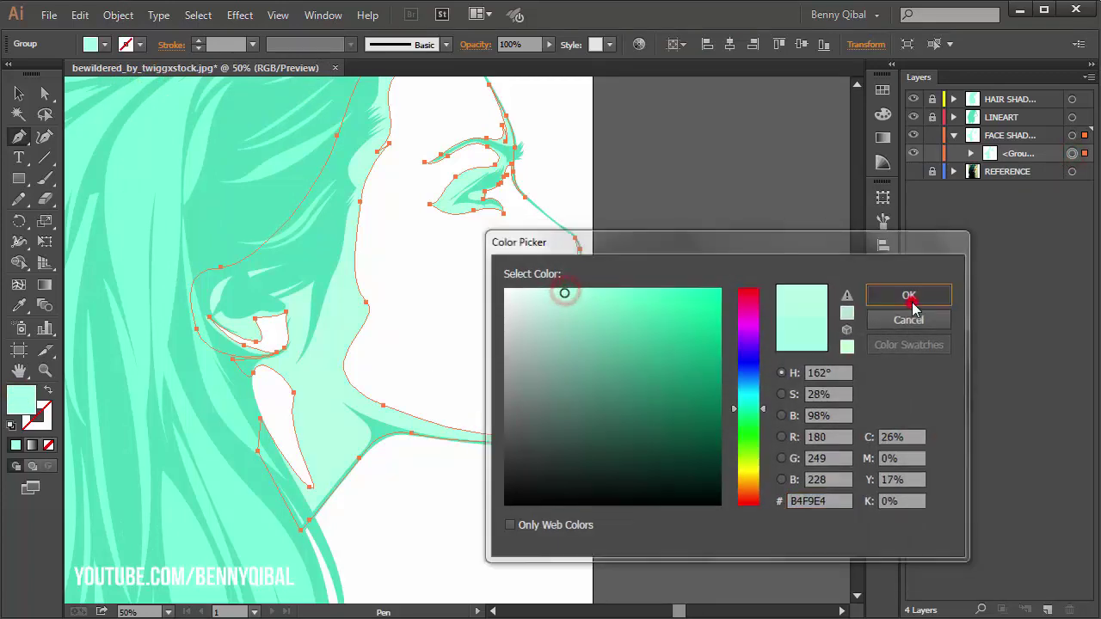
{"action": "left_click", "coordinate": [730, 240], "text": "ctrl"}
{"action": "left_click", "coordinate": [344, 343]}
Target the new face-shadow group in the Layers panel and collapse the FACE SHAD layer
{"action": "left_click", "coordinate": [388, 226], "text": "ctrl"}
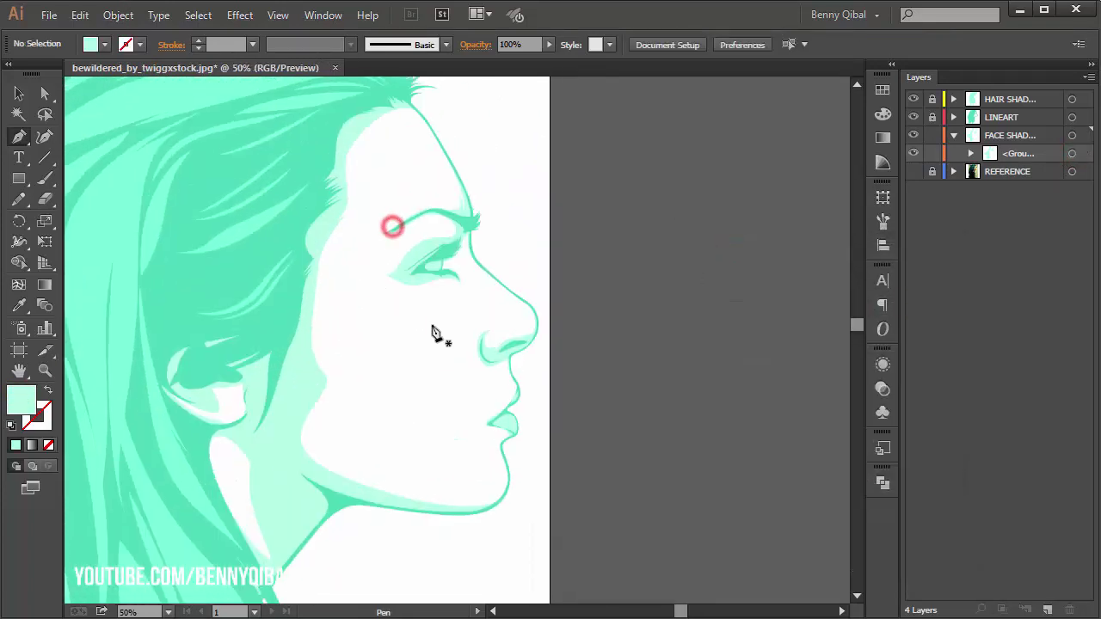
{"action": "left_click", "coordinate": [402, 375], "text": "ctrl"}
{"action": "left_click", "coordinate": [997, 138]}
{"action": "left_click", "coordinate": [1016, 153]}
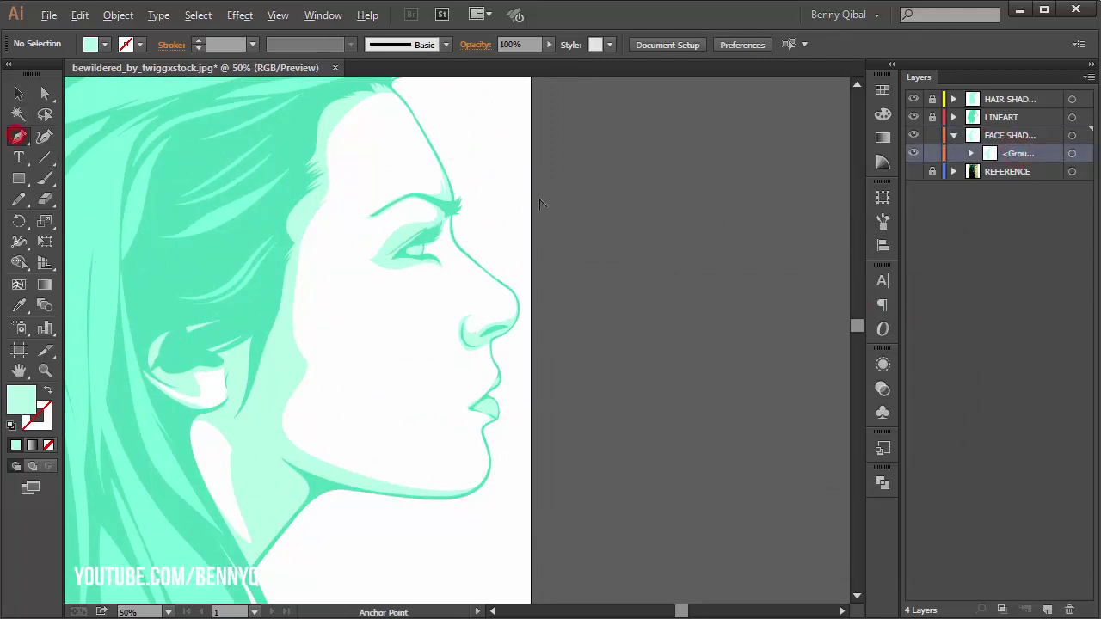
{"action": "left_click", "coordinate": [540, 204], "text": "ctrl"}
{"action": "left_click_drag", "start_coordinate": [423, 235], "coordinate": [526, 222]}
{"action": "left_click", "coordinate": [954, 136]}
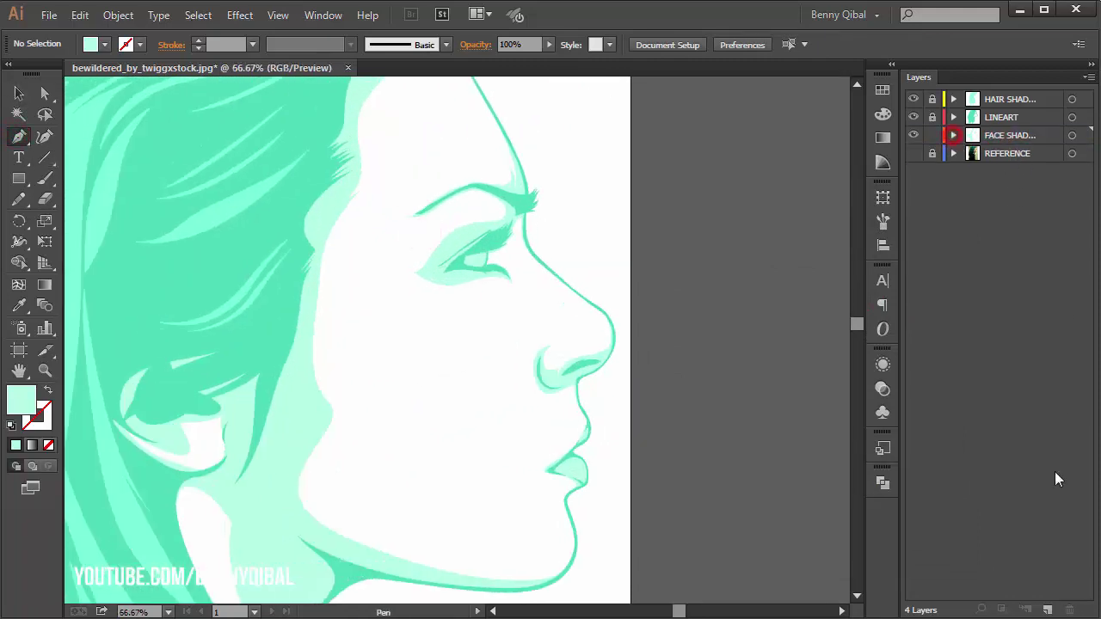
Add a new layer below FACE SHAD and show the REFERENCE photo again
{"action": "left_click", "coordinate": [1048, 611]}
{"action": "left_click_drag", "start_coordinate": [1003, 136], "coordinate": [1002, 162]}
{"action": "left_click_drag", "start_coordinate": [479, 236], "coordinate": [527, 305]}
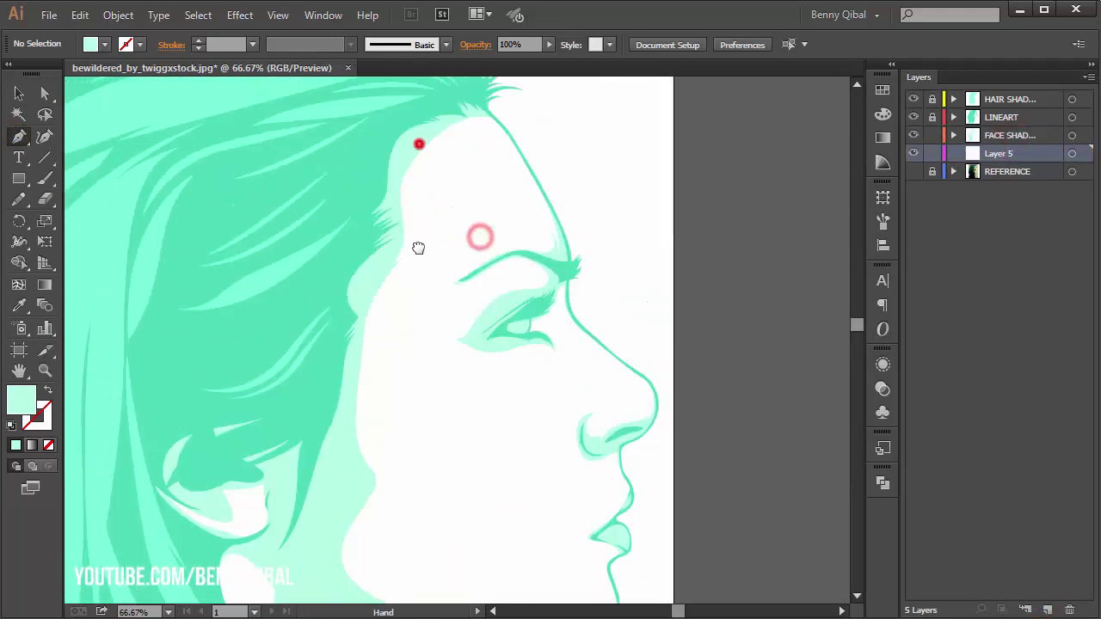
{"action": "left_click_drag", "start_coordinate": [418, 248], "coordinate": [415, 270]}
{"action": "left_click", "coordinate": [423, 167], "text": "ctrl"}
{"action": "left_click", "coordinate": [913, 172]}
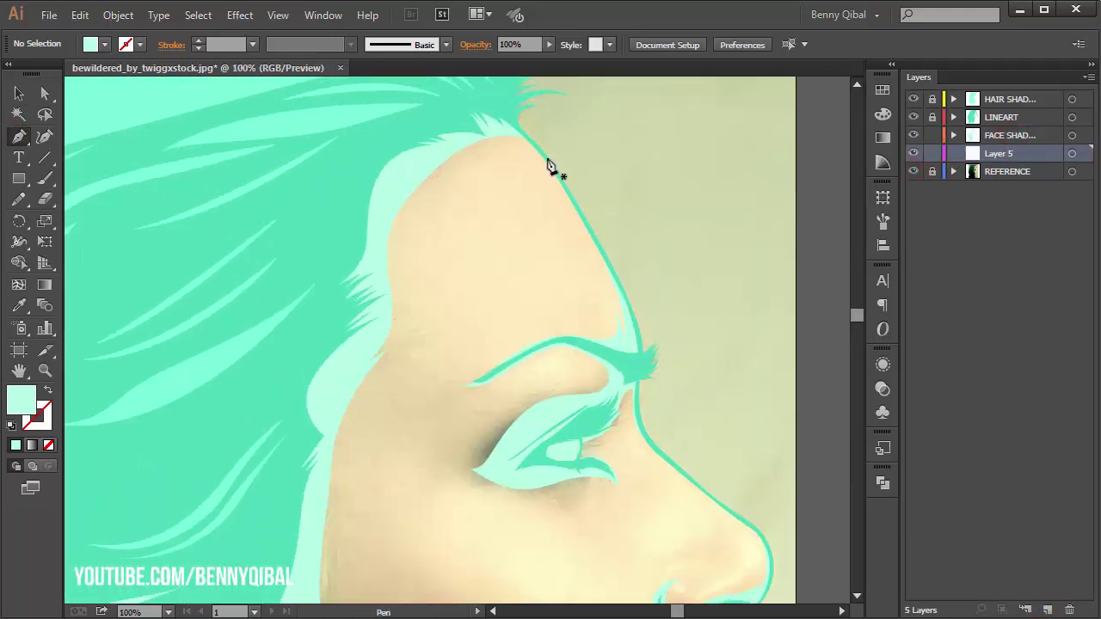
Begin tracing the outline at the forehead and continue down the hairline and temple
{"action": "left_click", "coordinate": [548, 159]}
{"action": "left_click_drag", "start_coordinate": [478, 144], "coordinate": [443, 155]}
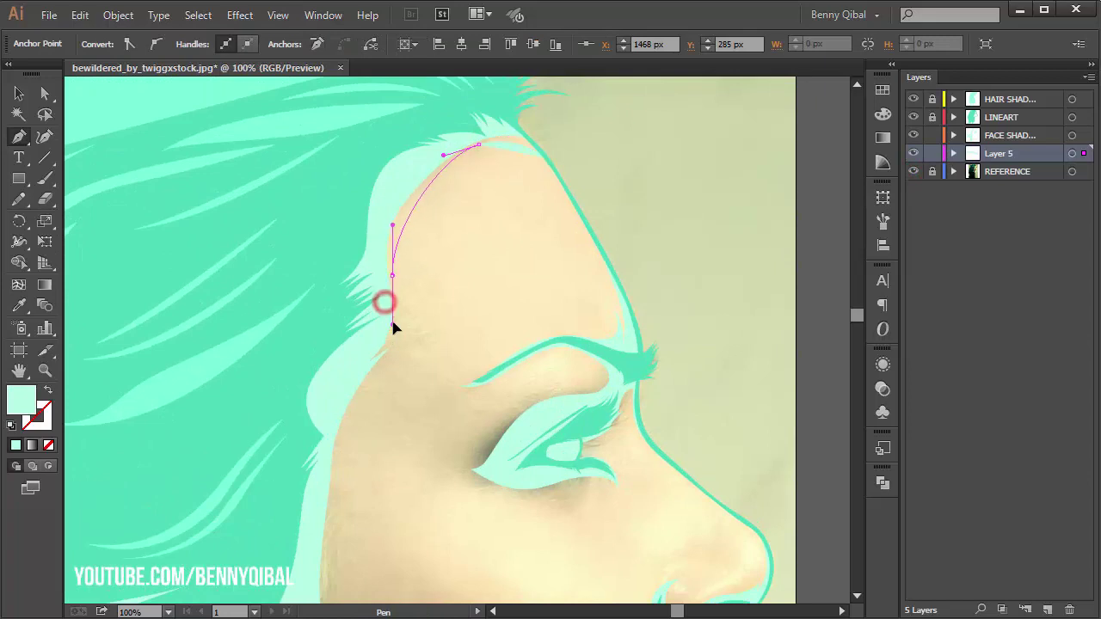
{"action": "scroll", "coordinate": [400, 256], "scroll_direction": "down", "scroll_amount": 2}
{"action": "left_click", "coordinate": [396, 258]}
{"action": "left_click", "coordinate": [396, 286]}
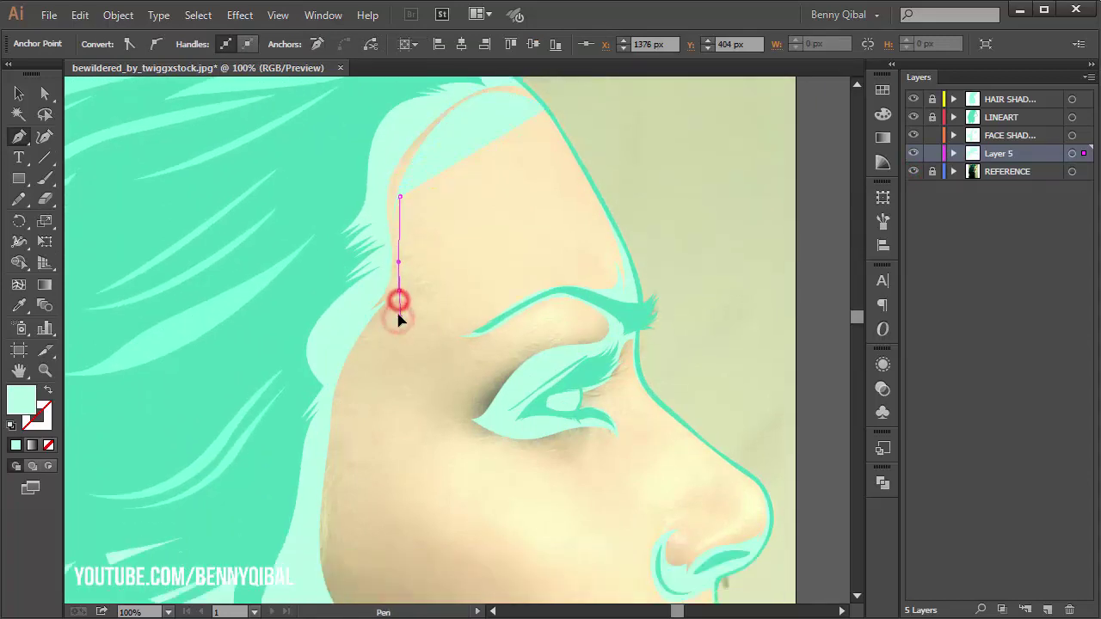
{"action": "left_click", "coordinate": [397, 314]}
{"action": "scroll", "coordinate": [378, 333], "scroll_direction": "down", "scroll_amount": 3}
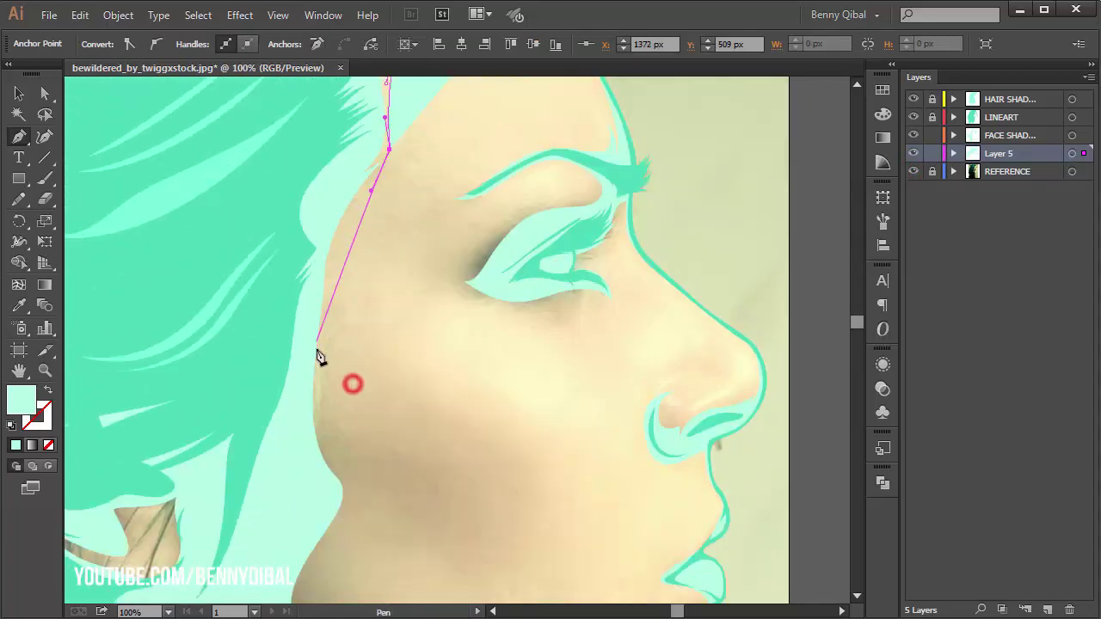
{"action": "left_click_drag", "start_coordinate": [315, 362], "coordinate": [332, 423]}
{"action": "scroll", "coordinate": [332, 422], "scroll_direction": "down", "scroll_amount": 3}
{"action": "left_click_drag", "start_coordinate": [402, 434], "coordinate": [432, 472]}
{"action": "scroll", "coordinate": [432, 472], "scroll_direction": "down", "scroll_amount": 5}
Trace curves along the cheek and jawline with a corner point at the chin, then up the neck
{"action": "left_click_drag", "start_coordinate": [244, 335], "coordinate": [244, 423]}
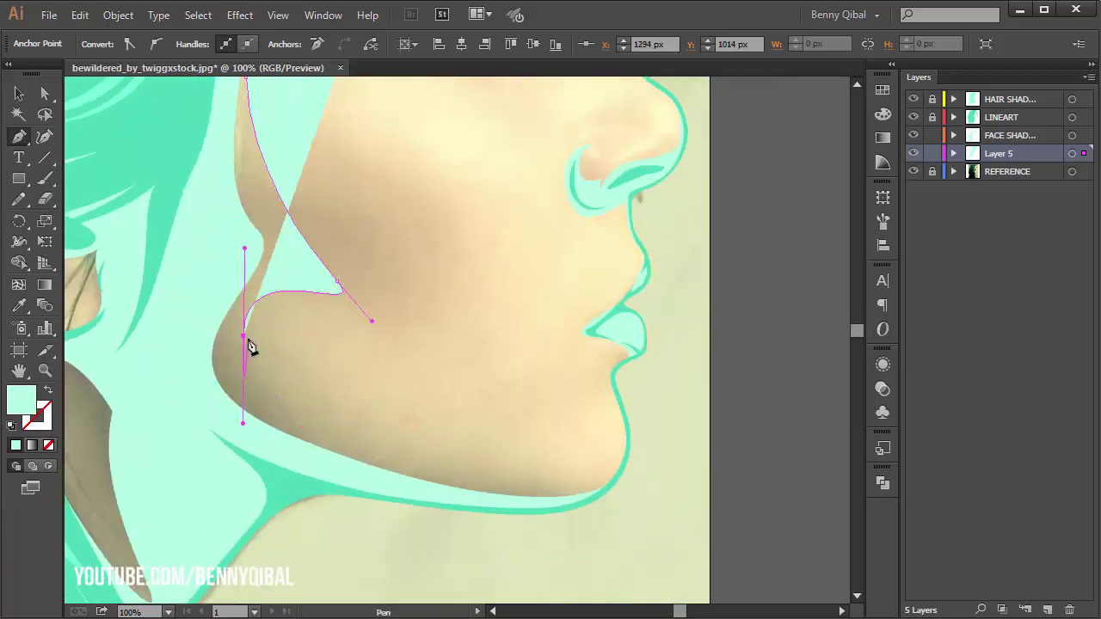
{"action": "left_click_drag", "start_coordinate": [487, 487], "coordinate": [574, 504]}
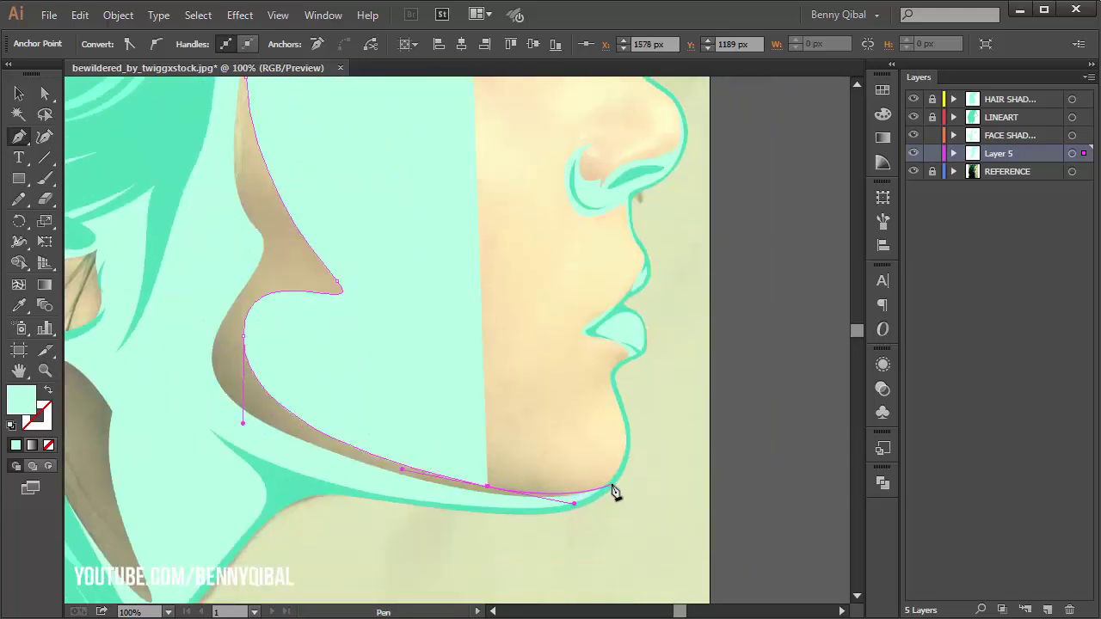
{"action": "left_click", "coordinate": [613, 491]}
{"action": "mouse_move", "coordinate": [194, 447]}
{"action": "left_mouse_down"}
{"action": "mouse_move", "coordinate": [123, 357]}
{"action": "mouse_move", "coordinate": [61, 382]}
{"action": "mouse_move", "coordinate": [226, 388]}
{"action": "left_mouse_up"}
{"action": "left_click_drag", "start_coordinate": [319, 493], "coordinate": [271, 499]}
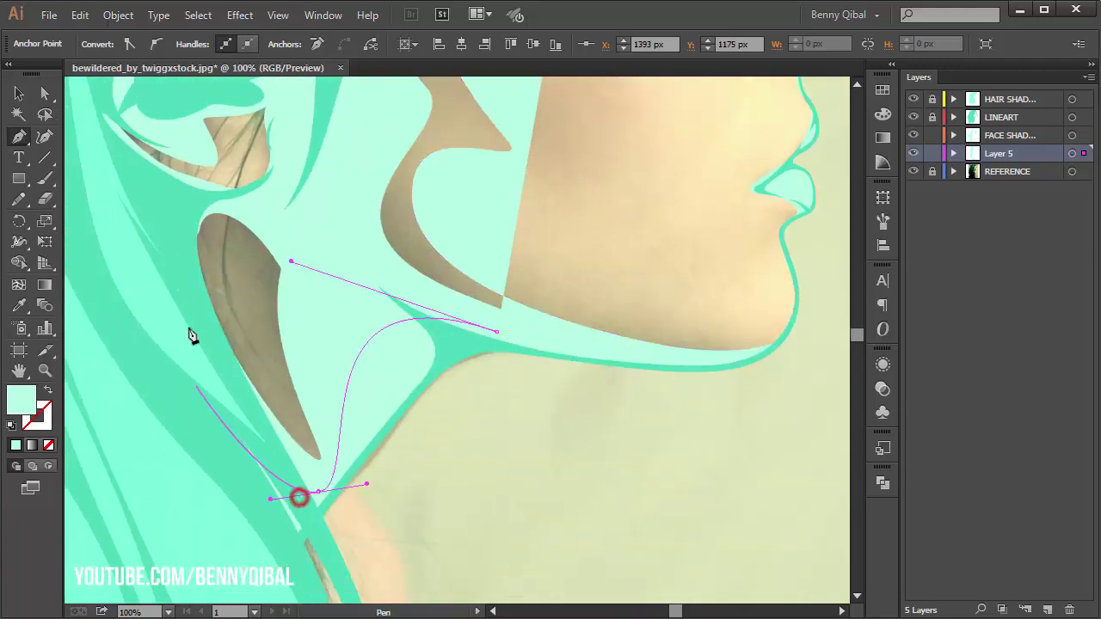
{"action": "mouse_move", "coordinate": [172, 216]}
{"action": "left_mouse_down"}
{"action": "mouse_move", "coordinate": [201, 181]}
{"action": "mouse_move", "coordinate": [240, 277]}
{"action": "left_mouse_up"}
{"action": "left_click_drag", "start_coordinate": [181, 291], "coordinate": [181, 297]}
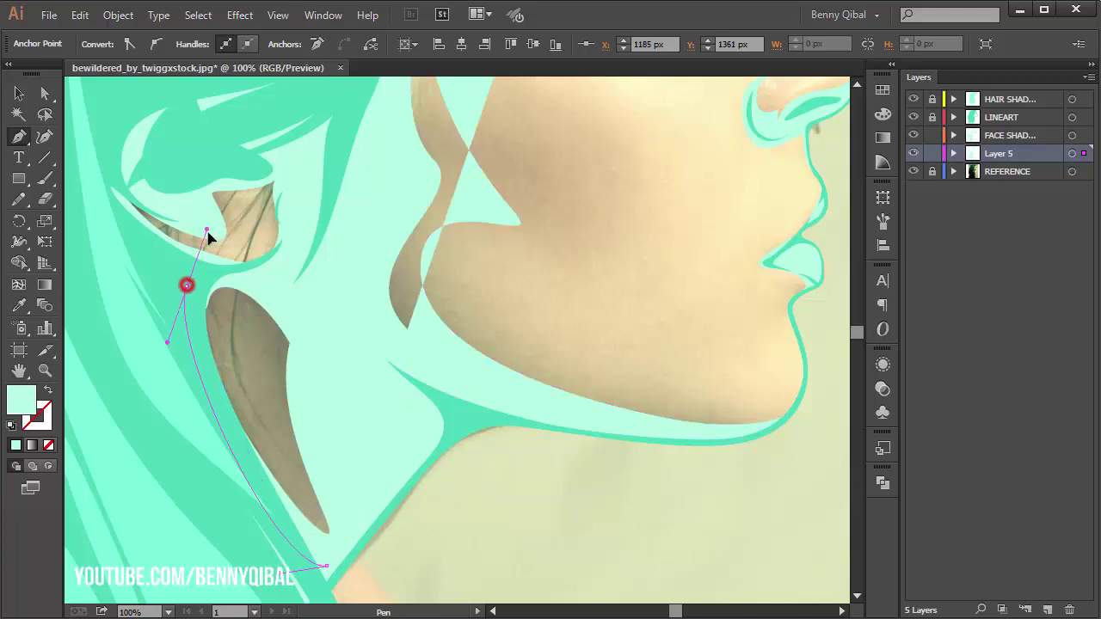
Switch the tracing layer to outline view and trace around the ear hair and over the head
{"action": "left_click", "coordinate": [913, 153], "text": "ctrl"}
{"action": "scroll", "coordinate": [123, 211], "scroll_direction": "up", "scroll_amount": 1}
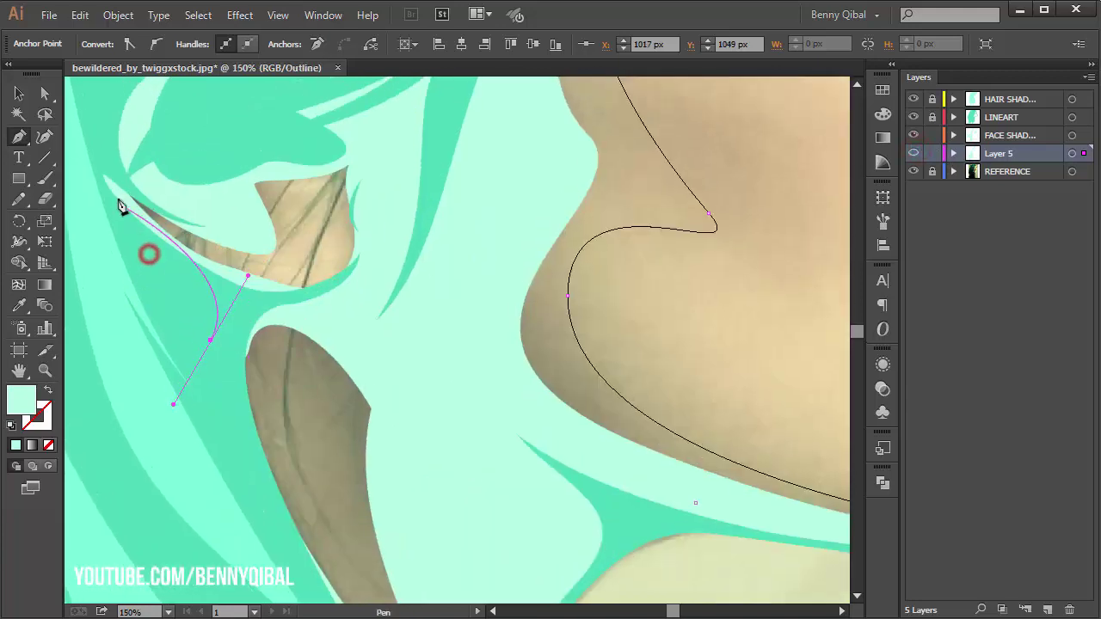
{"action": "left_click_drag", "start_coordinate": [107, 188], "coordinate": [147, 250]}
{"action": "left_click", "coordinate": [107, 188], "text": "alt"}
{"action": "mouse_move", "coordinate": [282, 266]}
{"action": "left_mouse_down"}
{"action": "mouse_move", "coordinate": [357, 259]}
{"action": "mouse_move", "coordinate": [375, 354]}
{"action": "left_mouse_up"}
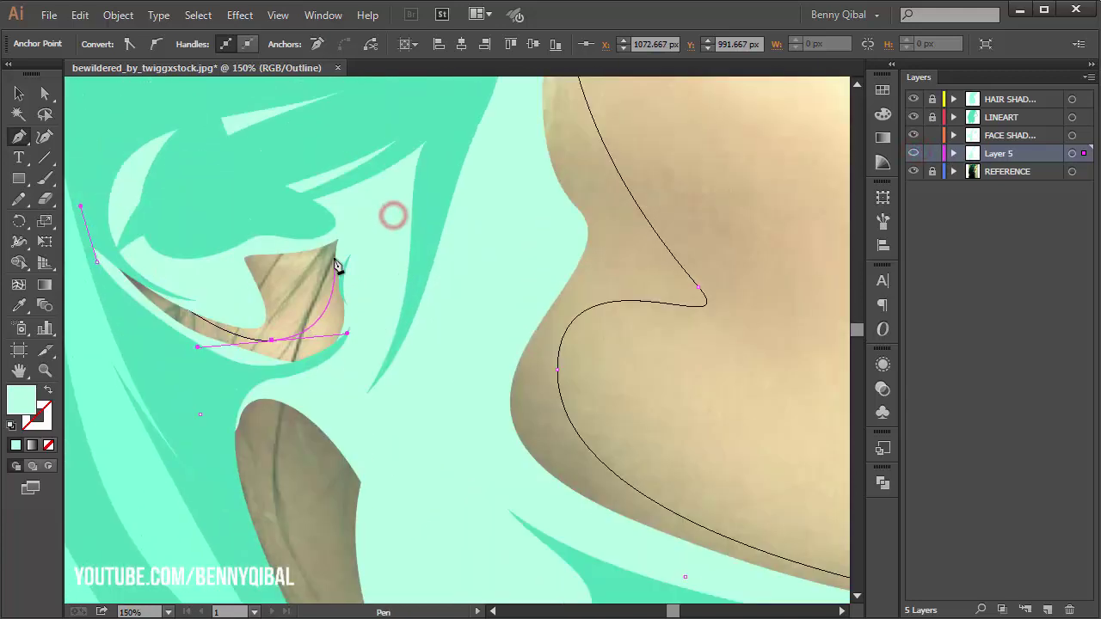
{"action": "scroll", "coordinate": [381, 236], "scroll_direction": "down", "scroll_amount": 3}
{"action": "left_click_drag", "start_coordinate": [388, 216], "coordinate": [325, 300]}
{"action": "left_click_drag", "start_coordinate": [423, 130], "coordinate": [464, 151]}
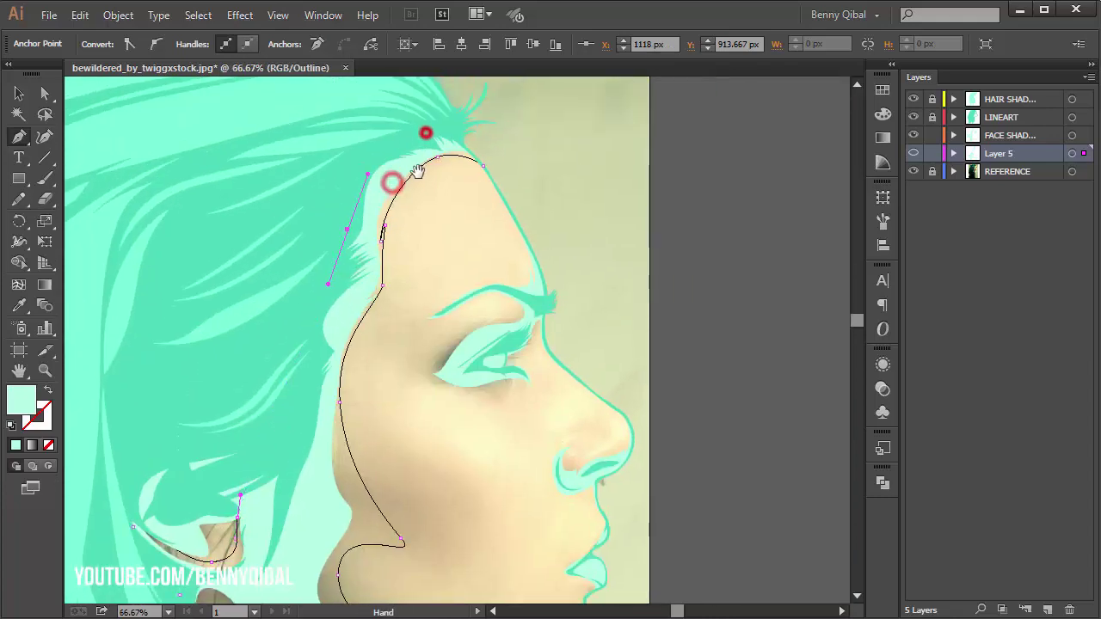
{"action": "scroll", "coordinate": [464, 151], "scroll_direction": "up", "scroll_amount": 2}
{"action": "left_click", "coordinate": [422, 112]}
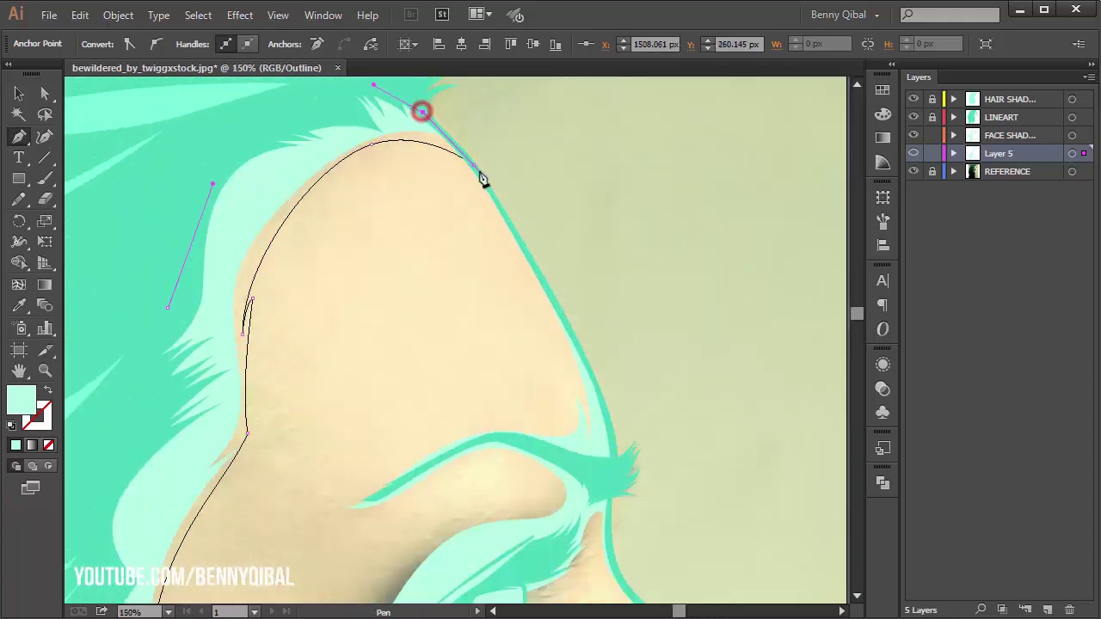
{"action": "scroll", "coordinate": [476, 170], "scroll_direction": "down", "scroll_amount": 3}
{"action": "scroll", "coordinate": [462, 369], "scroll_direction": "up", "scroll_amount": 3}
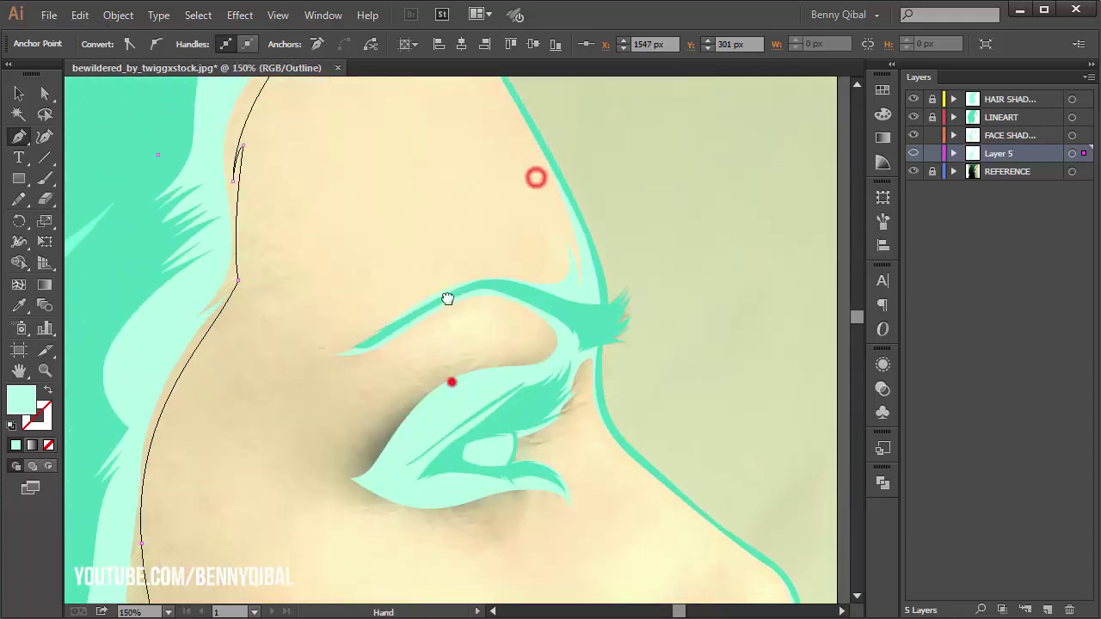
Trace curved anchors around the upper and lower eyelid and up toward the brow
{"action": "left_click_drag", "start_coordinate": [593, 221], "coordinate": [614, 212]}
{"action": "left_click_drag", "start_coordinate": [545, 253], "coordinate": [518, 290]}
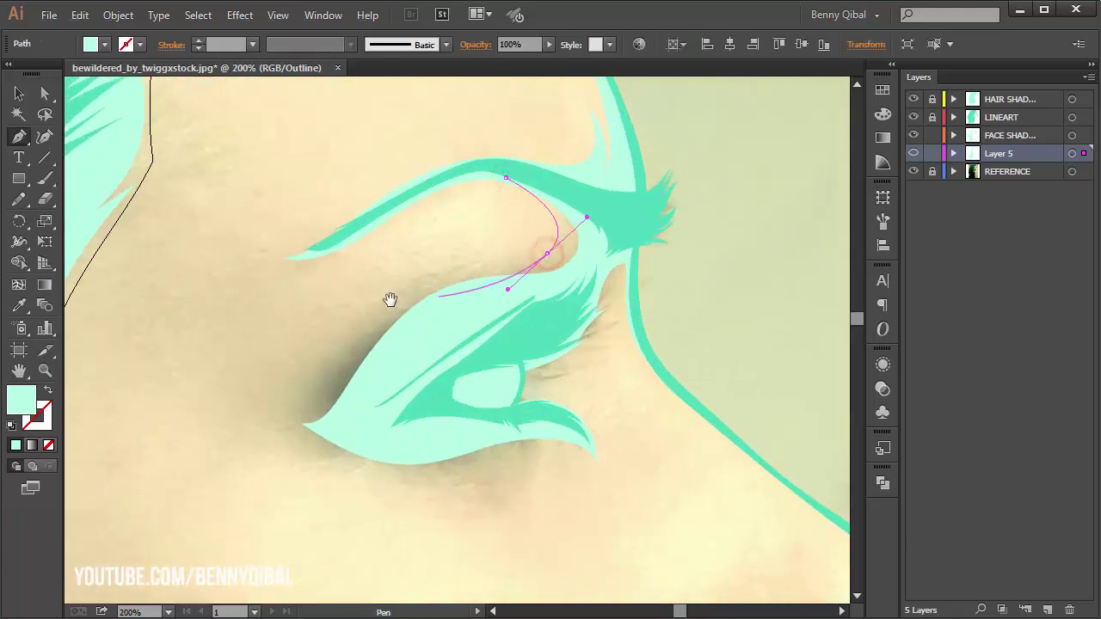
{"action": "left_click_drag", "start_coordinate": [370, 295], "coordinate": [299, 386]}
{"action": "left_click_drag", "start_coordinate": [442, 413], "coordinate": [549, 396]}
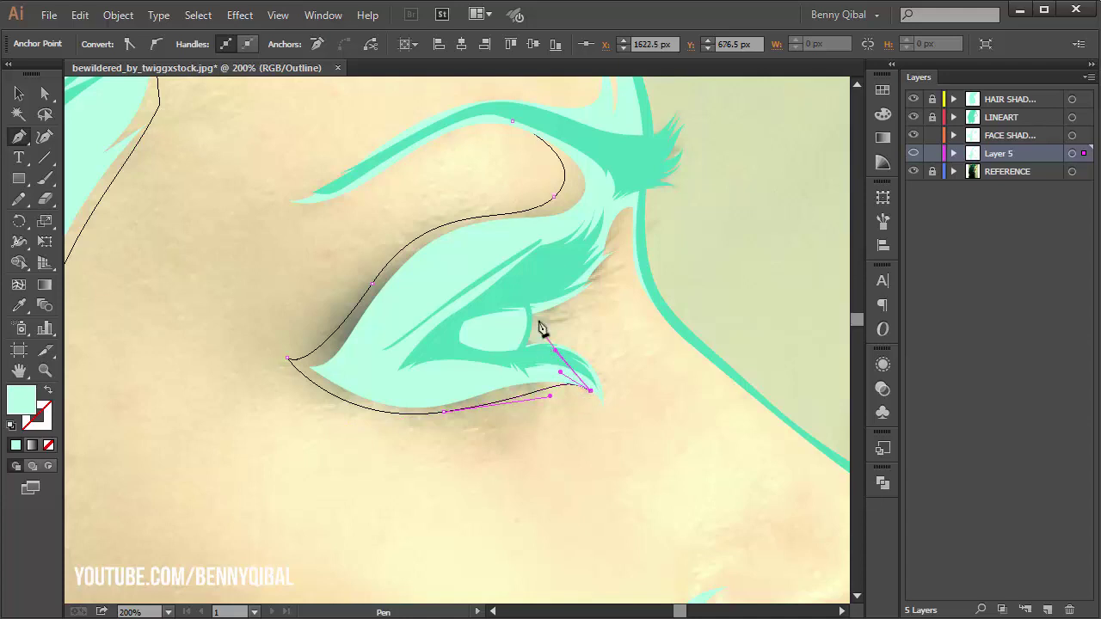
{"action": "left_click_drag", "start_coordinate": [615, 258], "coordinate": [629, 280]}
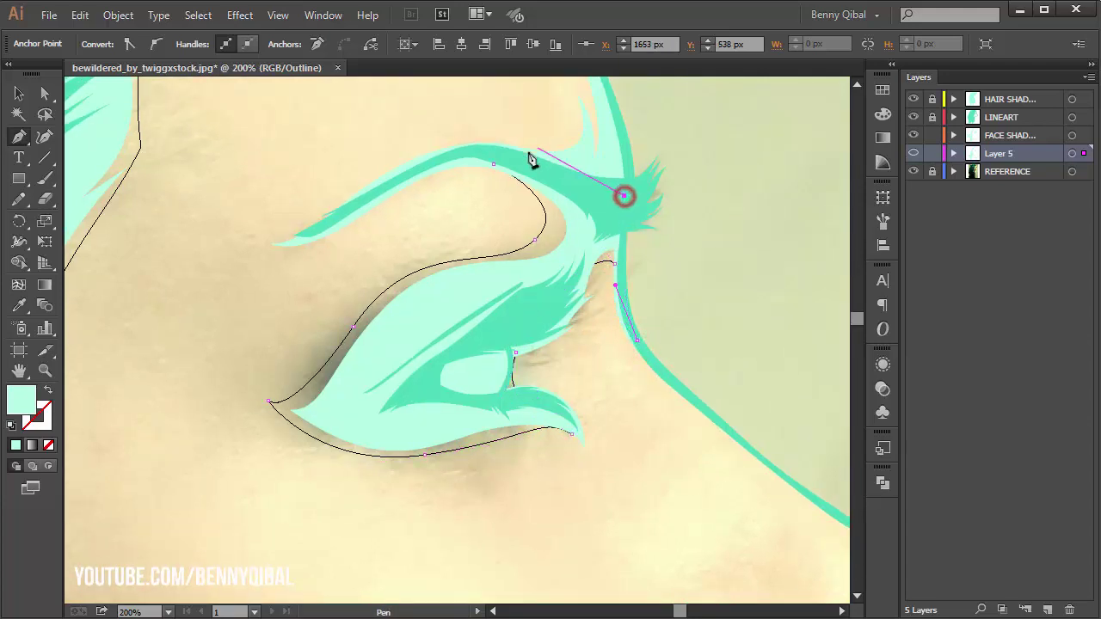
{"action": "left_click_drag", "start_coordinate": [531, 160], "coordinate": [472, 166]}
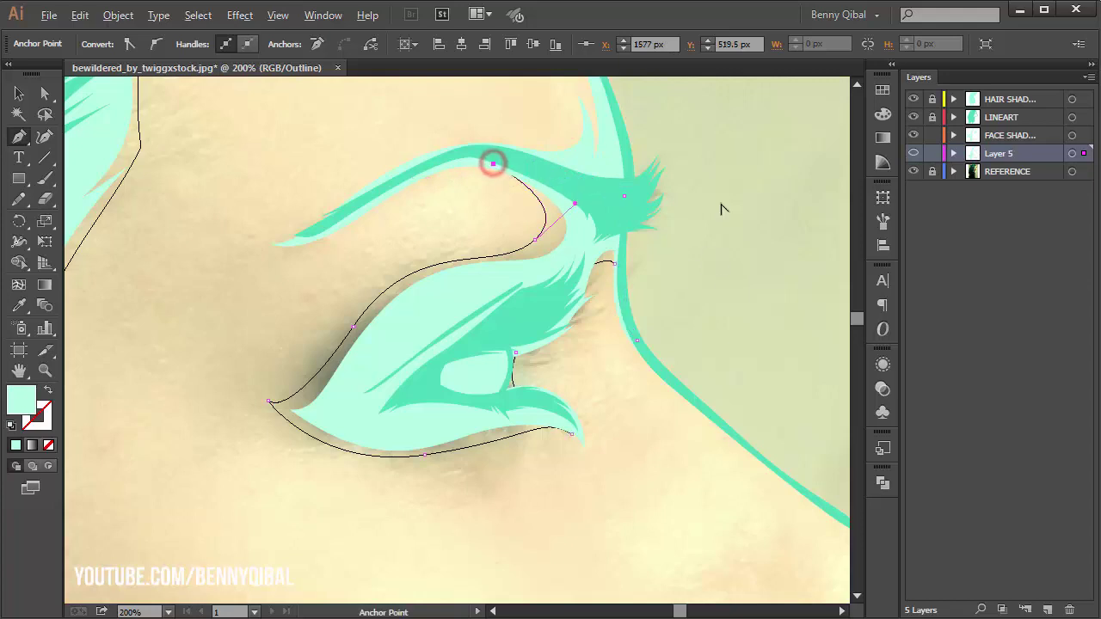
{"action": "scroll", "coordinate": [723, 209], "scroll_direction": "down", "scroll_amount": 3}
{"action": "scroll", "coordinate": [620, 320], "scroll_direction": "up", "scroll_amount": 3}
{"action": "scroll", "coordinate": [590, 287], "scroll_direction": "up", "scroll_amount": 2}
{"action": "mouse_move", "coordinate": [590, 287]}
{"action": "left_mouse_down"}
{"action": "mouse_move", "coordinate": [393, 172]}
{"action": "mouse_move", "coordinate": [474, 275]}
{"action": "left_mouse_up"}
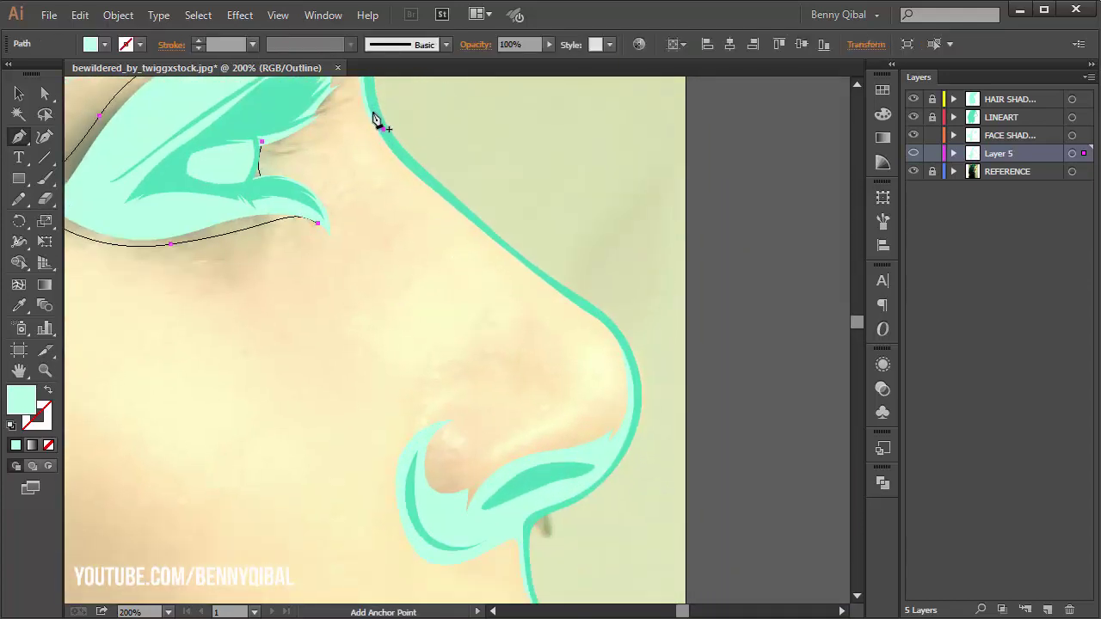
{"action": "left_click", "coordinate": [372, 110]}
Make Layer 5 the active layer and lock the FACE SHAD layer
{"action": "left_click", "coordinate": [385, 136], "text": "ctrl"}
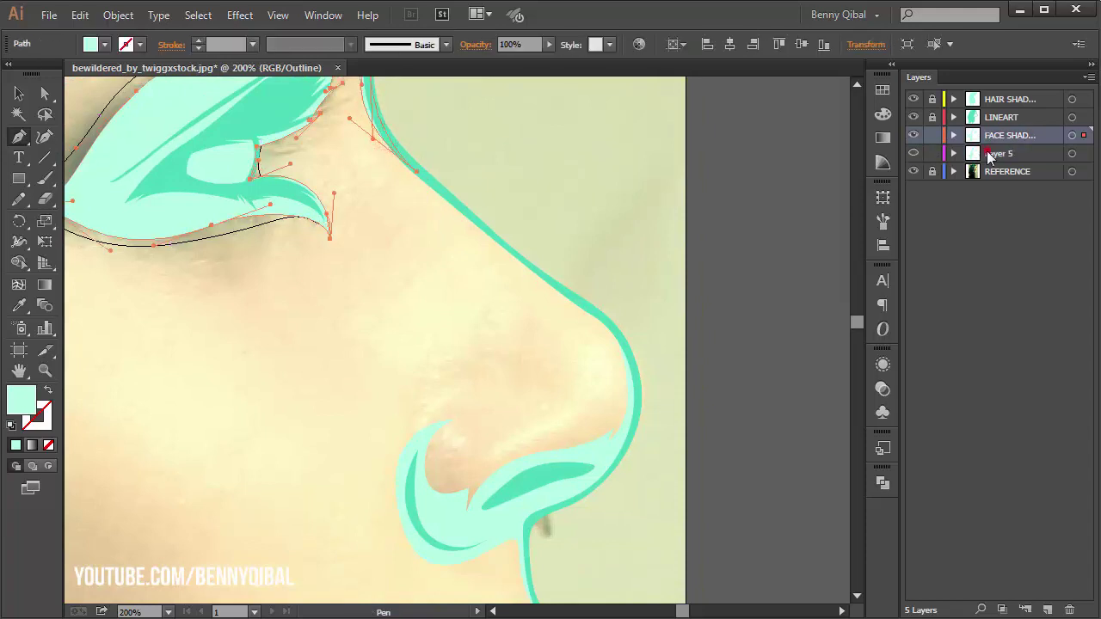
{"action": "left_click", "coordinate": [990, 155]}
{"action": "left_click", "coordinate": [933, 135]}
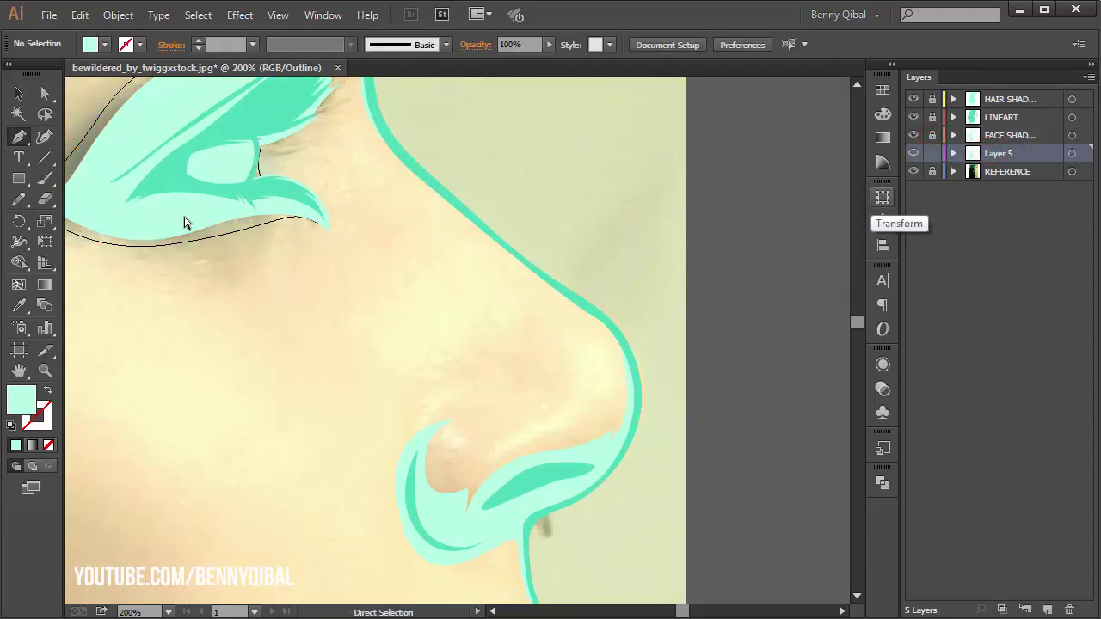
Start a new profile path at the nose bridge, curving down the ridge, around the tip and nostril
{"action": "left_click", "coordinate": [216, 241]}
{"action": "left_click", "coordinate": [392, 143]}
{"action": "left_click_drag", "start_coordinate": [474, 241], "coordinate": [460, 206]}
{"action": "left_click_drag", "start_coordinate": [540, 259], "coordinate": [575, 282]}
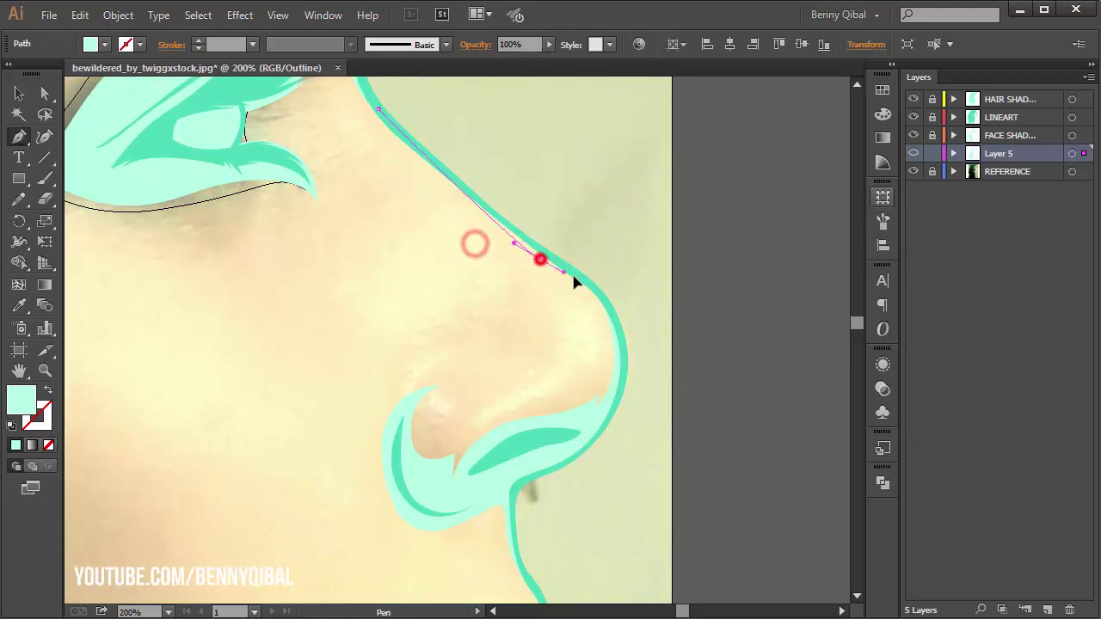
{"action": "left_click_drag", "start_coordinate": [592, 373], "coordinate": [533, 393]}
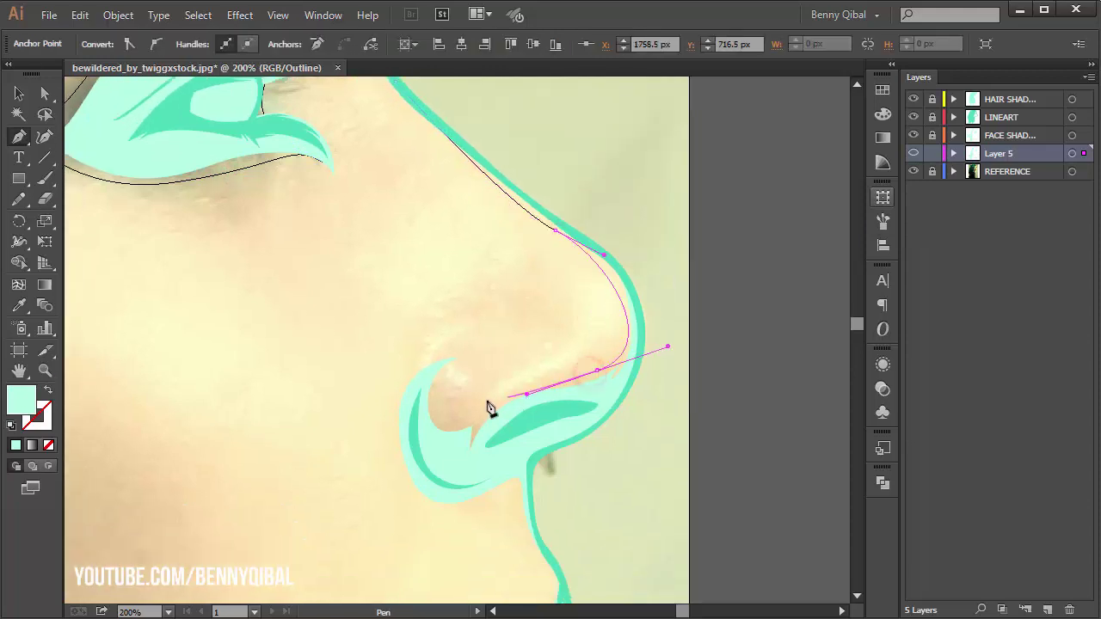
{"action": "mouse_move", "coordinate": [446, 389]}
{"action": "left_mouse_down"}
{"action": "mouse_move", "coordinate": [440, 360]}
{"action": "mouse_move", "coordinate": [393, 381]}
{"action": "mouse_move", "coordinate": [504, 370]}
{"action": "left_mouse_up"}
{"action": "left_click", "coordinate": [469, 355]}
{"action": "scroll", "coordinate": [422, 387], "scroll_direction": "down", "scroll_amount": 3}
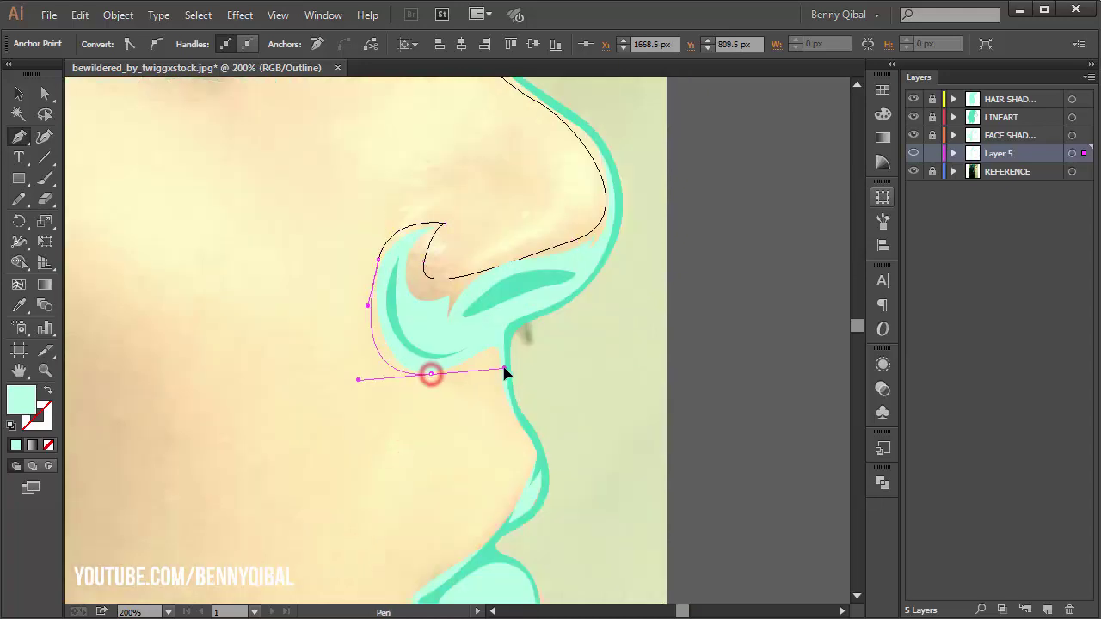
{"action": "left_click_drag", "start_coordinate": [512, 420], "coordinate": [519, 454]}
{"action": "scroll", "coordinate": [579, 352], "scroll_direction": "down", "scroll_amount": 3}
{"action": "scroll", "coordinate": [511, 437], "scroll_direction": "down", "scroll_amount": 2}
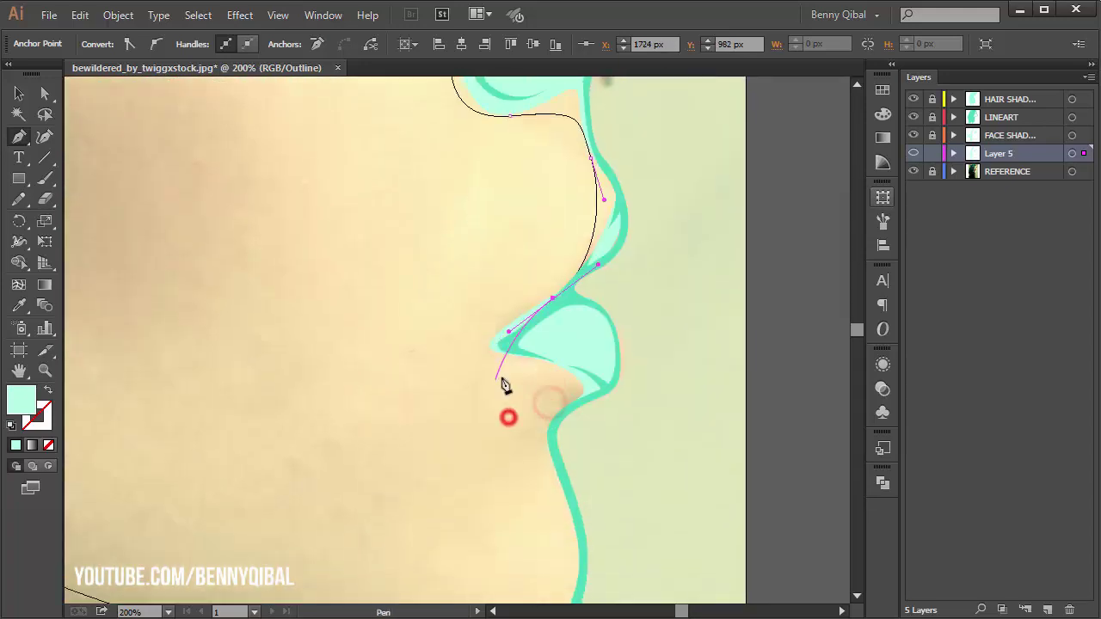
{"action": "mouse_move", "coordinate": [491, 346]}
{"action": "left_mouse_down"}
{"action": "mouse_move", "coordinate": [523, 376]}
{"action": "mouse_move", "coordinate": [602, 289]}
{"action": "left_mouse_up"}
{"action": "key", "text": "ctrl+plus"}
Continue the profile path over the upper lip, chin and lips, back up to the nose
{"action": "left_click_drag", "start_coordinate": [593, 324], "coordinate": [563, 355]}
{"action": "mouse_move", "coordinate": [531, 415]}
{"action": "left_mouse_down"}
{"action": "mouse_move", "coordinate": [557, 492]}
{"action": "mouse_move", "coordinate": [595, 516]}
{"action": "left_mouse_up"}
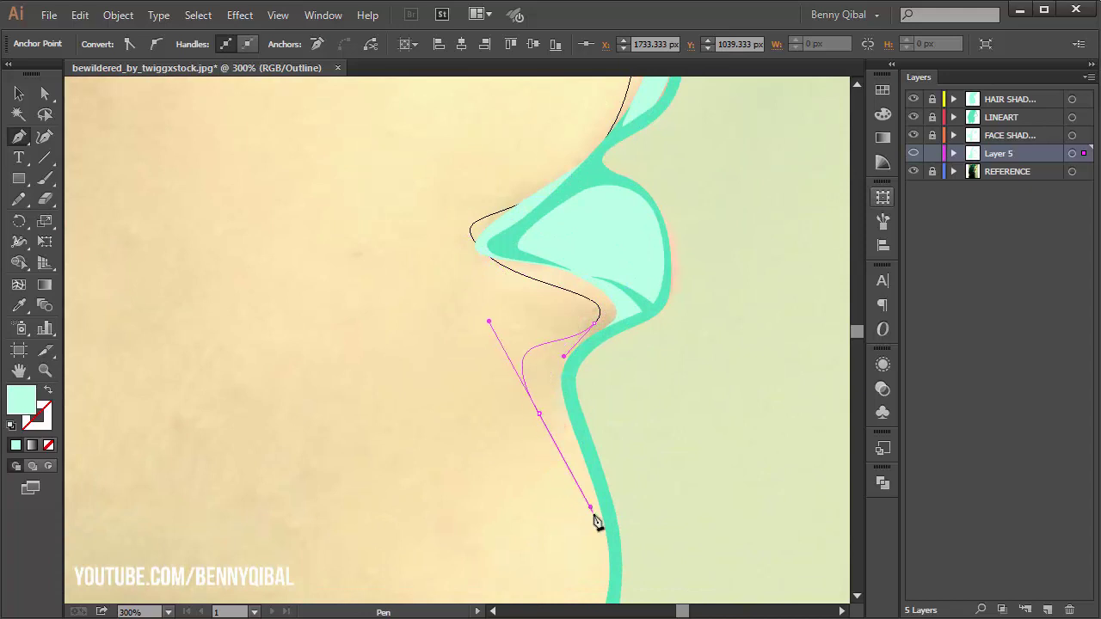
{"action": "scroll", "coordinate": [595, 517], "scroll_direction": "down", "scroll_amount": 3}
{"action": "left_click_drag", "start_coordinate": [627, 463], "coordinate": [583, 555]}
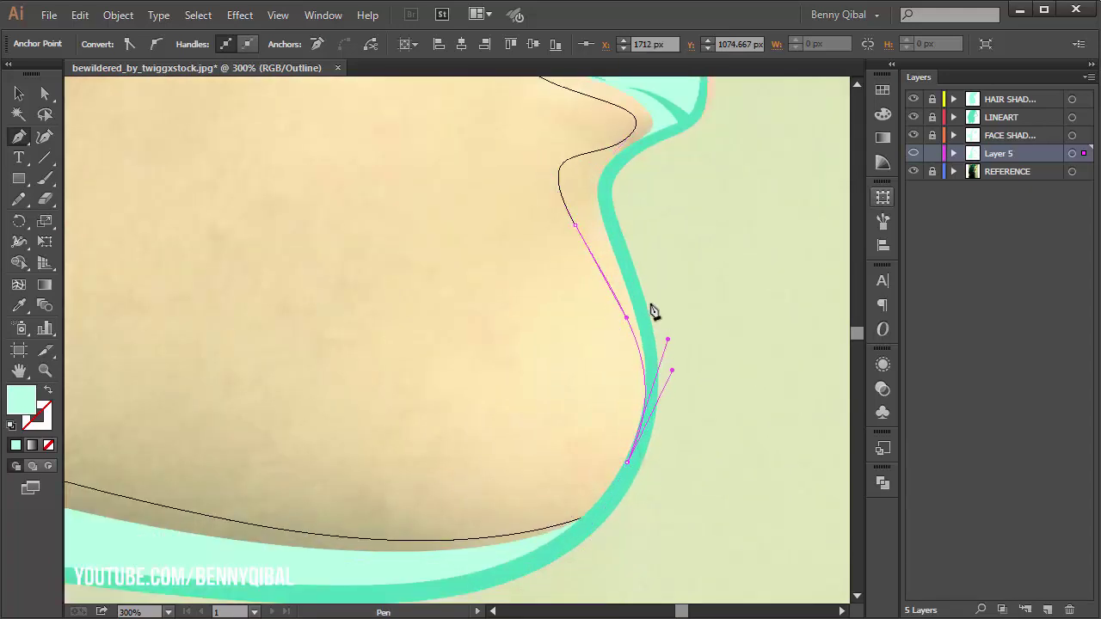
{"action": "left_click_drag", "start_coordinate": [621, 244], "coordinate": [599, 172]}
{"action": "left_click_drag", "start_coordinate": [568, 245], "coordinate": [615, 226]}
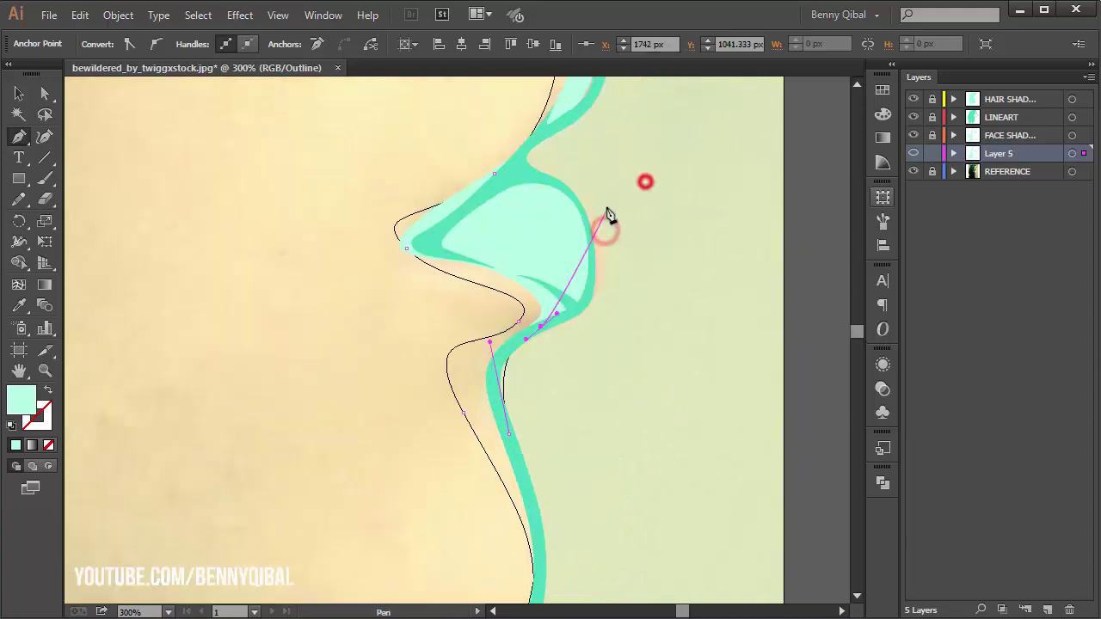
{"action": "left_click_drag", "start_coordinate": [554, 306], "coordinate": [594, 351]}
{"action": "mouse_move", "coordinate": [550, 228]}
{"action": "left_mouse_down"}
{"action": "mouse_move", "coordinate": [561, 222]}
{"action": "mouse_move", "coordinate": [571, 278]}
{"action": "left_mouse_up"}
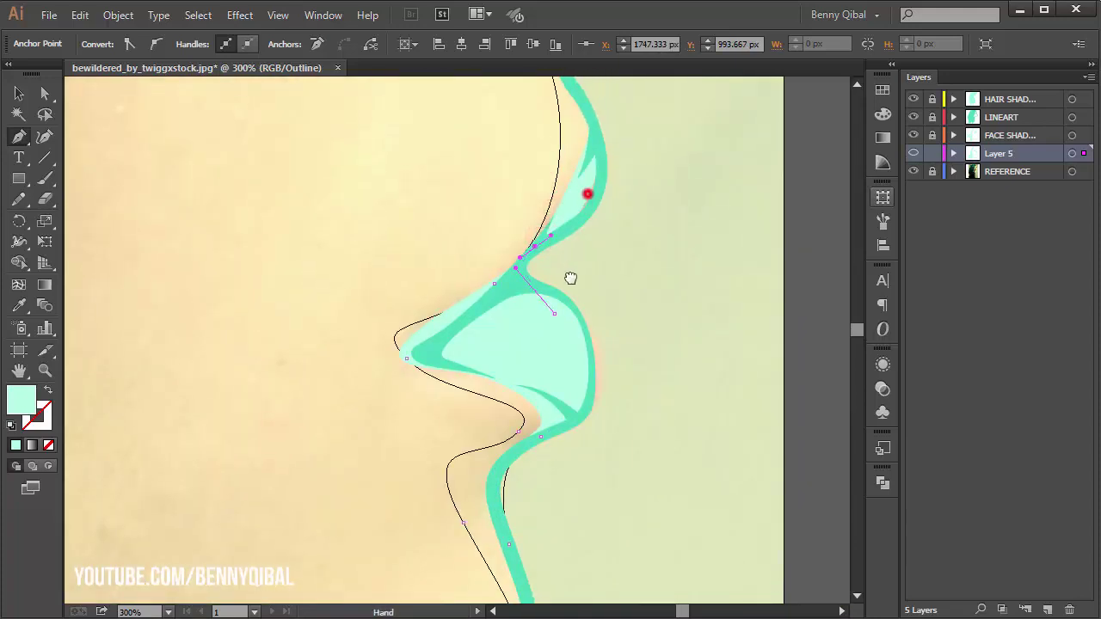
{"action": "left_click_drag", "start_coordinate": [574, 198], "coordinate": [539, 127]}
{"action": "mouse_move", "coordinate": [543, 181]}
{"action": "left_mouse_down"}
{"action": "mouse_move", "coordinate": [536, 238]}
{"action": "mouse_move", "coordinate": [542, 167]}
{"action": "mouse_move", "coordinate": [511, 229]}
{"action": "left_mouse_up"}
{"action": "mouse_move", "coordinate": [653, 211]}
{"action": "left_mouse_down"}
{"action": "mouse_move", "coordinate": [612, 229]}
{"action": "mouse_move", "coordinate": [558, 141]}
{"action": "mouse_move", "coordinate": [465, 207]}
{"action": "mouse_move", "coordinate": [509, 380]}
{"action": "left_mouse_up"}
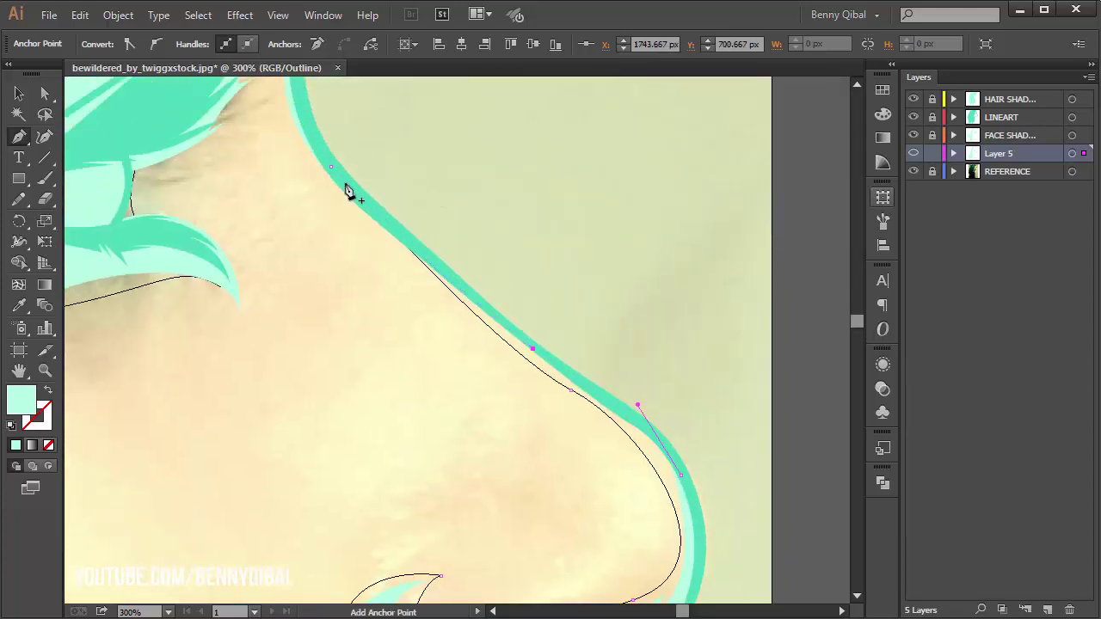
{"action": "key", "text": "ctrl+minus"}
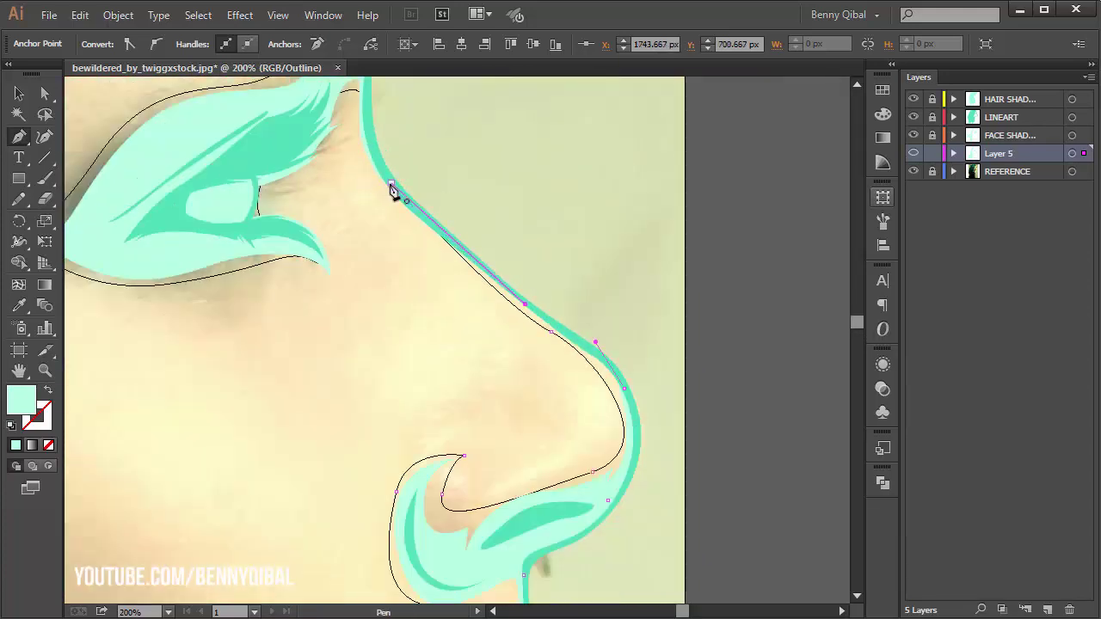
Close the face outline path, hide the REFERENCE layer and switch to full-colour Preview
{"action": "left_click", "coordinate": [390, 185]}
{"action": "left_click", "coordinate": [596, 211], "text": "ctrl"}
{"action": "left_click", "coordinate": [914, 171]}
{"action": "key", "text": "ctrl+y"}
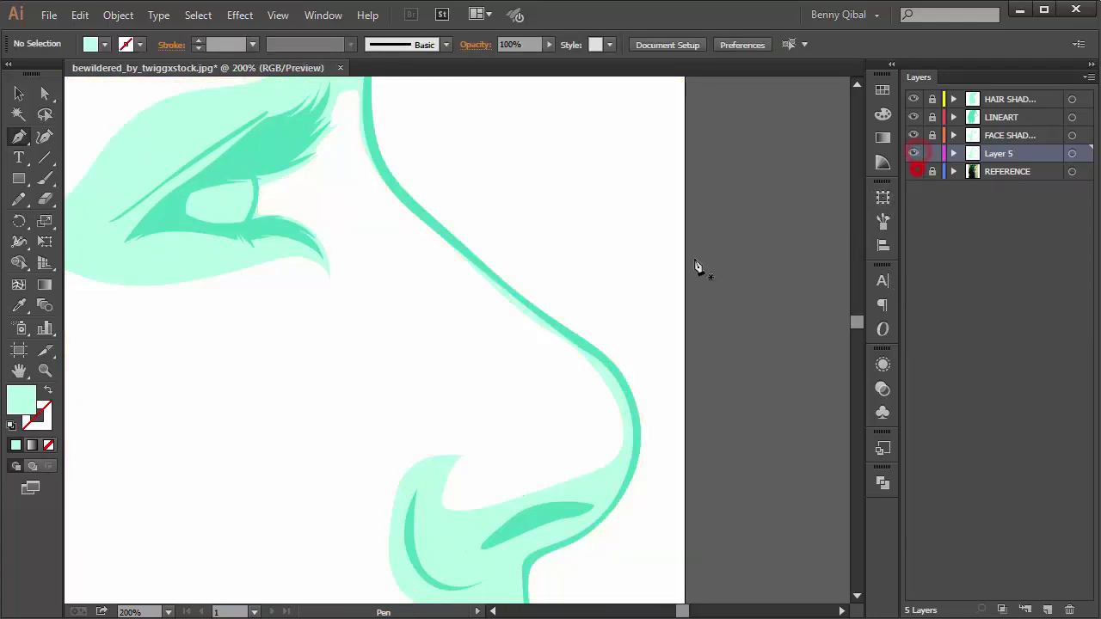
{"action": "key", "text": "ctrl+minus"}
{"action": "key", "text": "ctrl+minus"}
{"action": "key", "text": "ctrl+minus"}
Fill the traced face shape on Layer 5 with very pale mint #D4FFF1
{"action": "left_click", "coordinate": [1072, 153]}
{"action": "left_click", "coordinate": [514, 270], "text": "ctrl+alt"}
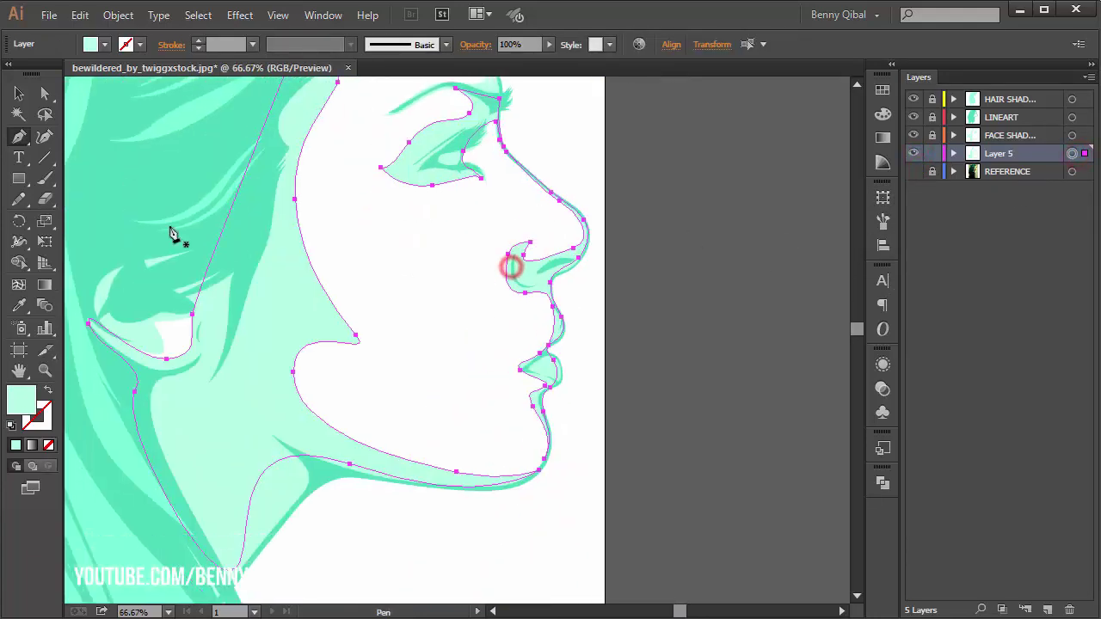
{"action": "double_click", "coordinate": [24, 398]}
{"action": "left_click_drag", "start_coordinate": [561, 293], "coordinate": [545, 291]}
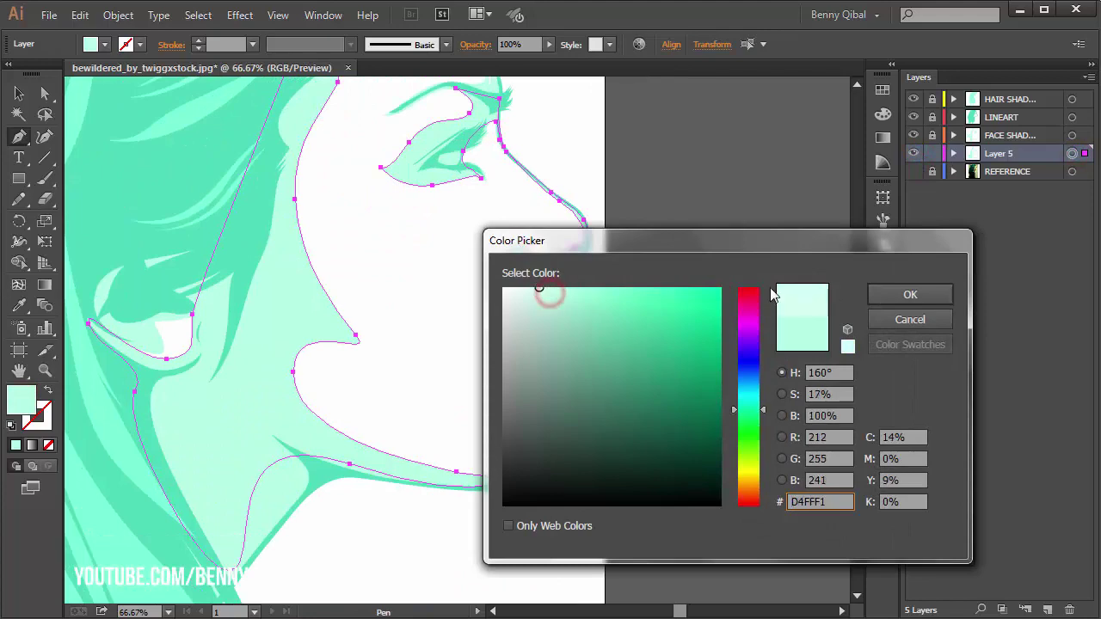
{"action": "left_click", "coordinate": [877, 295]}
{"action": "left_click", "coordinate": [676, 238], "text": "ctrl"}
{"action": "left_click", "coordinate": [367, 319], "text": "ctrl+alt"}
{"action": "left_click", "coordinate": [434, 292], "text": "ctrl+alt"}
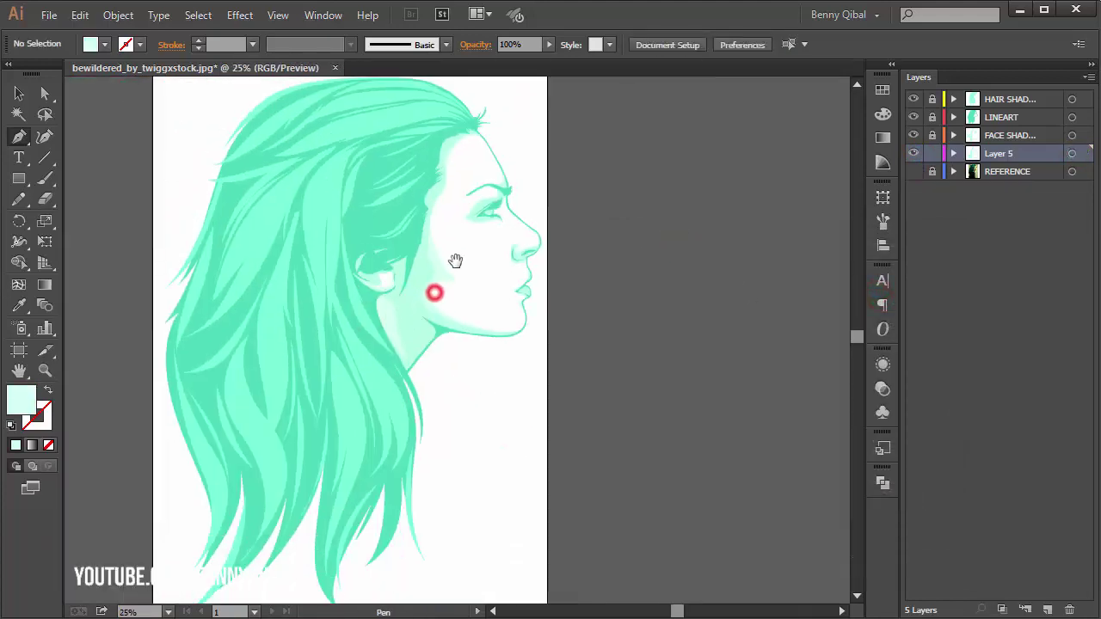
{"action": "left_click", "coordinate": [461, 292], "text": "ctrl+alt"}
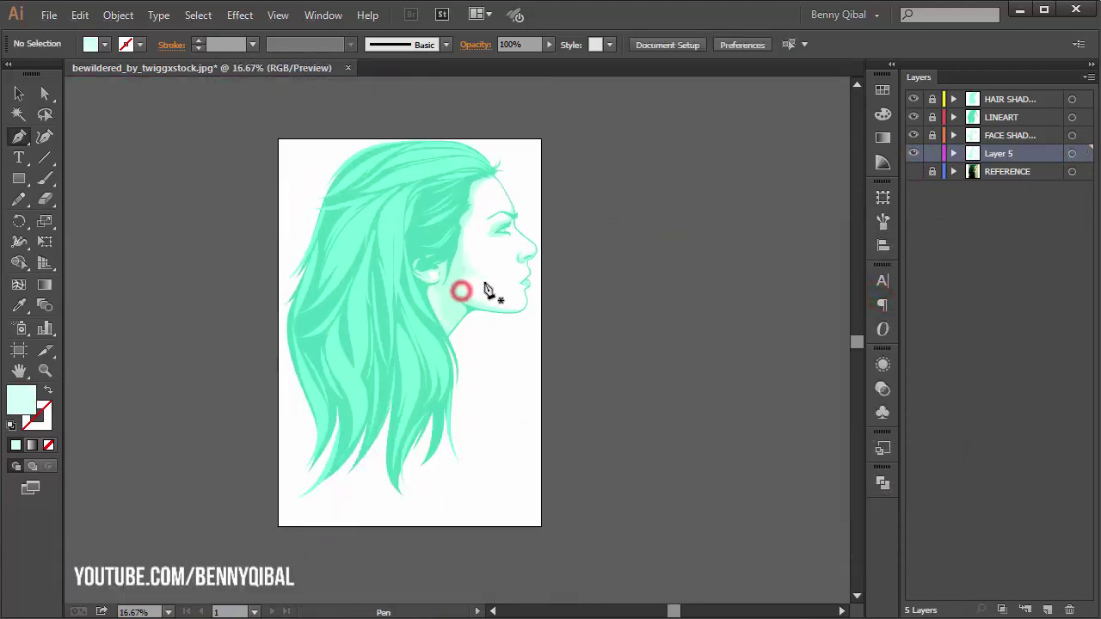
Make Artboard 1 landscape and drag its edges to 4864 × 2752 px
{"action": "left_click", "coordinate": [25, 354]}
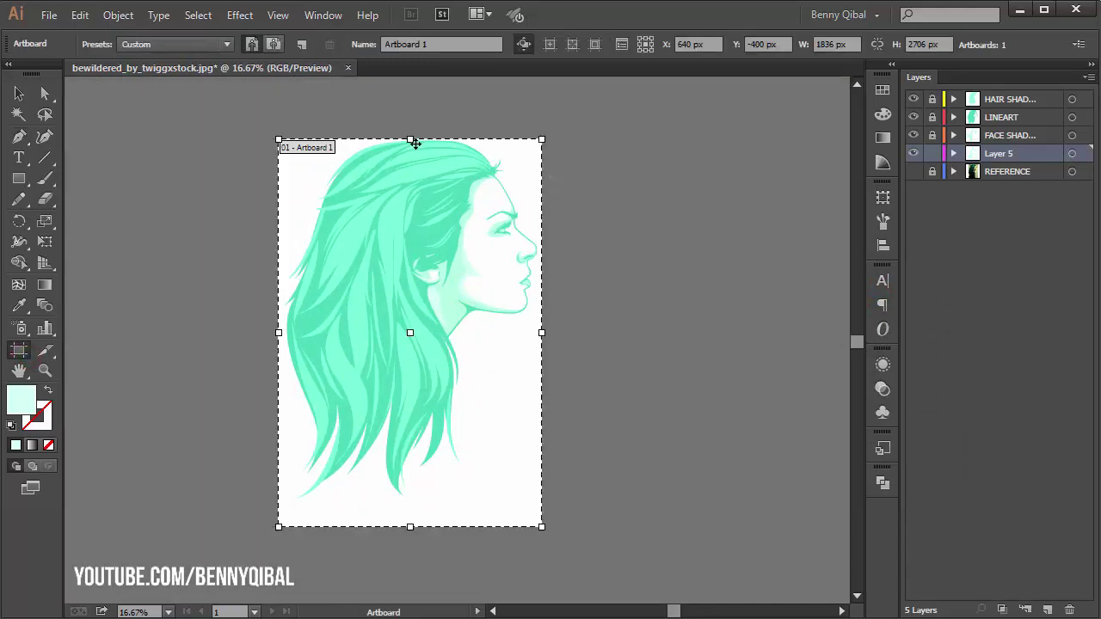
{"action": "left_click_drag", "start_coordinate": [412, 138], "coordinate": [412, 109]}
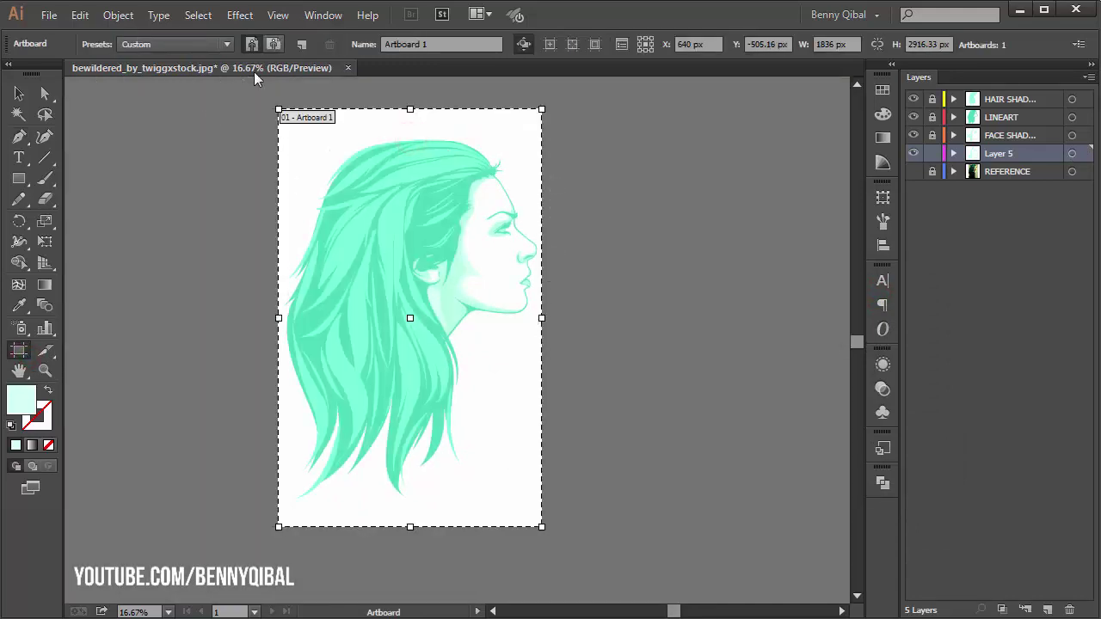
{"action": "left_click", "coordinate": [273, 44]}
{"action": "left_click", "coordinate": [424, 217], "text": "ctrl+alt"}
{"action": "left_click_drag", "start_coordinate": [576, 233], "coordinate": [689, 177]}
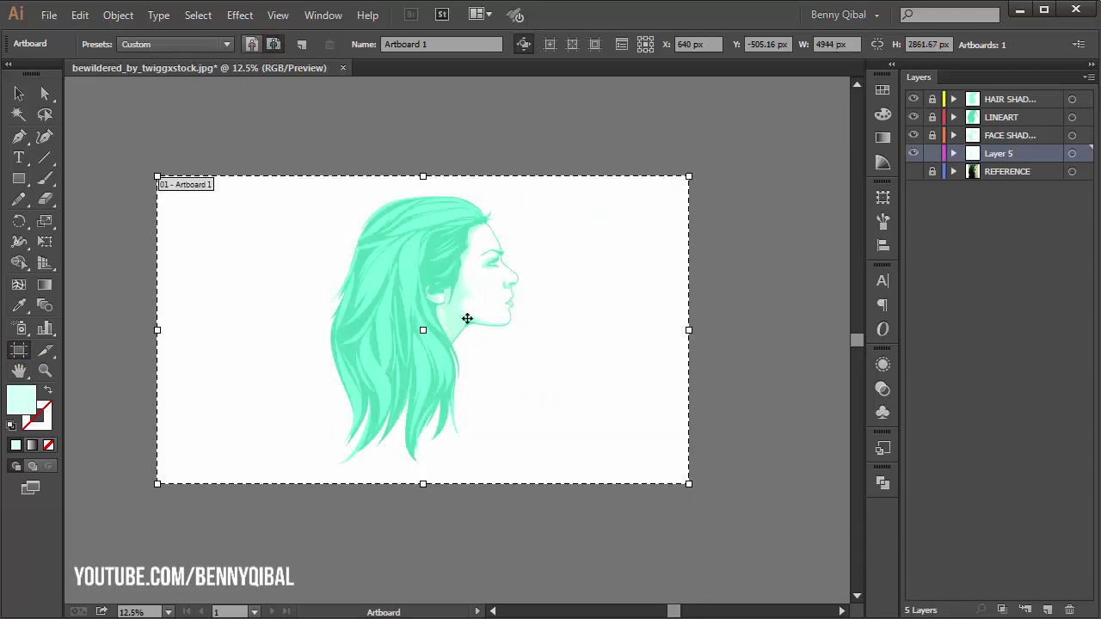
{"action": "left_click_drag", "start_coordinate": [462, 330], "coordinate": [492, 283]}
{"action": "mouse_move", "coordinate": [713, 290]}
{"action": "left_mouse_down"}
{"action": "mouse_move", "coordinate": [685, 290]}
{"action": "mouse_move", "coordinate": [711, 290]}
{"action": "left_mouse_up"}
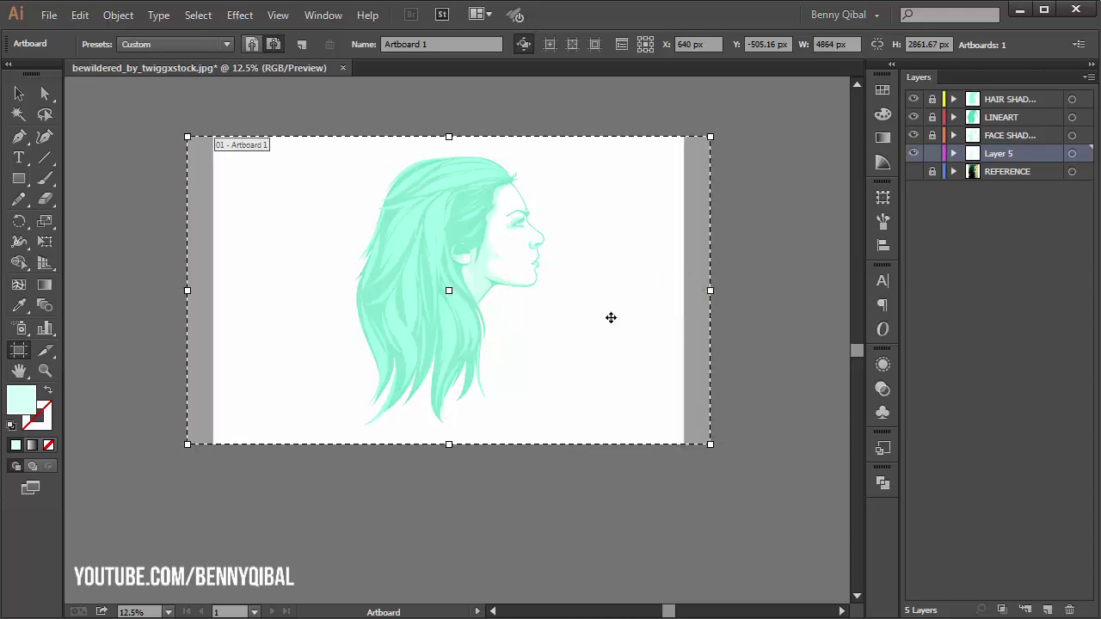
{"action": "left_click_drag", "start_coordinate": [449, 445], "coordinate": [449, 432]}
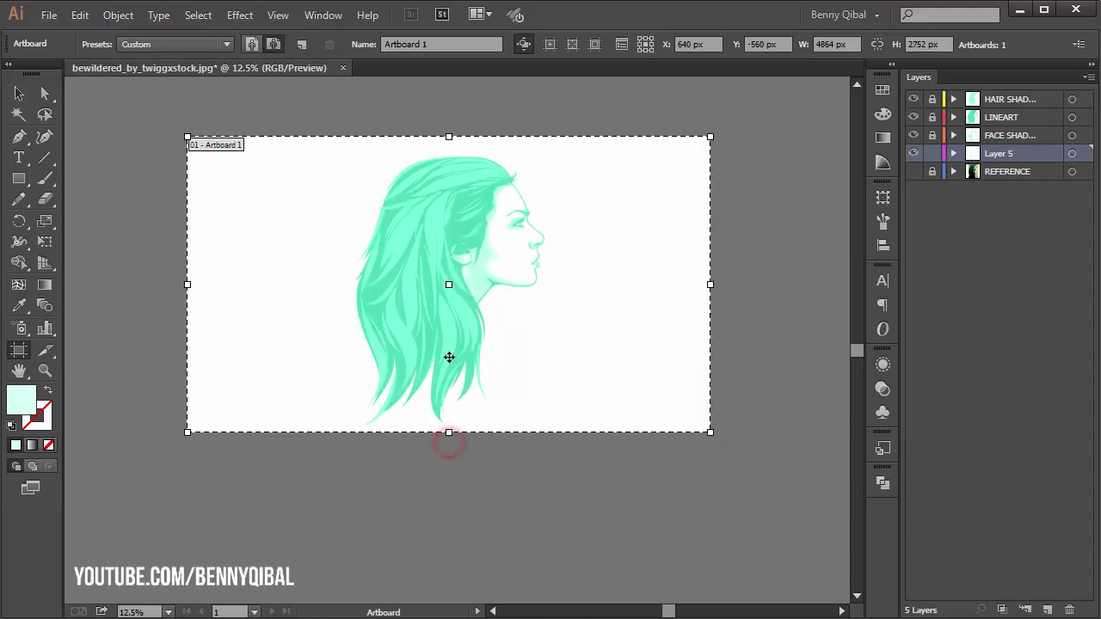
{"action": "left_click", "coordinate": [19, 93]}
{"action": "key", "text": "ctrl+equal"}
{"action": "left_click", "coordinate": [584, 284]}
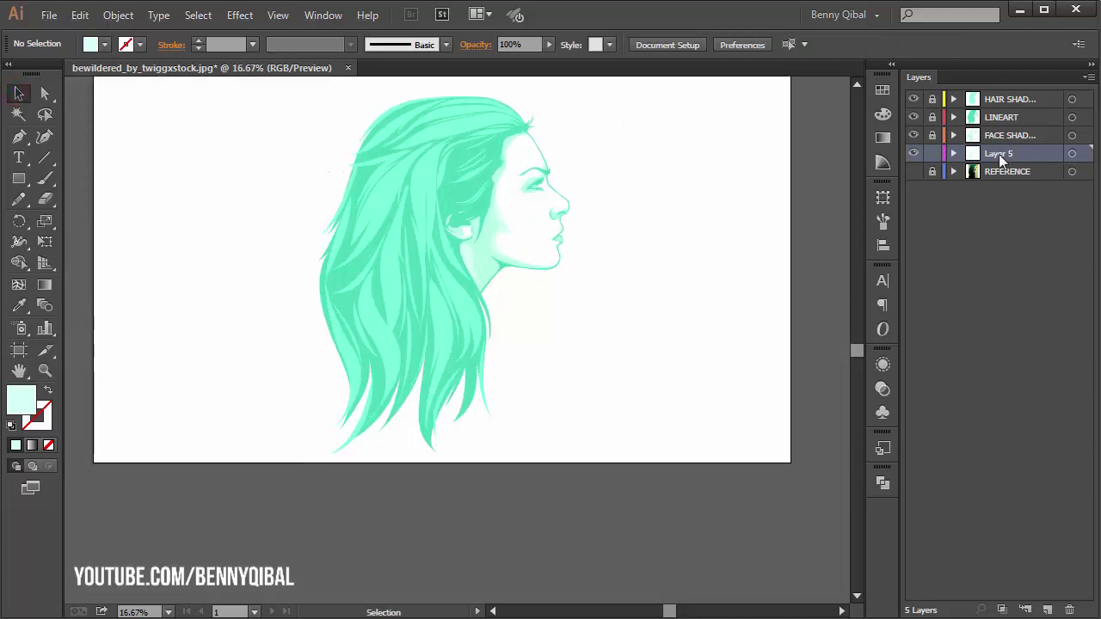
Lock Layer 5, add a BG layer above REFERENCE, and set fill to near-white mint EEFFF9
{"action": "left_click", "coordinate": [932, 153]}
{"action": "left_click", "coordinate": [991, 172]}
{"action": "left_click", "coordinate": [1048, 609]}
{"action": "type", "text": "BG"}
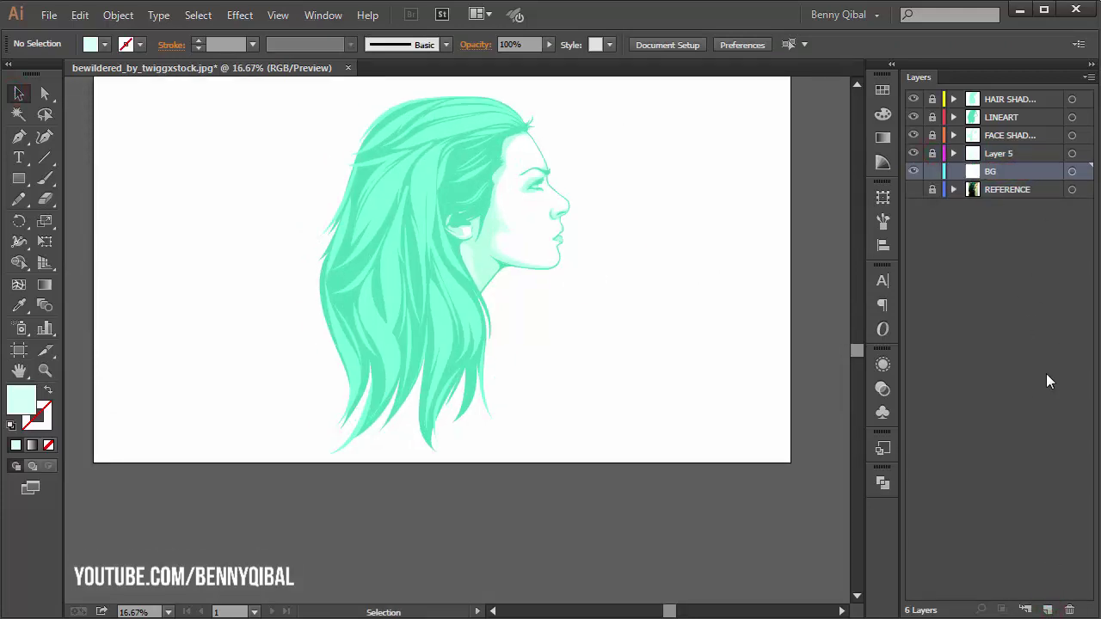
{"action": "double_click", "coordinate": [23, 402]}
{"action": "left_click", "coordinate": [518, 288]}
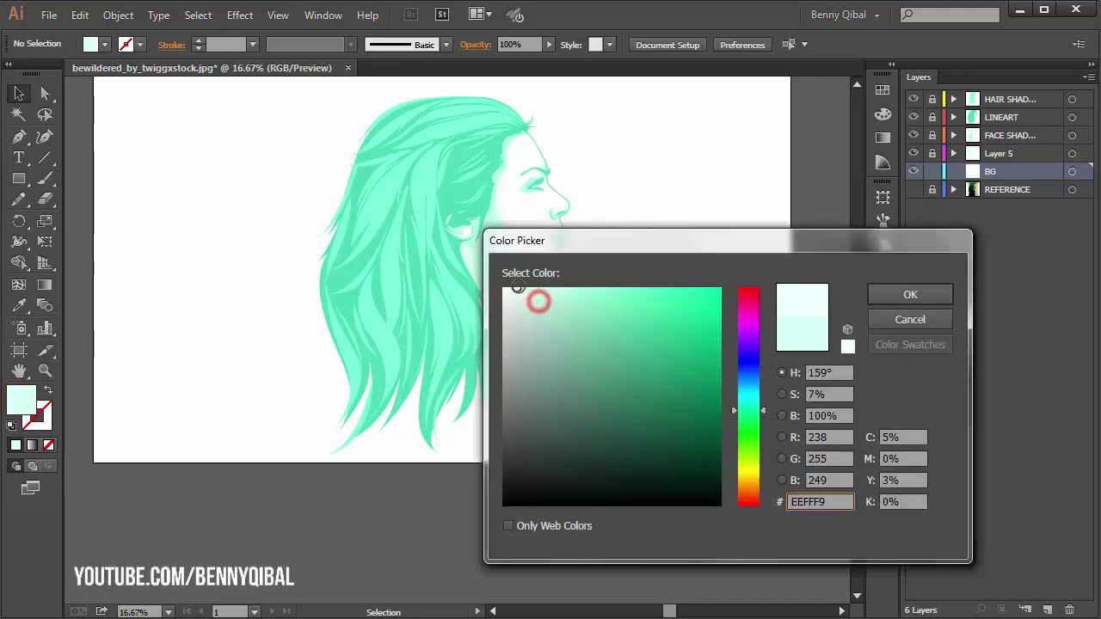
{"action": "left_click", "coordinate": [896, 297]}
{"action": "key", "text": "ctrl+minus"}
Turn on Smart Guides and draw a rectangle covering the whole artboard
{"action": "left_click_drag", "start_coordinate": [437, 315], "coordinate": [417, 337]}
{"action": "key", "text": "m"}
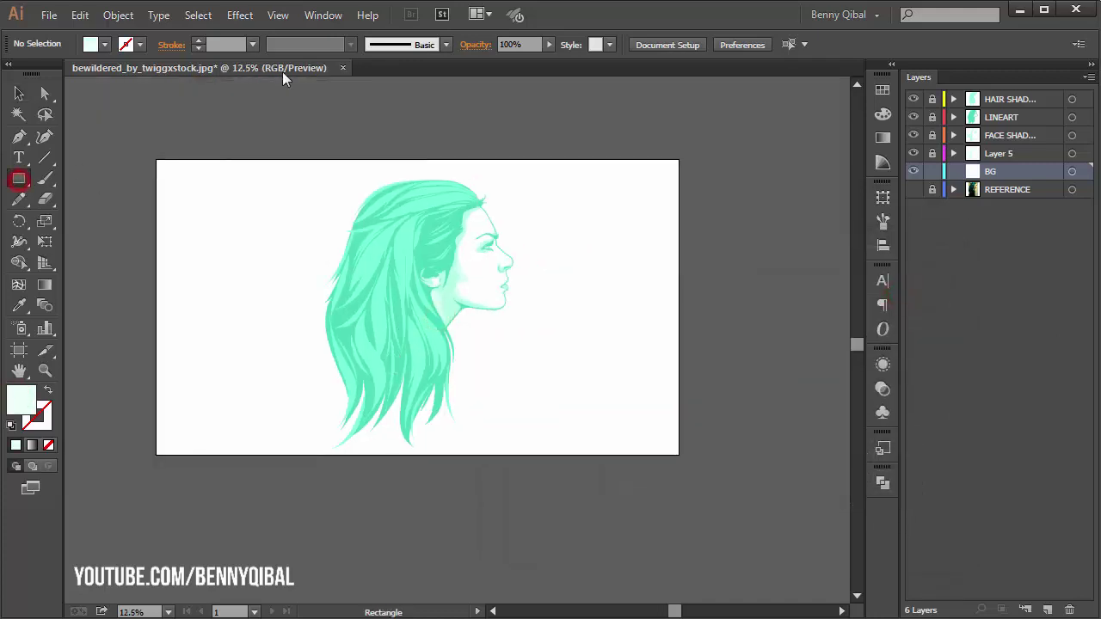
{"action": "left_click", "coordinate": [278, 15]}
{"action": "left_click", "coordinate": [361, 546]}
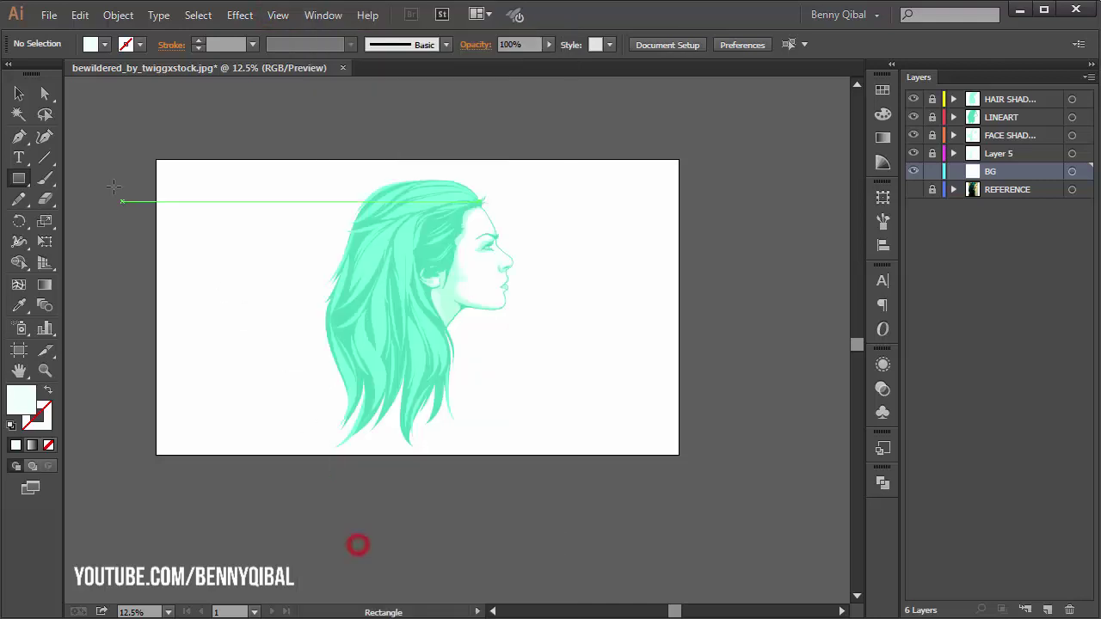
{"action": "left_click_drag", "start_coordinate": [157, 160], "coordinate": [679, 455]}
{"action": "left_click", "coordinate": [759, 290]}
{"action": "key", "text": "ctrl+equal"}
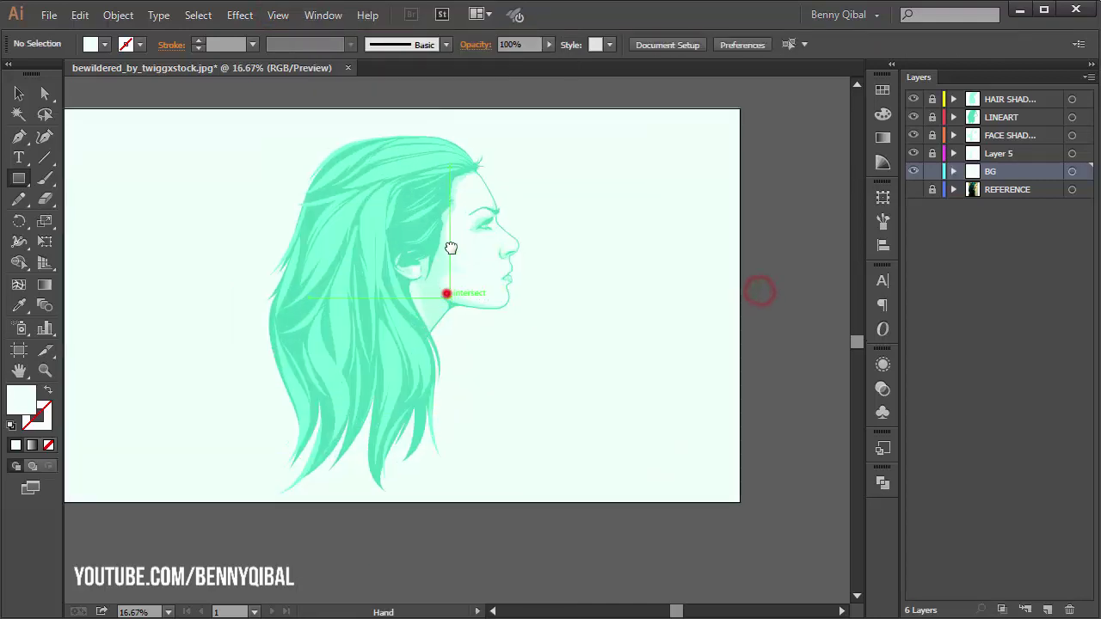
Apply the pale mint fill to the background rectangle and fit the artboard in the window
{"action": "scroll", "coordinate": [447, 293], "scroll_direction": "down", "scroll_amount": 1}
{"action": "left_click", "coordinate": [17, 89]}
{"action": "left_click", "coordinate": [108, 248]}
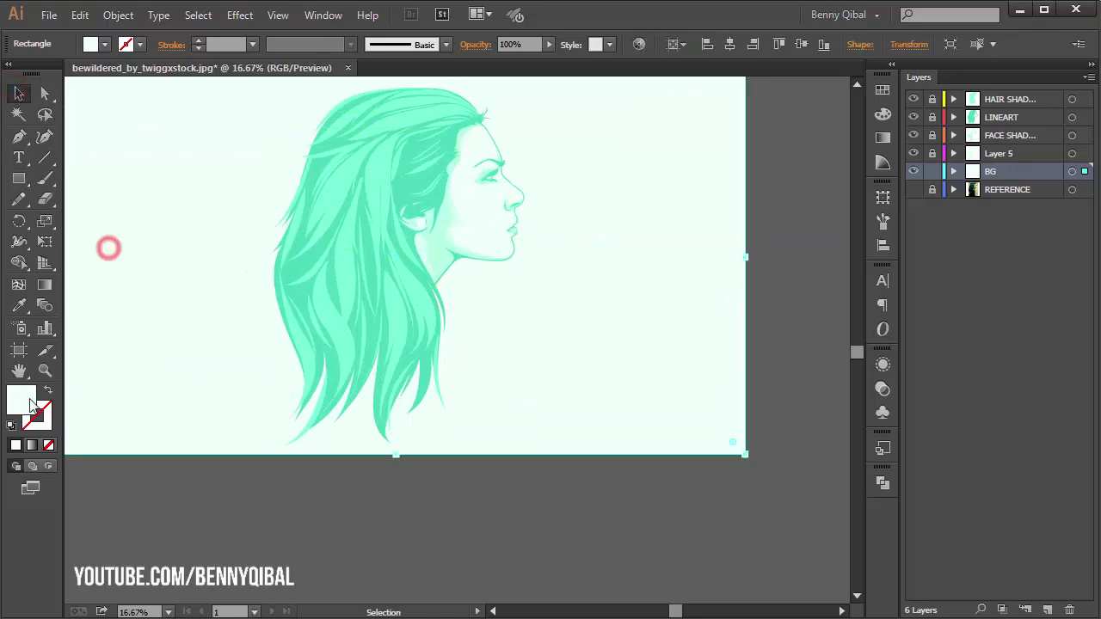
{"action": "double_click", "coordinate": [22, 397]}
{"action": "left_click", "coordinate": [917, 291]}
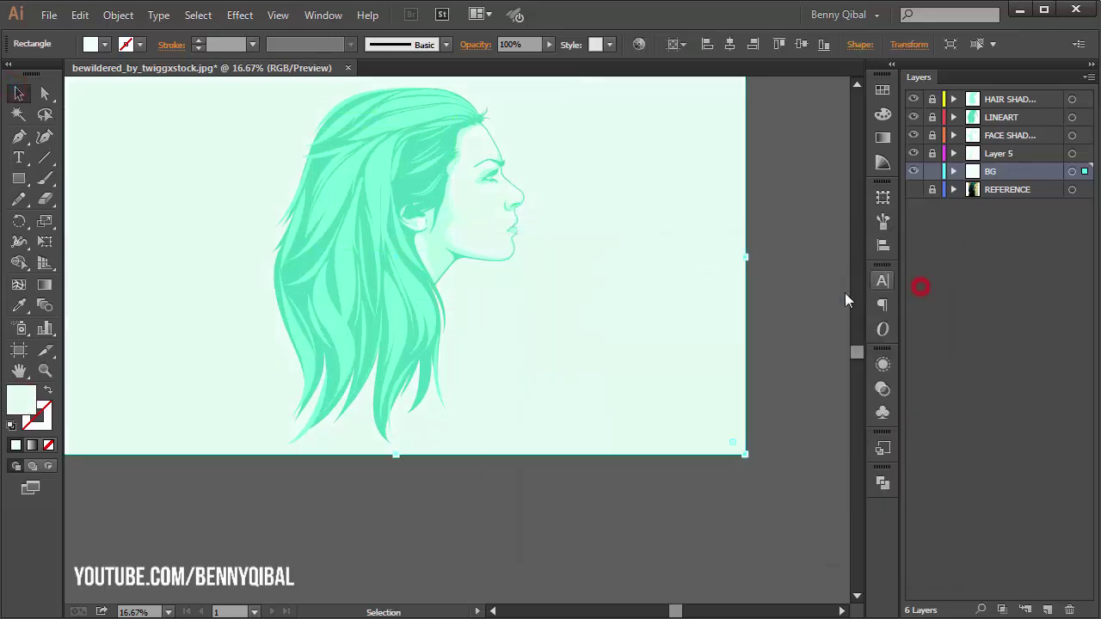
{"action": "key", "text": "ctrl+minus"}
{"action": "left_click", "coordinate": [432, 284], "text": "ctrl"}
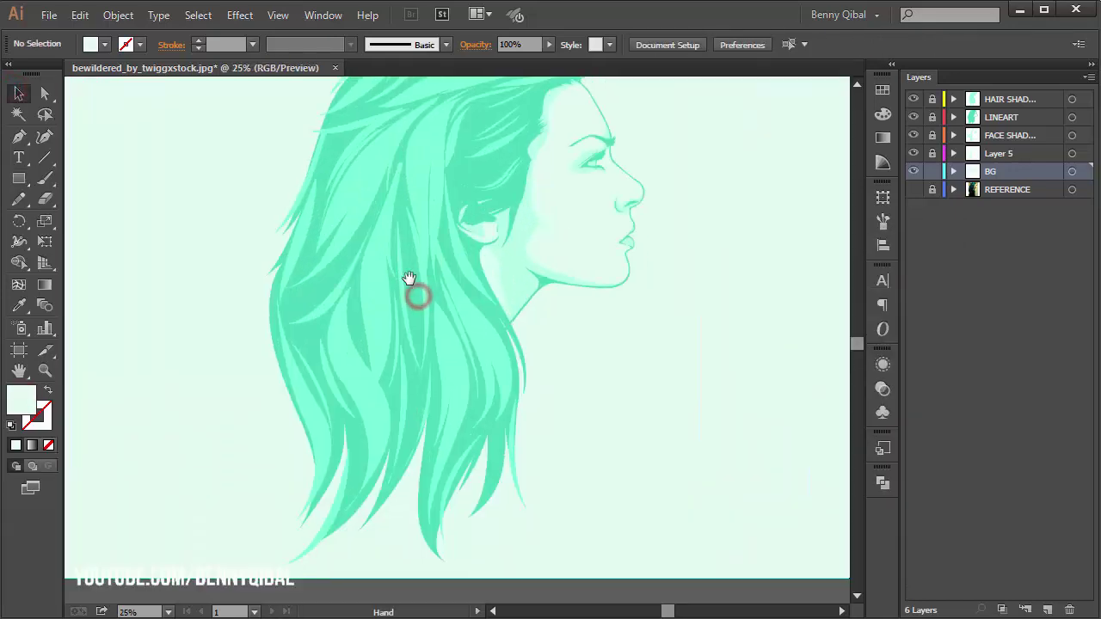
{"action": "left_click_drag", "start_coordinate": [418, 296], "coordinate": [304, 305]}
{"action": "left_click", "coordinate": [350, 300], "text": "ctrl+alt"}
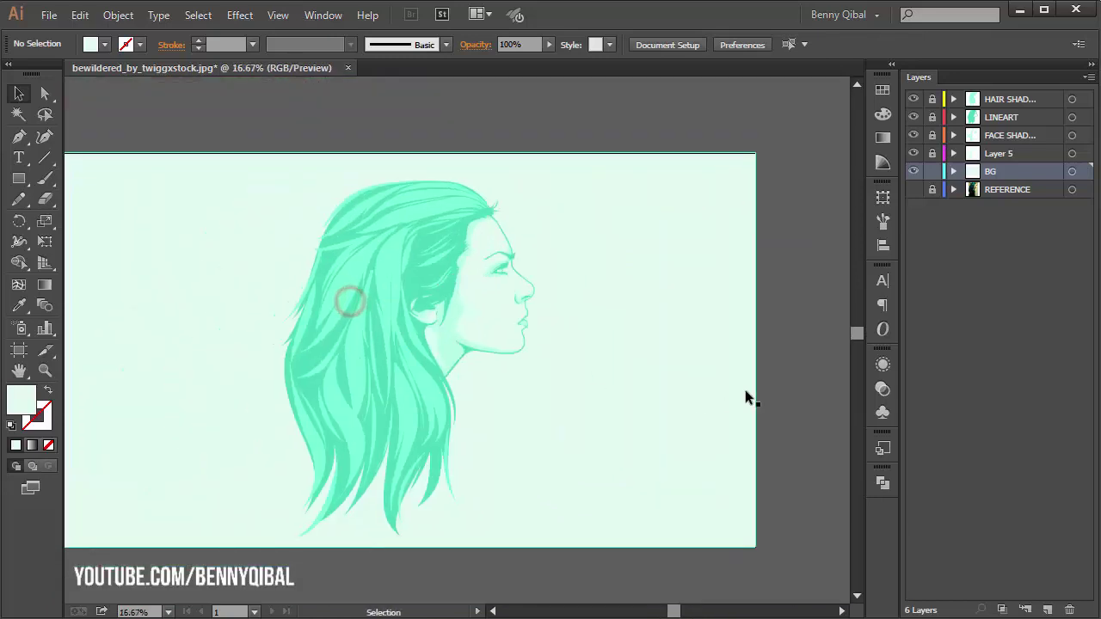
{"action": "key", "text": "ctrl+0"}
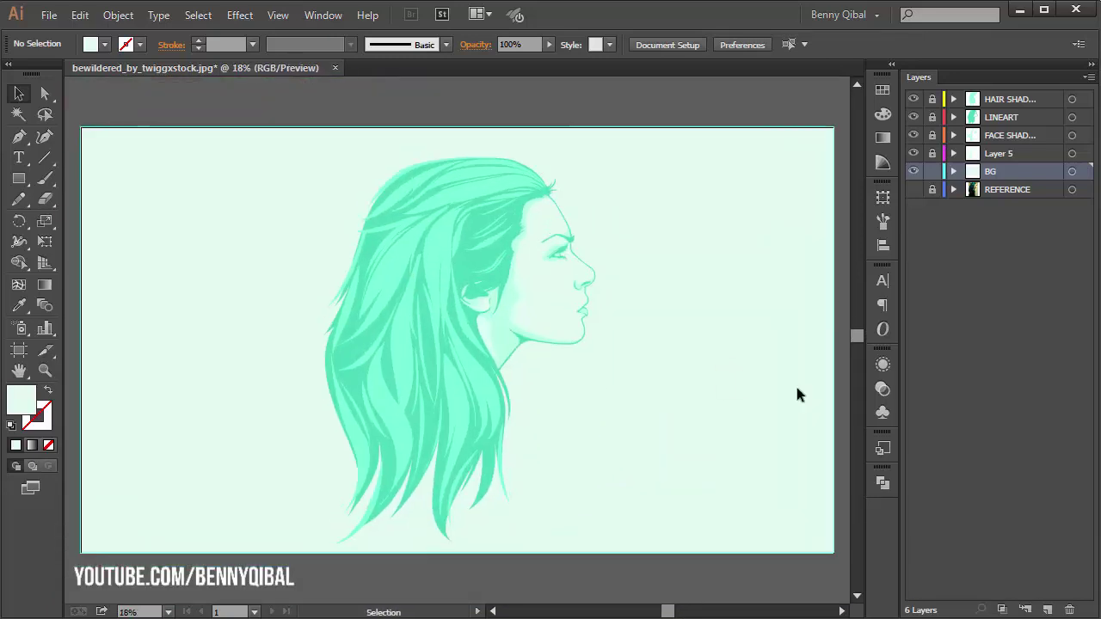